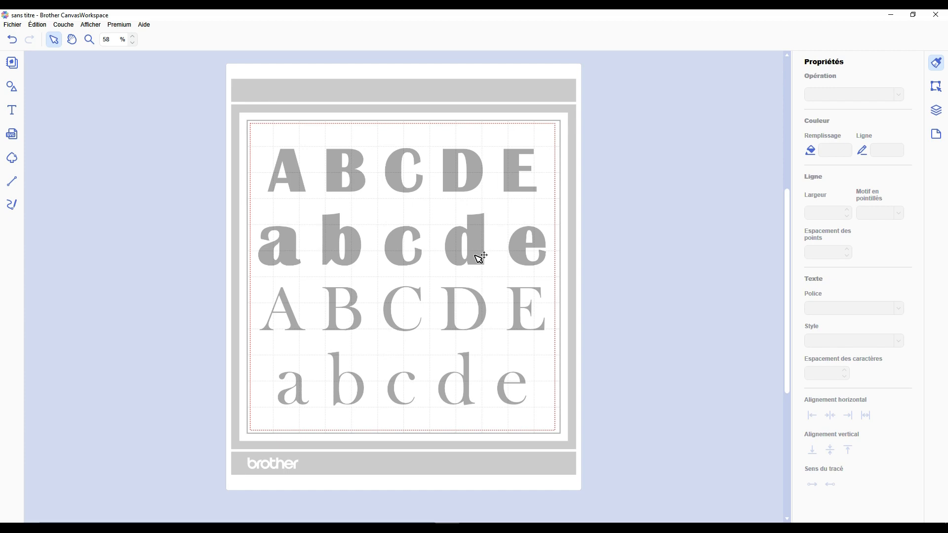
Display the document's layer list
click(936, 110)
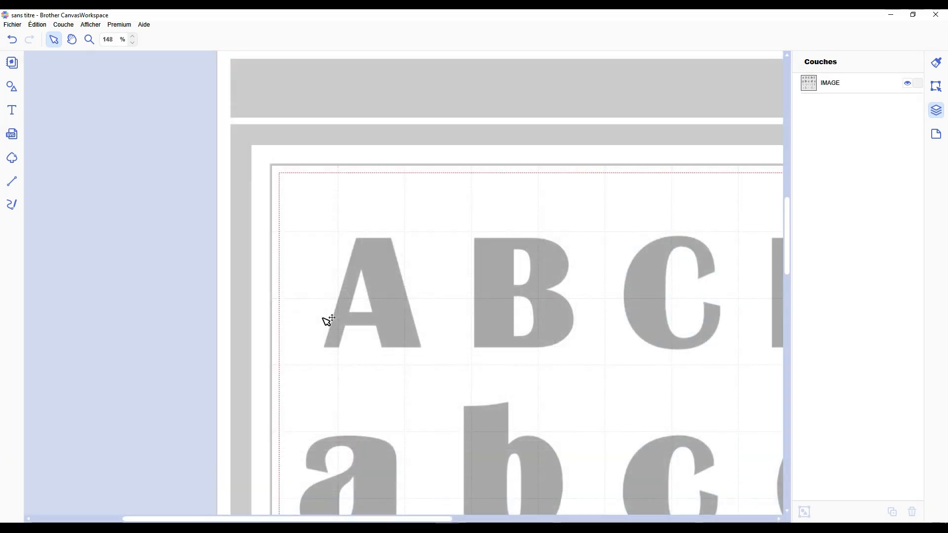
scroll(332, 330, up, 3)
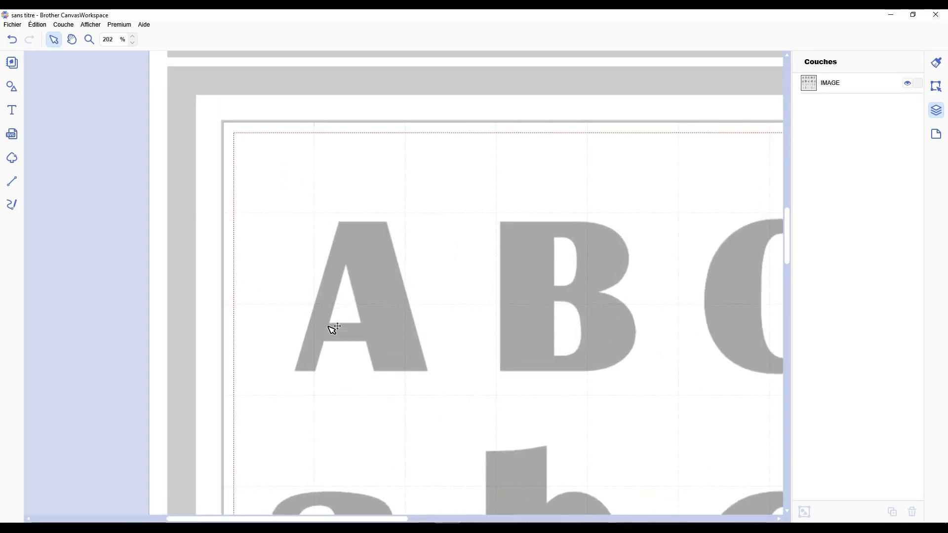
scroll(331, 330, up, 1)
key(l)
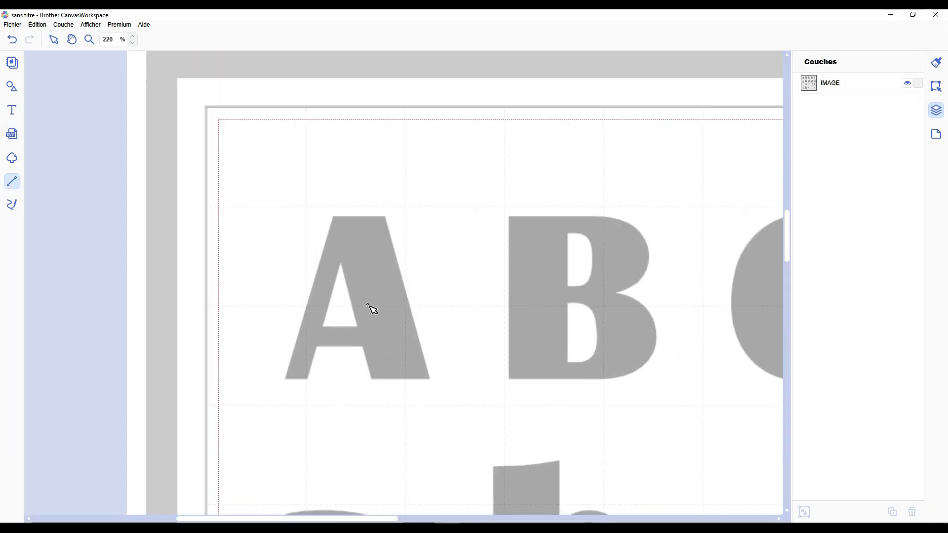
click(309, 380)
click(284, 379)
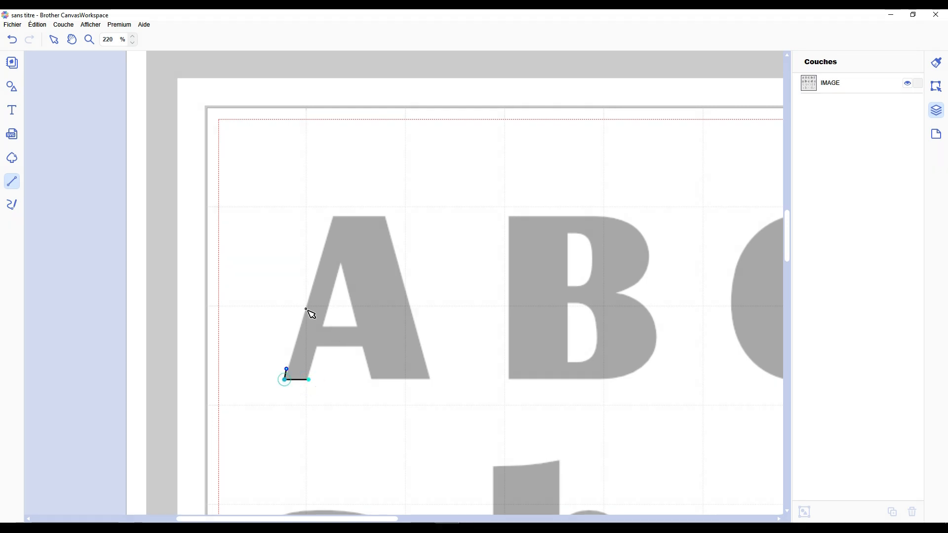
click(334, 216)
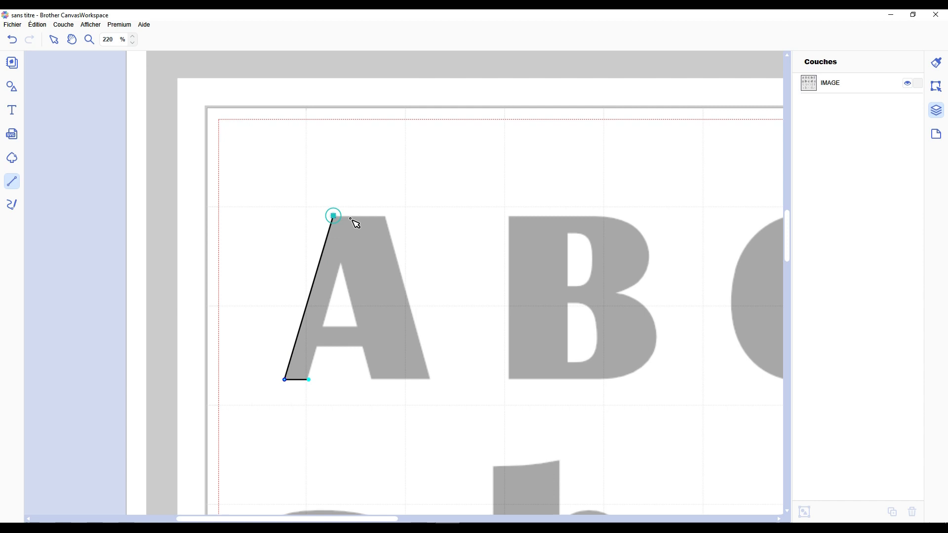
click(385, 217)
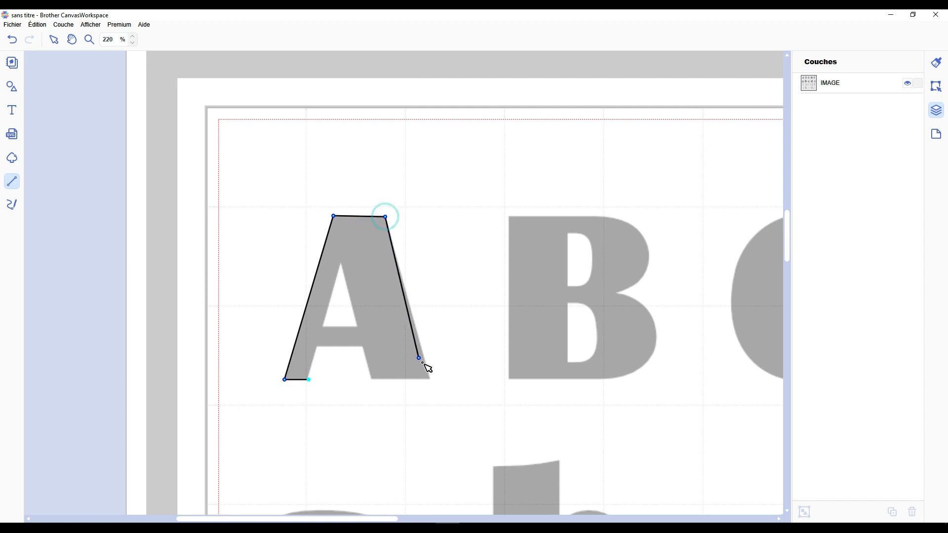
click(430, 379)
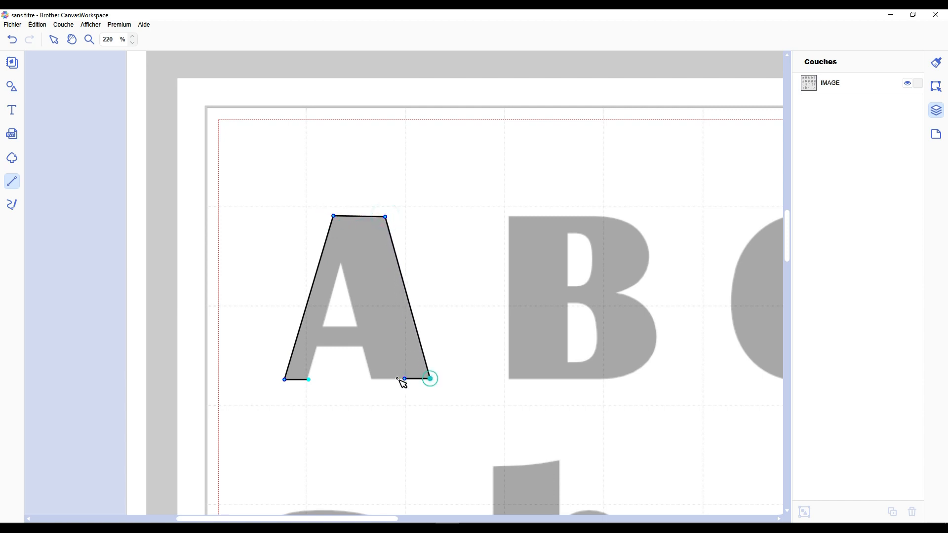
double_click(374, 380)
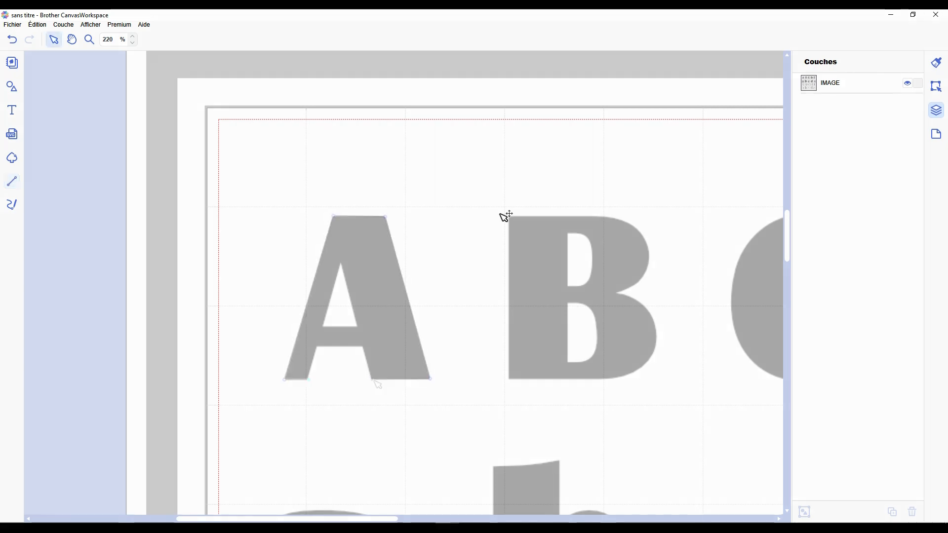
Lock the IMAGE layer containing the alphabet and try to move the image on the mat
scroll(582, 247, down, 5)
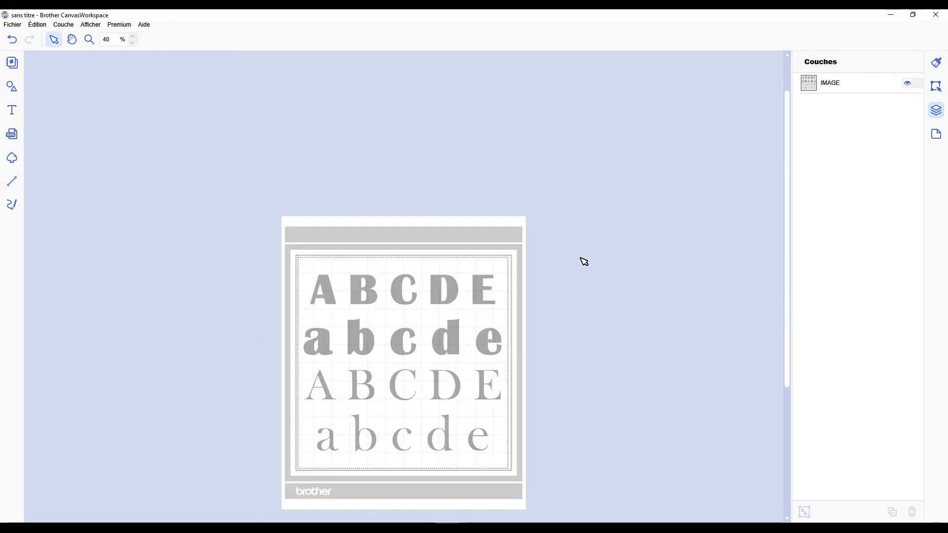
scroll(425, 383, up, 3)
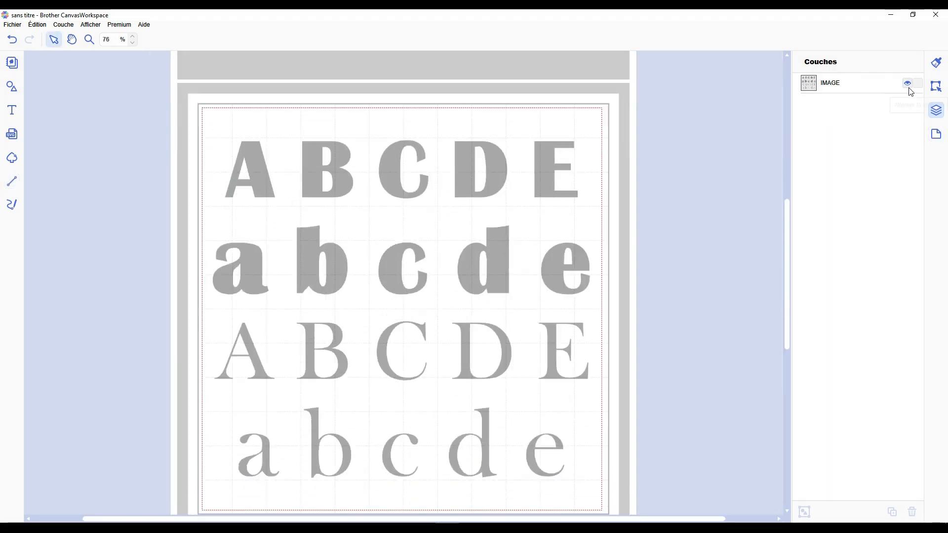
click(908, 88)
click(909, 88)
scroll(671, 222, down, 2)
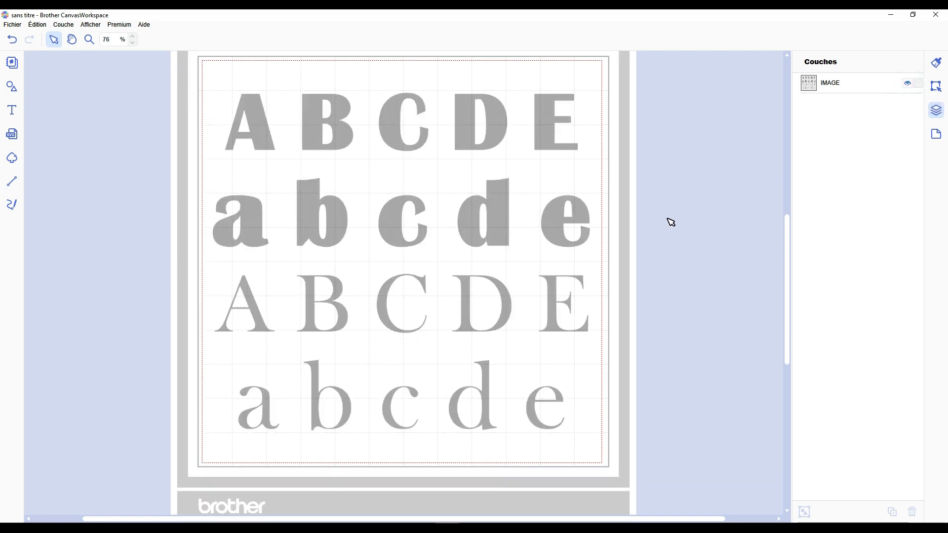
scroll(644, 212, up, 1)
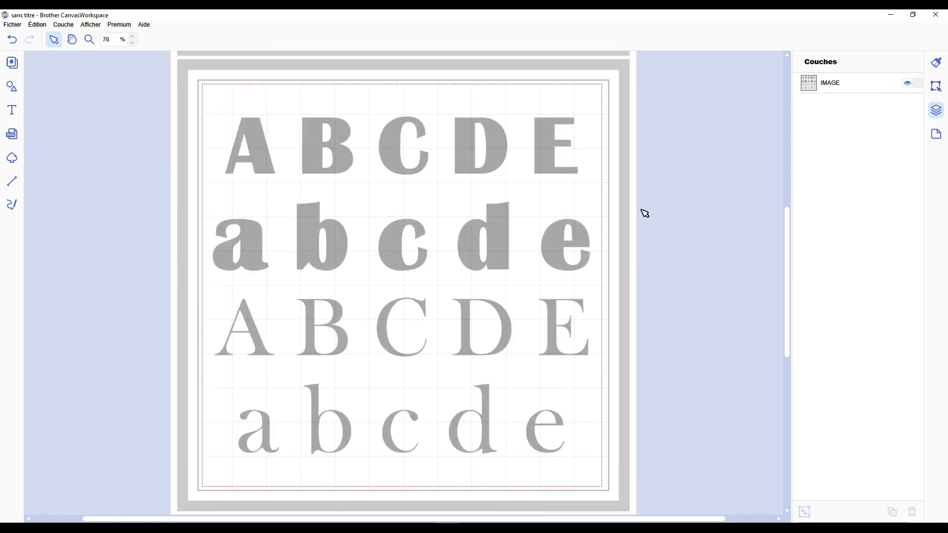
click(918, 83)
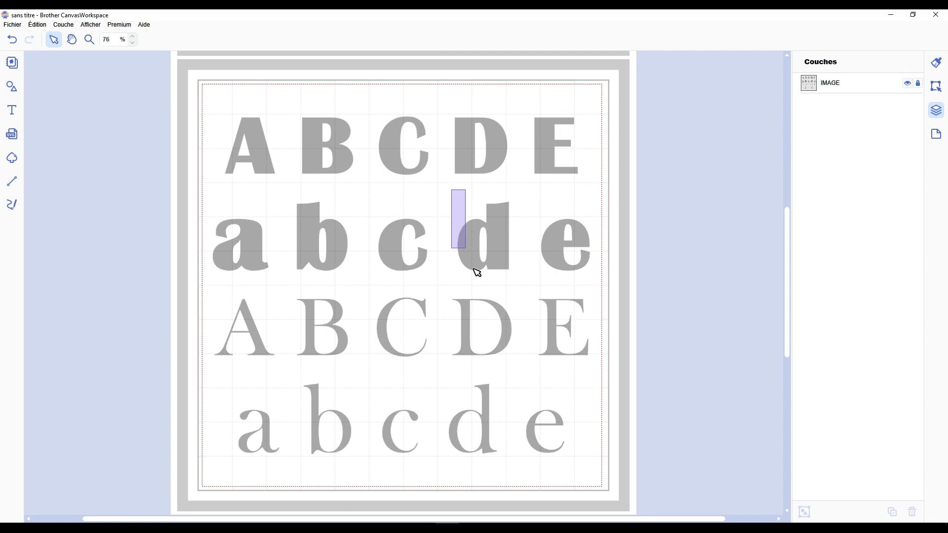
drag(563, 182, 511, 332)
drag(271, 190, 332, 311)
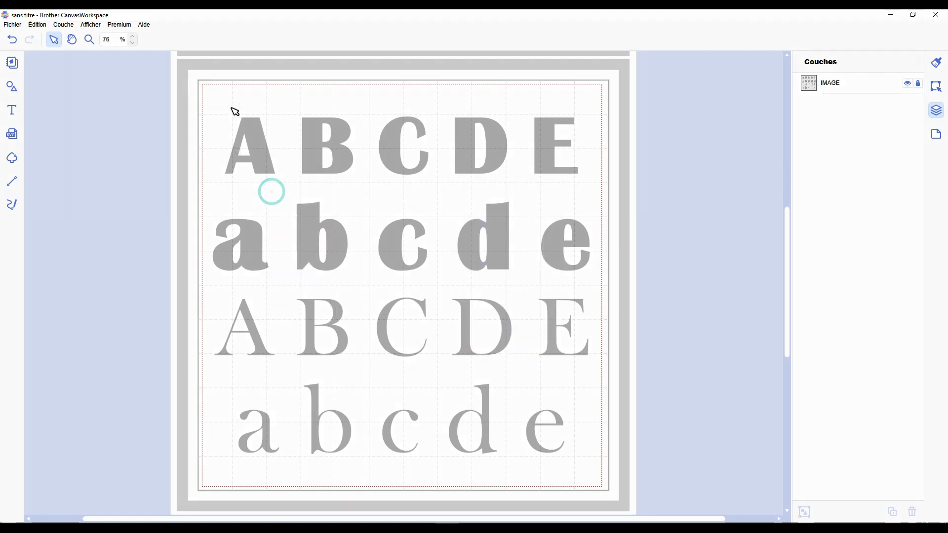
Unlock the IMAGE layer, move the alphabet image down across the mat, and undo the move
click(918, 84)
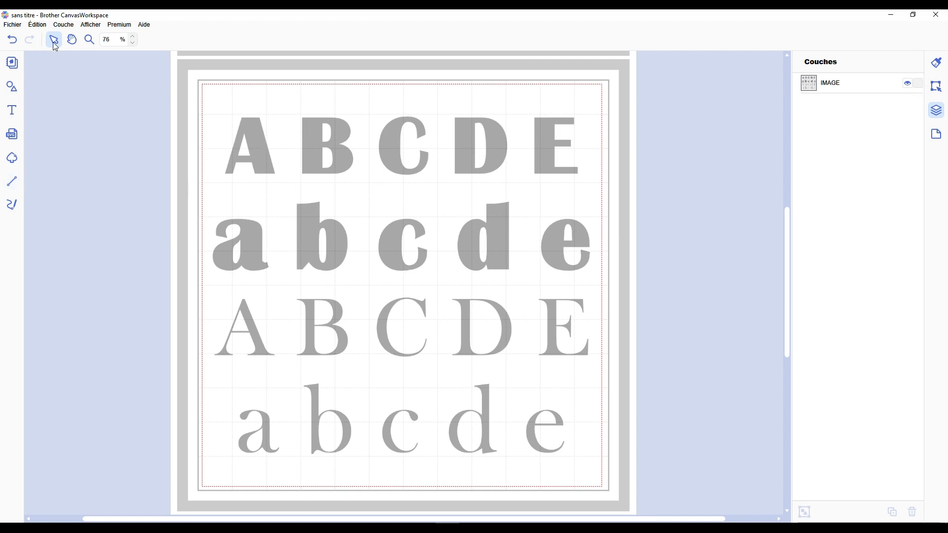
drag(300, 139, 432, 279)
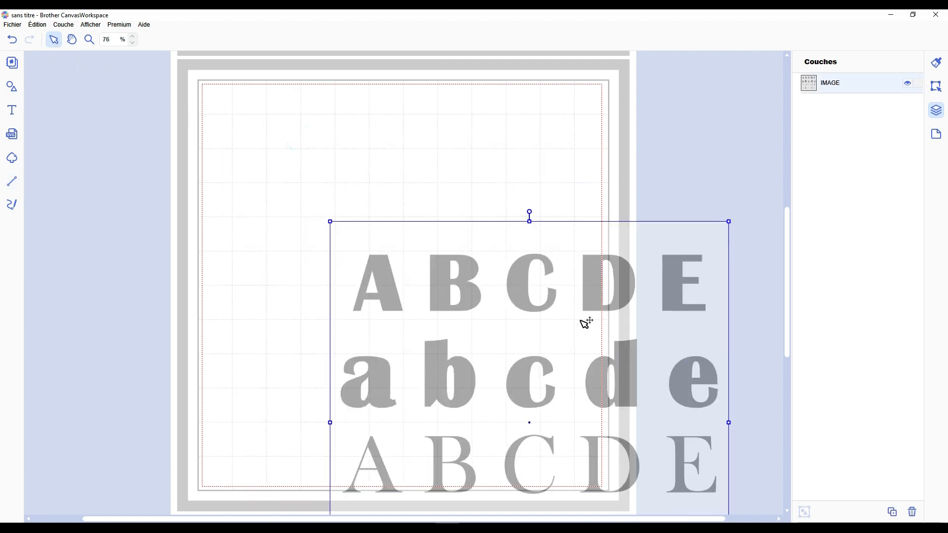
key(ctrl+z)
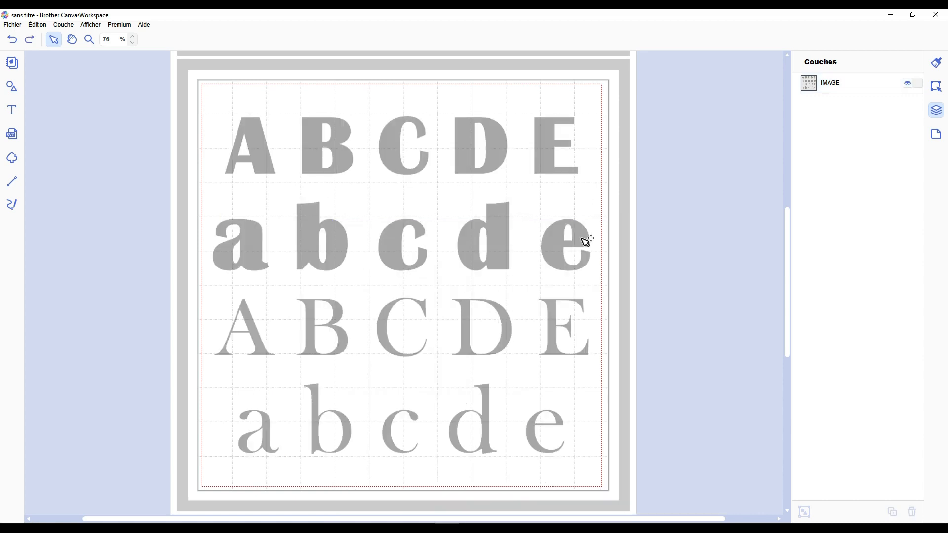
Lock the IMAGE layer again and test the lock by trying to move the alphabet image
click(917, 83)
drag(456, 198, 420, 284)
drag(262, 214, 376, 321)
drag(544, 187, 527, 273)
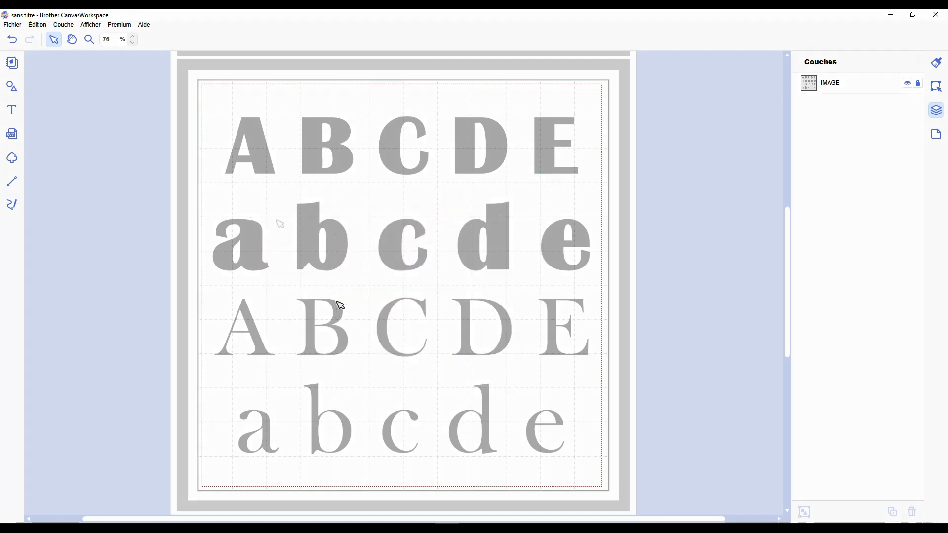
Start a straight-segment path around the bold capital A, from its lower-left corner over the flat top to its lower-right corner
scroll(171, 148, up, 5)
scroll(239, 208, up, 5)
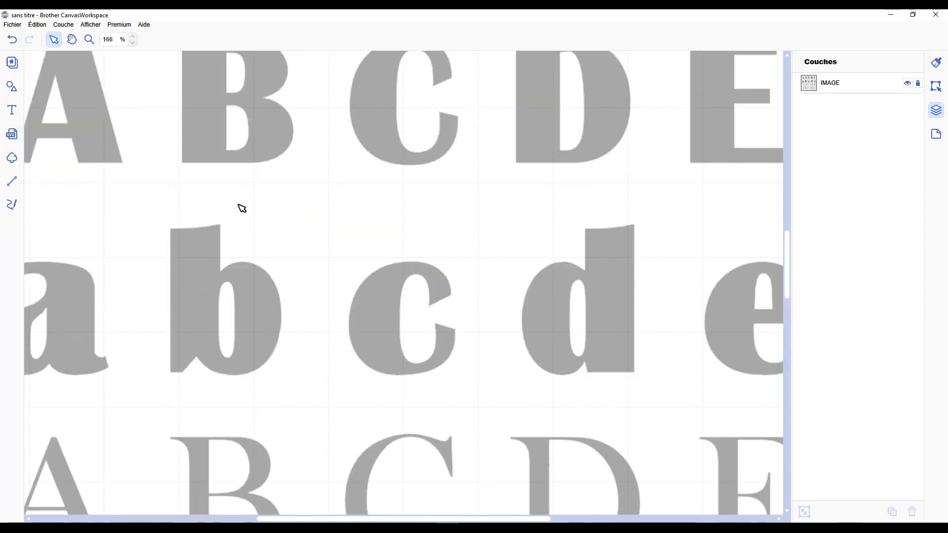
drag(452, 520, 334, 520)
scroll(360, 228, up, 3)
scroll(361, 282, up, 2)
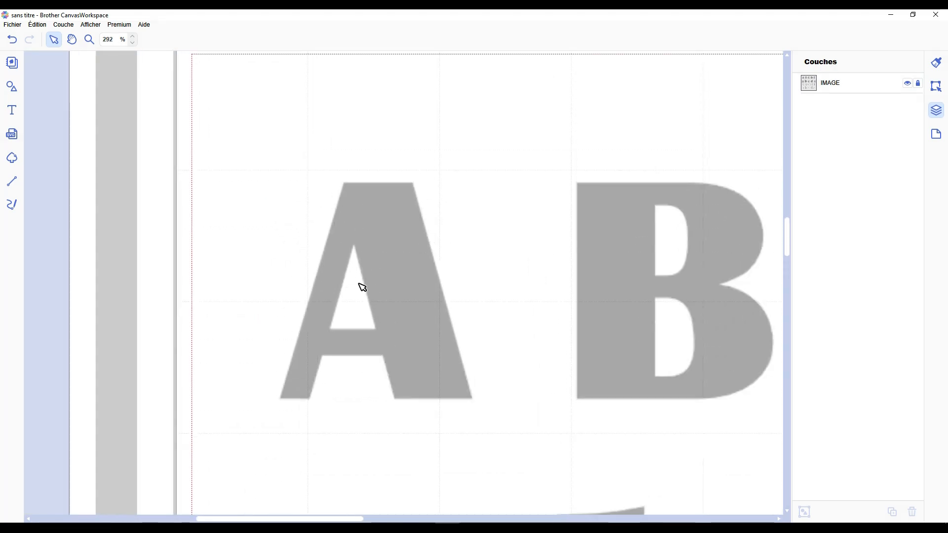
scroll(344, 377, up, 1)
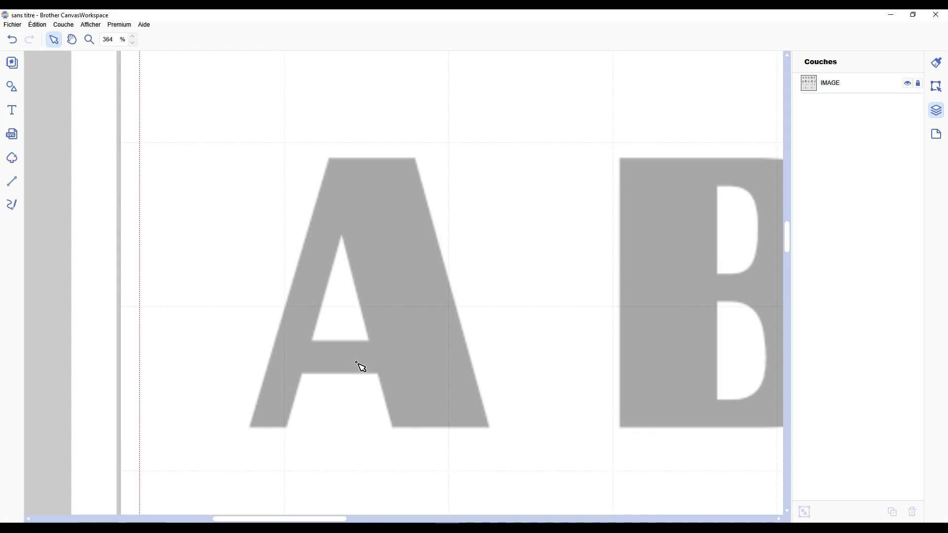
key(l)
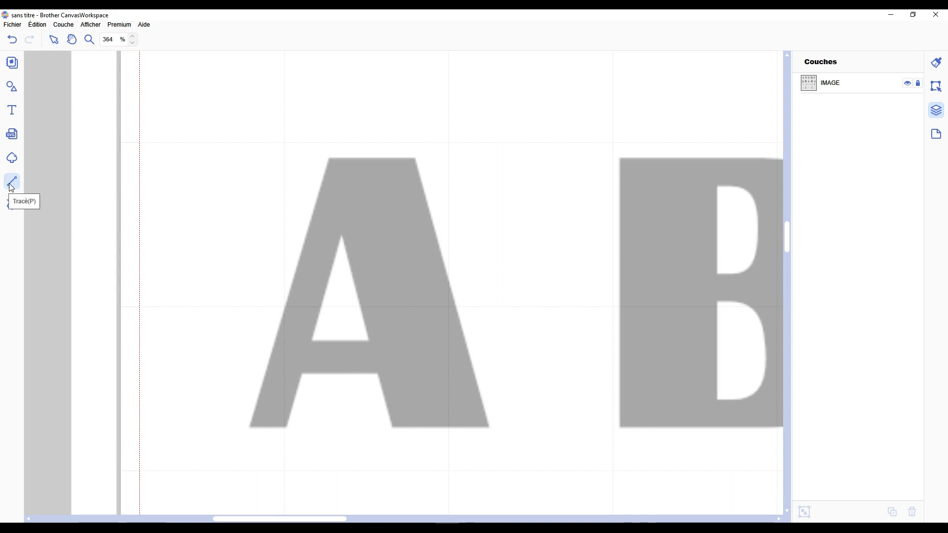
click(249, 427)
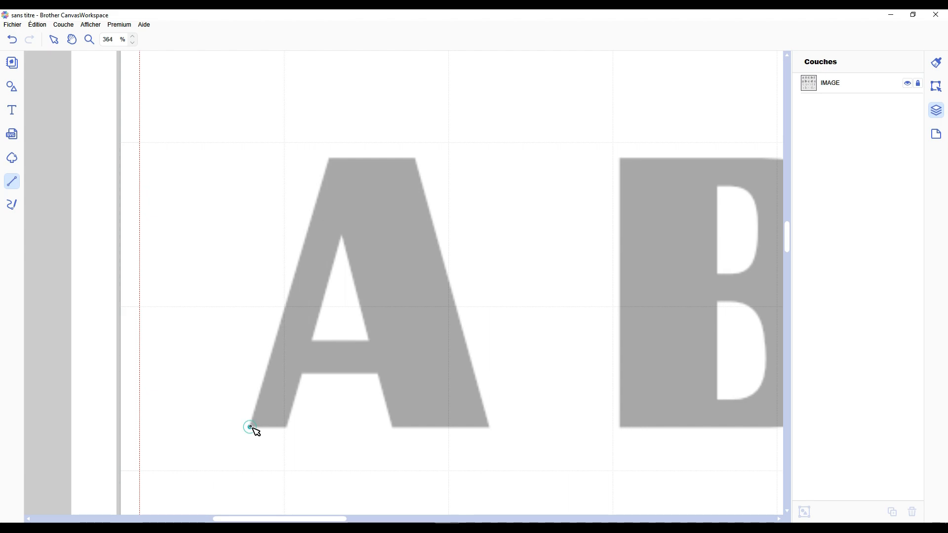
click(329, 158)
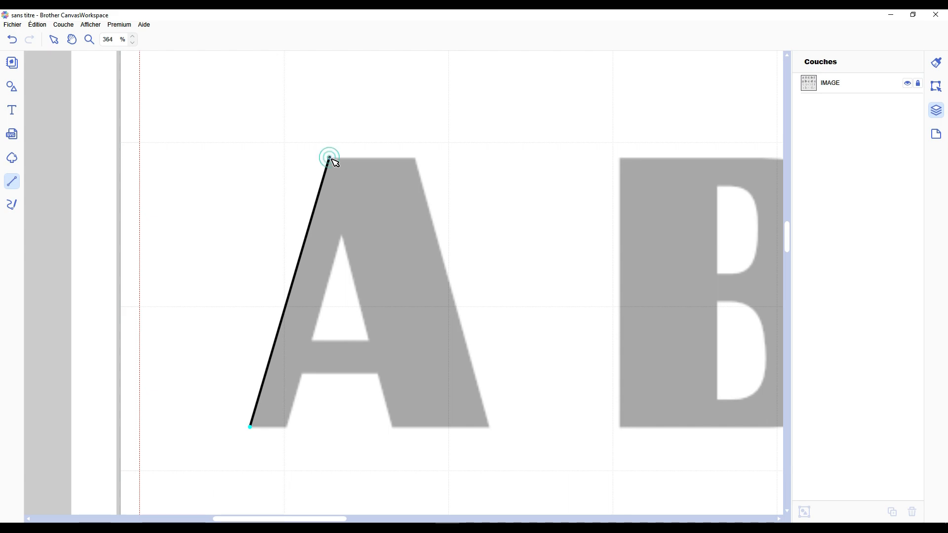
click(377, 158)
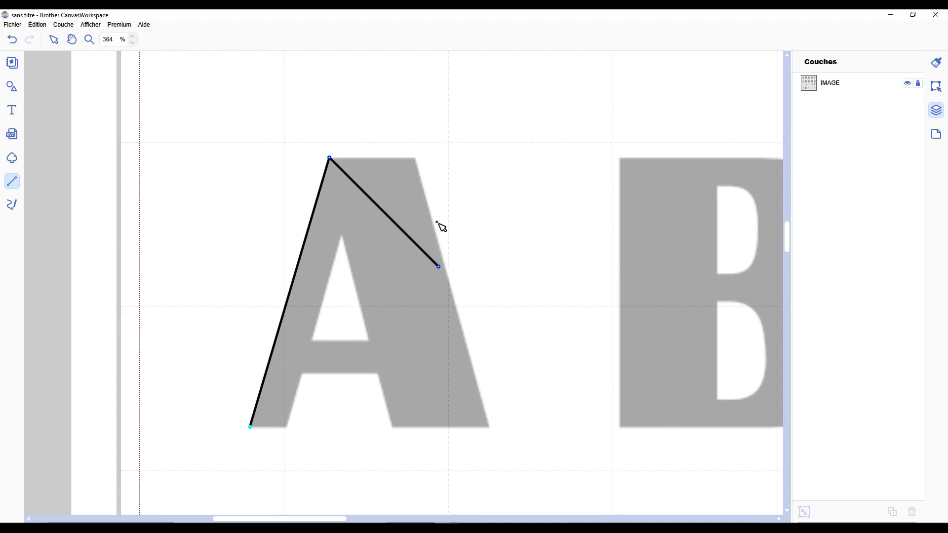
click(414, 157)
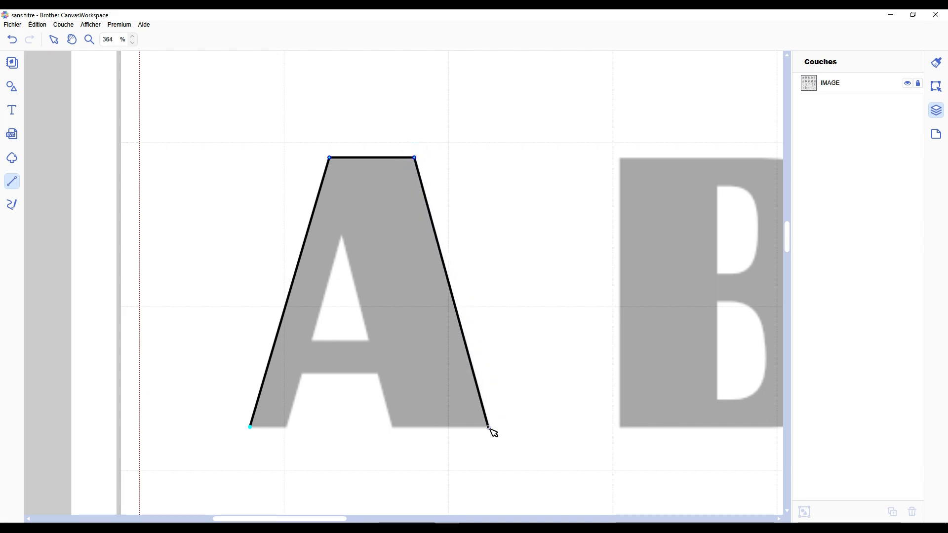
click(489, 428)
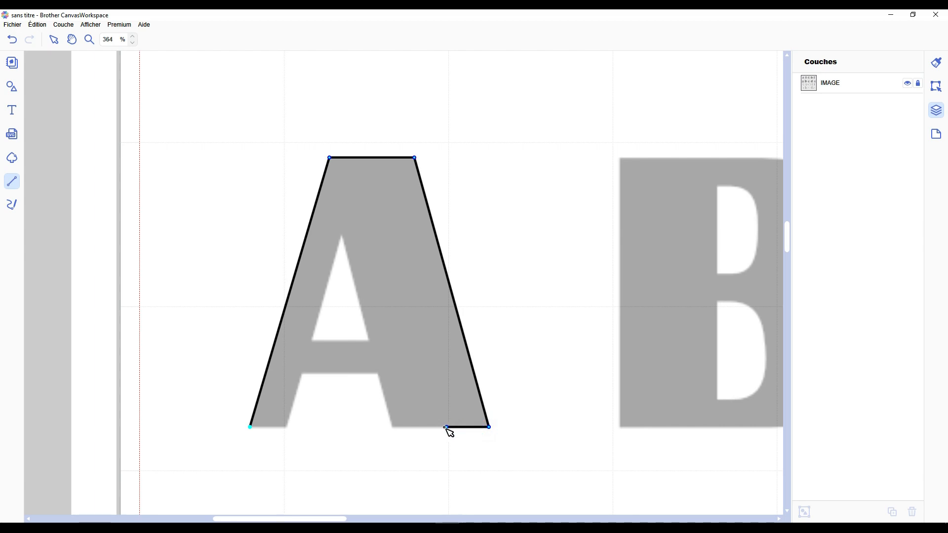
Continue the path along the A's feet and the underside of its crossbar, closing it at the starting corner
click(393, 428)
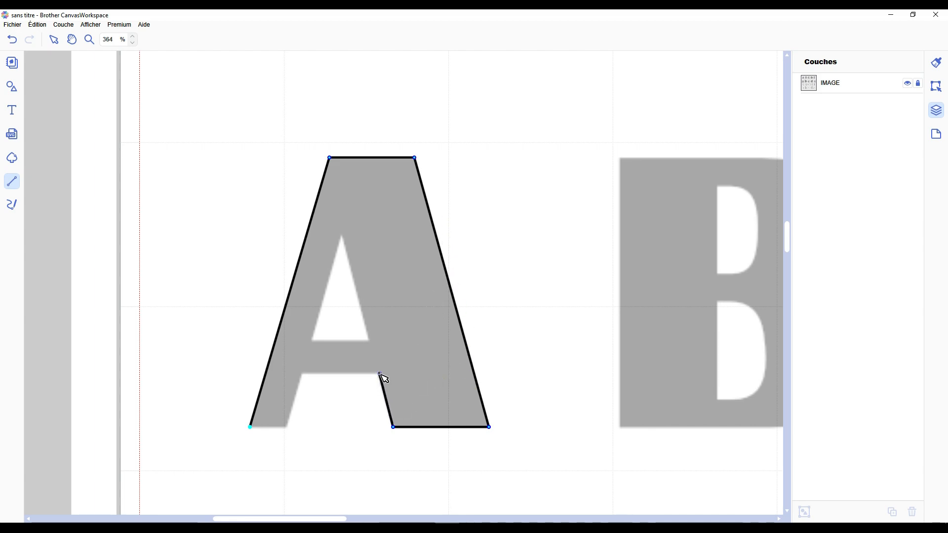
click(379, 373)
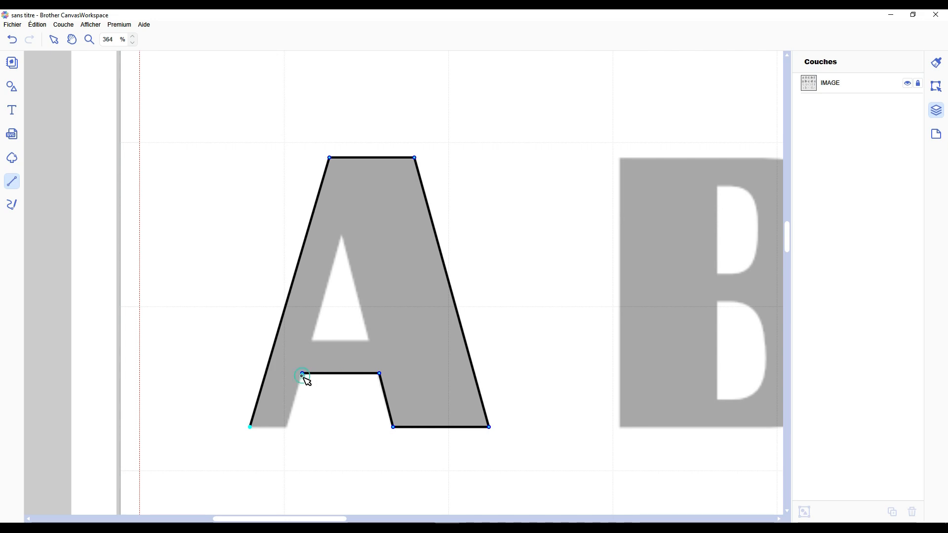
click(303, 375)
click(286, 426)
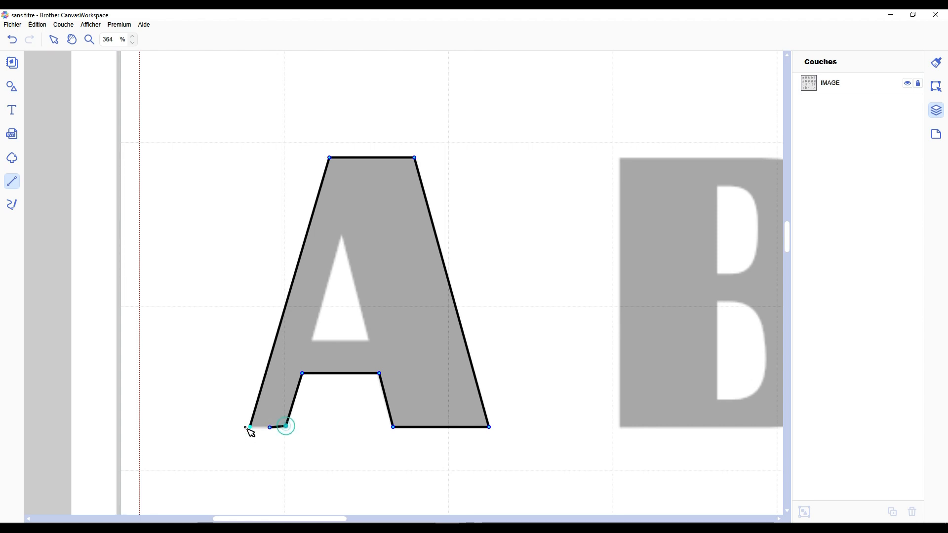
click(250, 427)
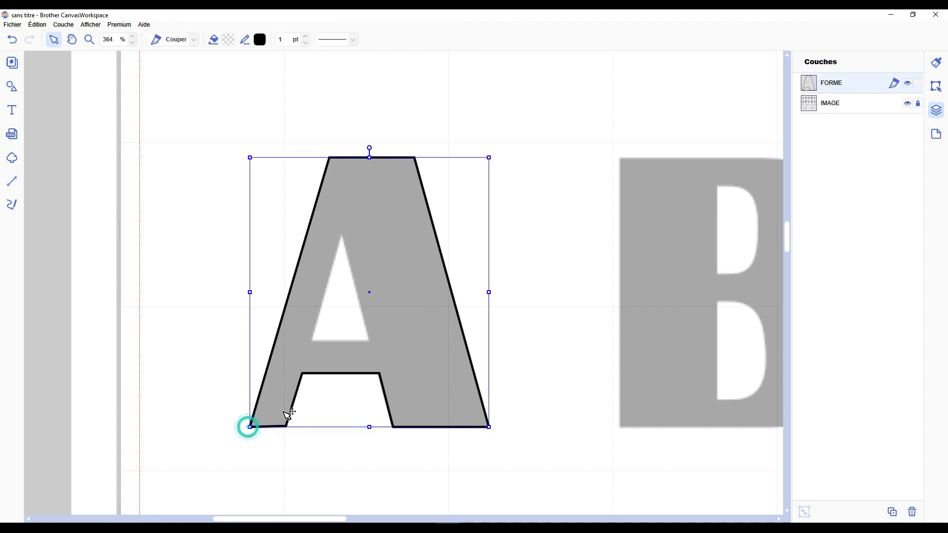
Edit the A outline's points, aligning the inner corner of the left foot with the letter's baseline
double_click(299, 373)
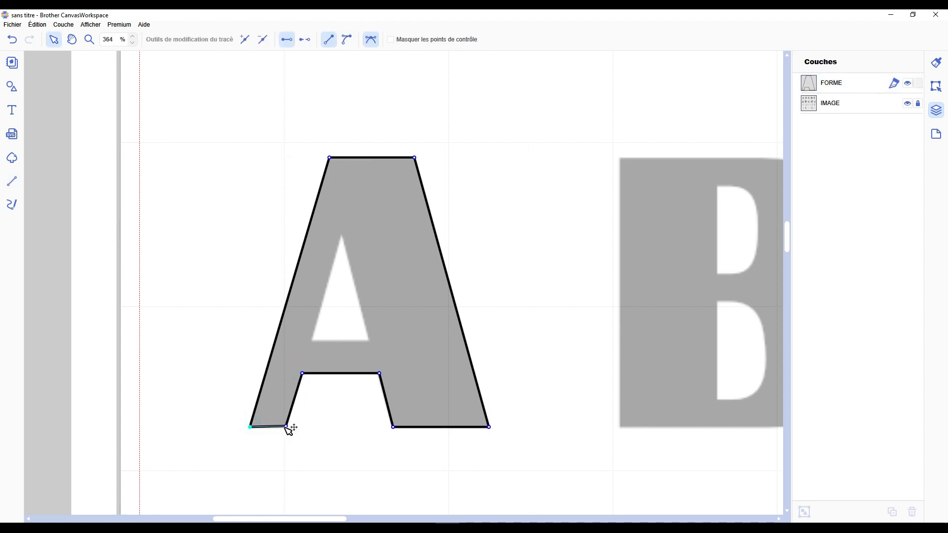
drag(285, 427, 288, 427)
click(325, 414)
click(349, 445)
Trace the triangular opening inside the bold capital A with a closed straight-segment path
key(p)
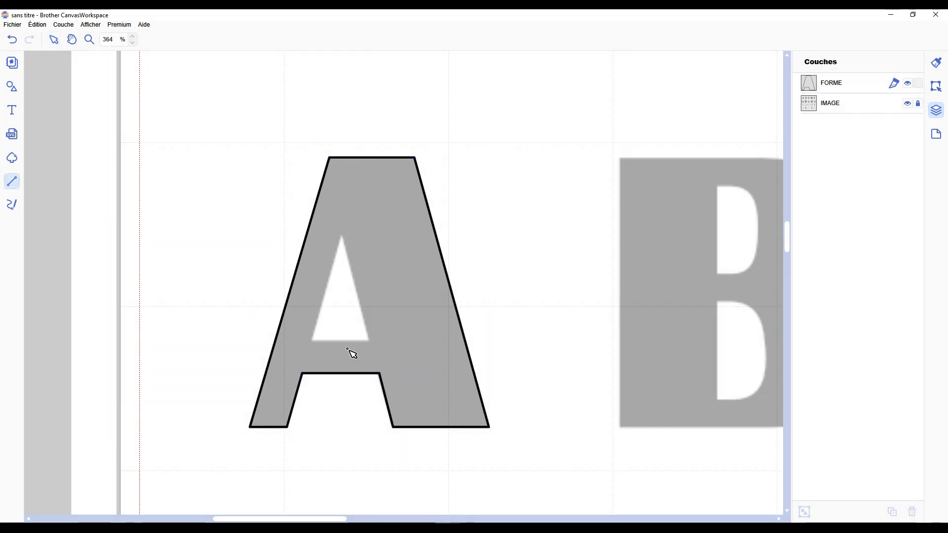
click(311, 341)
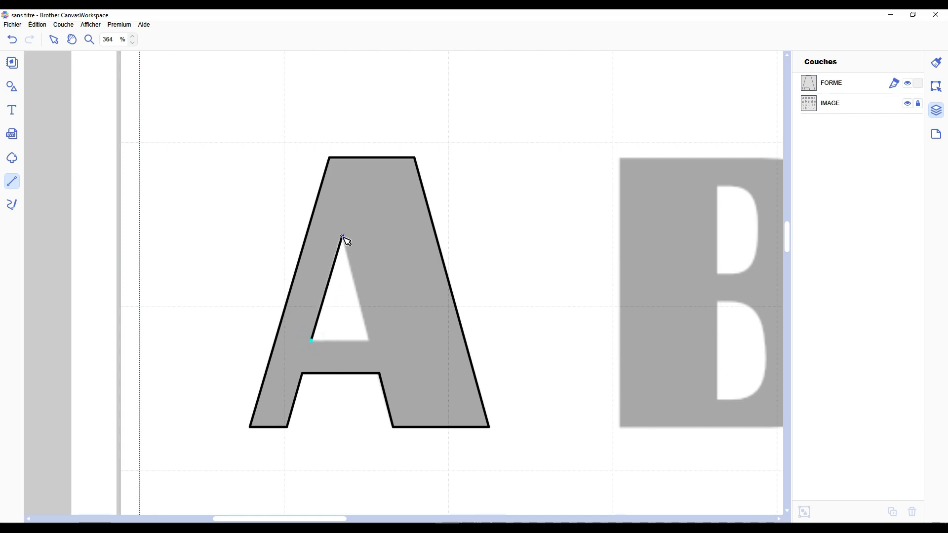
click(341, 236)
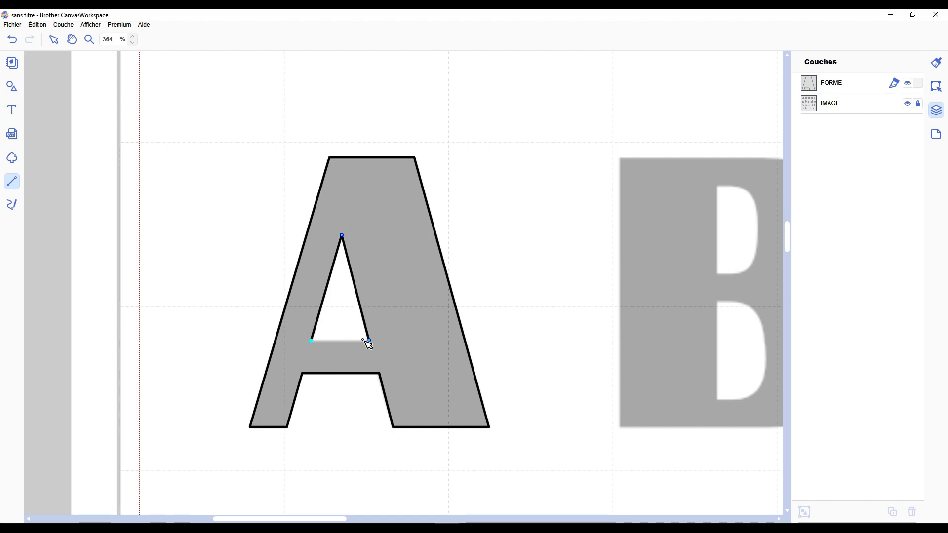
click(369, 340)
click(311, 340)
Edit the inner triangle's points, aligning its lower-right corner with the top of the crossbar
click(329, 322)
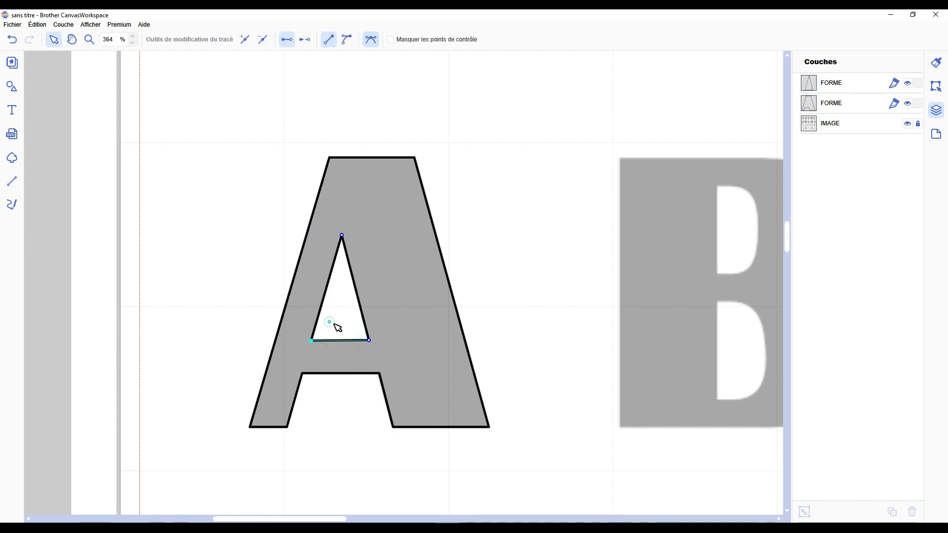
click(369, 340)
click(191, 284)
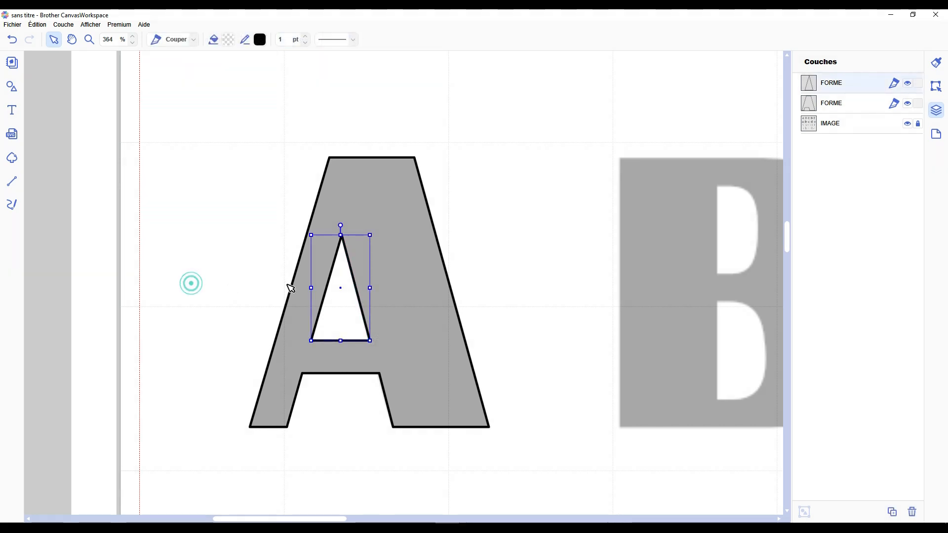
click(220, 291)
Combine the A's outer outline and inner triangle into a single shape, keeping the triangle as a hole
scroll(225, 293, down, 5)
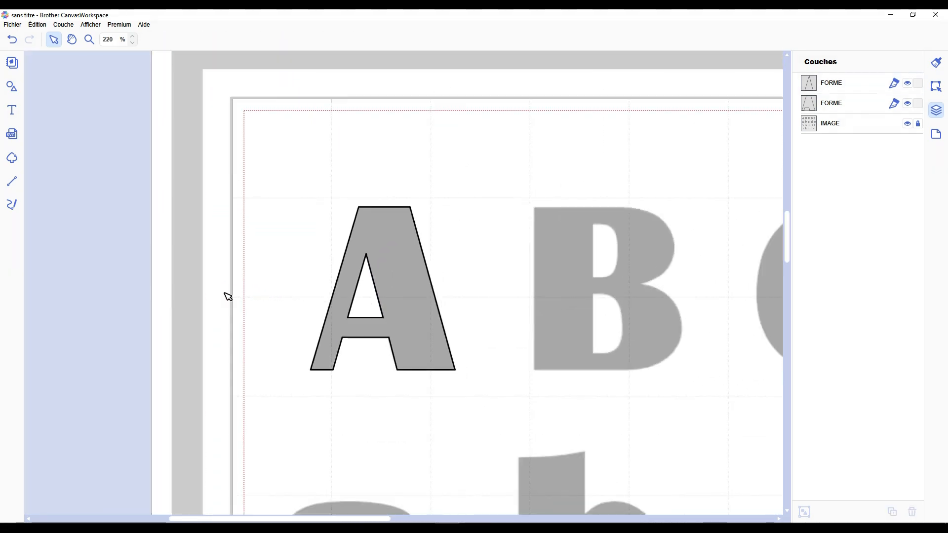
scroll(349, 258, up, 1)
mouse_move(226, 120)
mouse_down()
mouse_move(332, 273)
mouse_move(497, 447)
mouse_up()
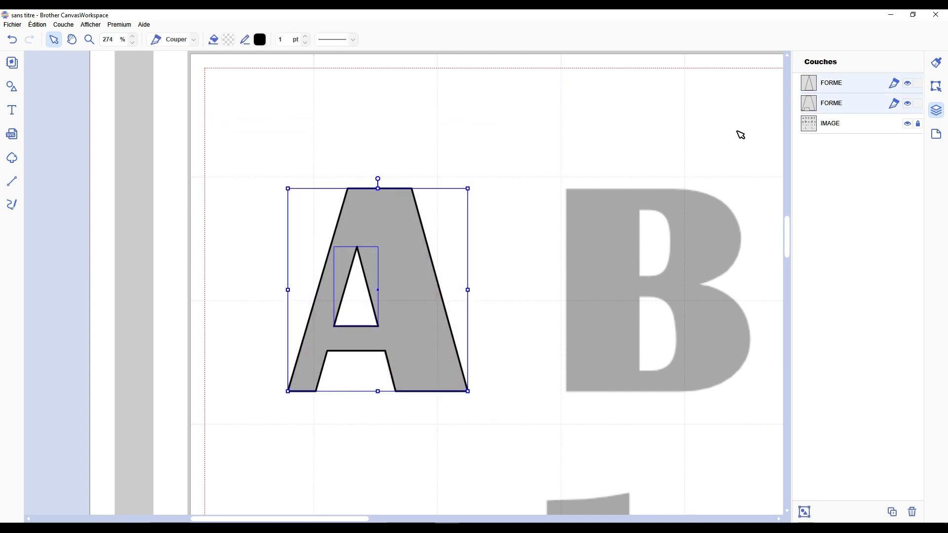
click(337, 109)
click(646, 208)
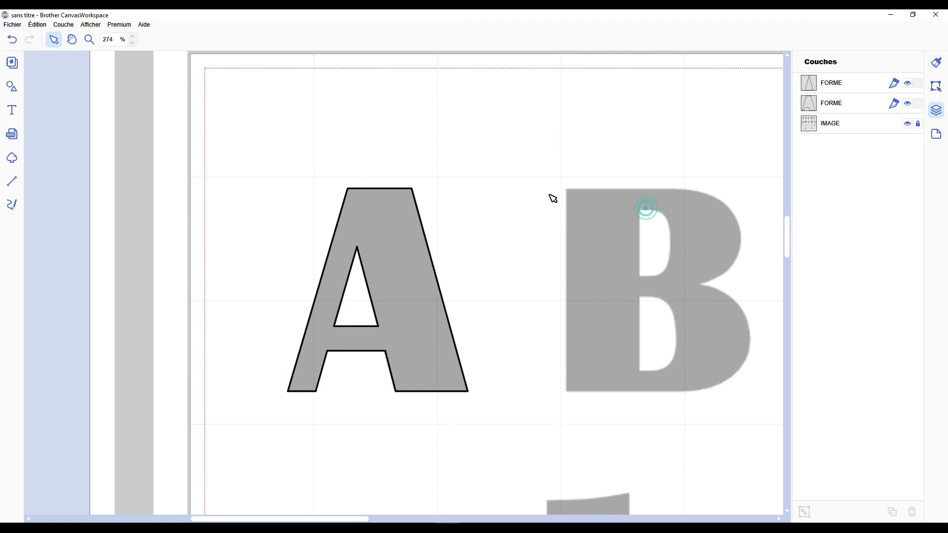
drag(223, 127, 519, 447)
click(937, 86)
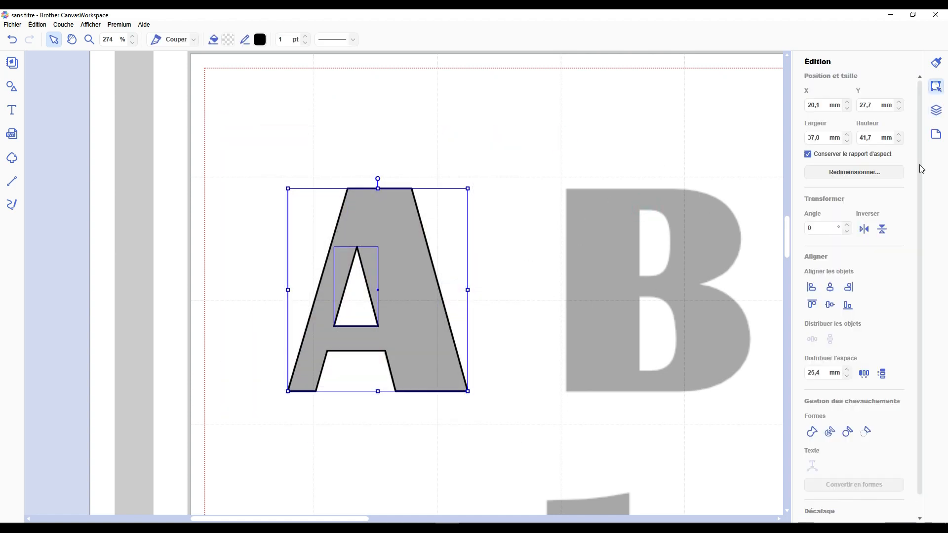
click(830, 432)
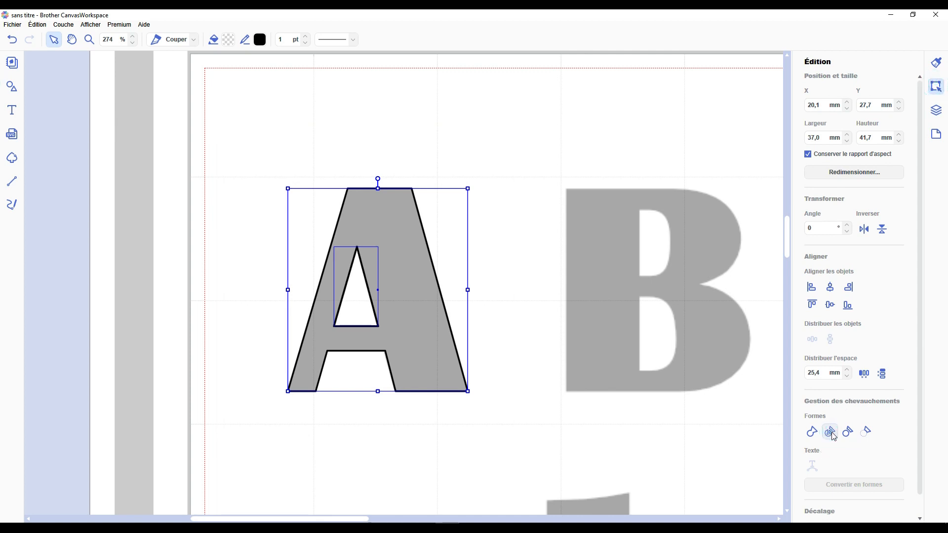
click(936, 110)
click(832, 84)
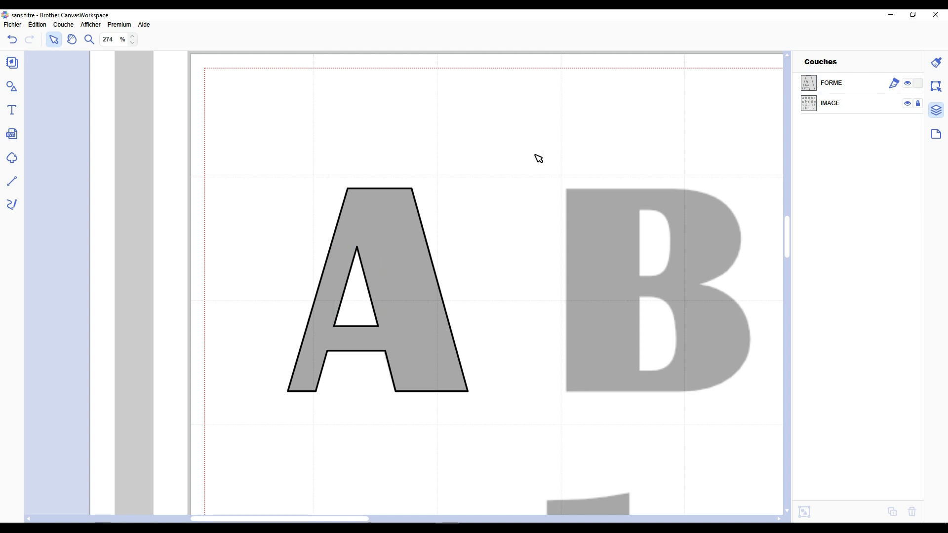
Test the combined A by moving it over towards the B, and undo the move
click(387, 216)
drag(390, 217, 568, 168)
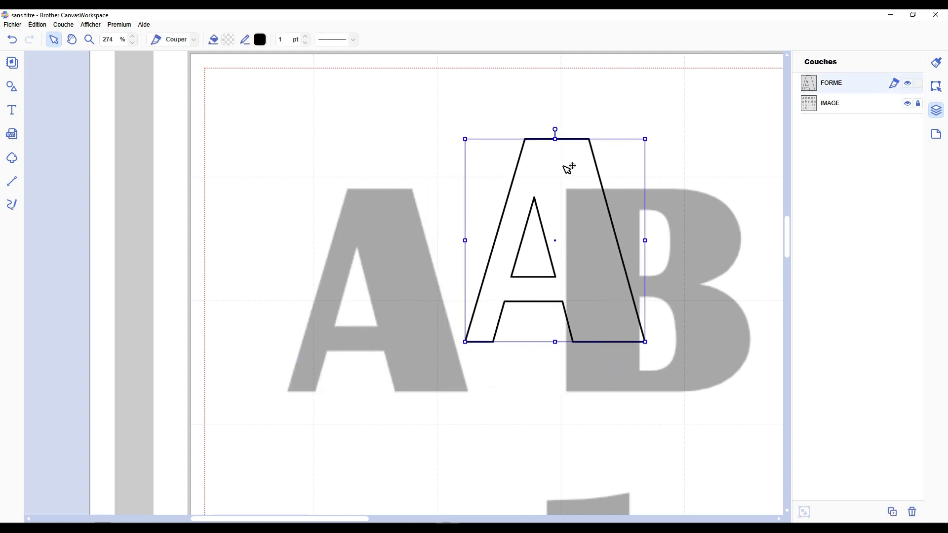
key(ctrl+z)
Fill the combined A shape with black (#000000)
click(370, 223)
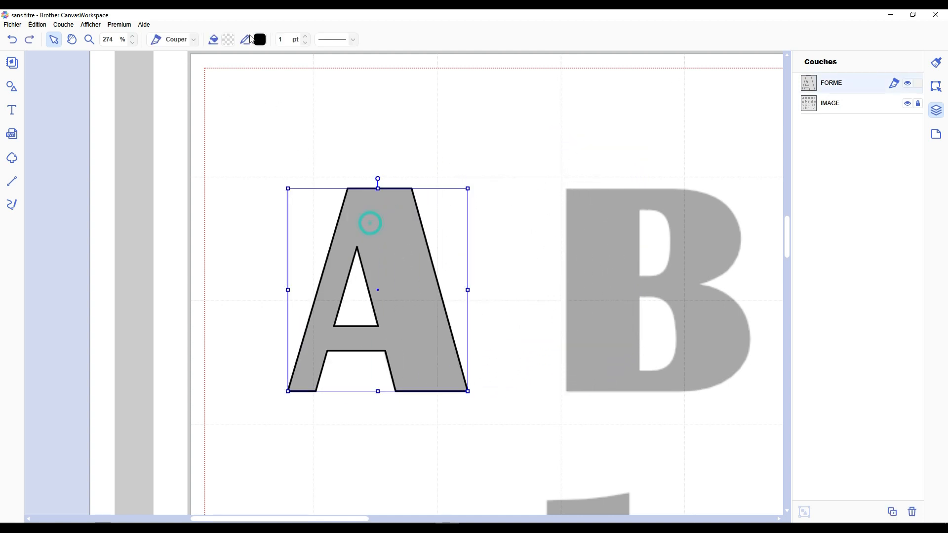
click(230, 42)
click(339, 310)
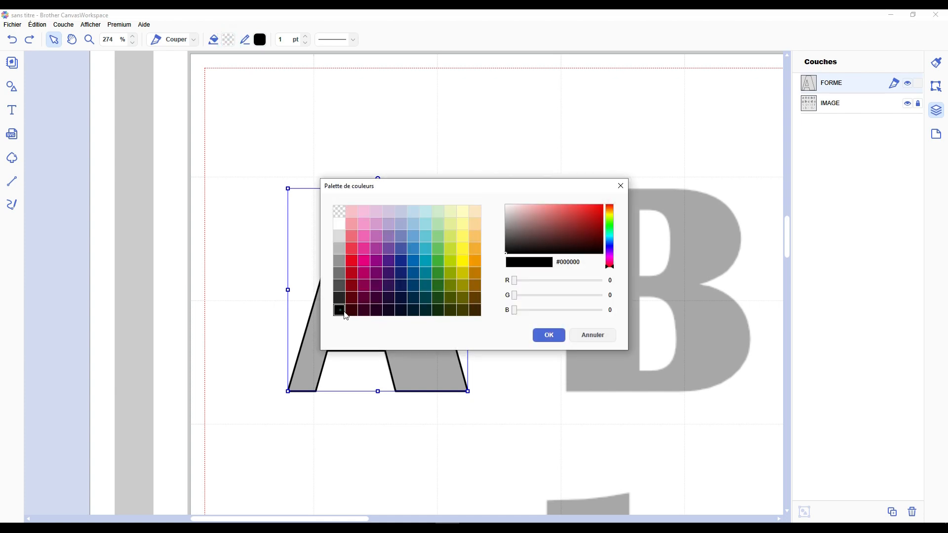
click(549, 335)
click(506, 292)
Start a straight-segment path around the bold capital E, from its upper-left corner around the top arm to the middle arm
scroll(491, 367, down, 5)
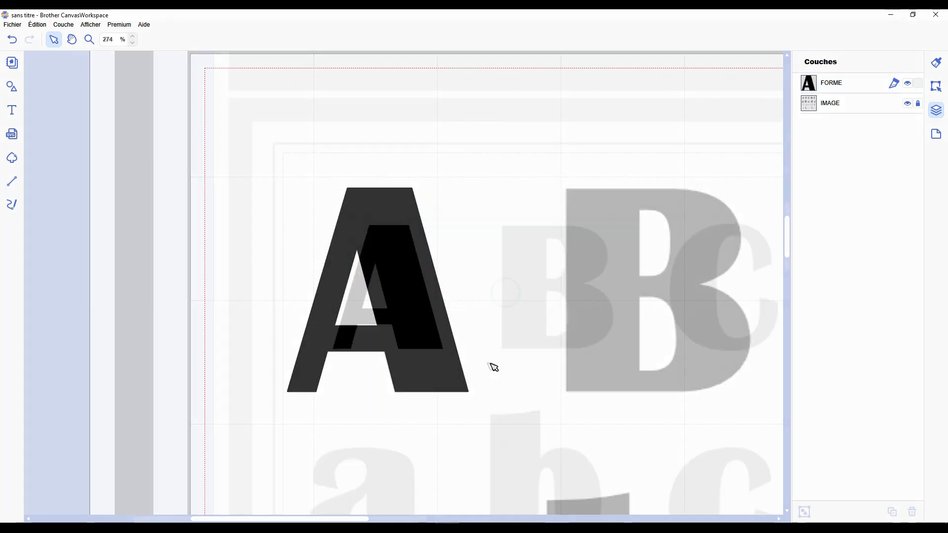
scroll(490, 366, down, 2)
scroll(481, 365, up, 2)
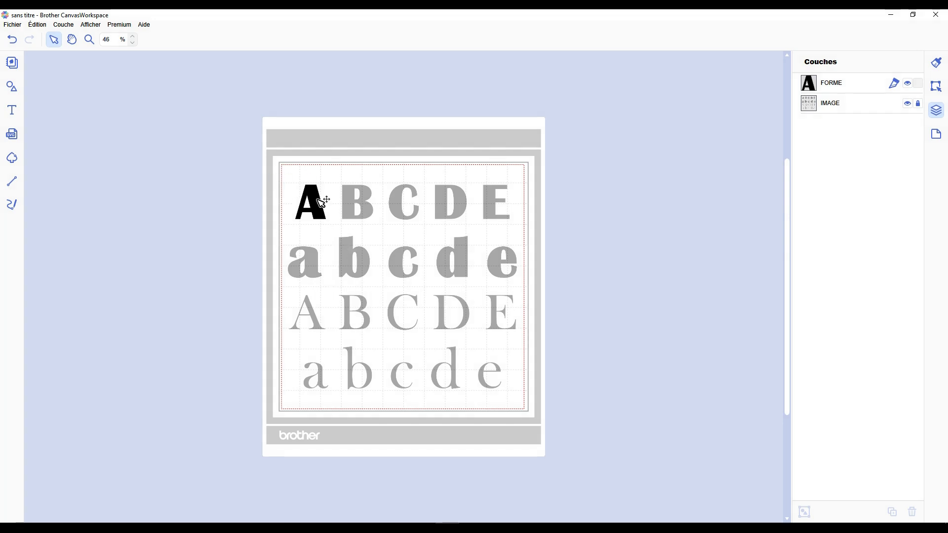
scroll(292, 207, up, 3)
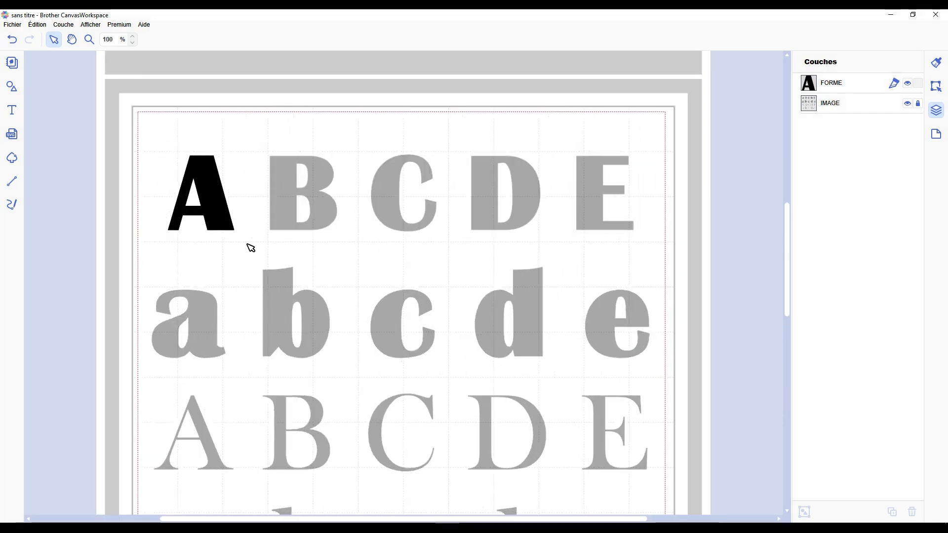
scroll(715, 176, up, 5)
scroll(547, 420, up, 2)
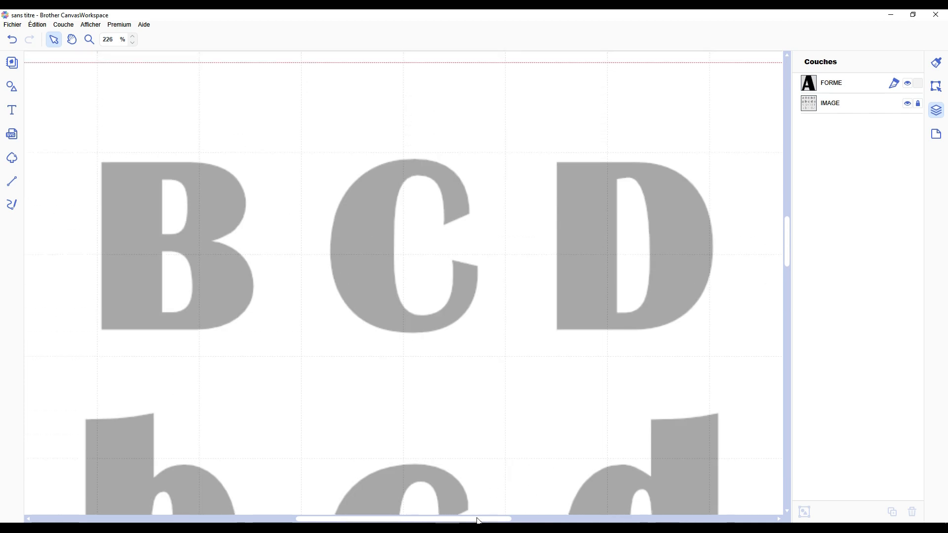
scroll(514, 228, right, 5)
scroll(514, 228, up, 2)
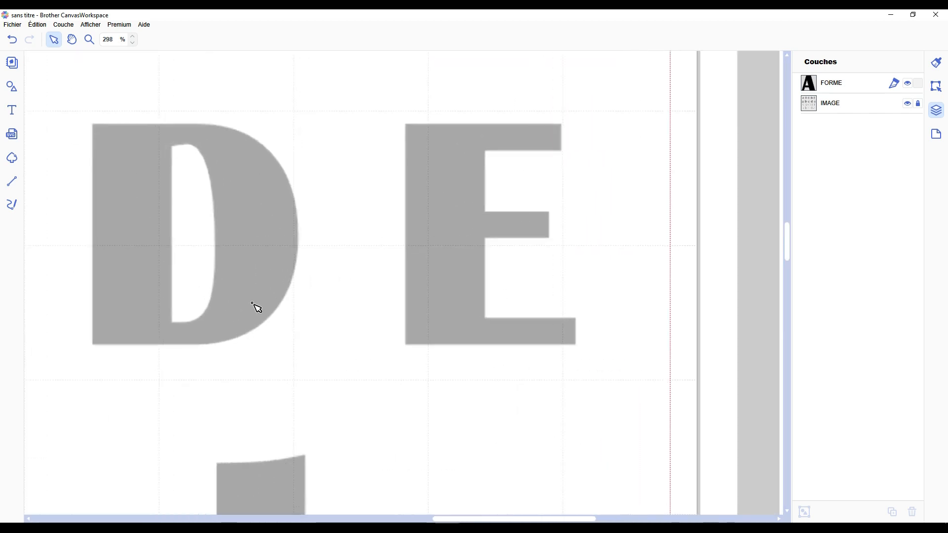
key(l)
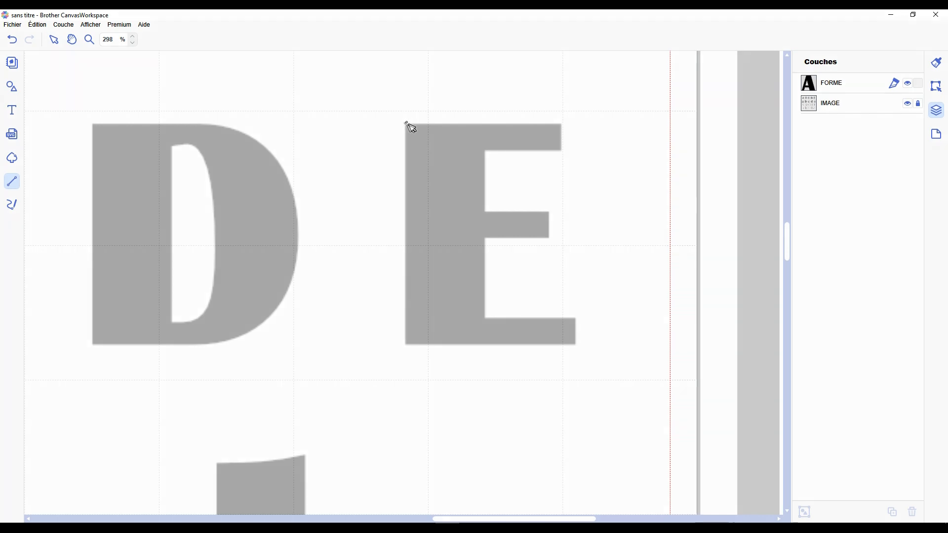
mouse_move(409, 126)
mouse_down()
mouse_move(426, 163)
mouse_move(465, 131)
mouse_move(562, 124)
mouse_move(562, 153)
mouse_move(488, 151)
mouse_move(487, 212)
mouse_up()
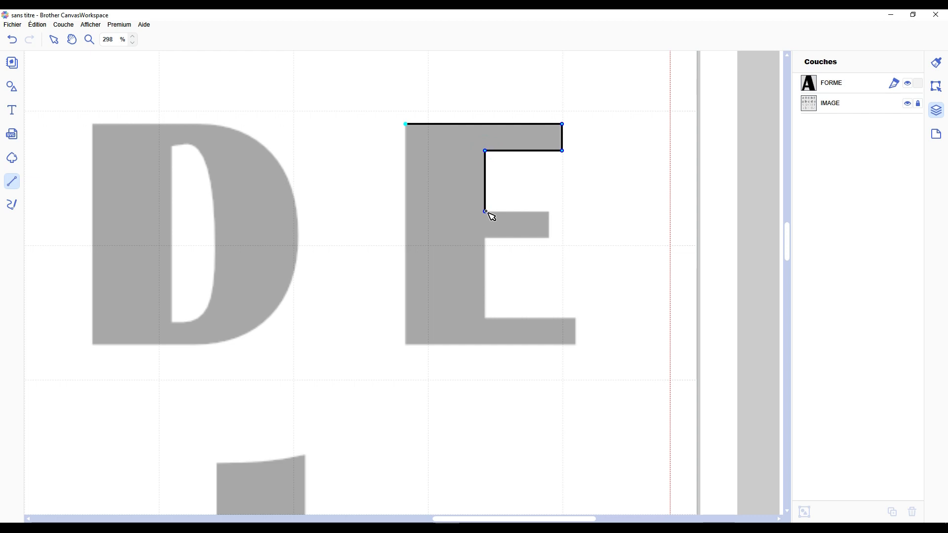
Continue the E path around the middle and bottom arms and up the stem, closing it at the starting corner
click(485, 212)
click(548, 212)
click(548, 237)
click(484, 237)
click(485, 319)
click(574, 318)
click(574, 343)
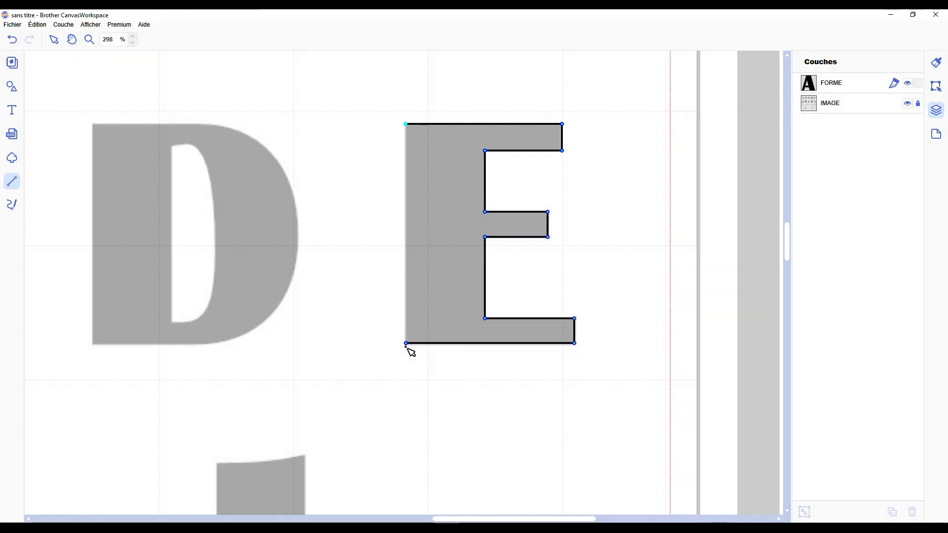
click(406, 344)
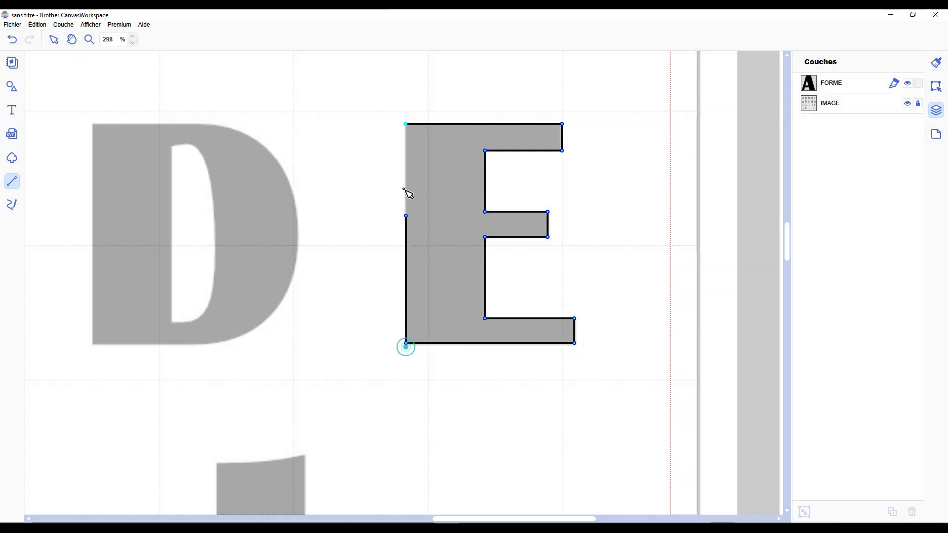
click(406, 125)
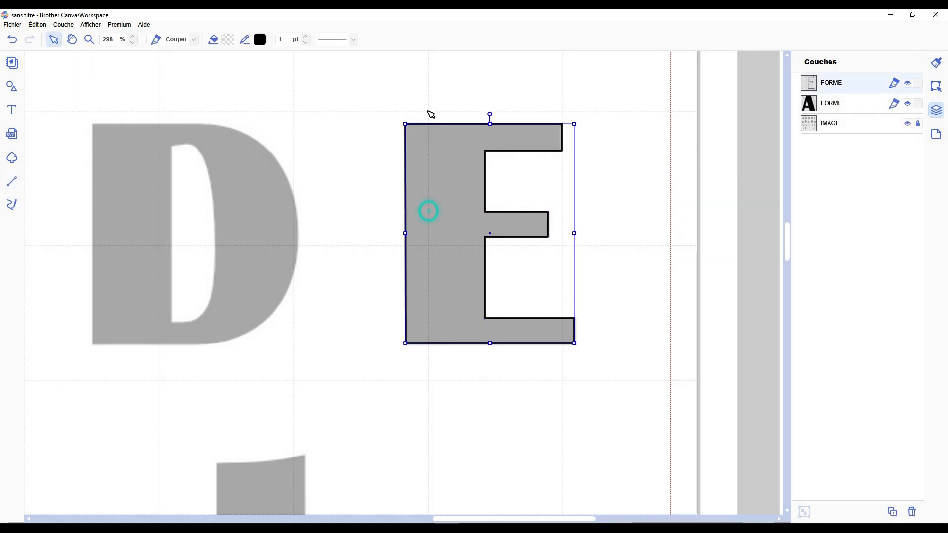
Fill the traced E shape with black
click(227, 40)
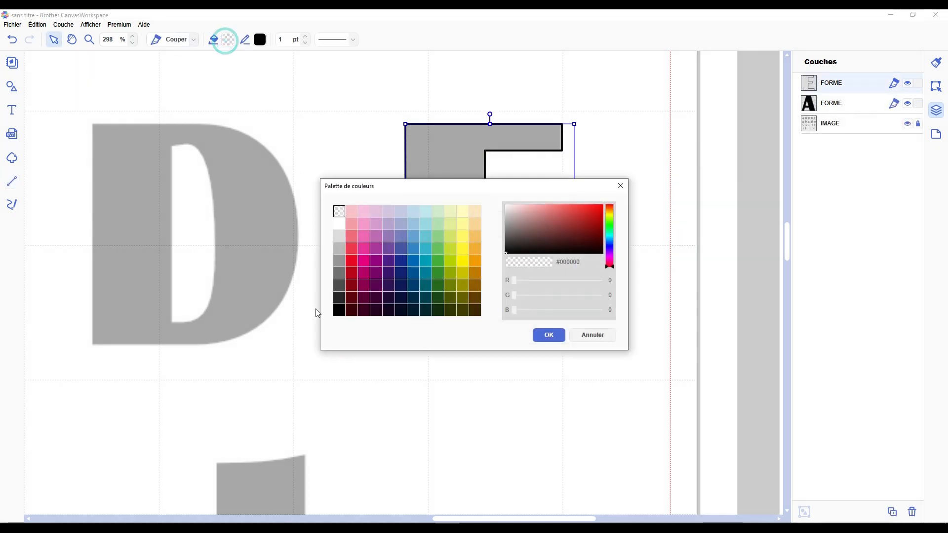
click(339, 310)
click(549, 335)
click(671, 296)
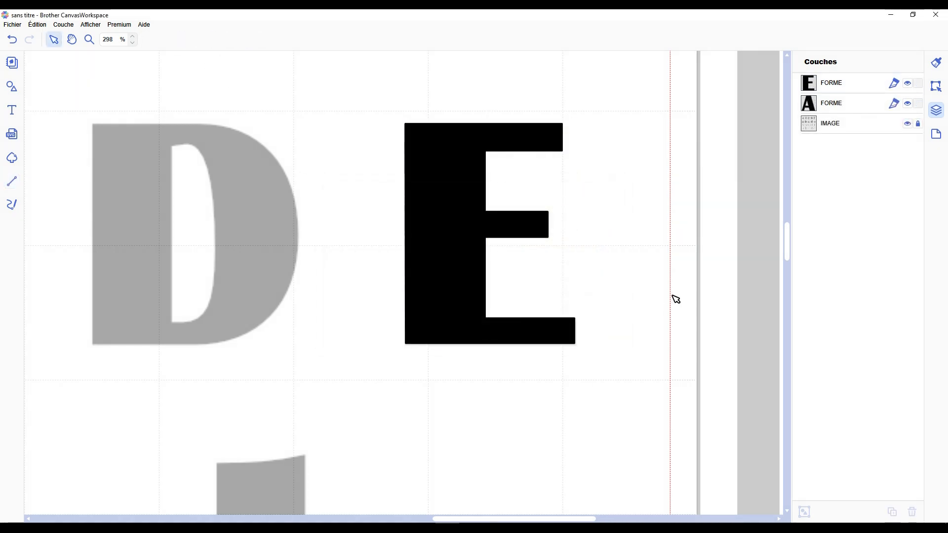
Lock the two FORME layers of the E and A, and test the lock by trying to select both letters
scroll(663, 300, down, 5)
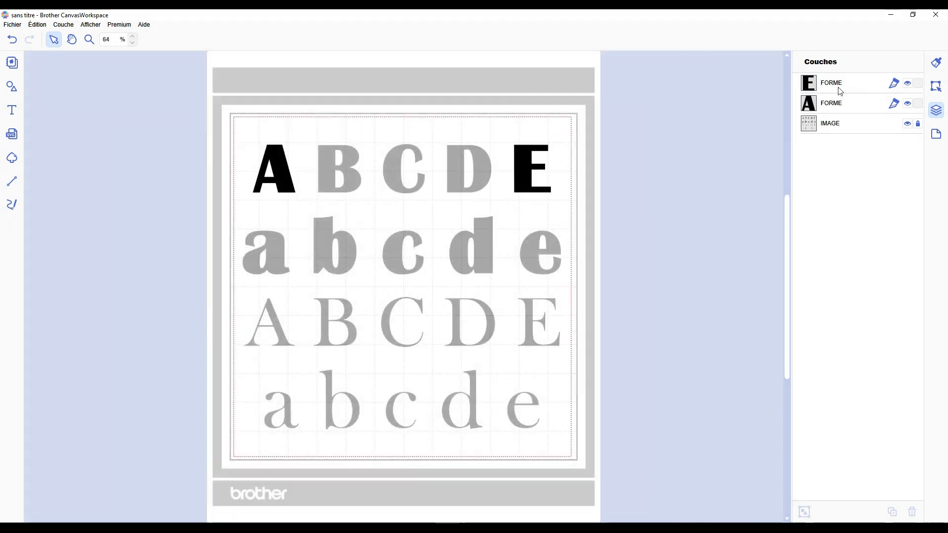
click(838, 87)
shift+click(831, 101)
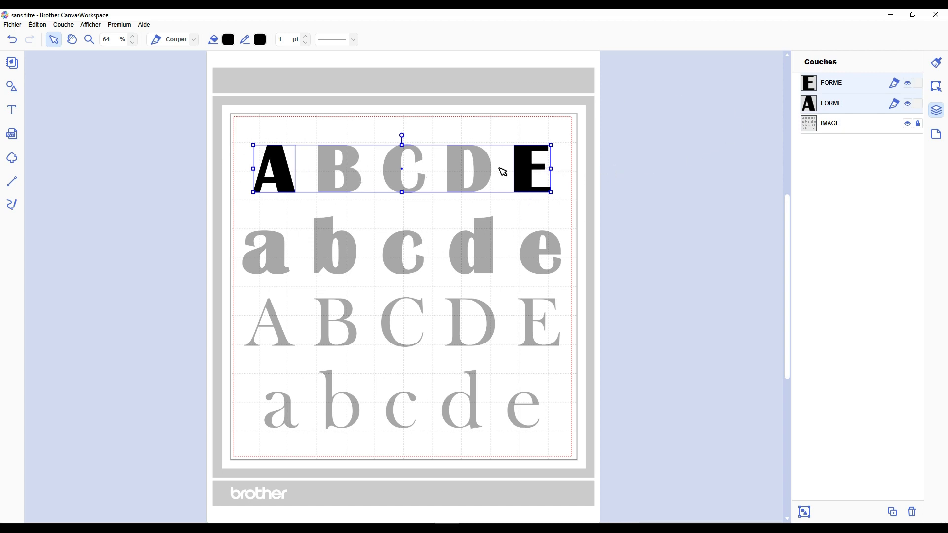
click(917, 83)
click(918, 103)
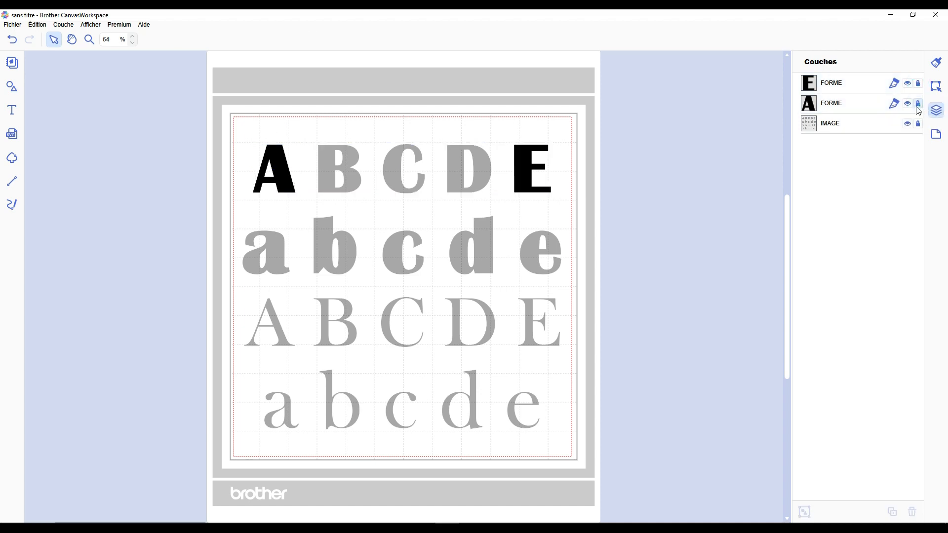
click(521, 162)
click(257, 163)
Start a straight-segment path on the bold capital C, from its upper terminal's inner corner around the outer top, left and bottom extremes
scroll(290, 131, up, 5)
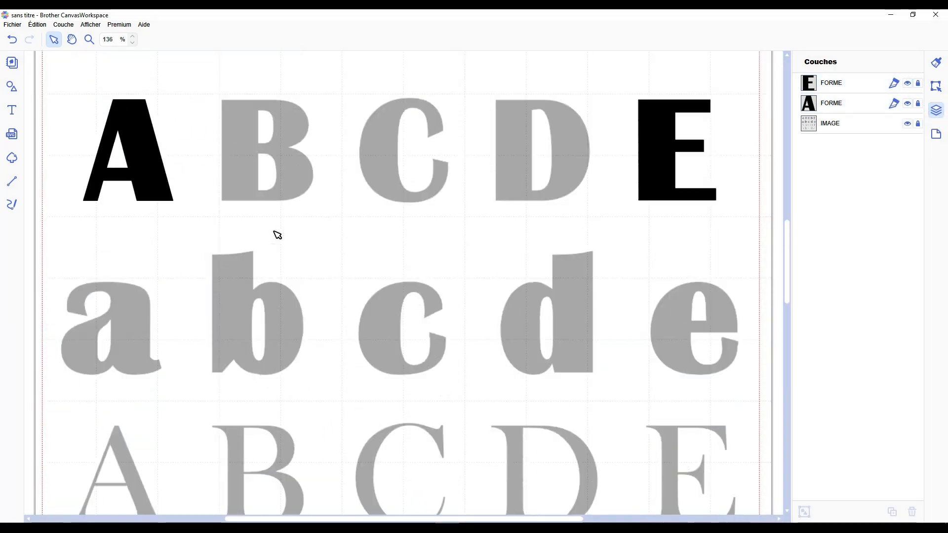
scroll(227, 288, up, 1)
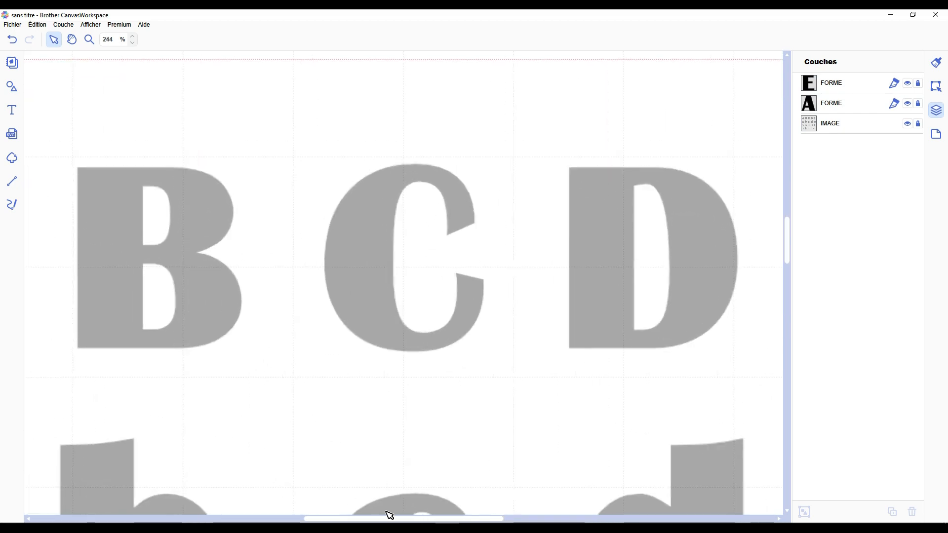
mouse_move(400, 519)
mouse_down()
mouse_move(381, 521)
mouse_move(397, 520)
mouse_up()
scroll(315, 298, up, 1)
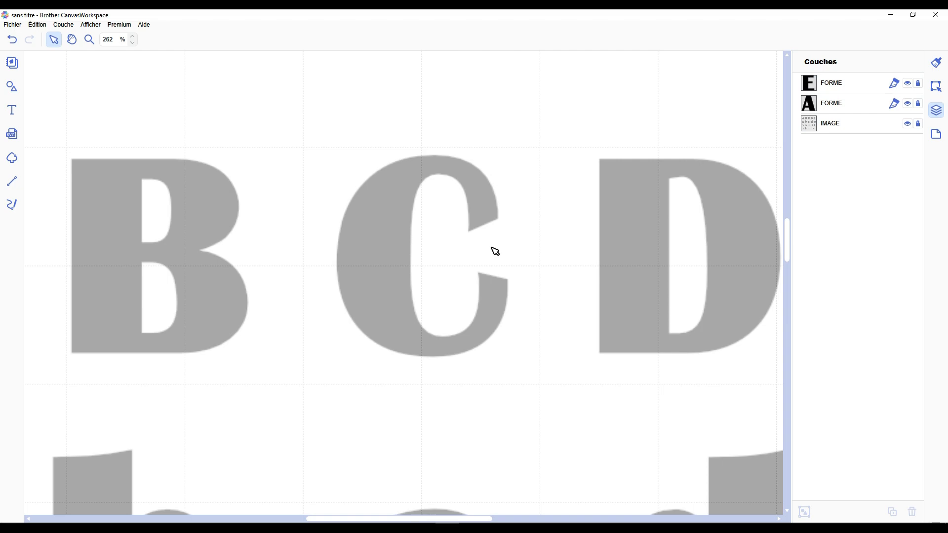
key(l)
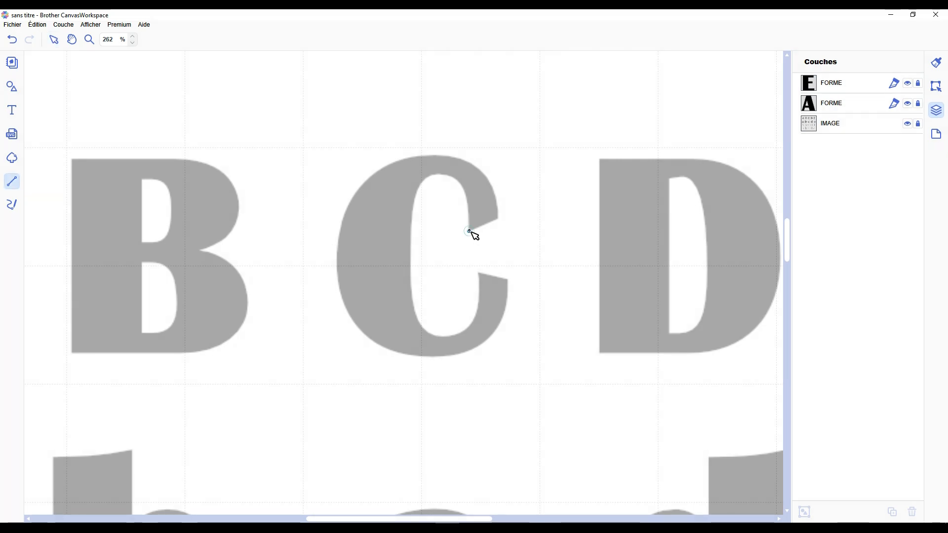
click(469, 230)
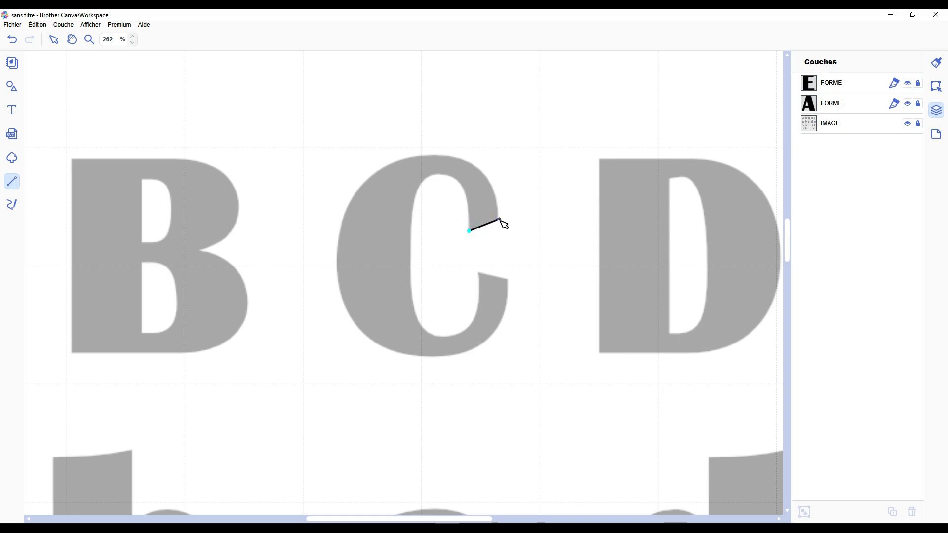
click(499, 219)
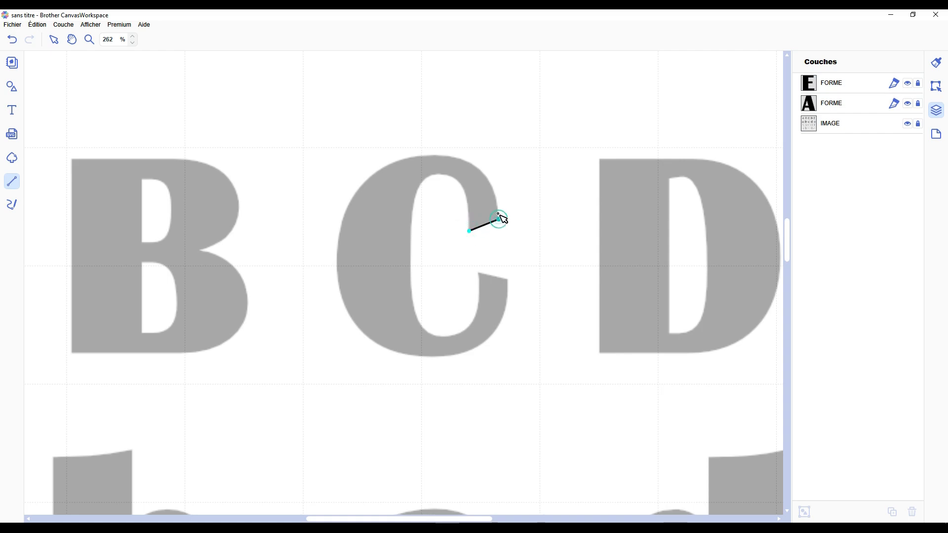
click(435, 155)
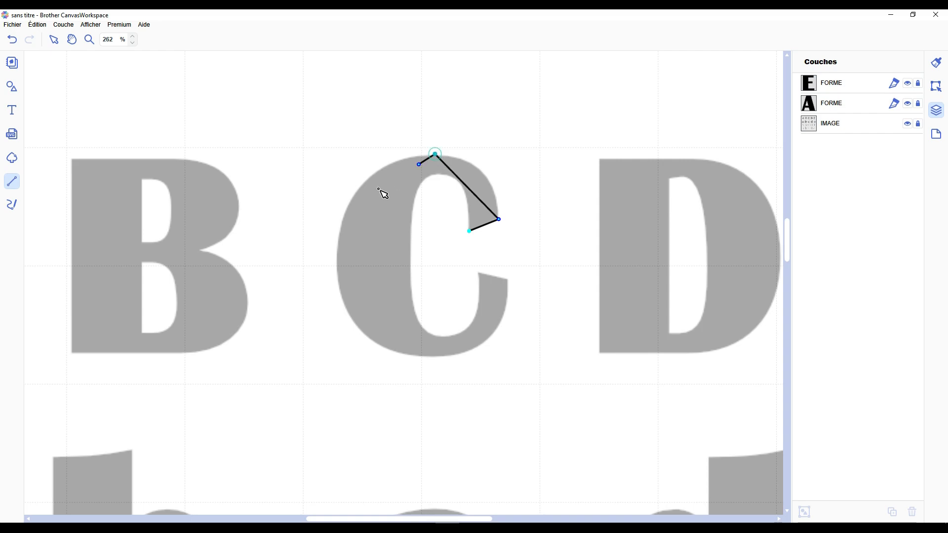
click(336, 260)
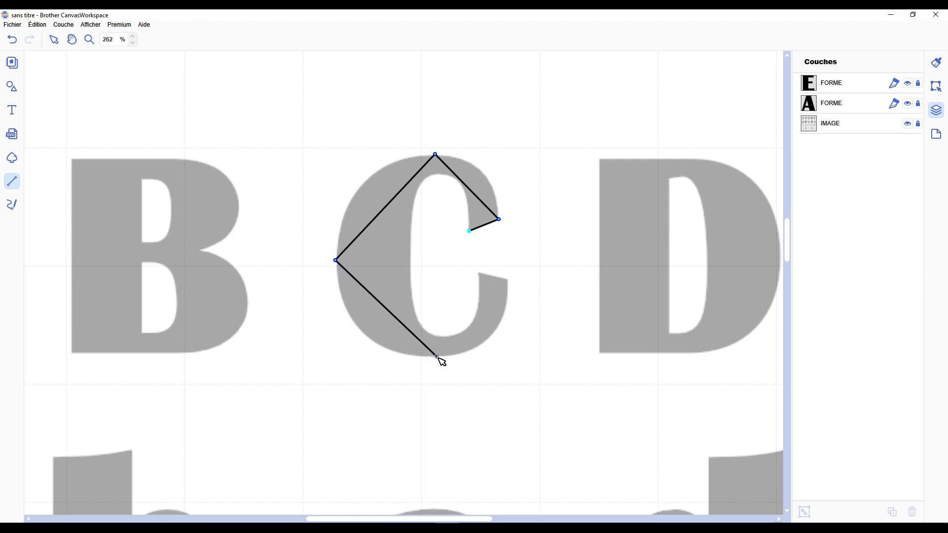
click(436, 357)
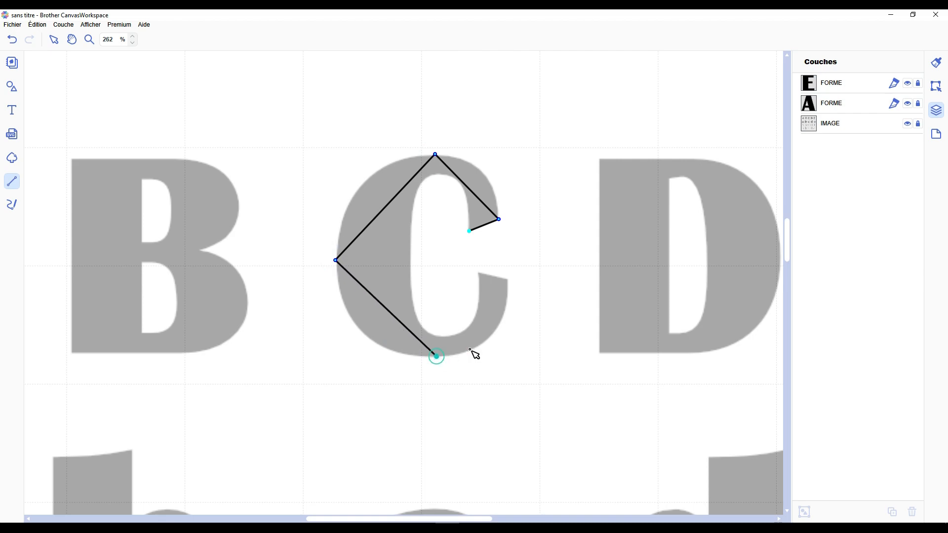
Continue the C path across the lower terminal and around the inner contour, closing it at the starting corner
click(479, 272)
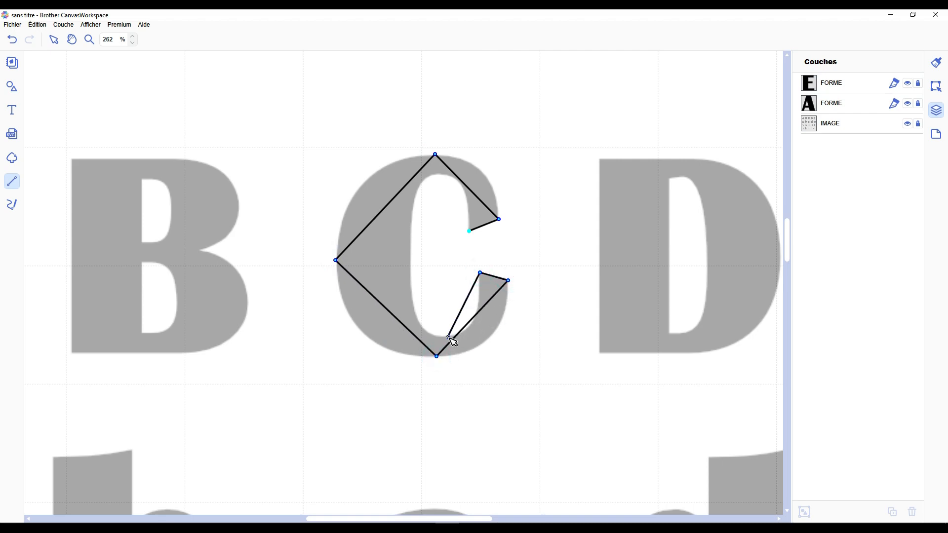
click(448, 336)
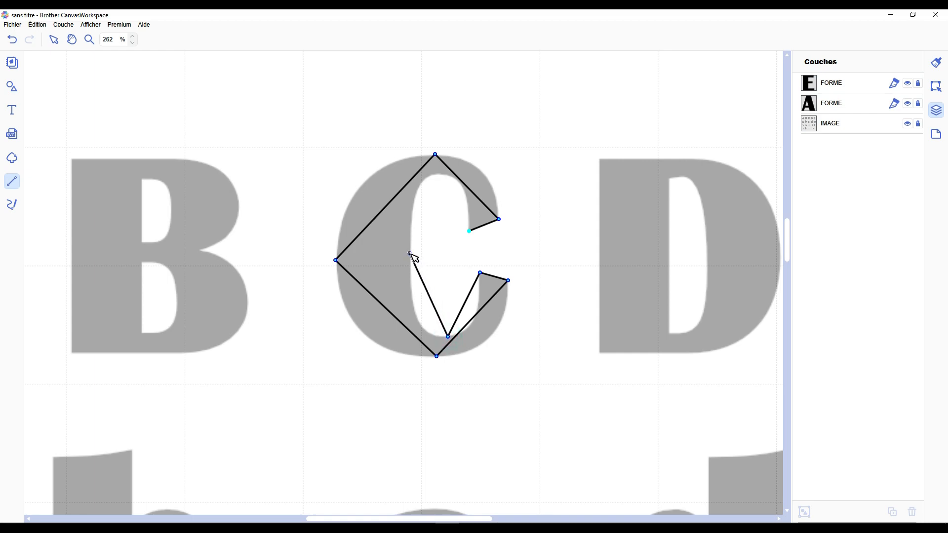
click(409, 253)
click(441, 174)
click(469, 230)
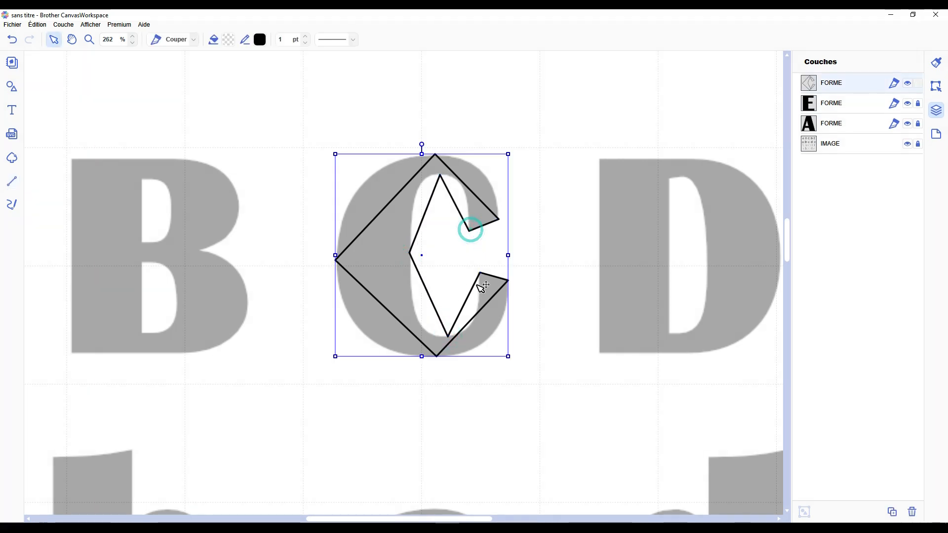
Convert all segments of the C path to curves and turn off the smooth-point option
double_click(400, 230)
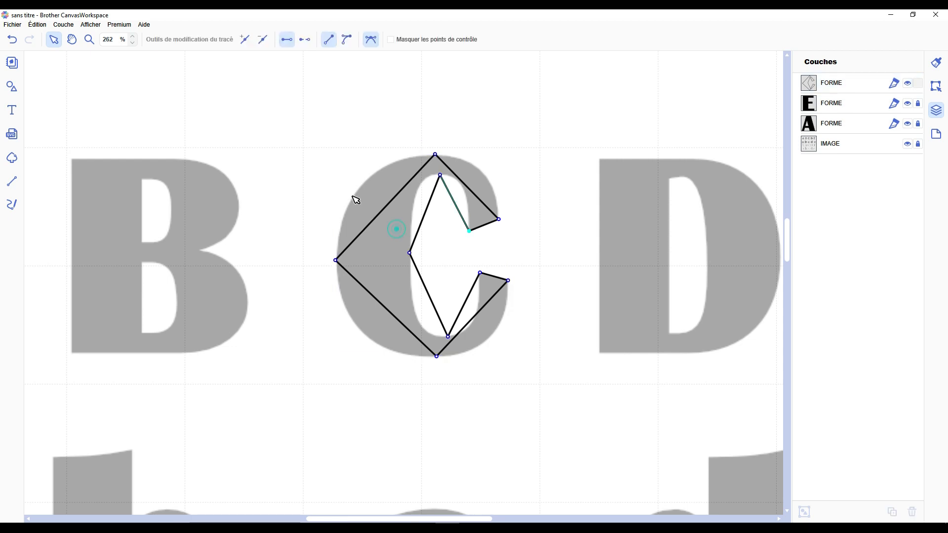
drag(239, 101, 545, 395)
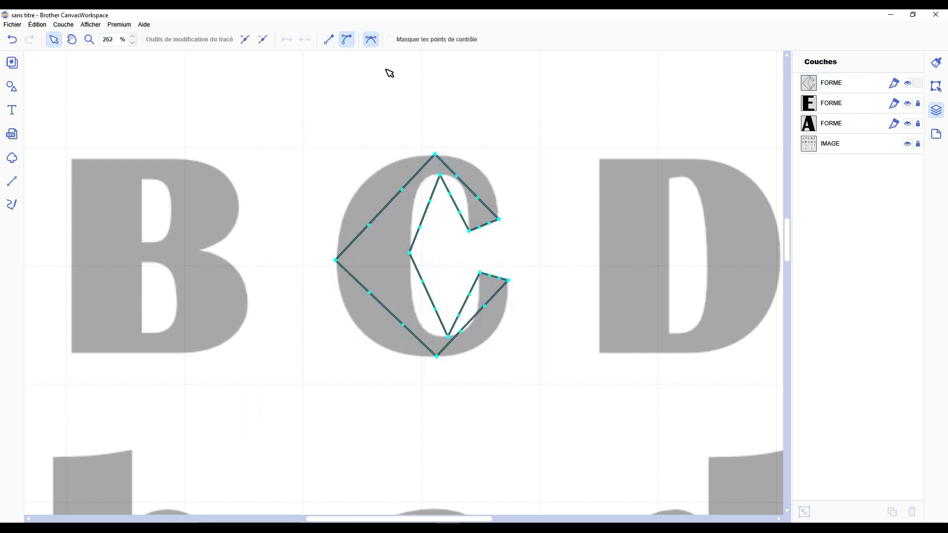
click(372, 41)
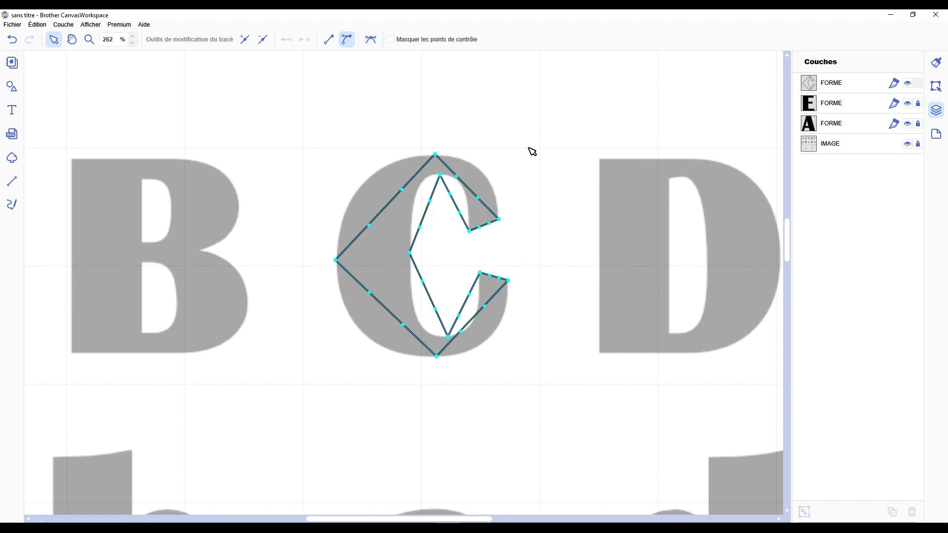
Change the segments across the C's upper and lower terminals back to straight lines
scroll(456, 160, up, 4)
scroll(612, 198, up, 2)
click(606, 202)
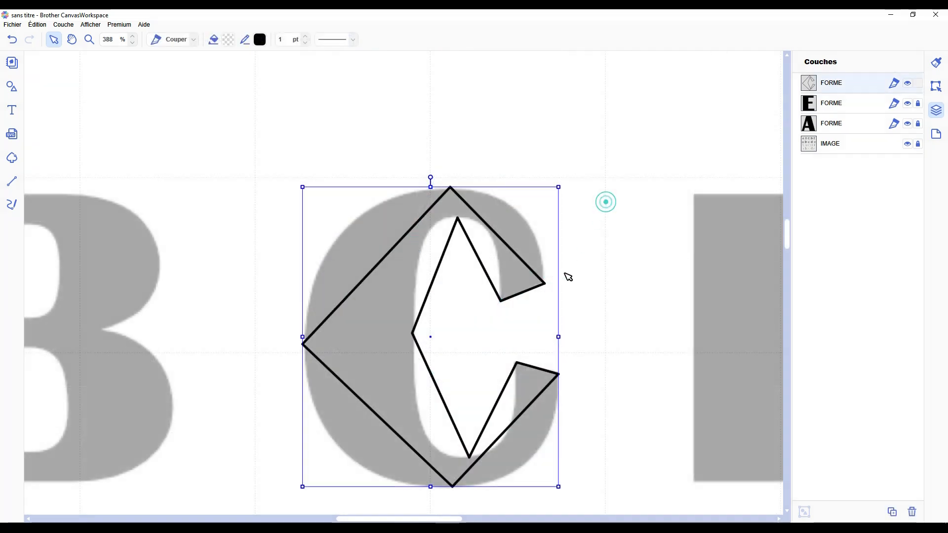
double_click(520, 282)
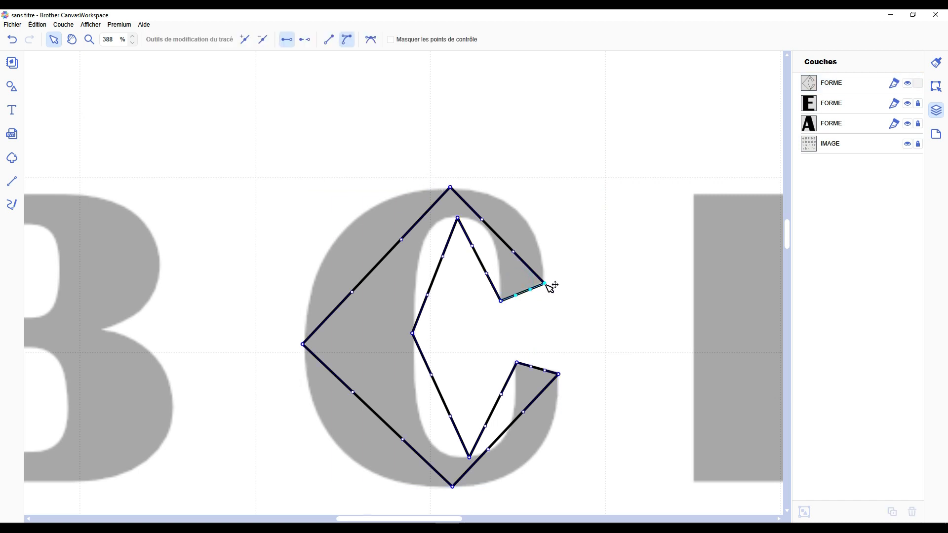
click(544, 284)
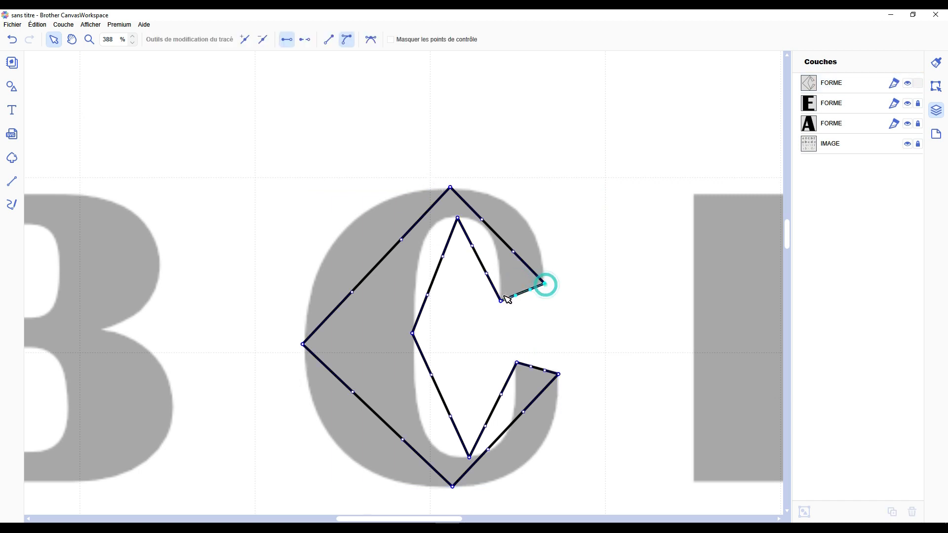
click(329, 39)
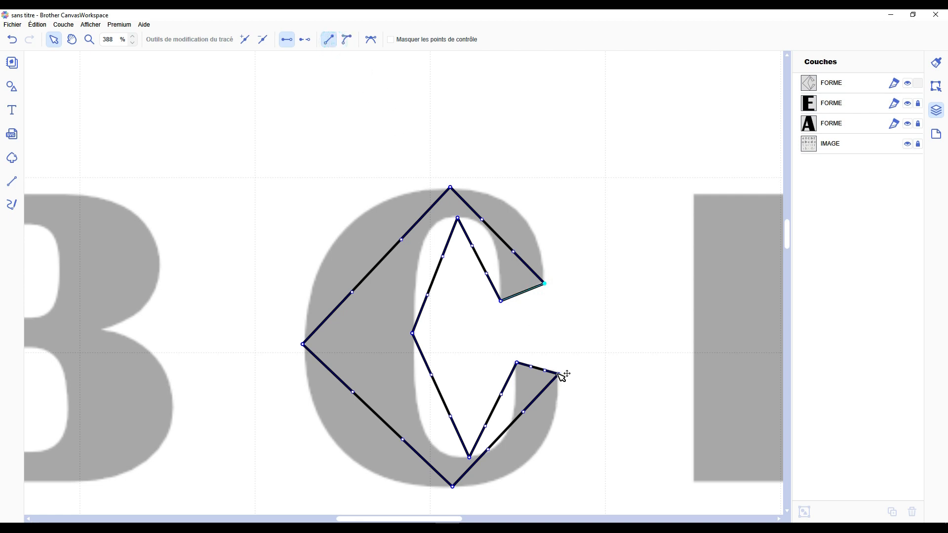
click(557, 376)
click(518, 364)
click(329, 40)
Bend the C's outer segments with their control handles to follow the letter's outer edge from the upper to the lower terminal
drag(518, 254, 549, 216)
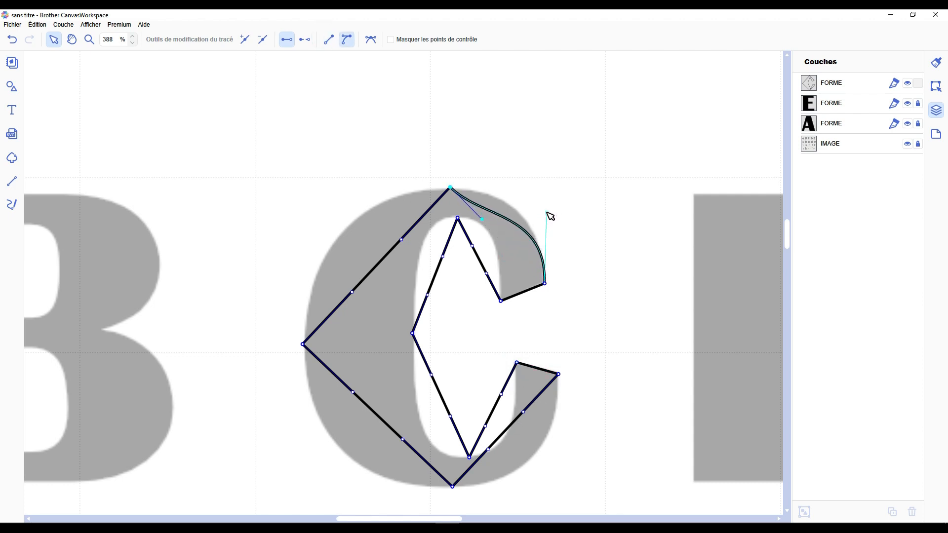
drag(482, 220, 448, 188)
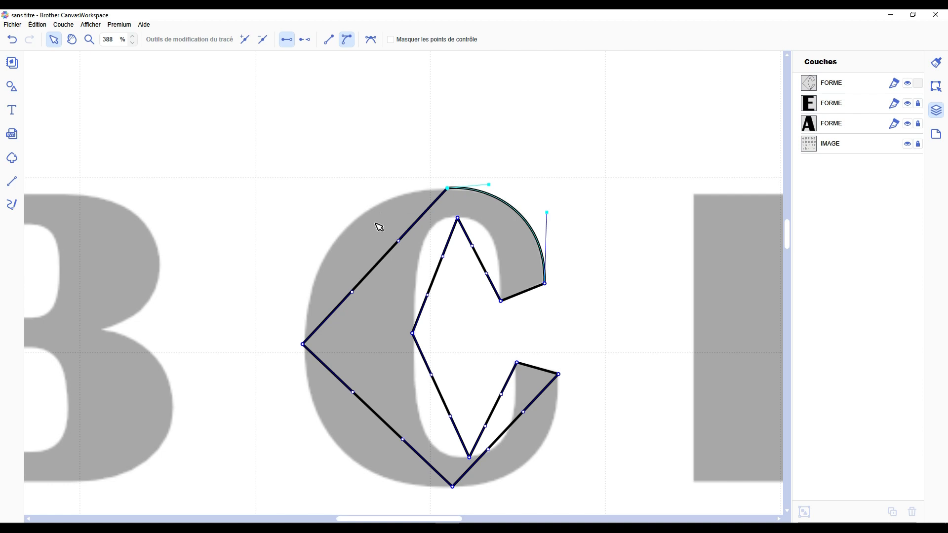
drag(398, 241, 367, 192)
drag(350, 292, 306, 240)
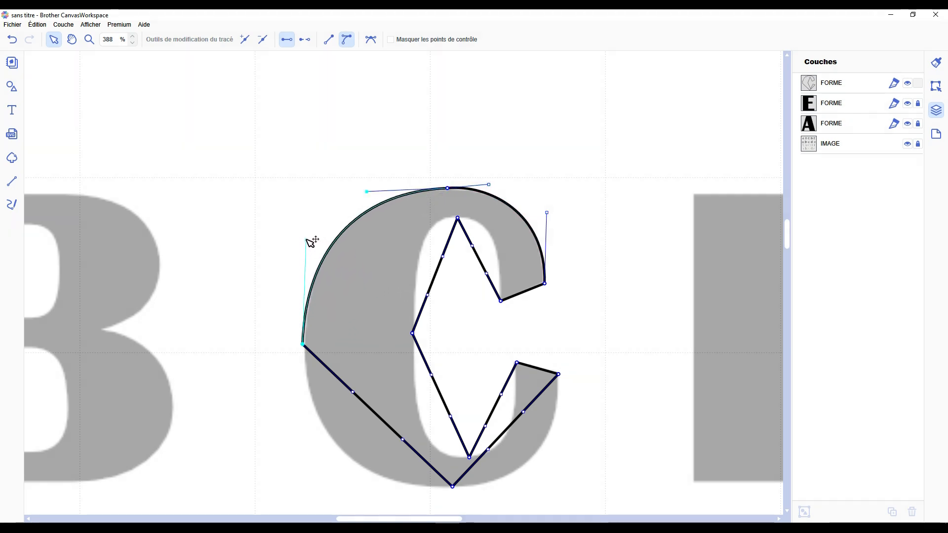
scroll(354, 328, down, 2)
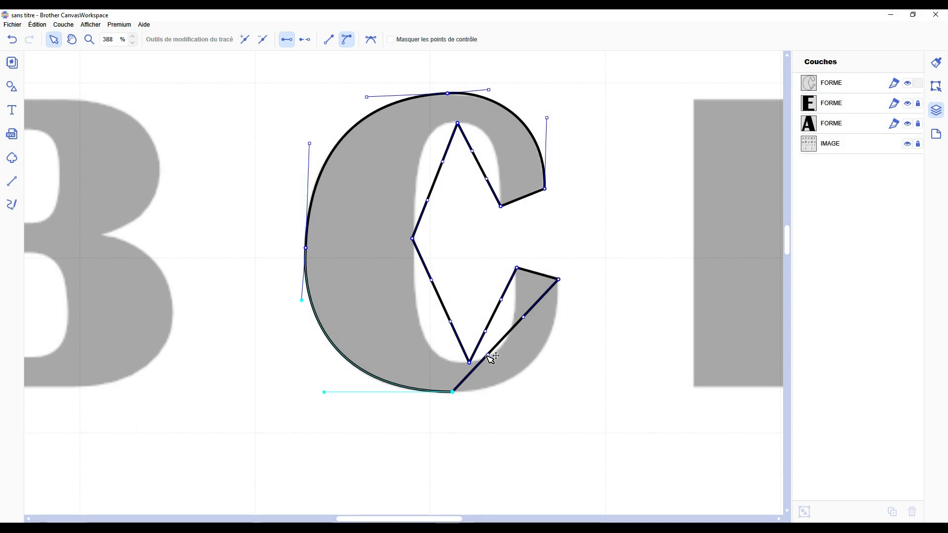
drag(490, 357, 538, 393)
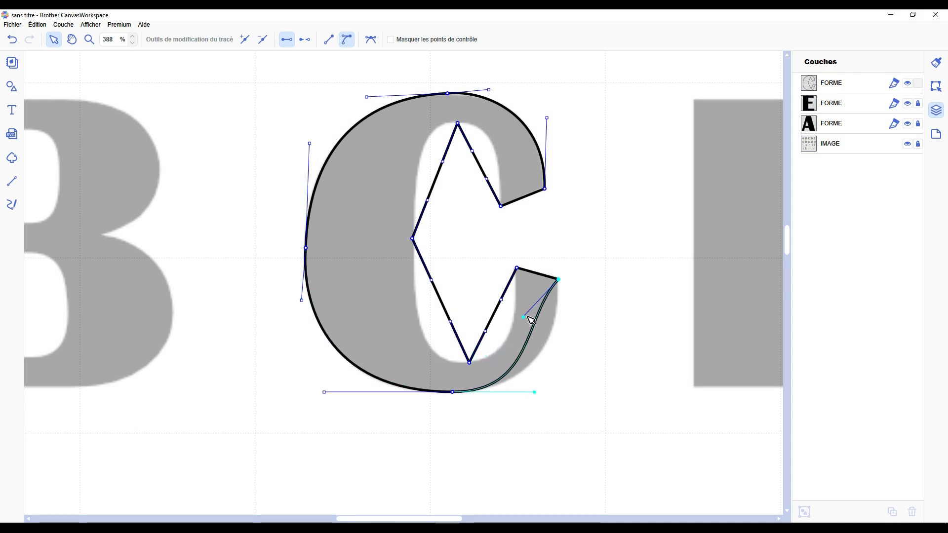
drag(524, 316, 565, 329)
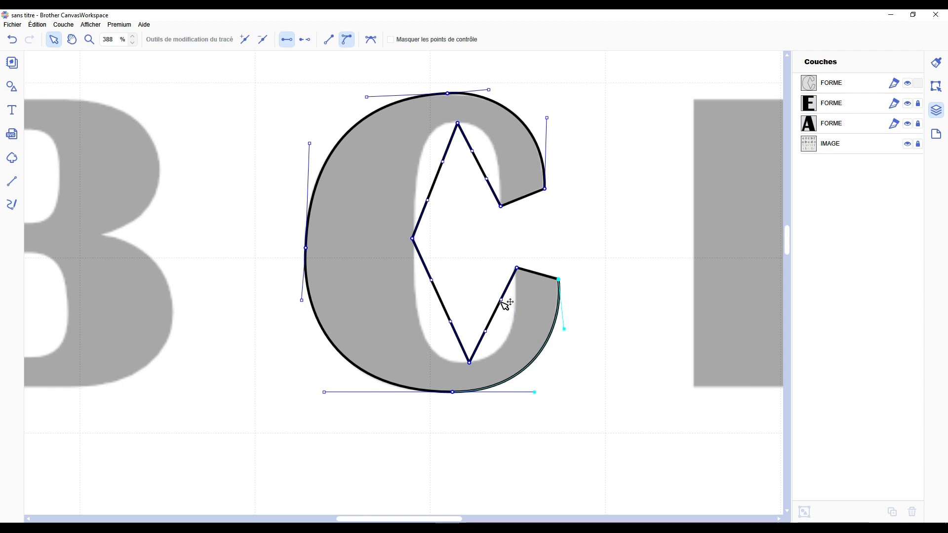
Bend the C's inner segments with their control handles to match the letter's inner opening, and leave point editing
drag(503, 302, 522, 305)
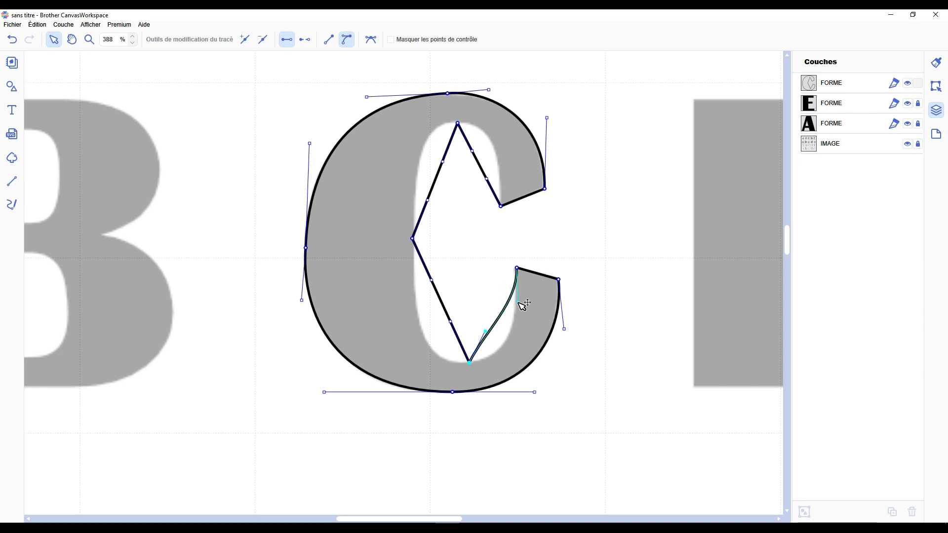
drag(485, 332, 518, 359)
drag(450, 321, 409, 367)
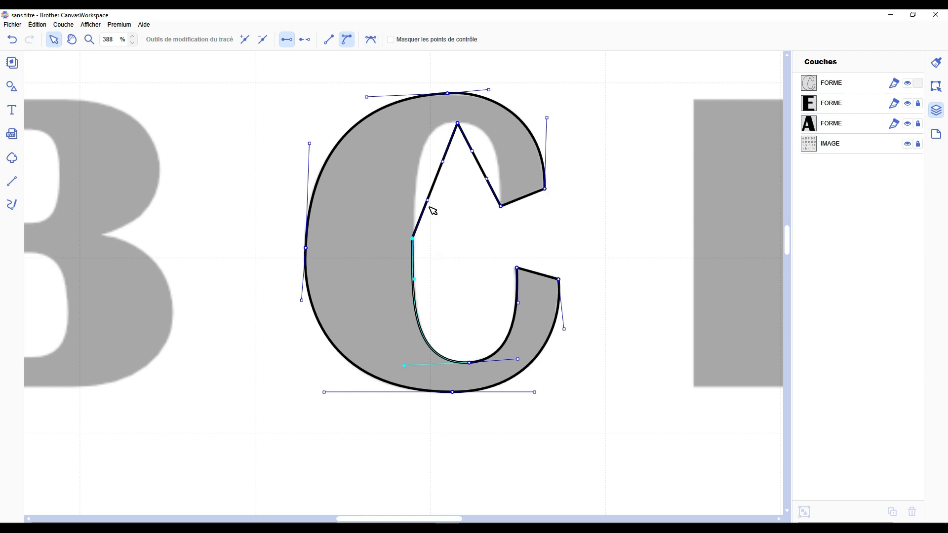
drag(431, 202, 423, 118)
drag(477, 155, 502, 128)
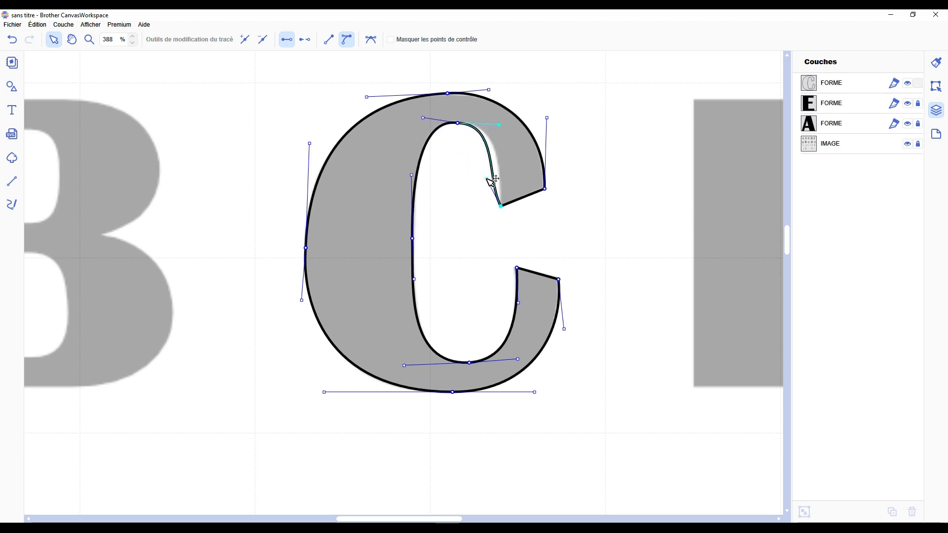
drag(488, 179, 501, 169)
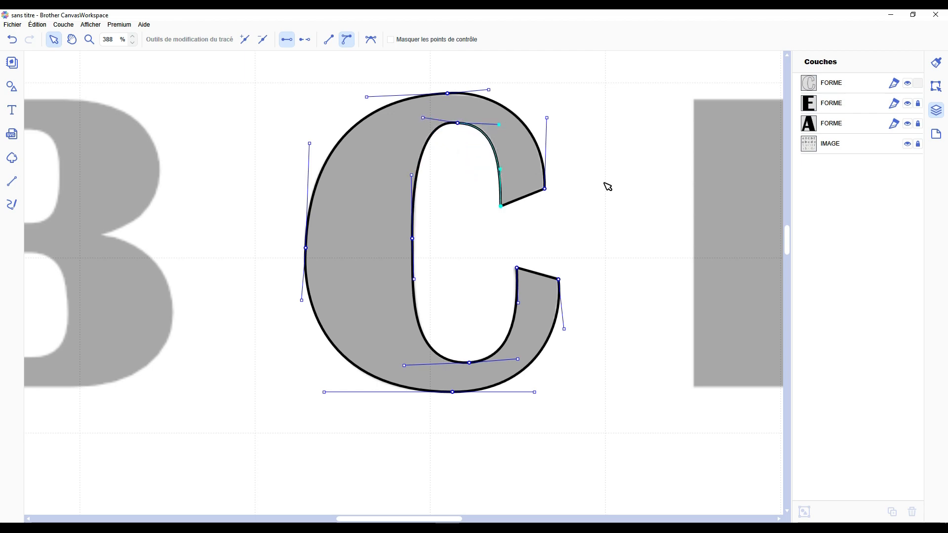
click(633, 185)
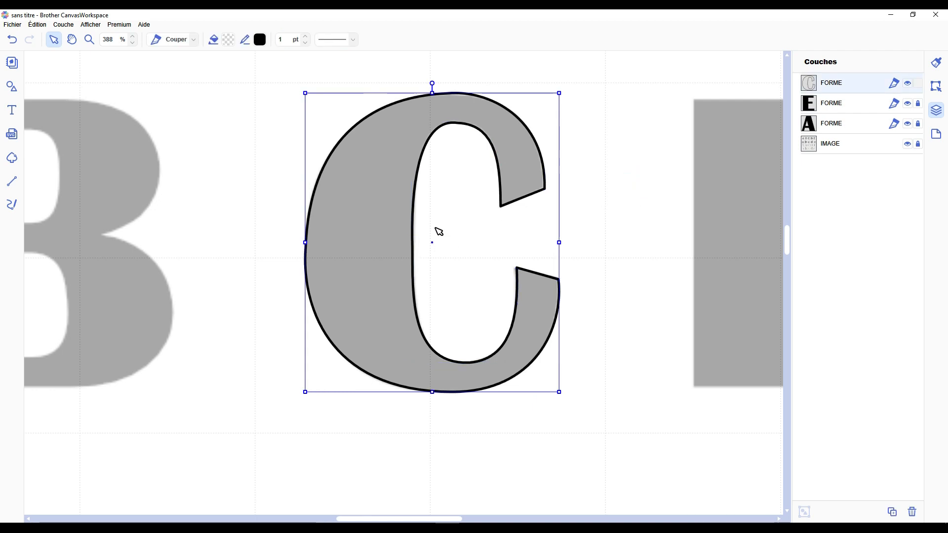
Refine the C's inner contour by levelling the top point's left handle and nudging the left point onto the letter's edge
double_click(391, 173)
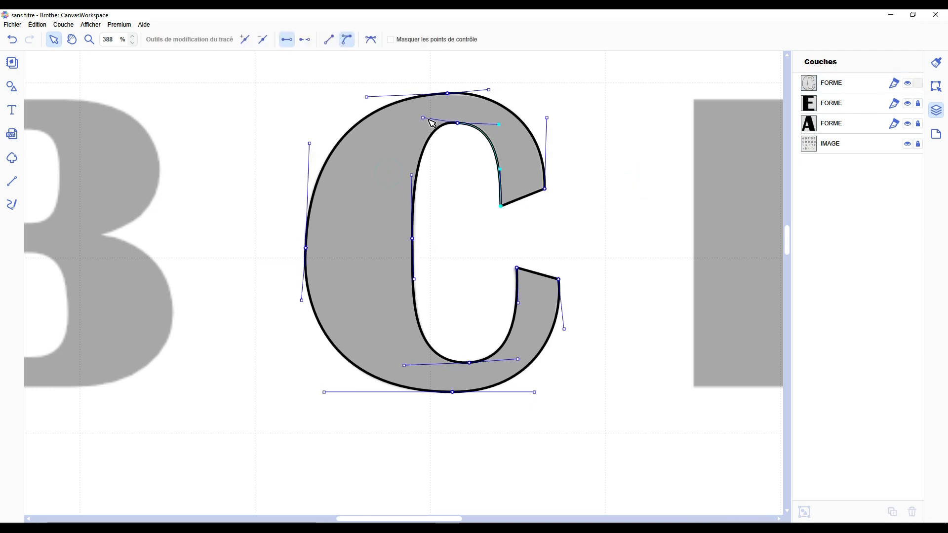
drag(424, 117, 422, 122)
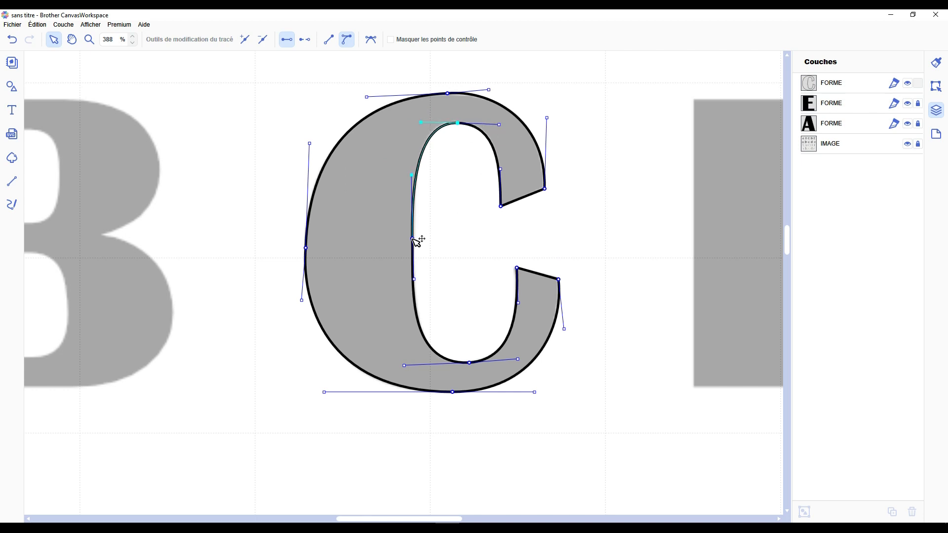
drag(412, 239, 414, 237)
click(454, 225)
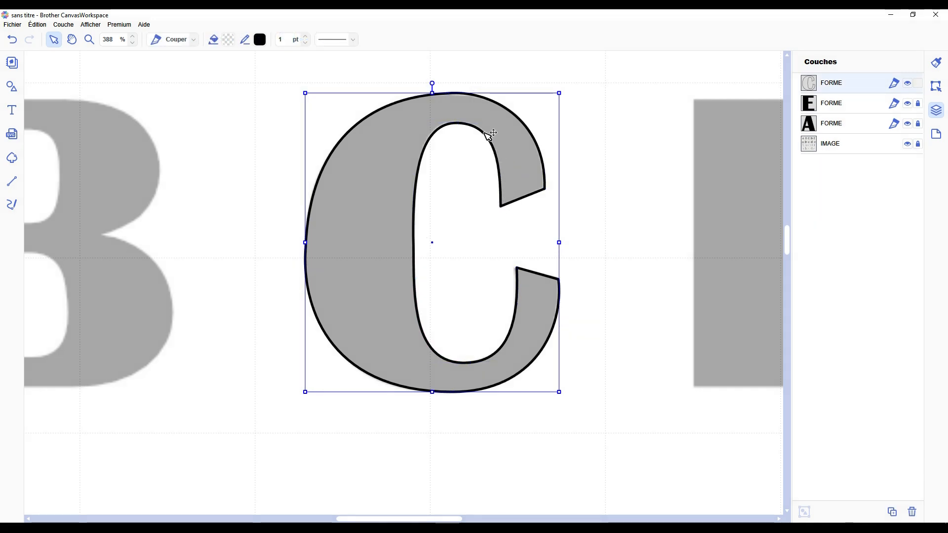
Adjust the handles of the C's left and top inner points to match the letter's opening, and leave point editing
double_click(414, 247)
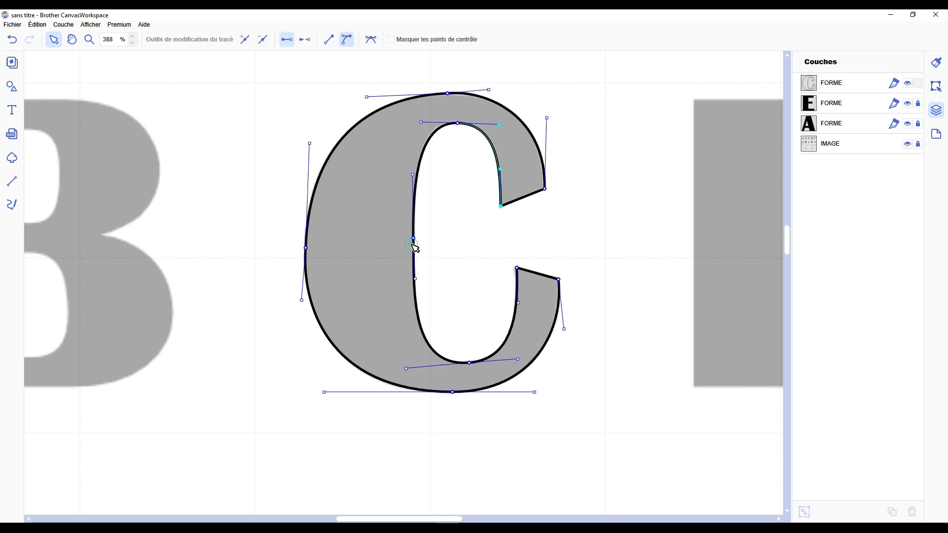
click(414, 238)
click(414, 238)
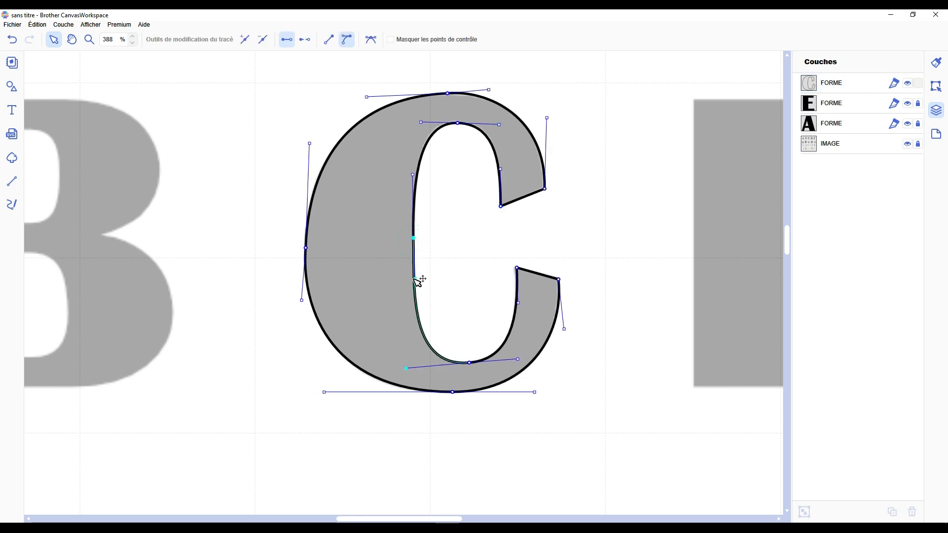
click(414, 268)
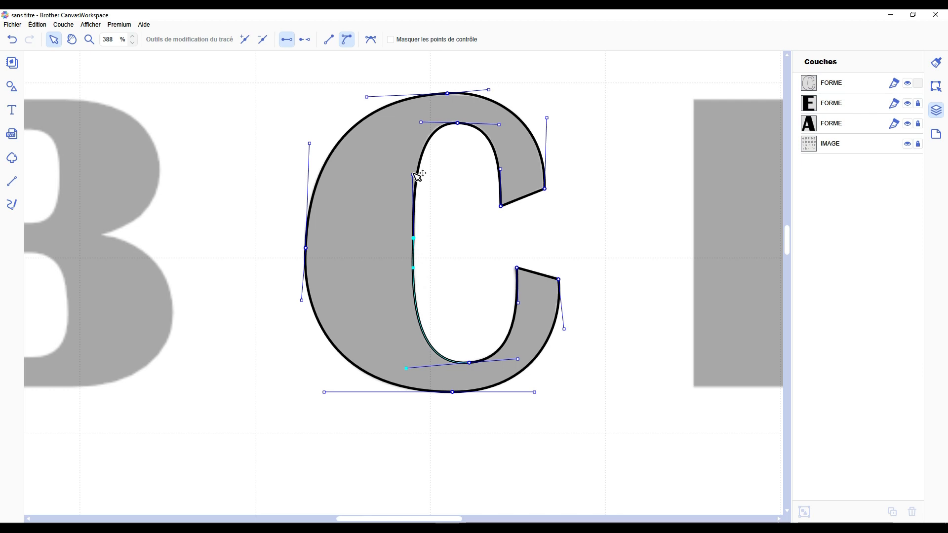
click(414, 175)
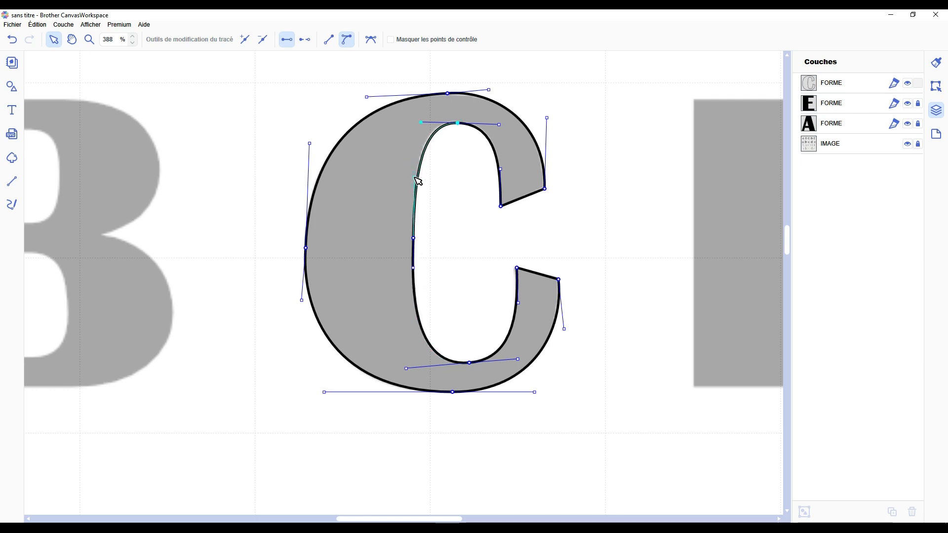
drag(422, 123, 419, 122)
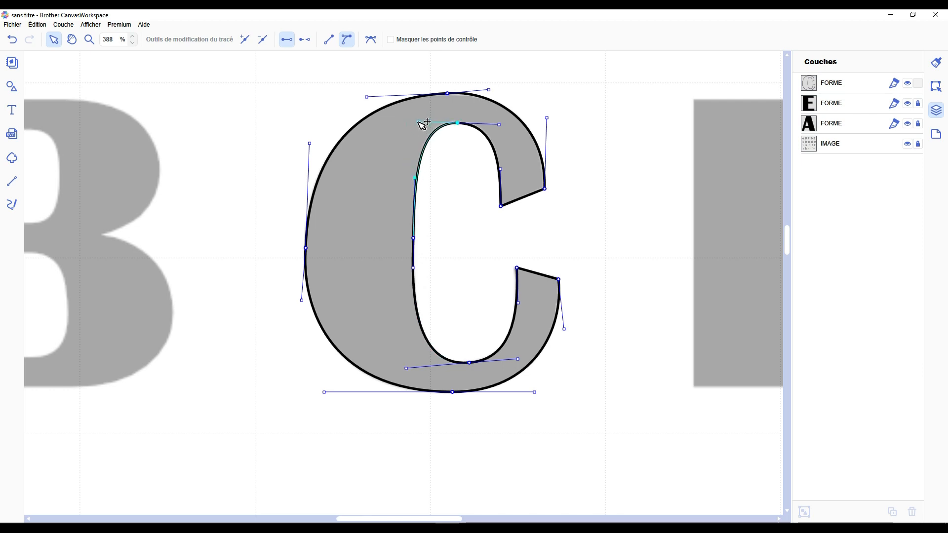
click(599, 241)
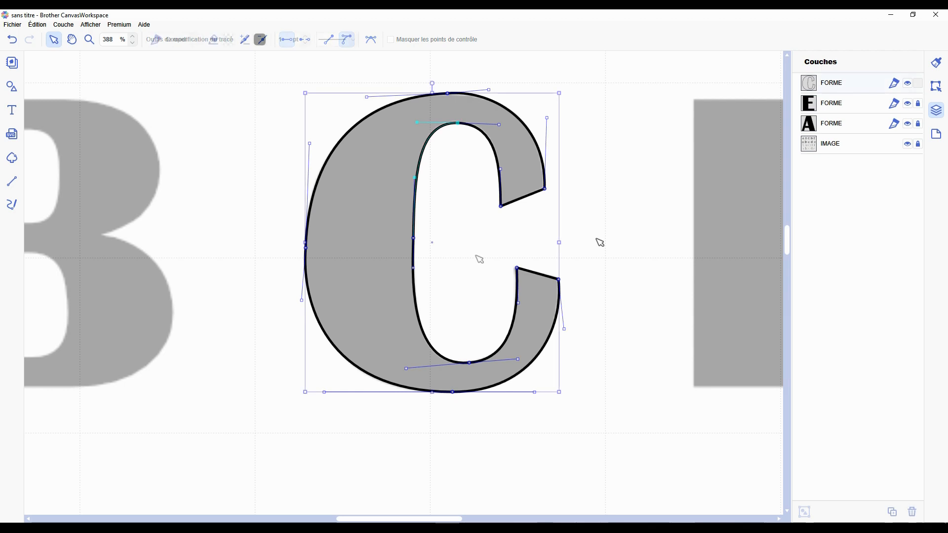
Lower the right handle of the C's top outer point to follow the letter's edge, and leave point editing
double_click(464, 106)
click(492, 91)
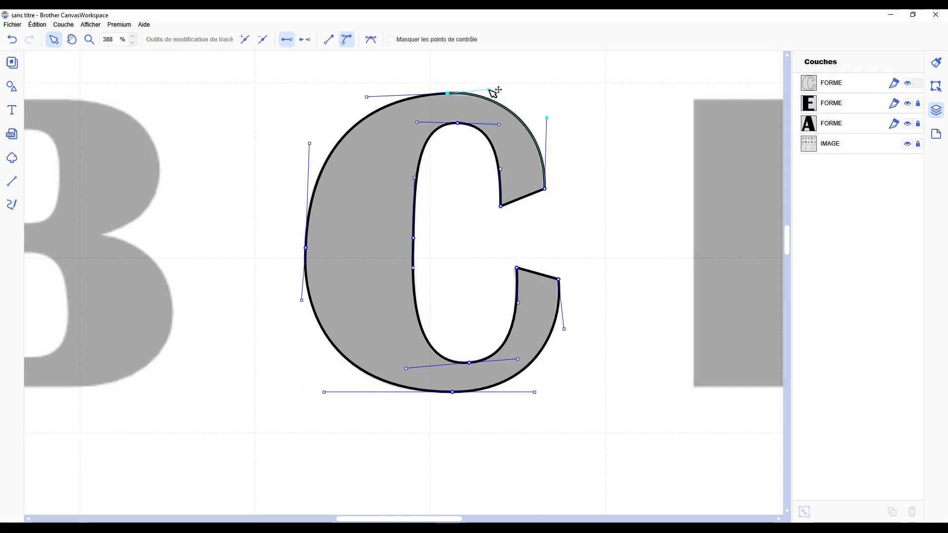
drag(490, 90, 492, 92)
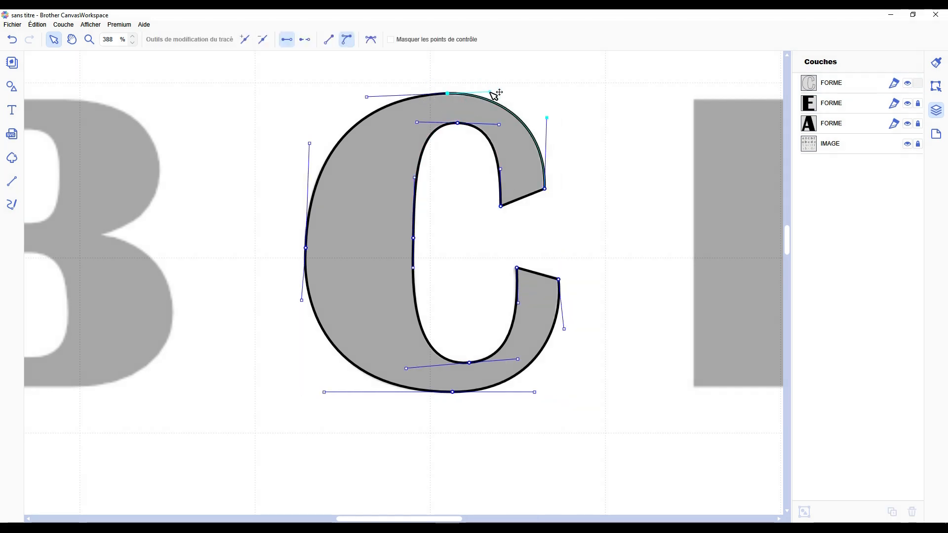
click(624, 170)
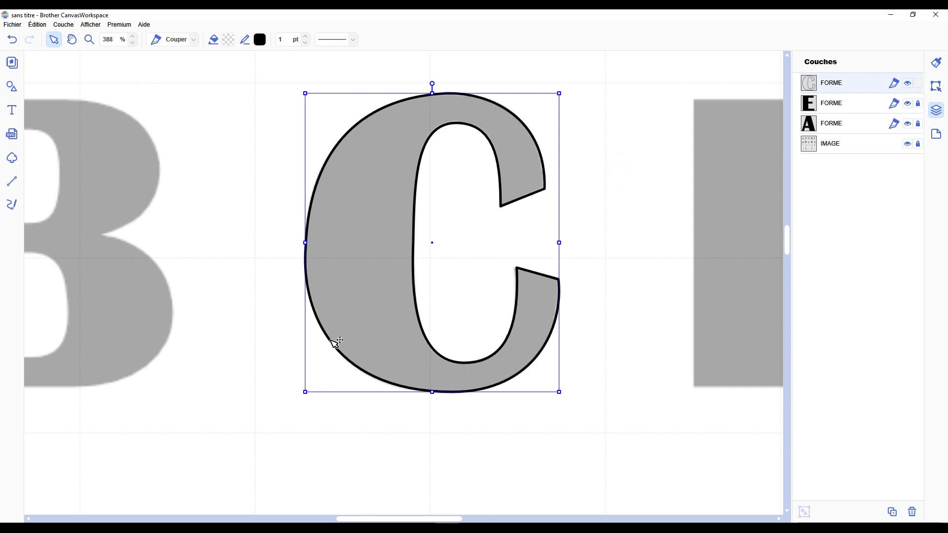
Fill the traced C with light pink #F59CA5, and lock and hide its layer
scroll(643, 280, down, 5)
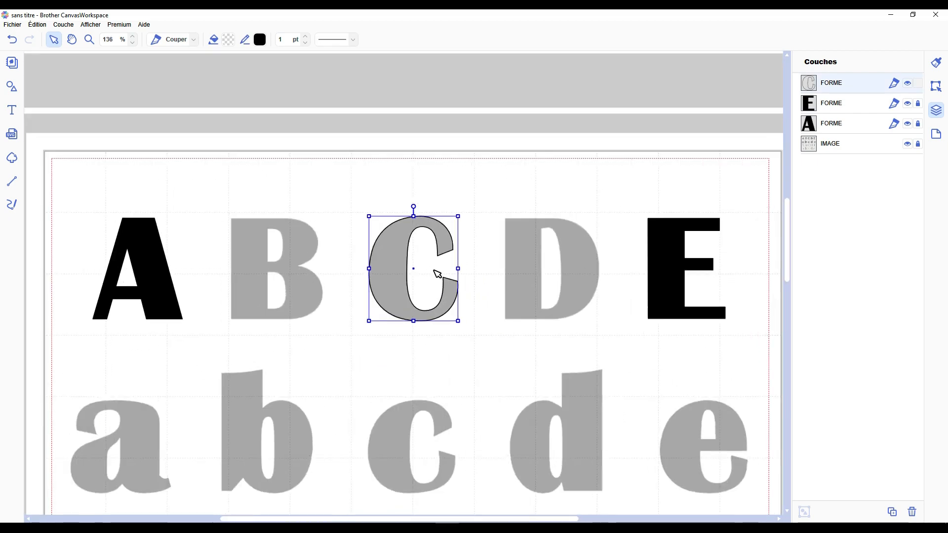
scroll(437, 274, up, 3)
click(228, 39)
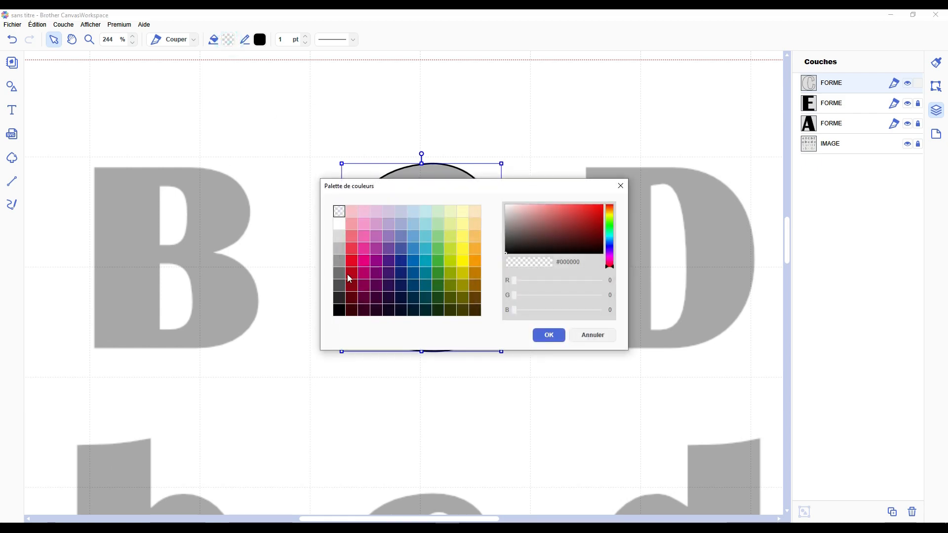
click(364, 261)
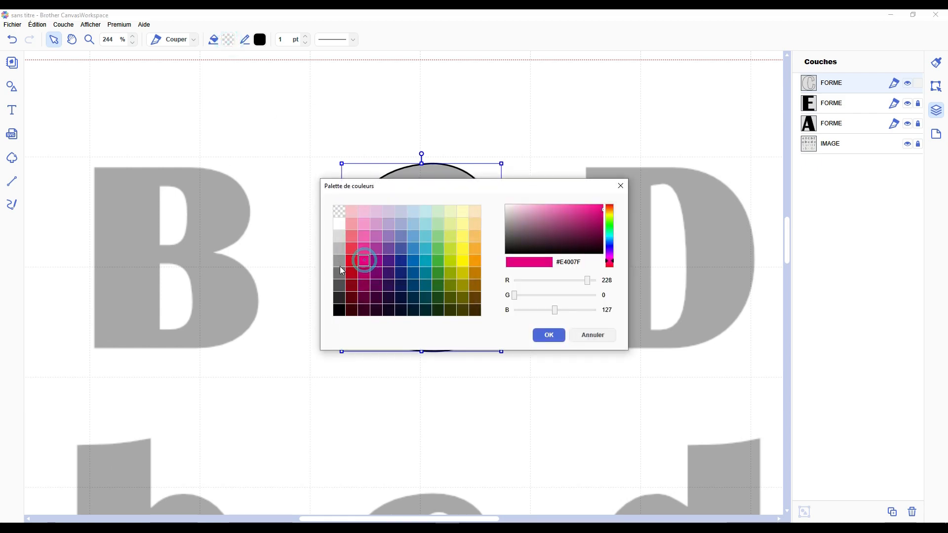
click(352, 226)
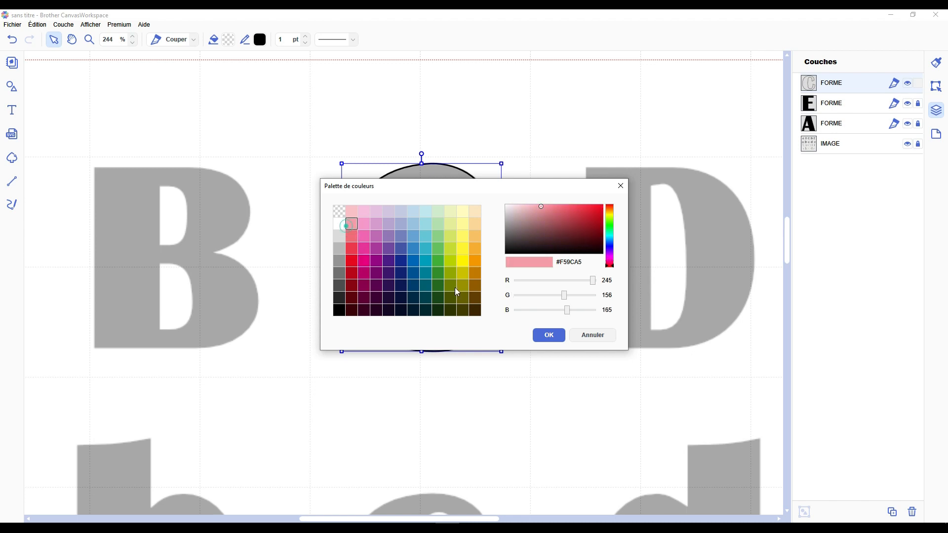
click(550, 334)
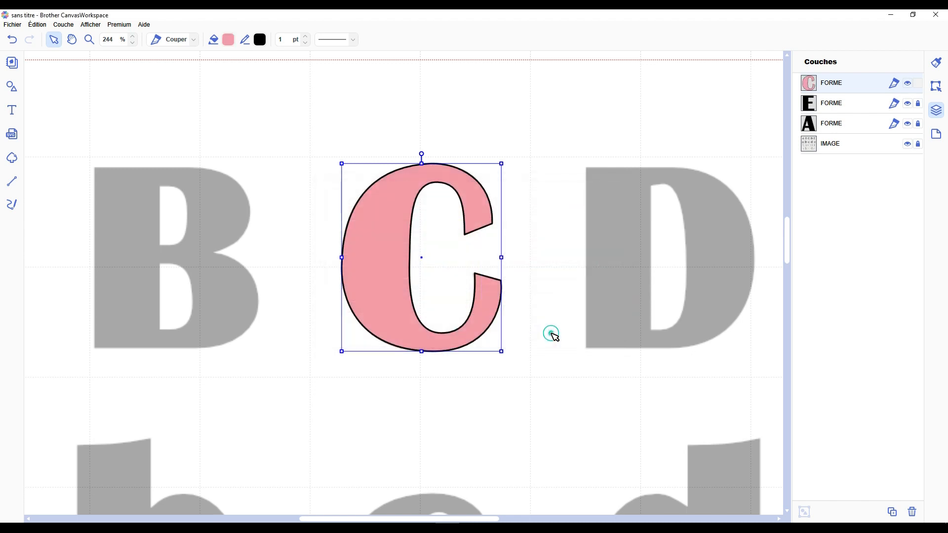
click(918, 83)
click(909, 84)
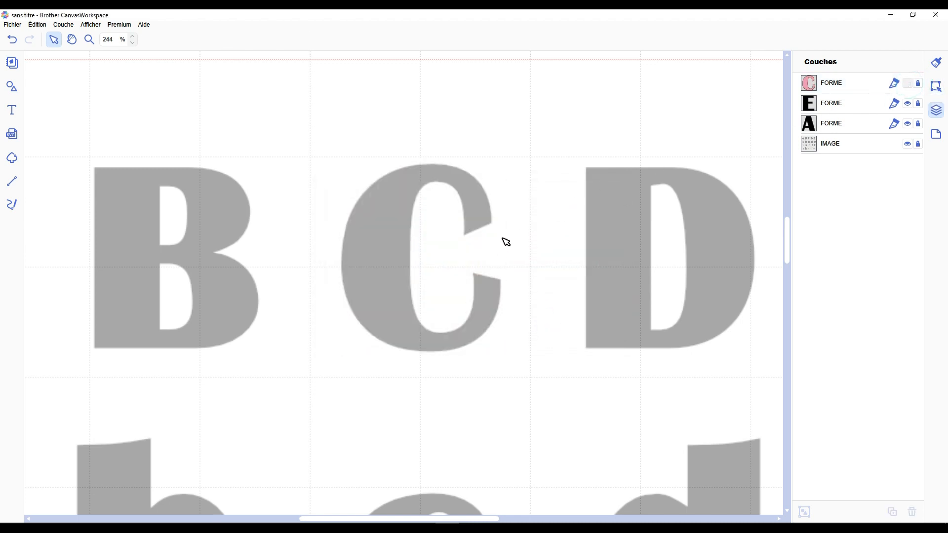
Start a new path on the C with a straight upper terminal and a curve to the top of the outer edge
scroll(499, 245, up, 2)
scroll(508, 209, up, 2)
key(l)
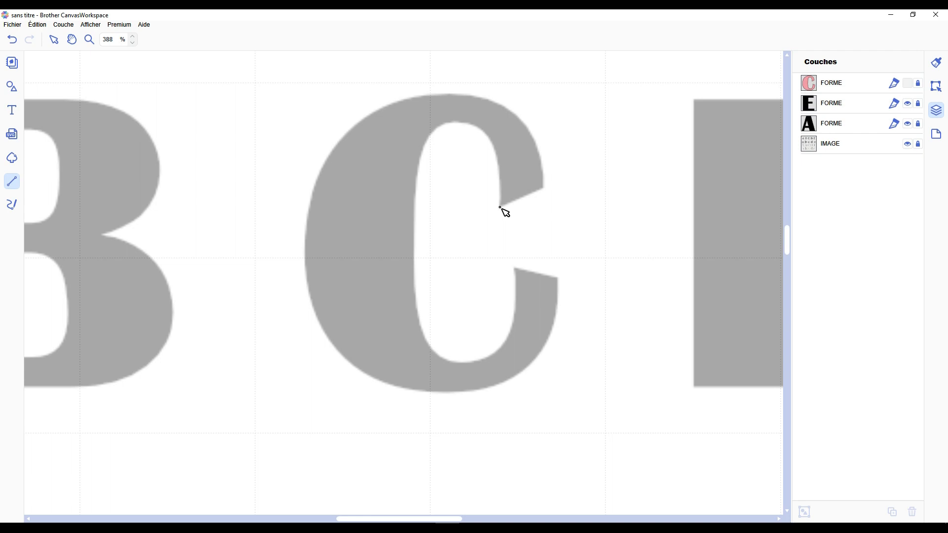
drag(501, 208, 545, 189)
click(542, 189)
click(500, 207)
drag(542, 189, 455, 93)
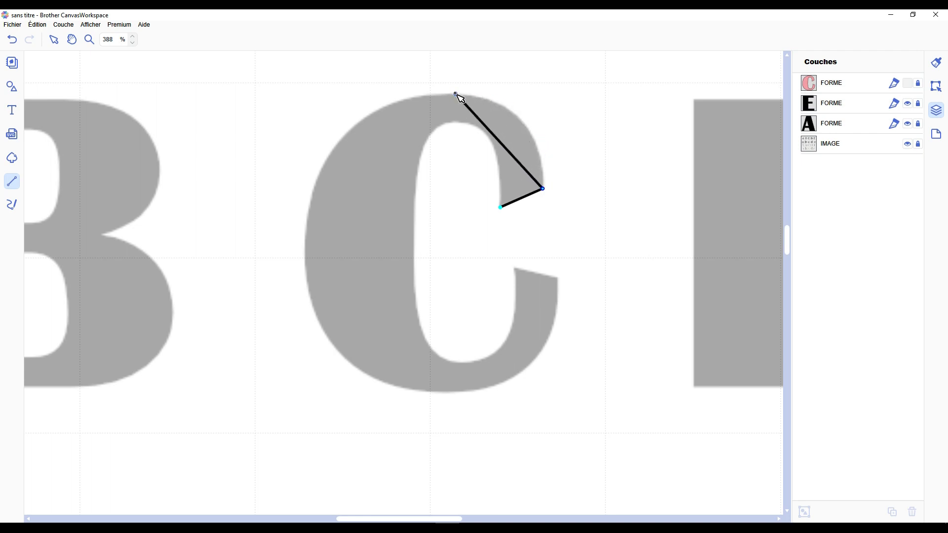
drag(455, 93, 361, 91)
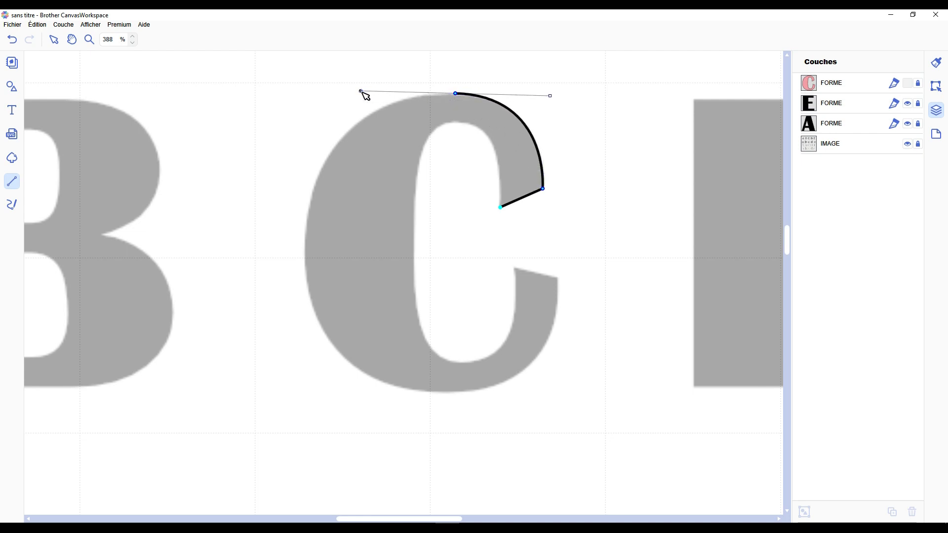
drag(361, 91, 363, 92)
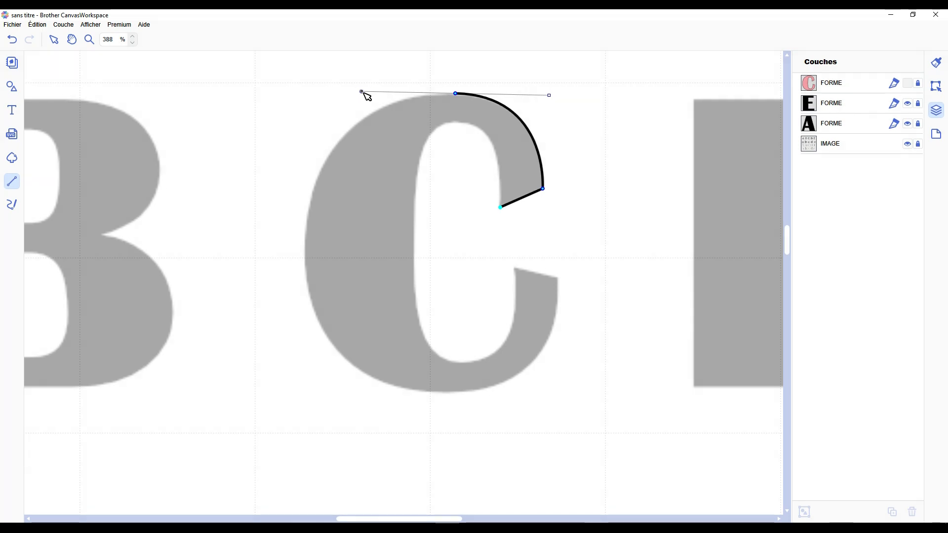
mouse_move(362, 92)
mouse_down()
mouse_move(437, 93)
mouse_move(364, 94)
mouse_up()
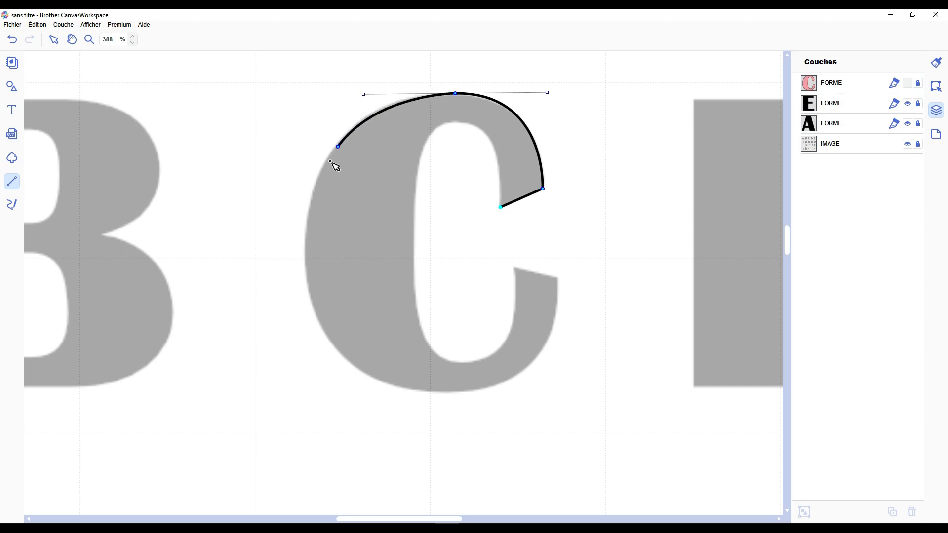
Continue the path with curved segments around the C's left side and bottom, ending at the lower terminal's outer corner
drag(305, 237, 301, 324)
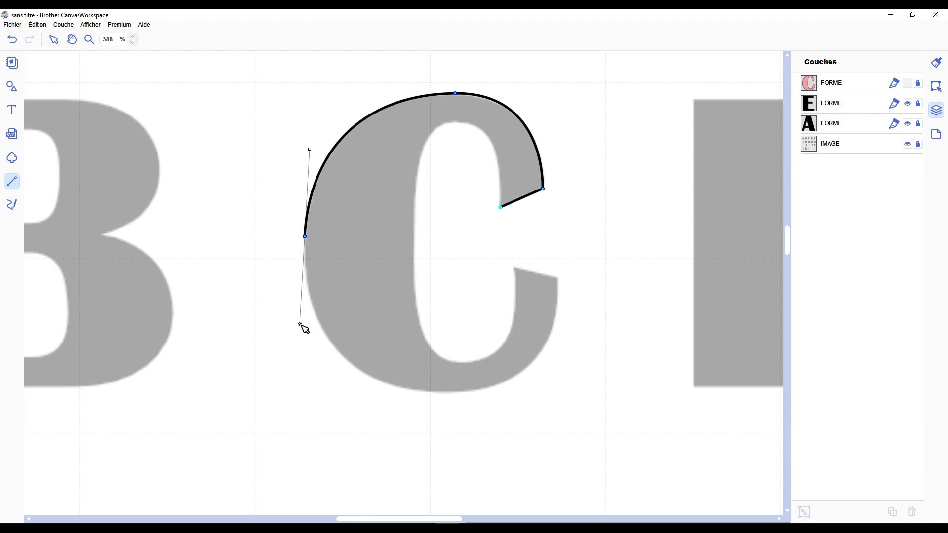
drag(300, 323, 300, 322)
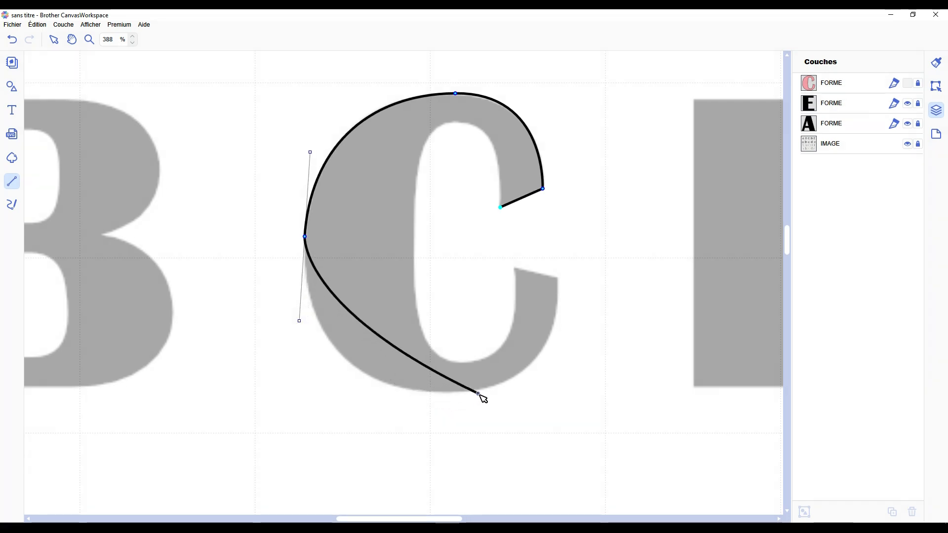
drag(476, 390, 608, 374)
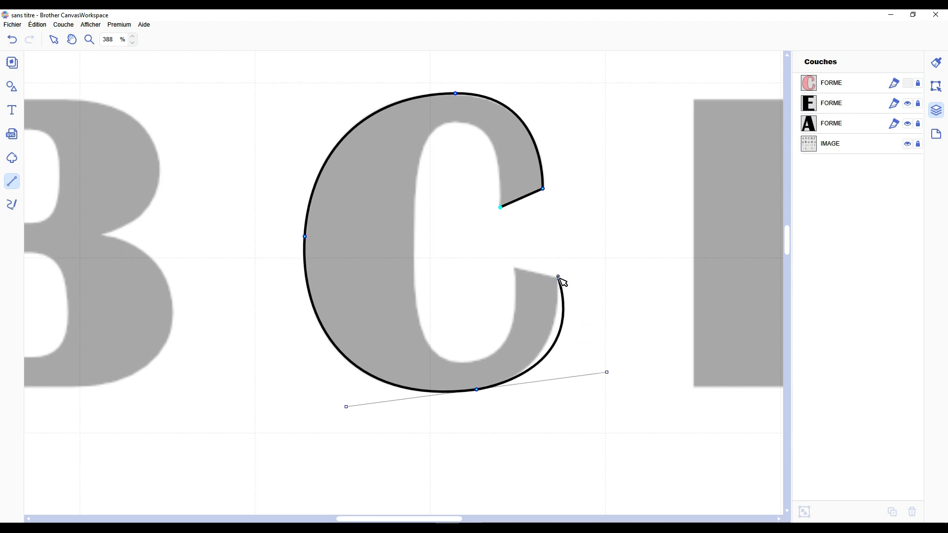
click(559, 279)
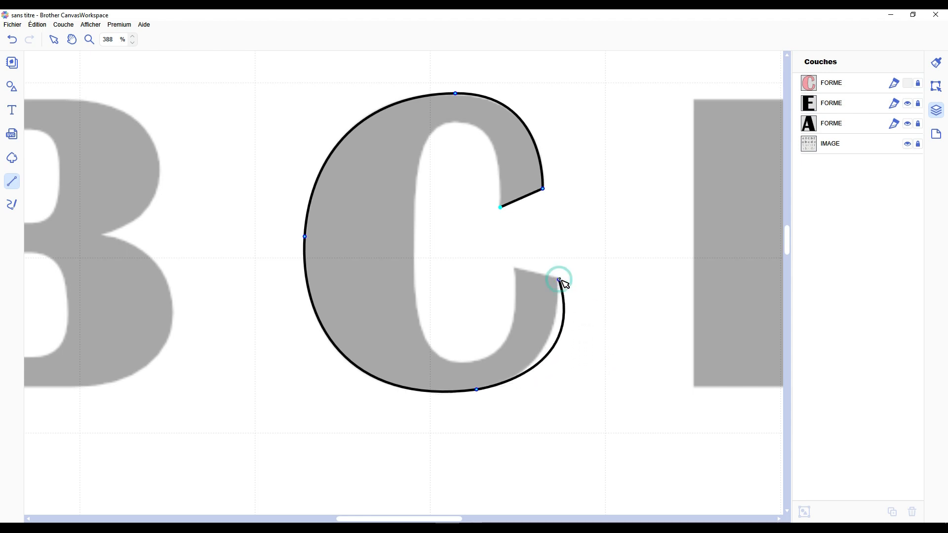
mouse_move(560, 279)
mouse_down()
mouse_move(565, 328)
mouse_move(535, 362)
mouse_move(568, 316)
mouse_move(560, 283)
mouse_up()
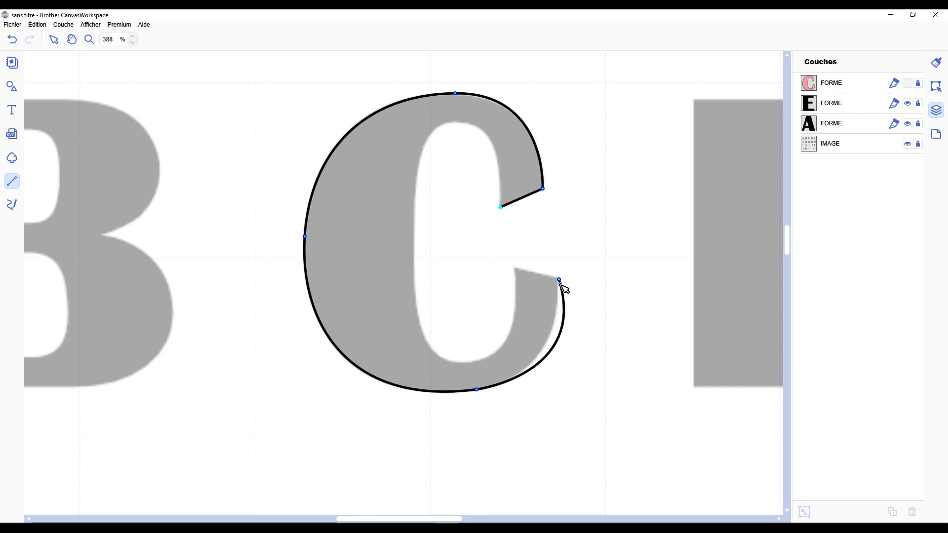
Trace the straight lower terminal and the curved inner opening of the C, closing the path at its starting point
drag(560, 282, 517, 270)
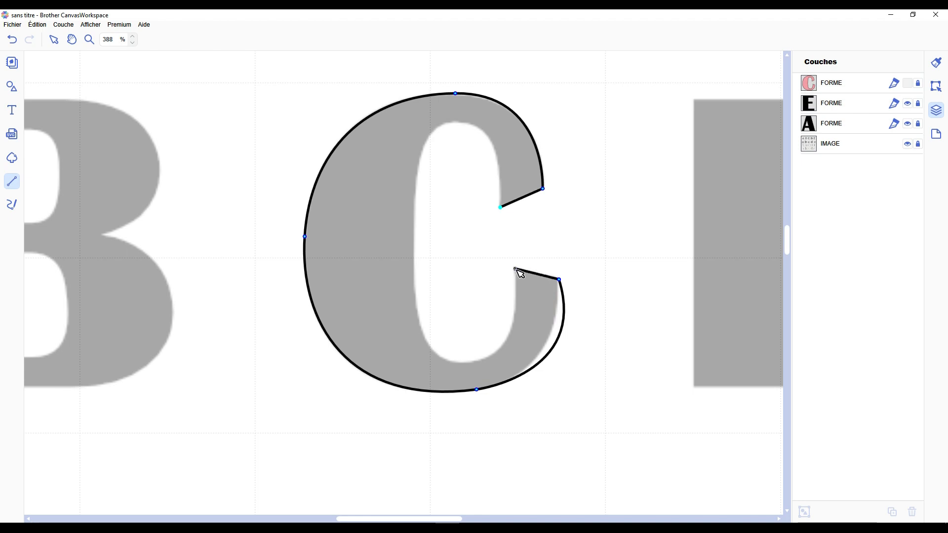
click(515, 269)
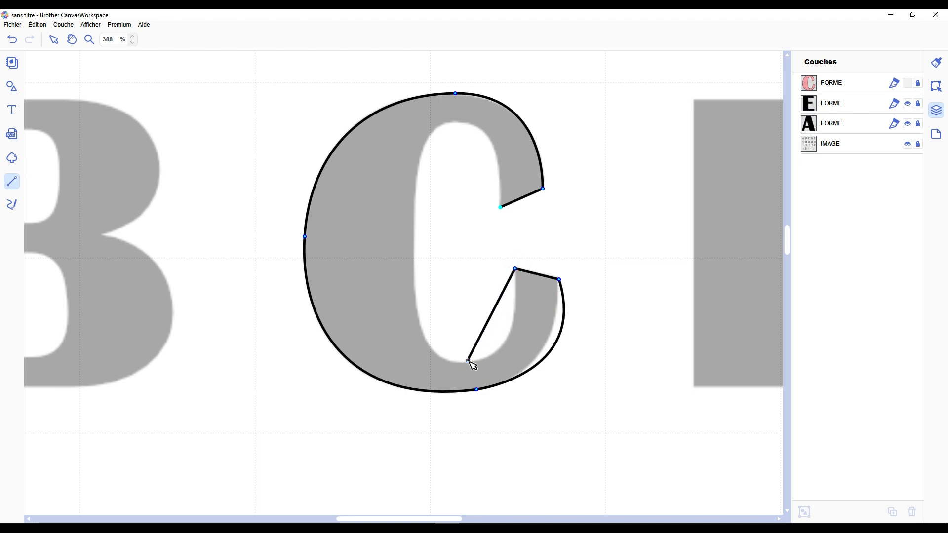
drag(468, 362, 399, 361)
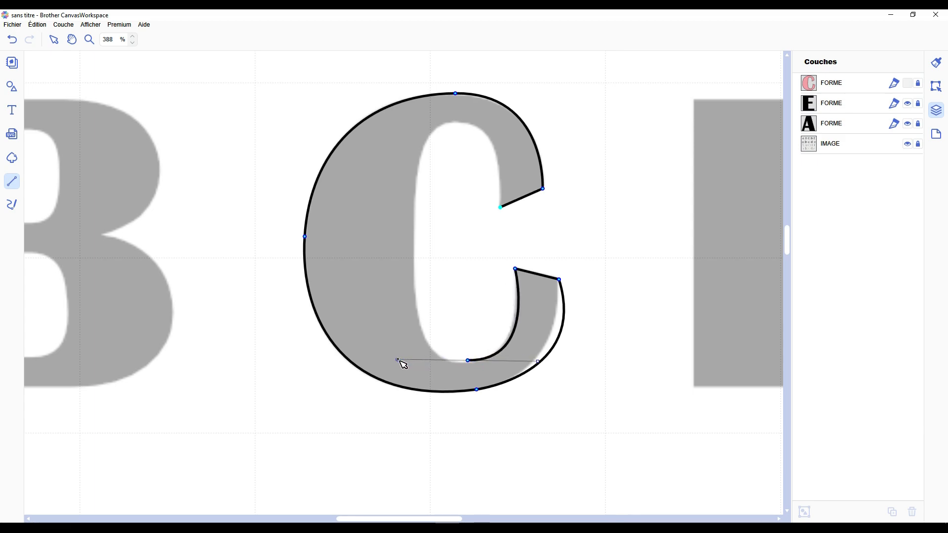
drag(414, 229, 415, 169)
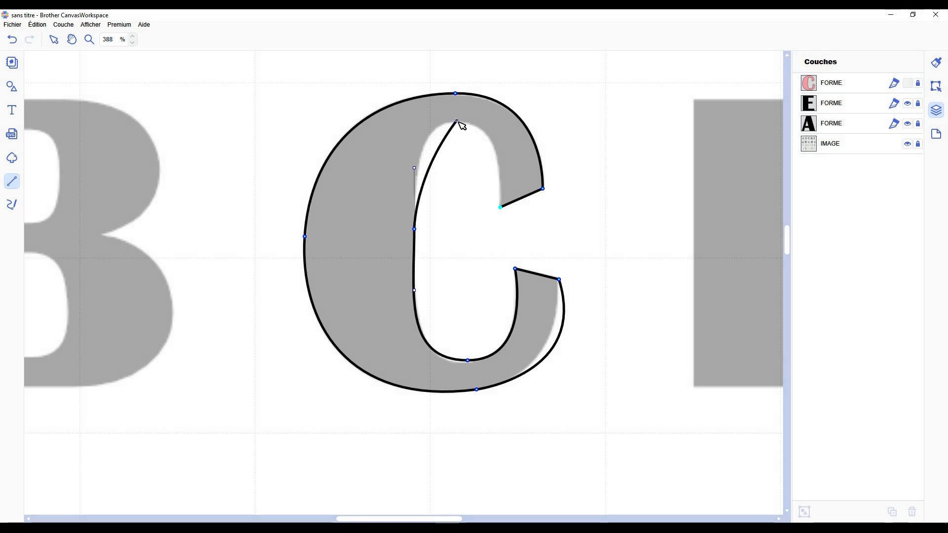
drag(457, 121, 491, 126)
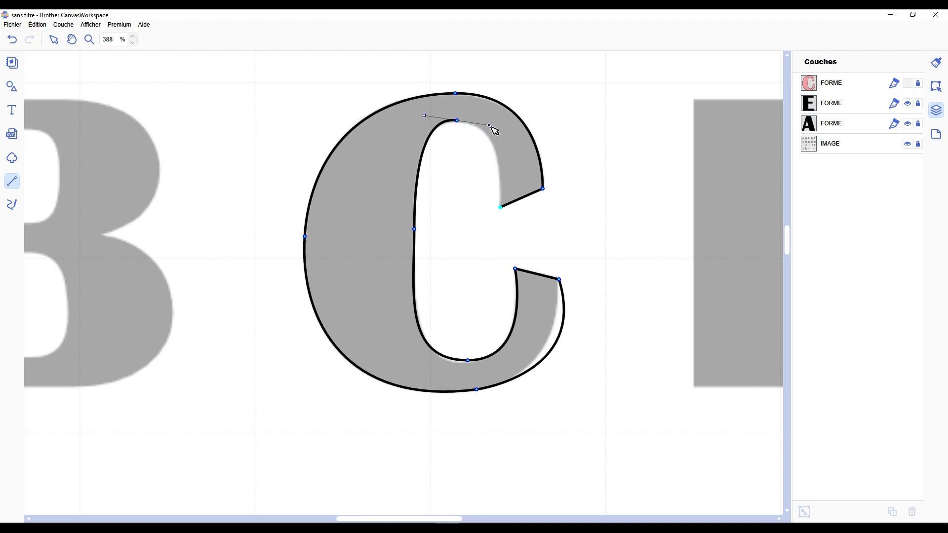
click(500, 207)
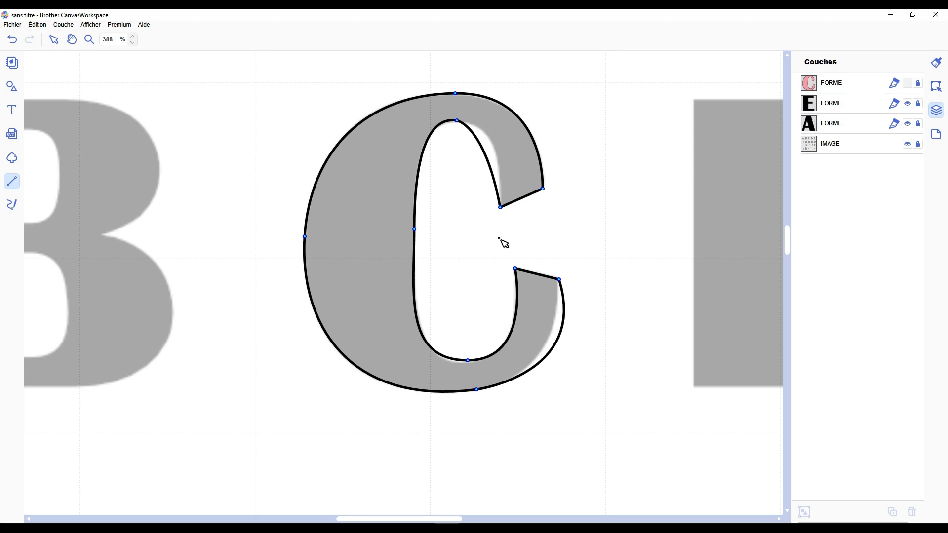
key(Return)
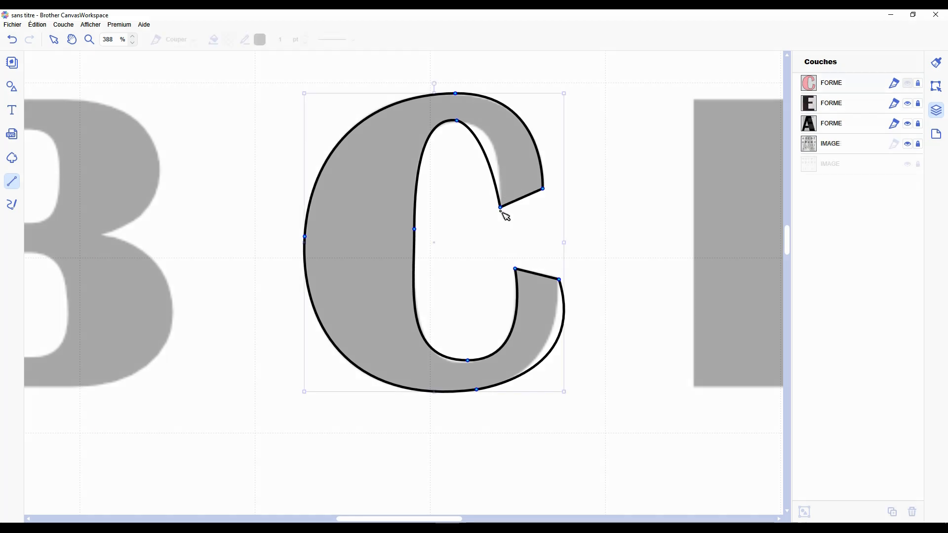
Bend the new C's upper inner segments and lower outer segment onto the letter's edges with their control handles
double_click(508, 169)
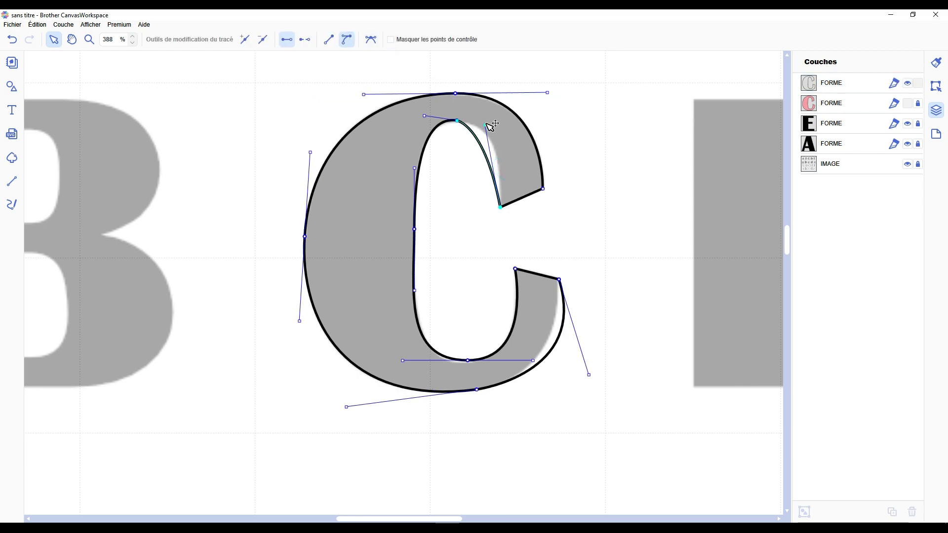
drag(485, 123, 506, 108)
drag(425, 116, 422, 122)
drag(589, 375, 561, 379)
Refine the C's lower inner curve by adjusting its bottom node and adjoining control handles, and finish the node editing
click(468, 361)
drag(468, 363, 470, 364)
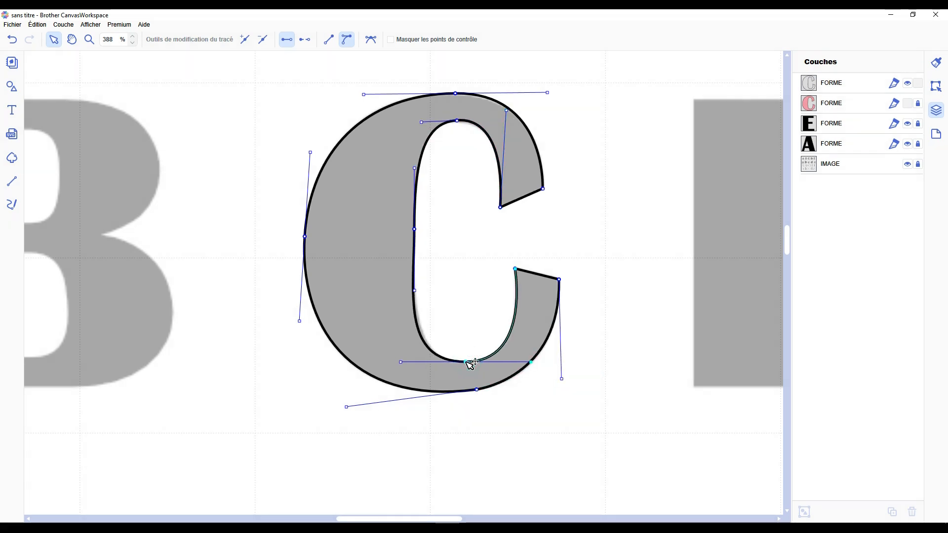
drag(404, 365, 408, 364)
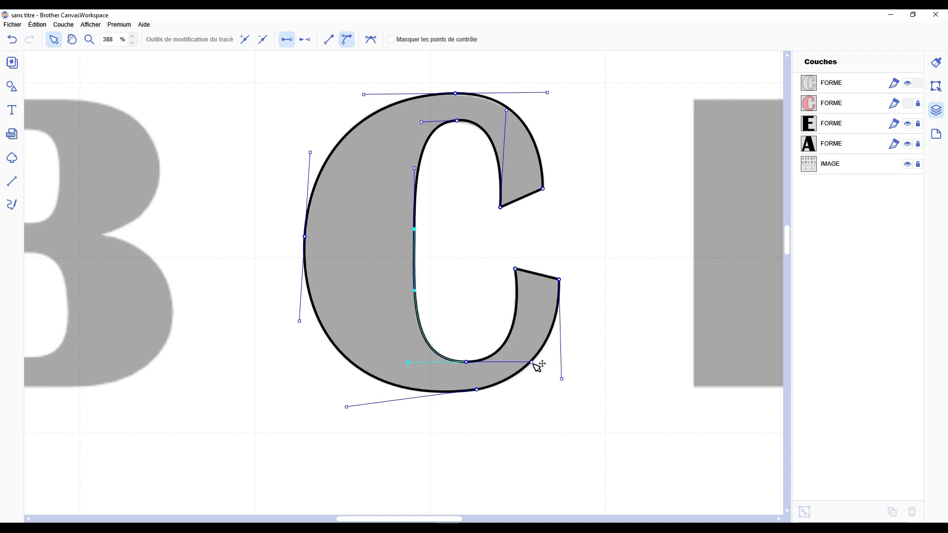
click(415, 169)
click(621, 154)
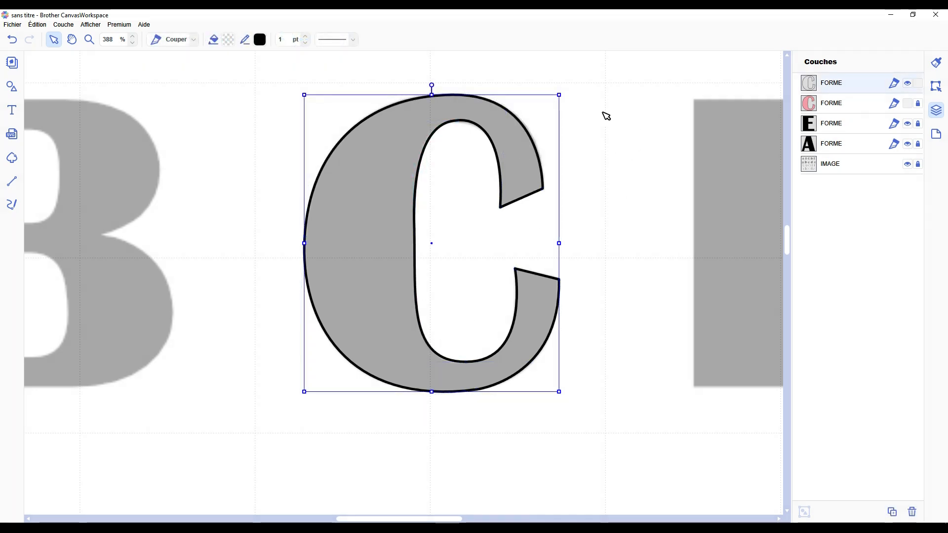
Fill the new C with black and lock its layer
click(229, 42)
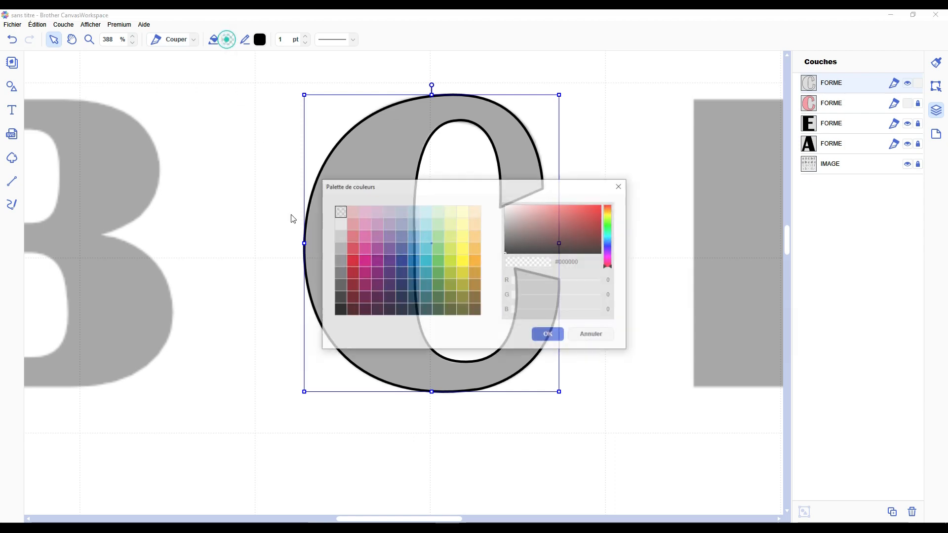
click(545, 332)
click(632, 254)
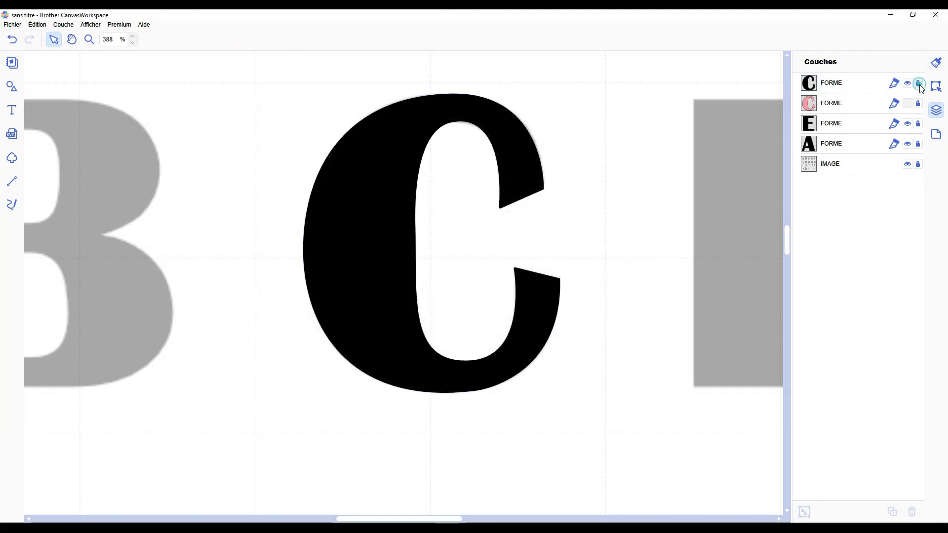
scroll(653, 273, down, 5)
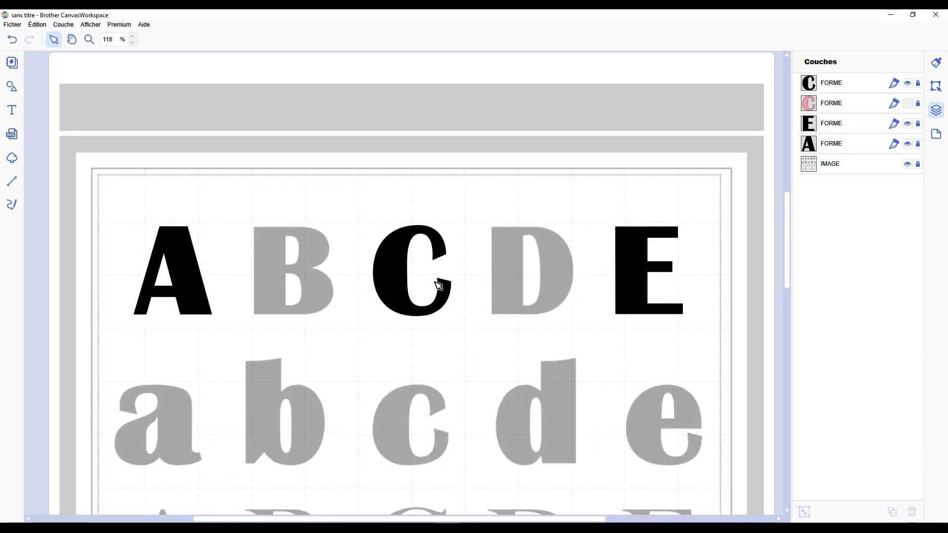
Compare the black C with the earlier pink C by toggling their layers' visibility, leaving only the black one shown
scroll(438, 285, up, 3)
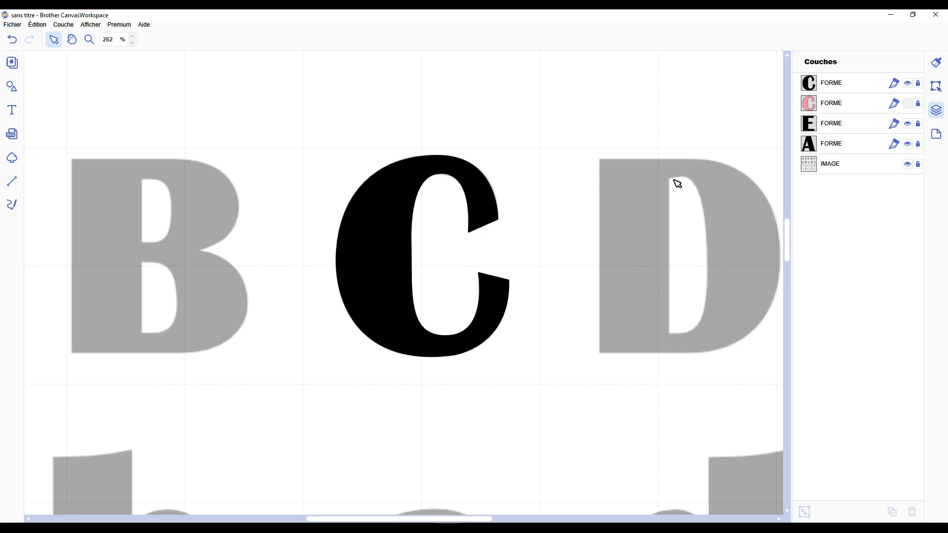
click(908, 103)
click(907, 83)
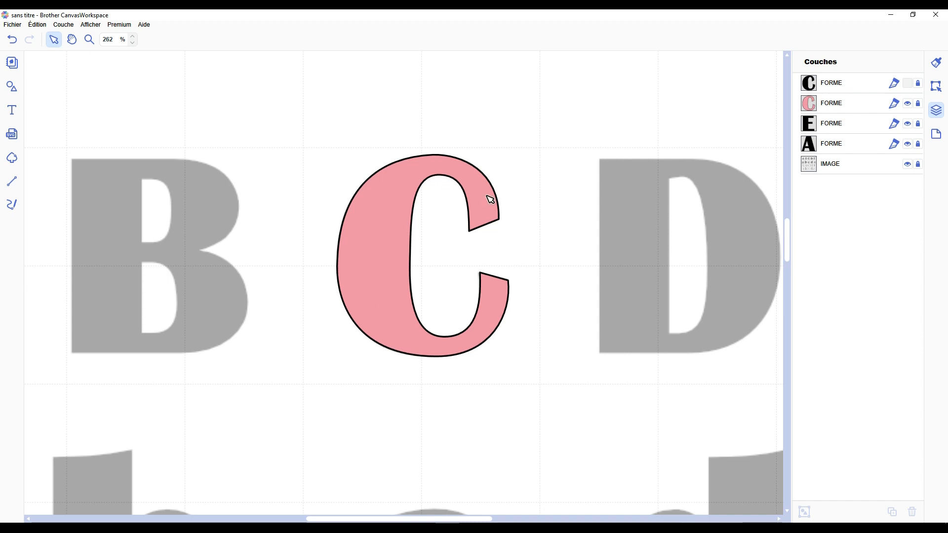
scroll(448, 234, up, 3)
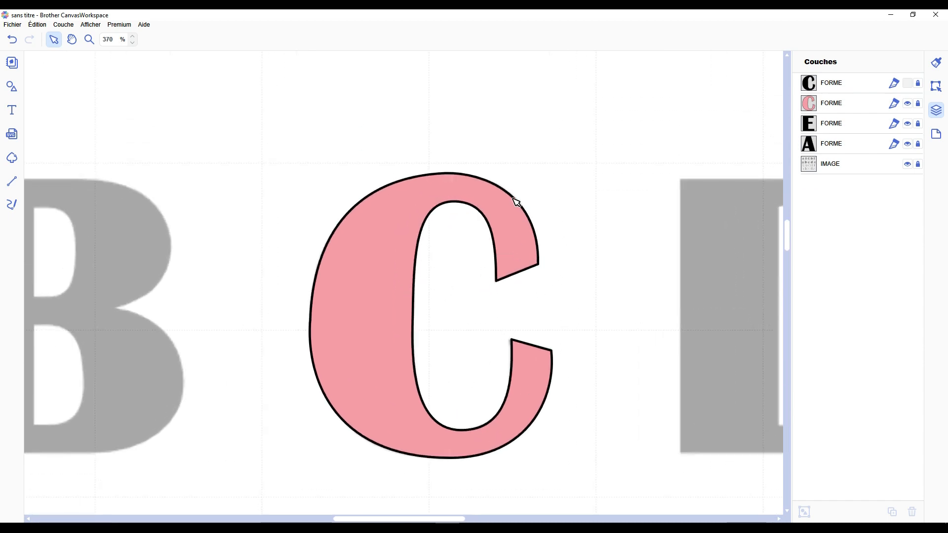
click(907, 83)
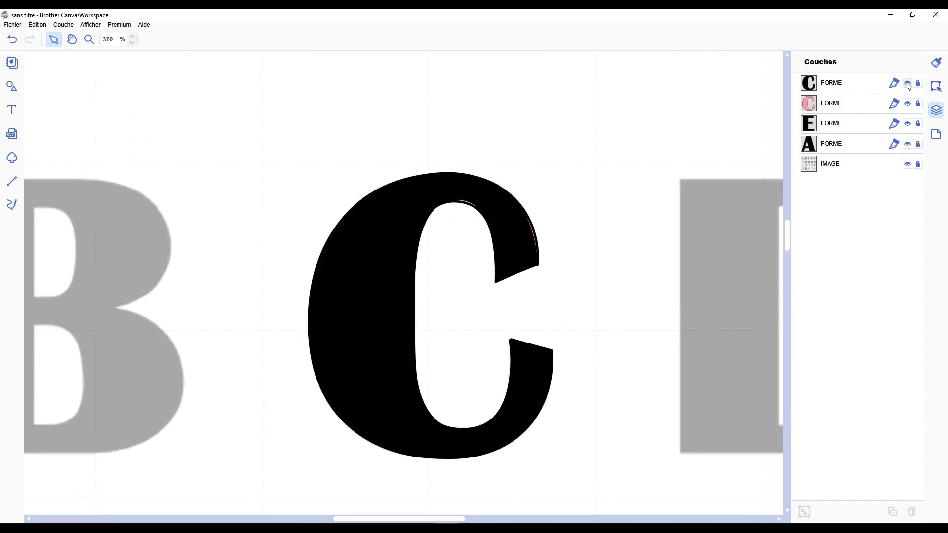
click(908, 85)
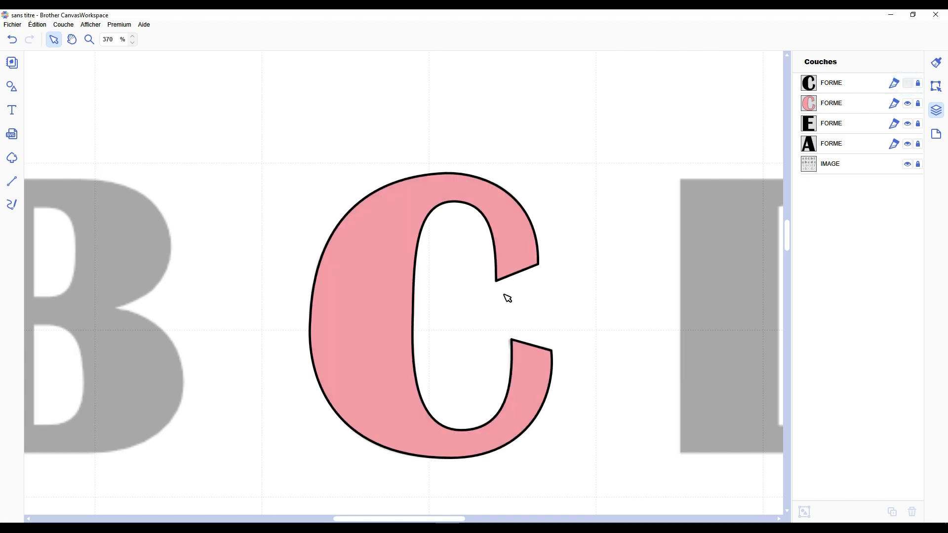
scroll(489, 237, down, 2)
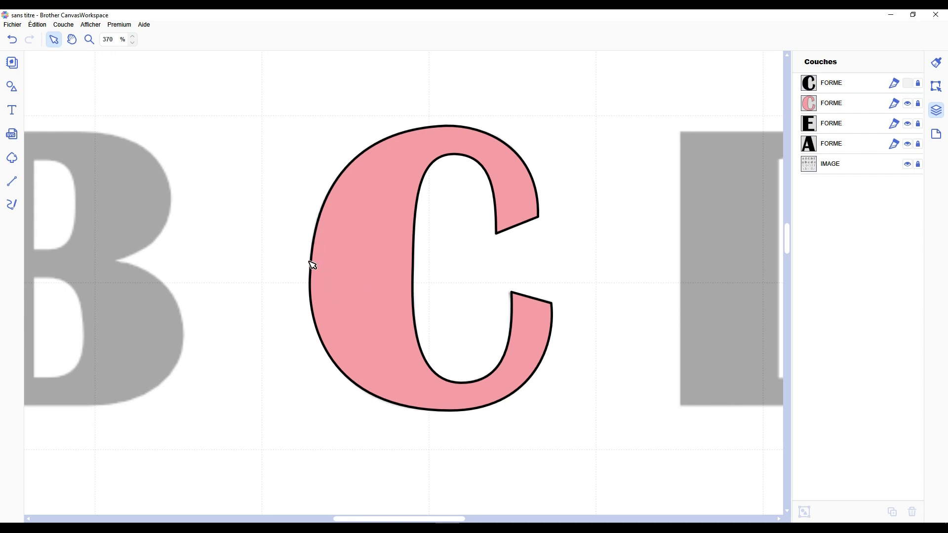
click(907, 83)
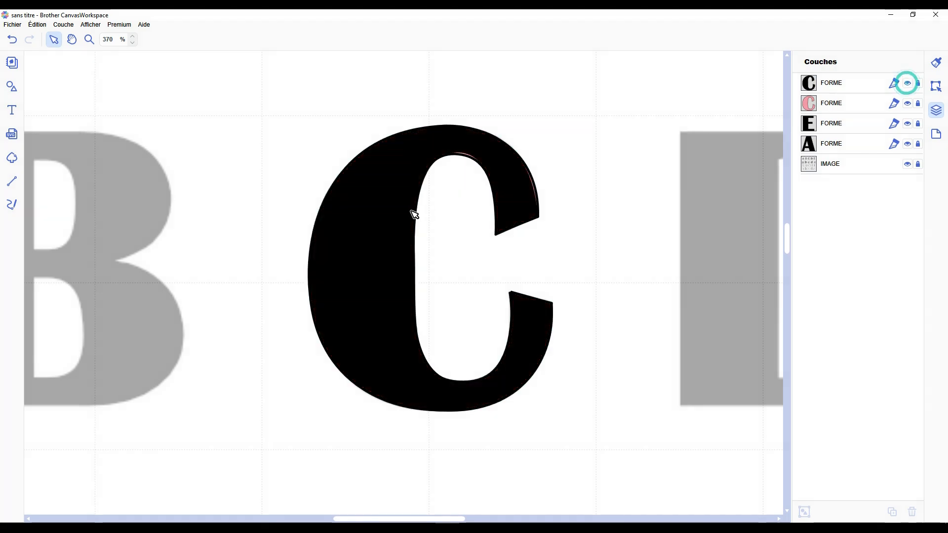
click(411, 211)
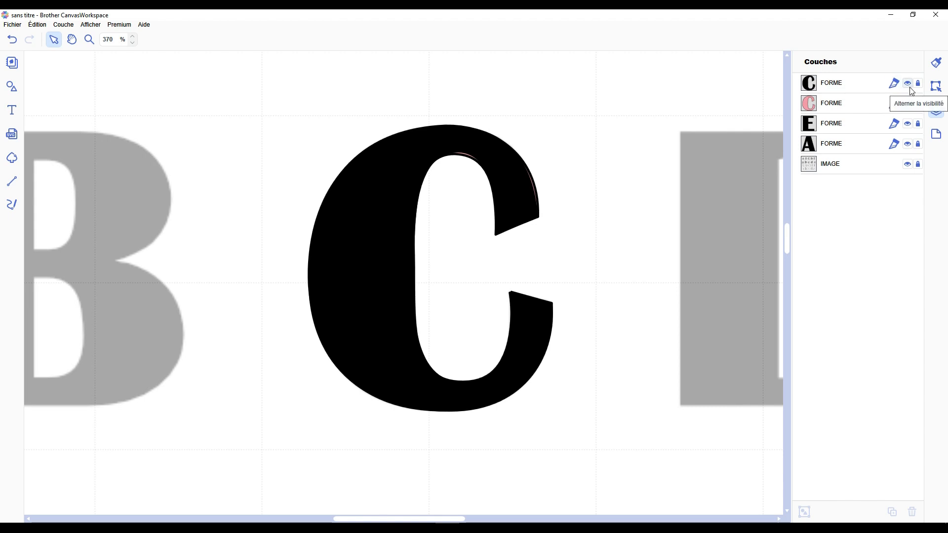
click(908, 103)
Trace the B's outer contour with straight path segments, placing nodes at its corners, bowl extremes and waist, and close the path
scroll(582, 279, down, 4)
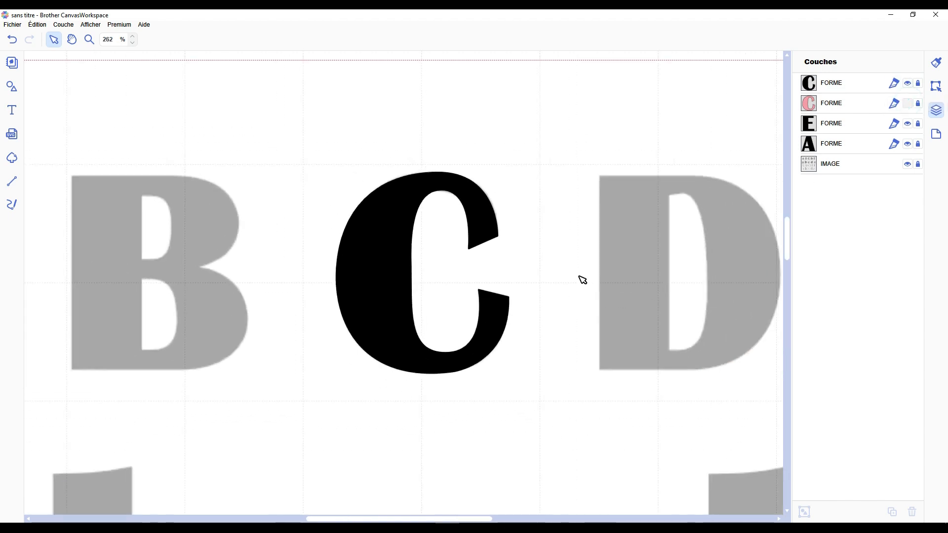
scroll(555, 286, down, 2)
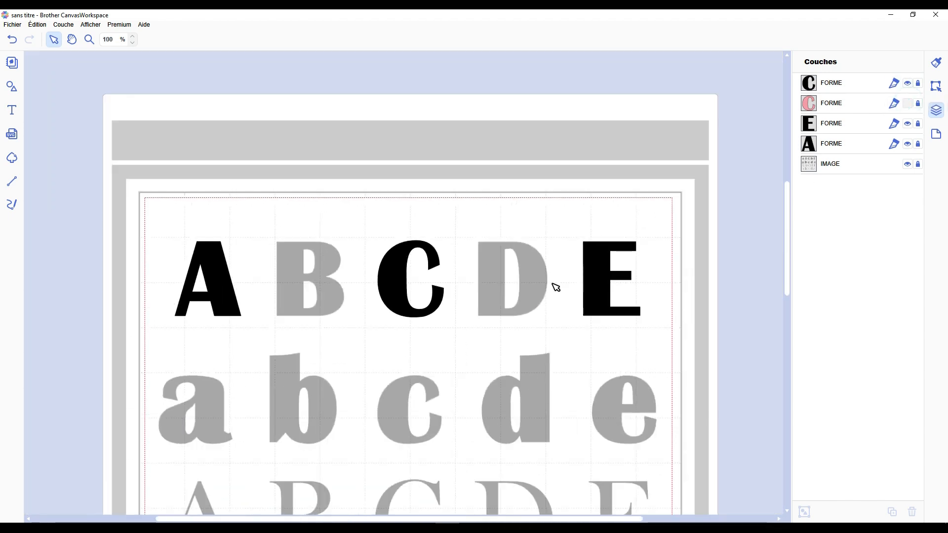
scroll(439, 302, up, 1)
scroll(439, 303, up, 5)
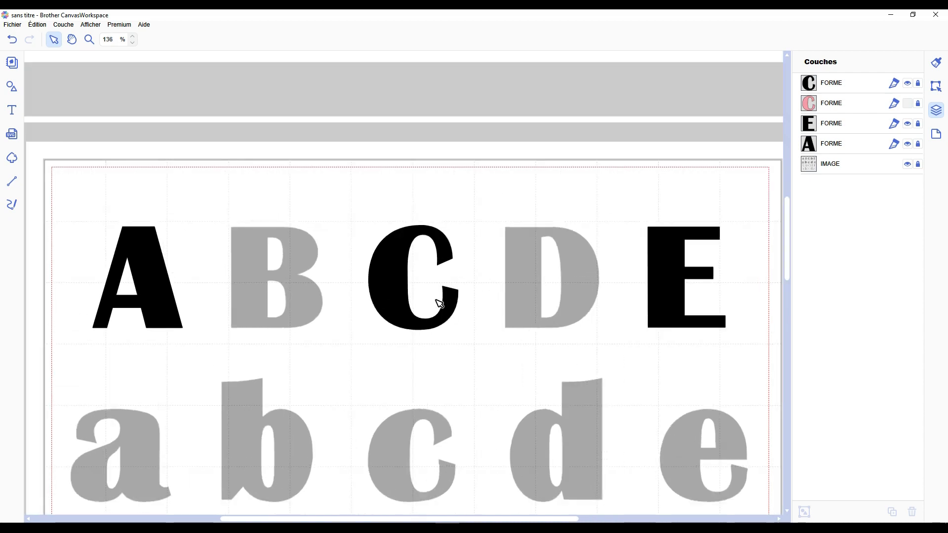
scroll(453, 519, left, 3)
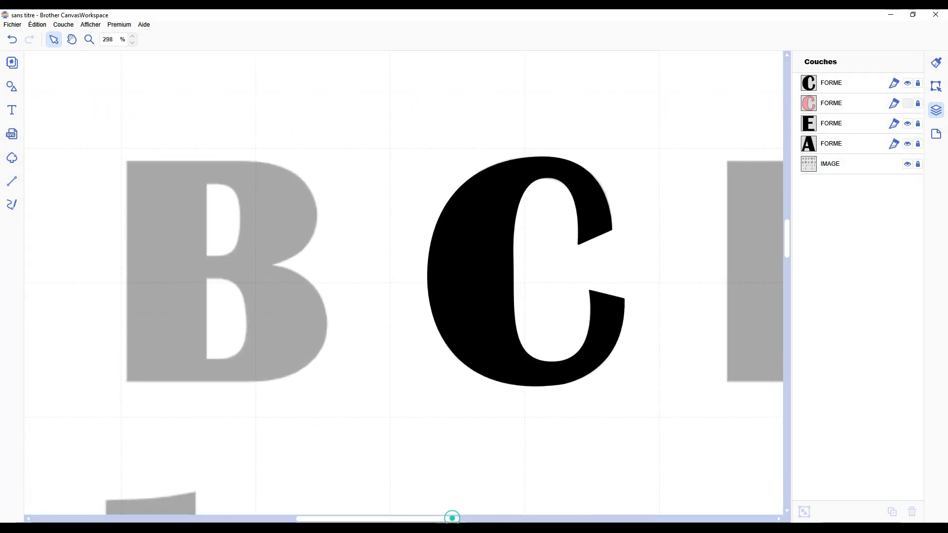
scroll(379, 335, up, 1)
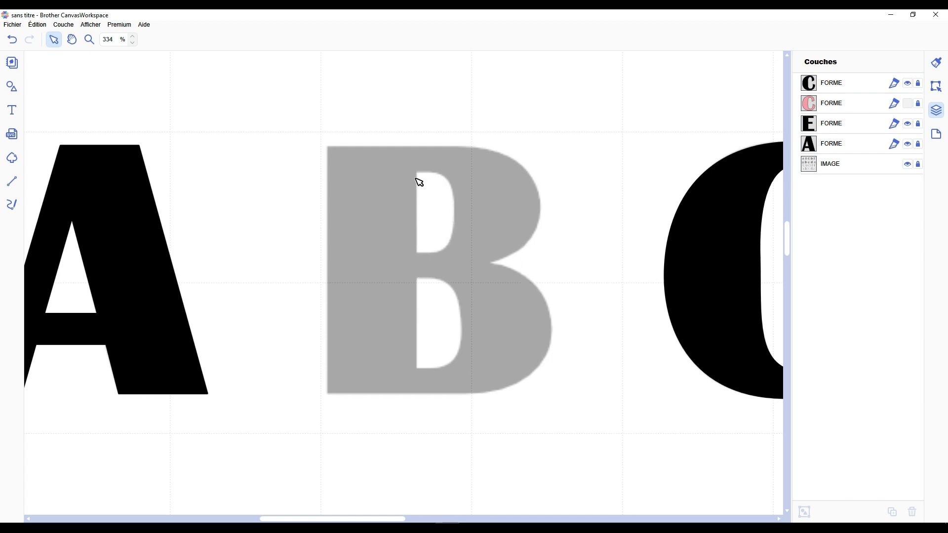
key(l)
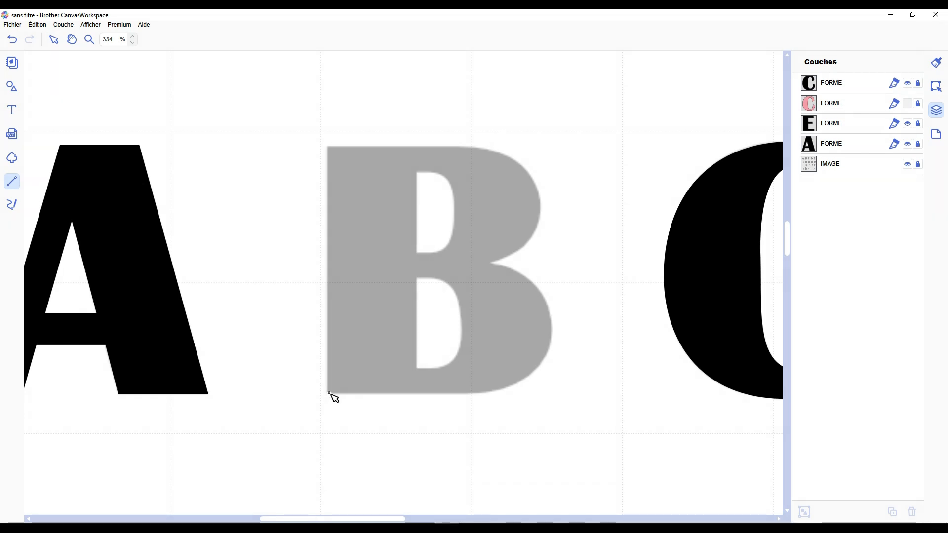
drag(328, 394, 332, 150)
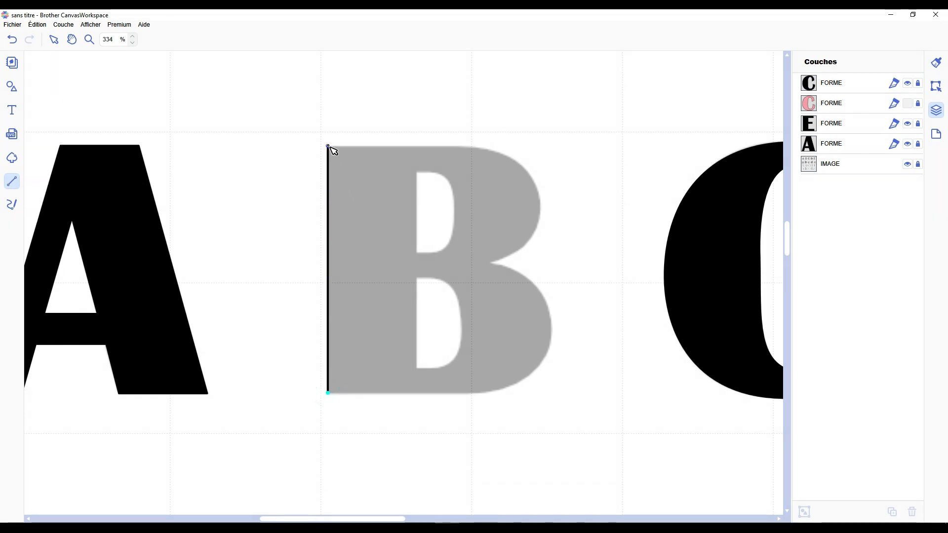
click(328, 147)
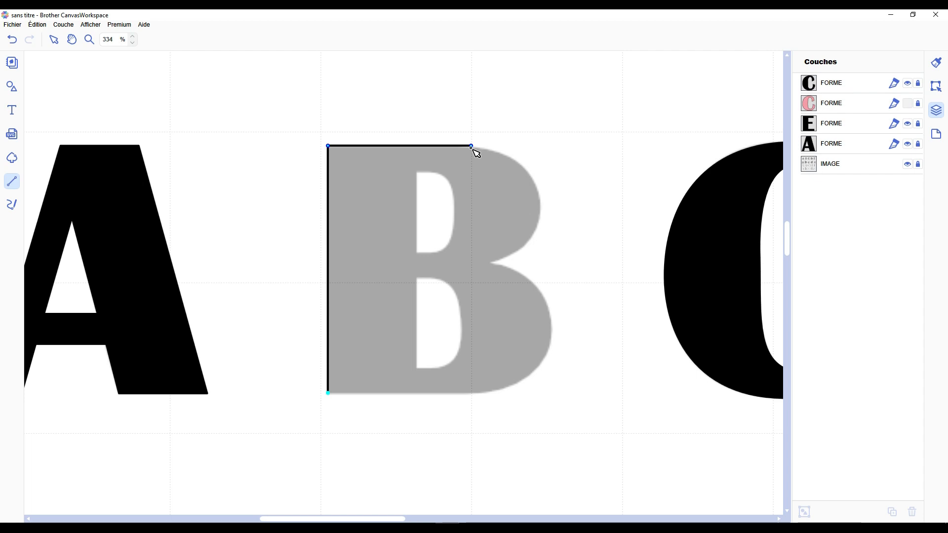
click(472, 147)
click(540, 208)
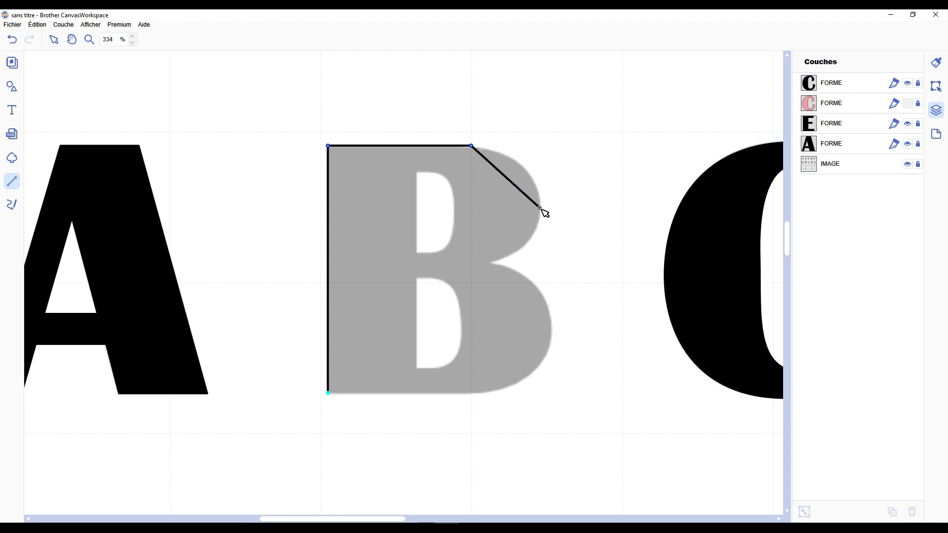
click(487, 263)
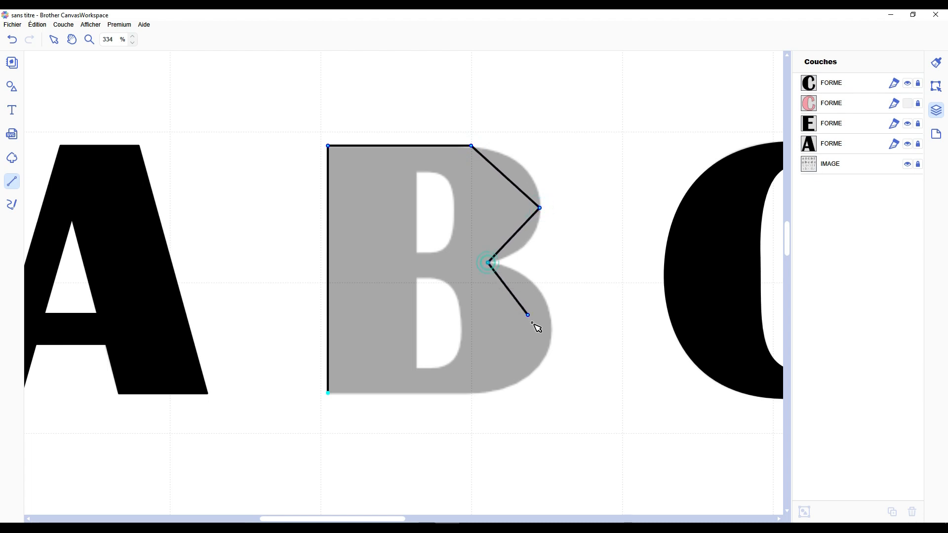
click(551, 335)
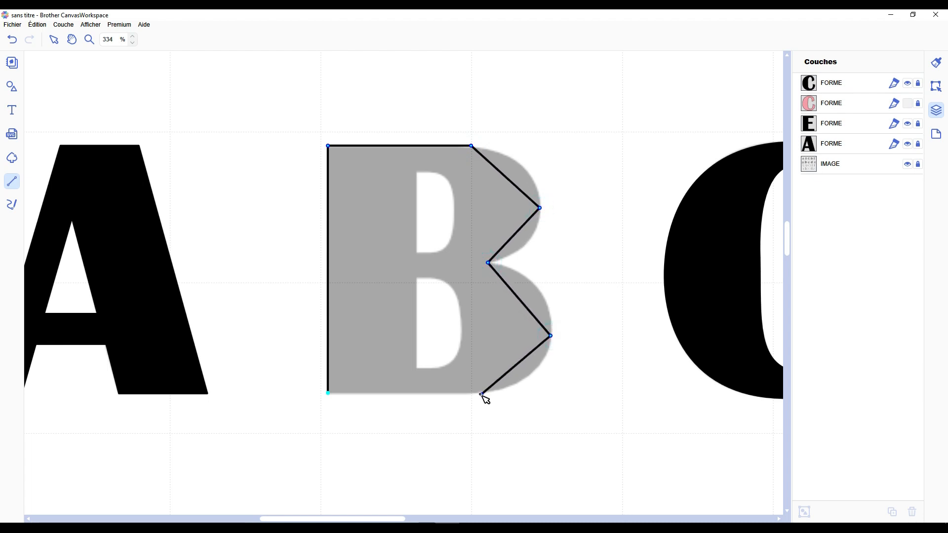
click(478, 394)
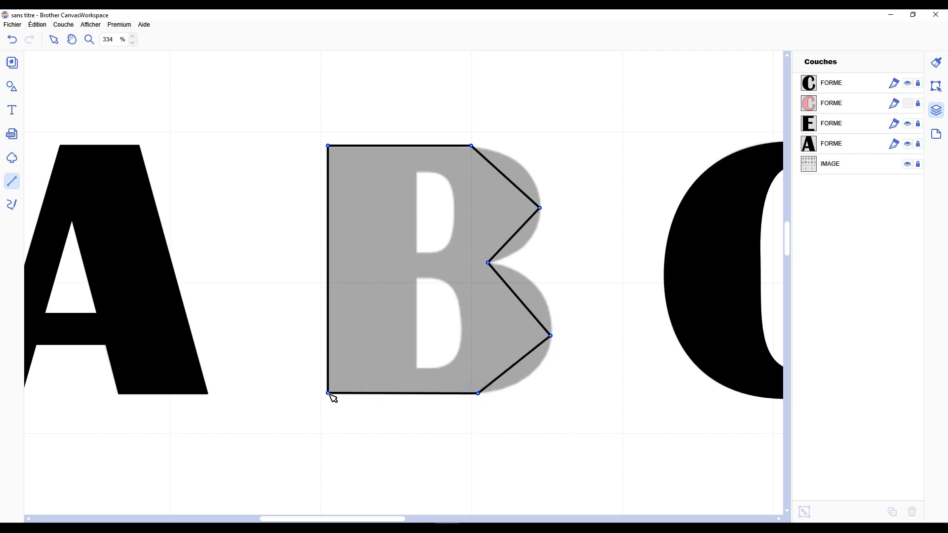
click(328, 393)
Convert the B outline's right-hand segments to curves and bend them onto the two bowls with their control handles
double_click(393, 293)
drag(438, 96, 577, 464)
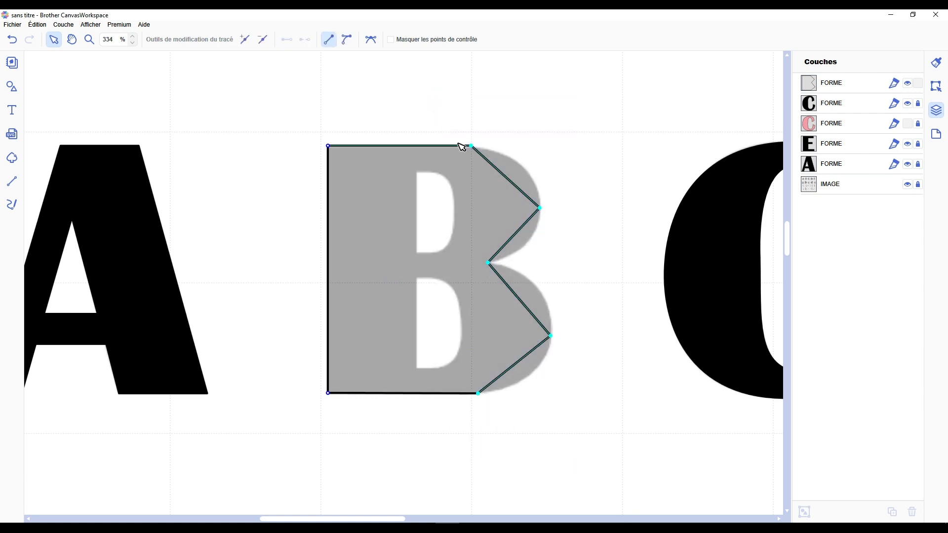
click(346, 39)
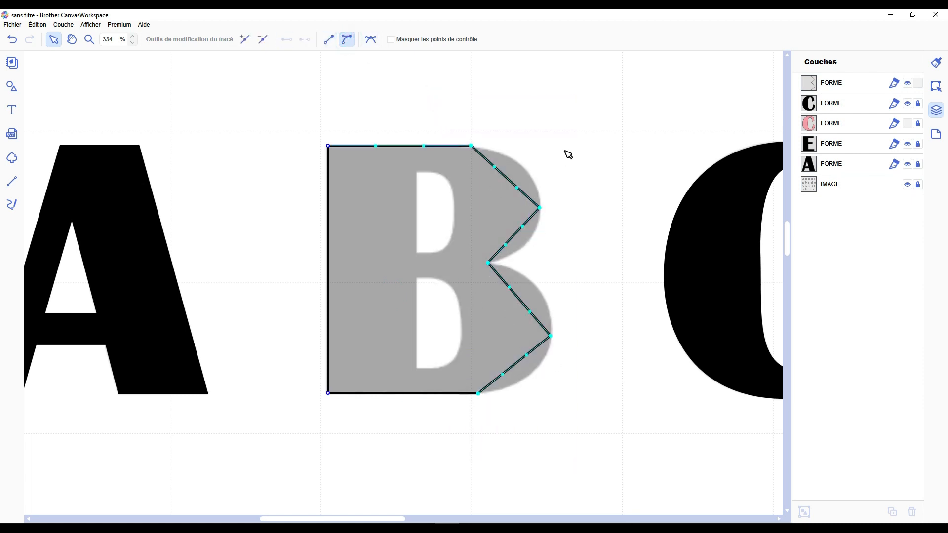
click(496, 166)
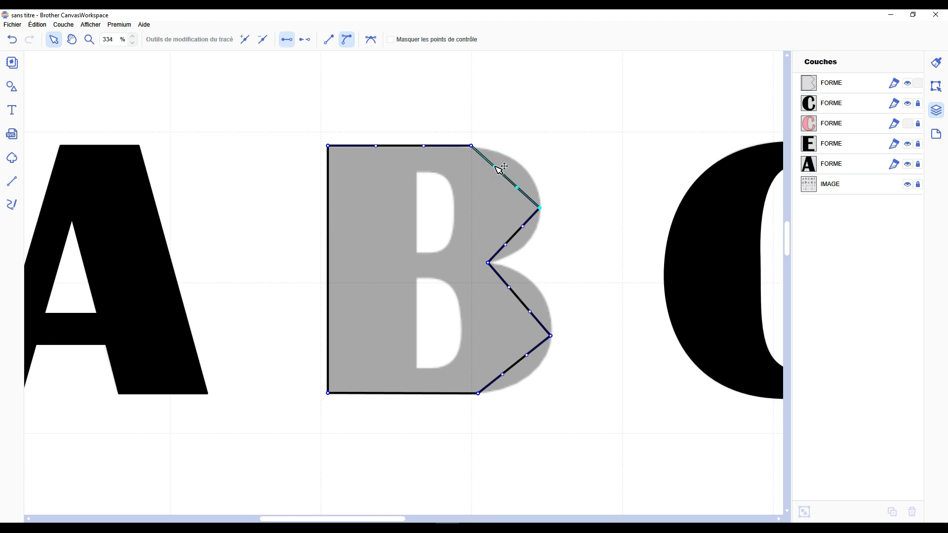
drag(497, 167, 543, 185)
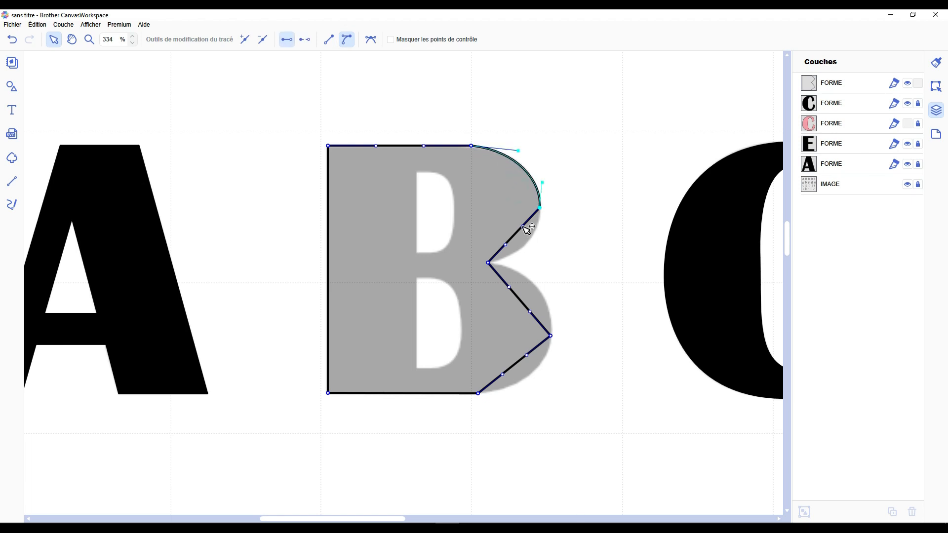
drag(525, 230, 516, 258)
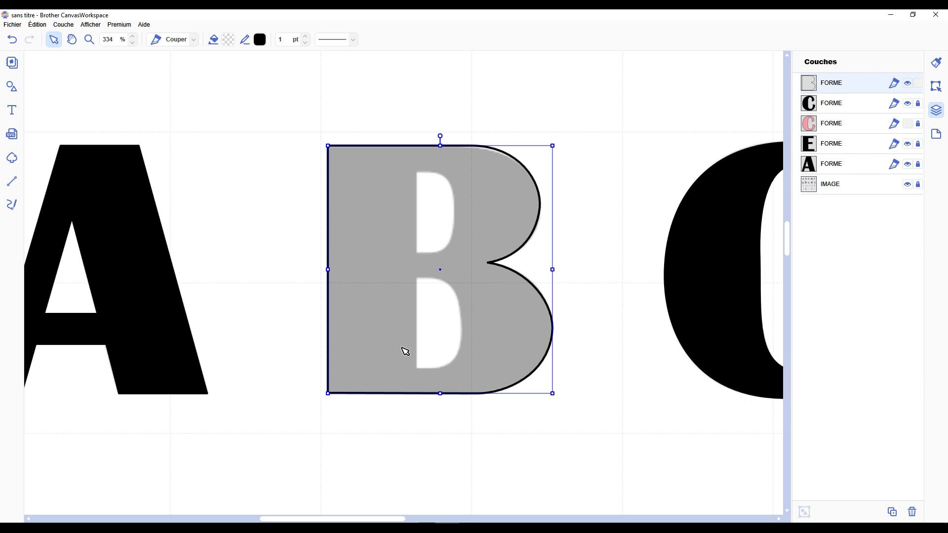
Delete the traced B outline and the hidden pink C shape
key(Delete)
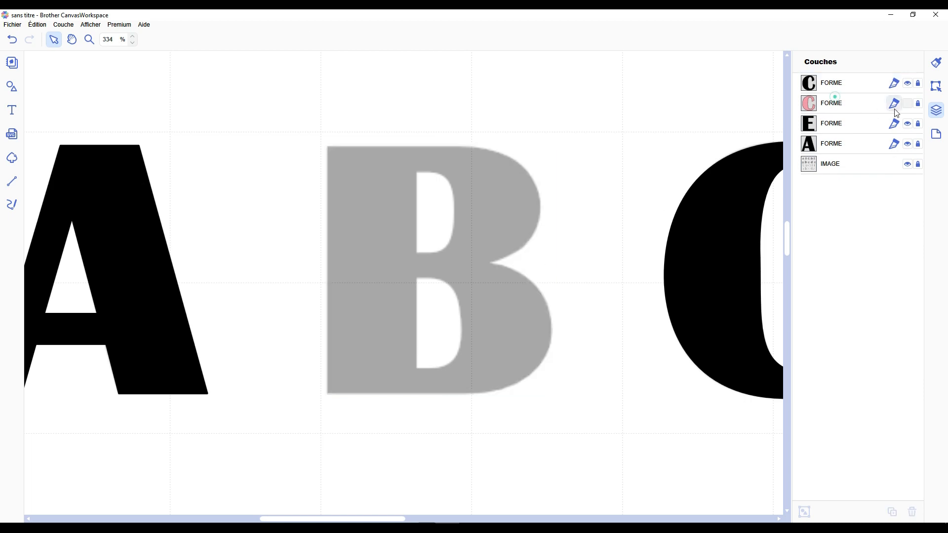
click(837, 103)
key(Delete)
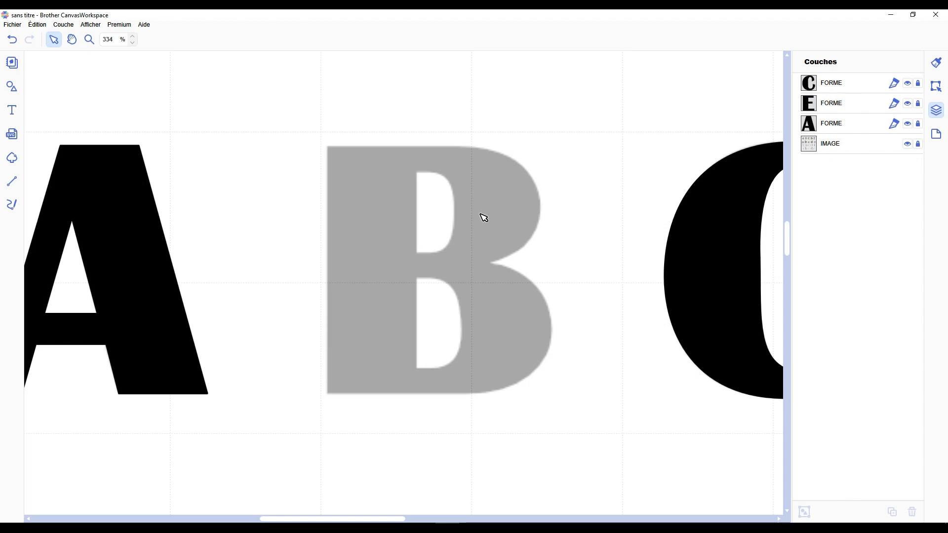
Trace the B's outer contour as a closed path, with straight edges along the stem and curved nodes around both bowls and the waist
key(l)
mouse_move(328, 394)
mouse_down()
mouse_move(408, 404)
mouse_move(328, 190)
mouse_move(332, 148)
mouse_up()
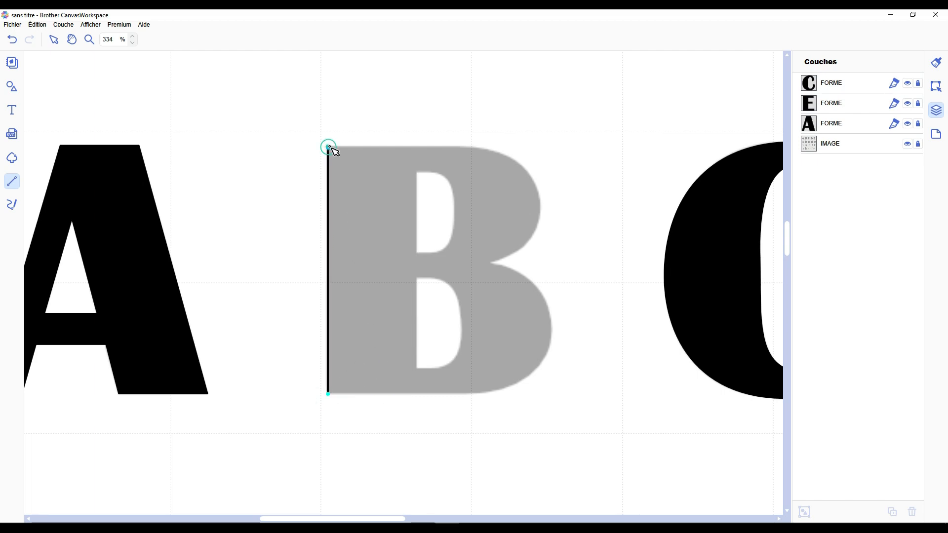
click(472, 147)
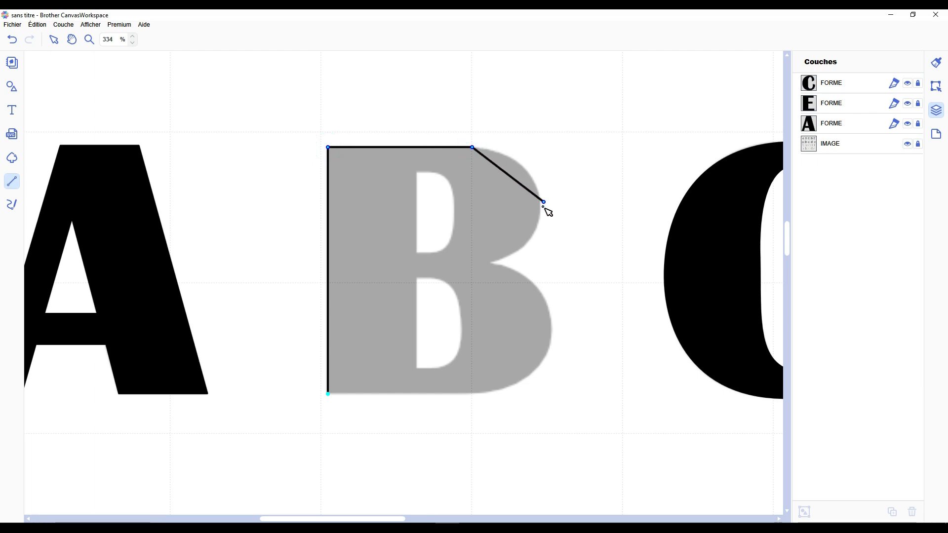
drag(540, 204, 539, 255)
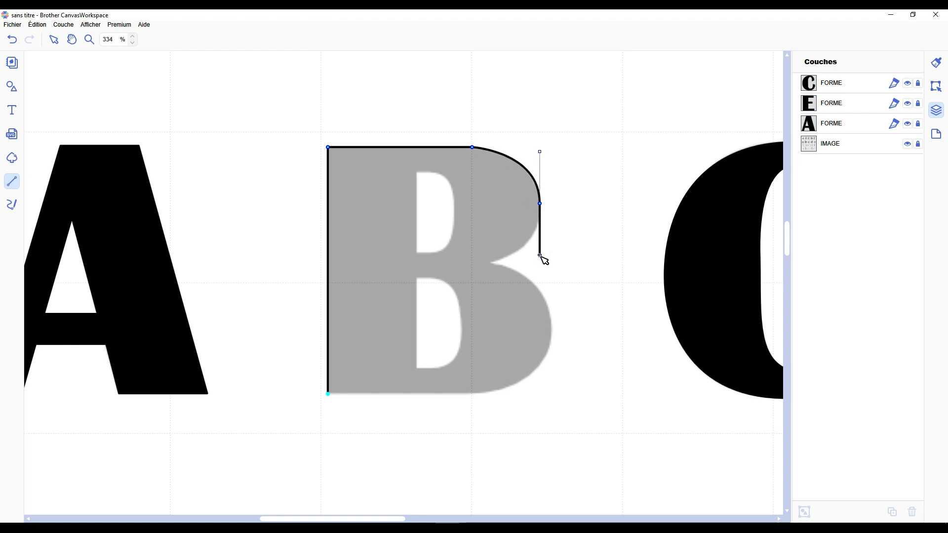
click(490, 263)
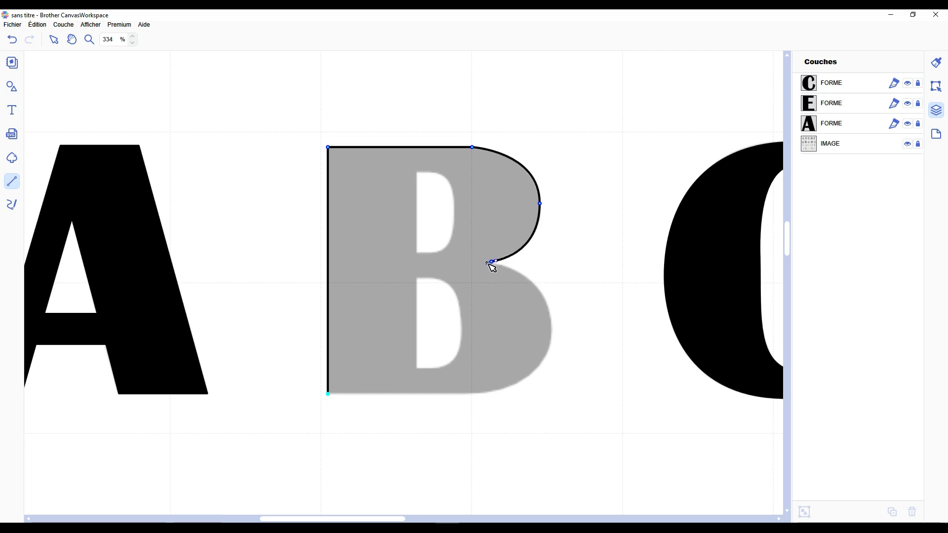
drag(491, 265, 485, 267)
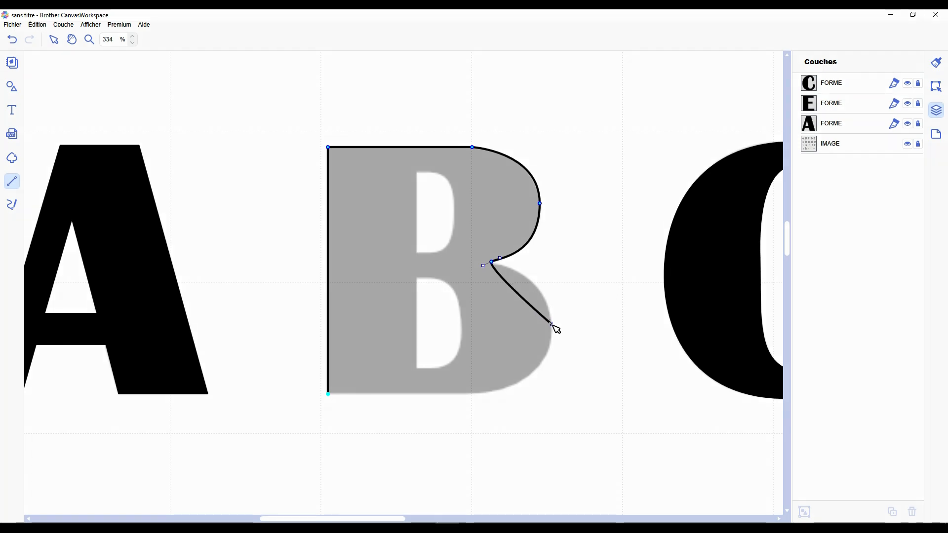
drag(551, 324, 552, 383)
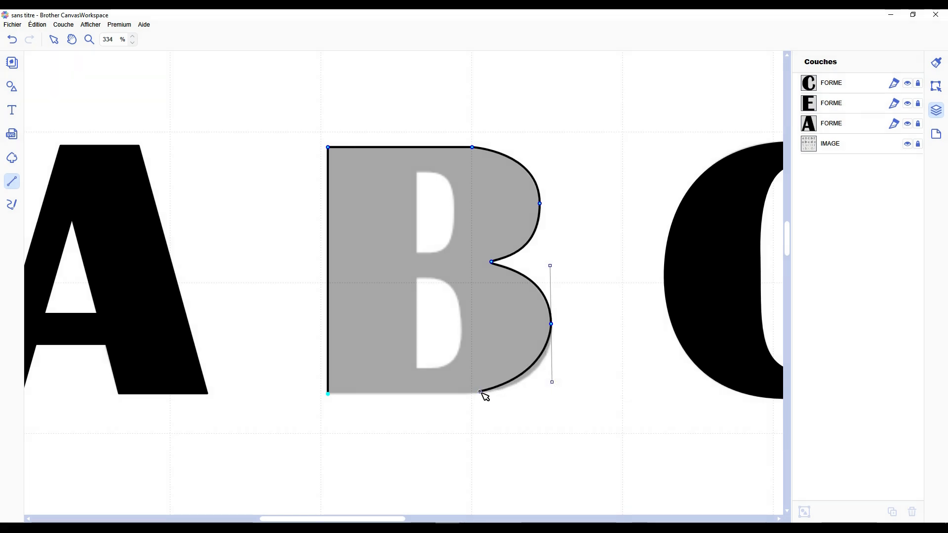
drag(481, 393, 469, 393)
click(328, 393)
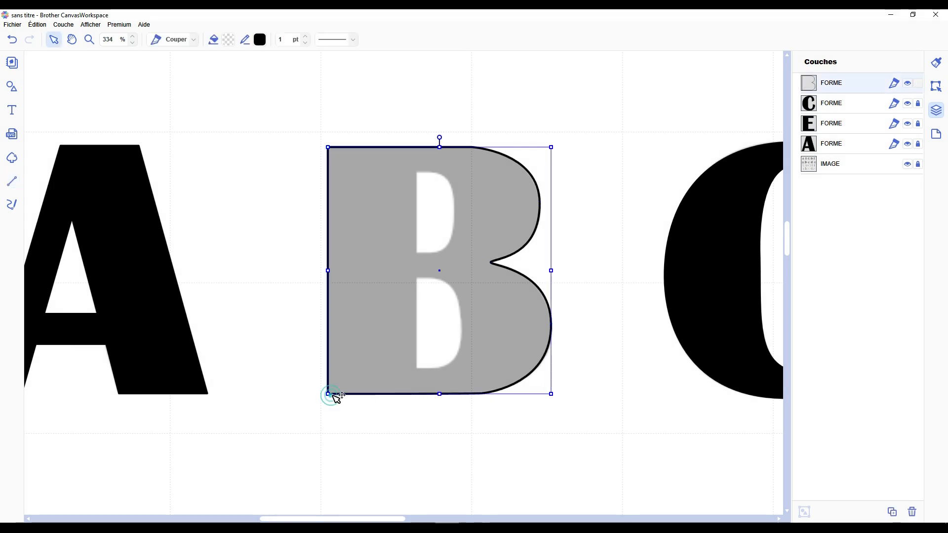
Edit the B outline's waist node and pull the lower bowl's control handle in so the curve fits the letter
double_click(491, 264)
scroll(494, 237, up, 3)
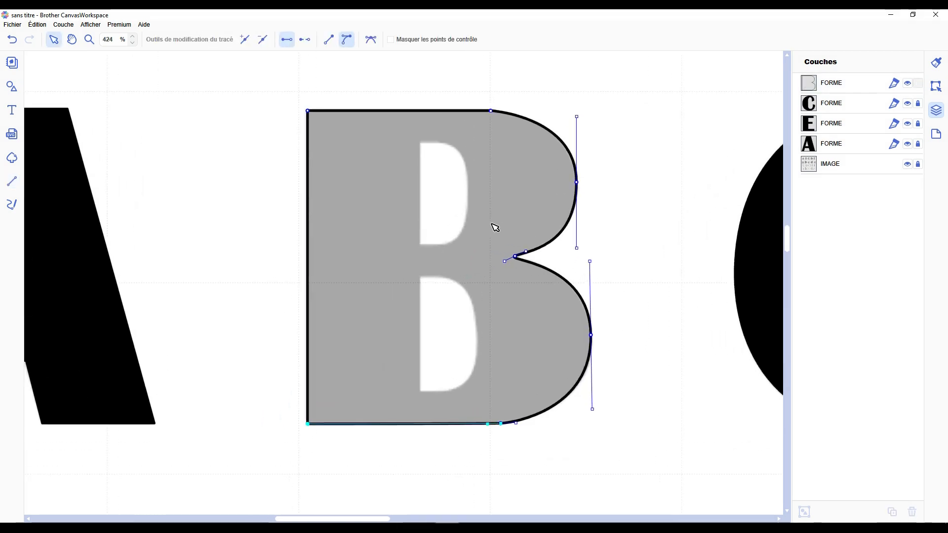
scroll(511, 259, up, 1)
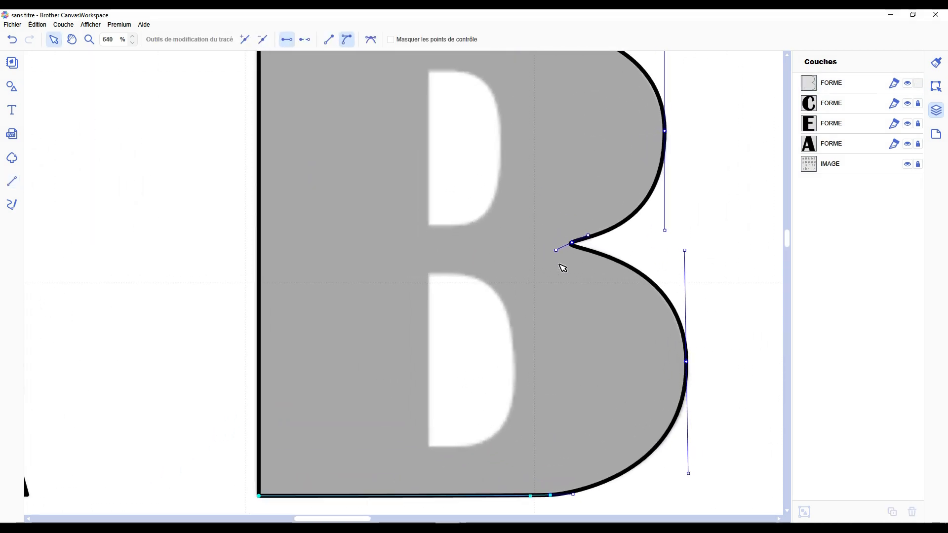
click(577, 243)
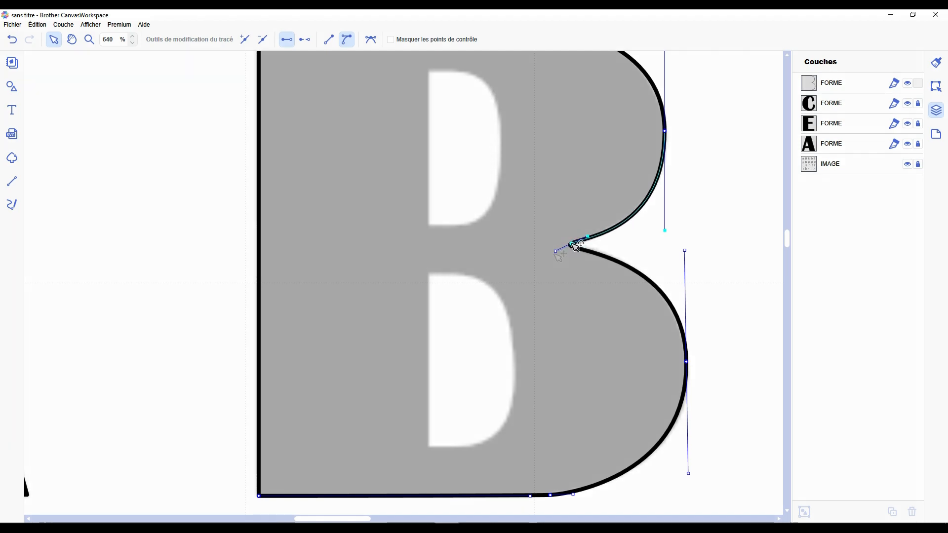
click(573, 248)
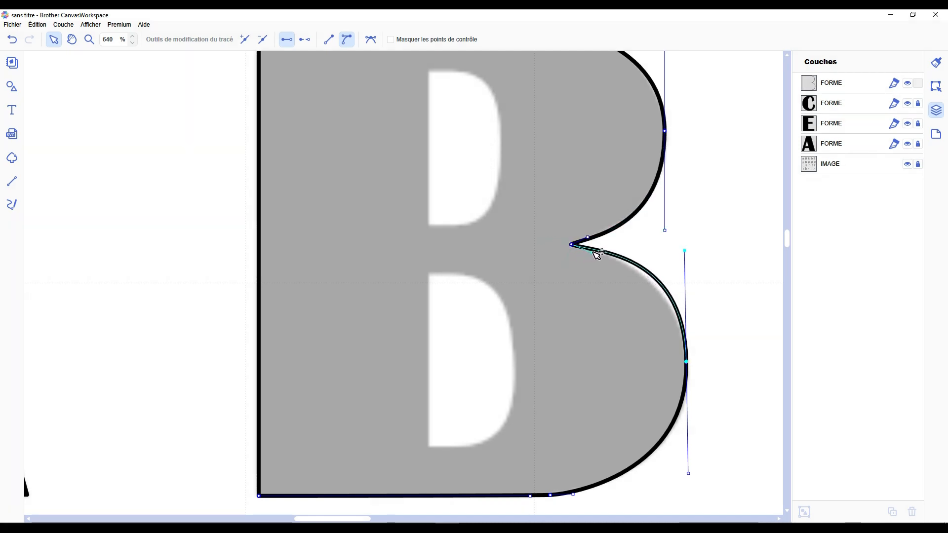
drag(593, 252, 582, 246)
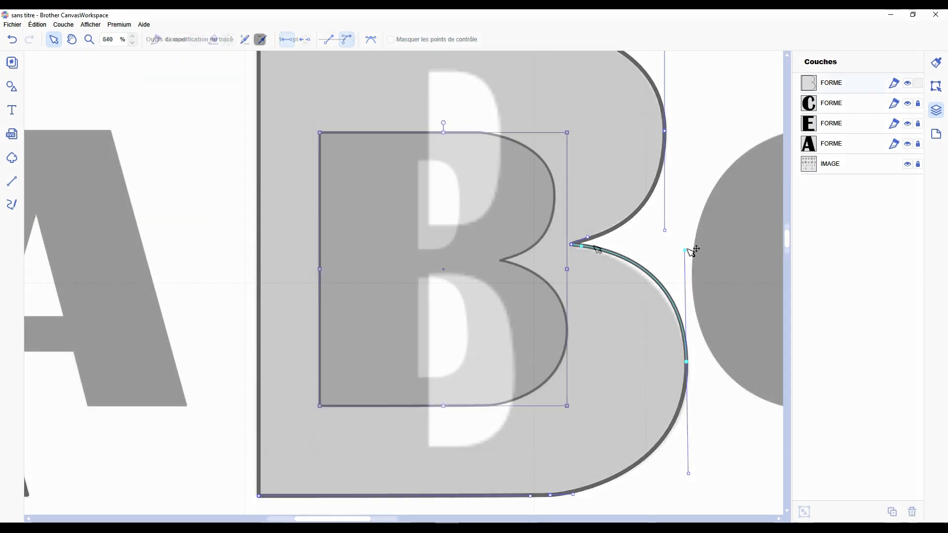
Bend the start of the B's upper bowl curve onto the letter's edge with its control handle
scroll(477, 232, down, 1)
scroll(476, 232, up, 3)
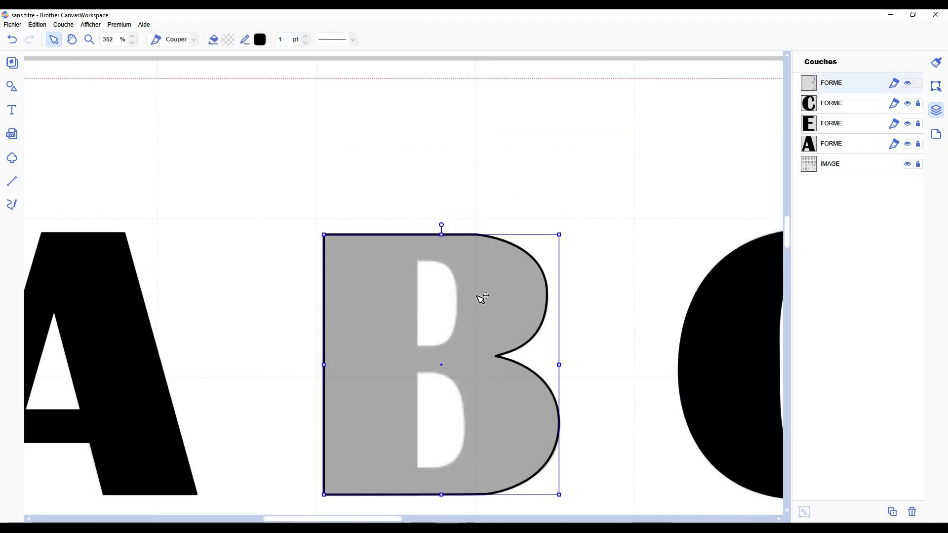
scroll(481, 299, up, 1)
double_click(490, 279)
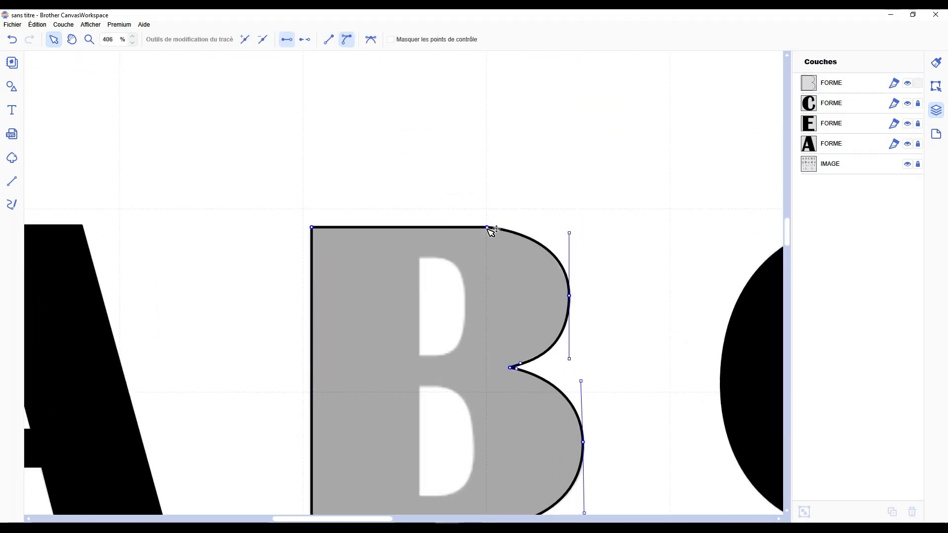
click(489, 228)
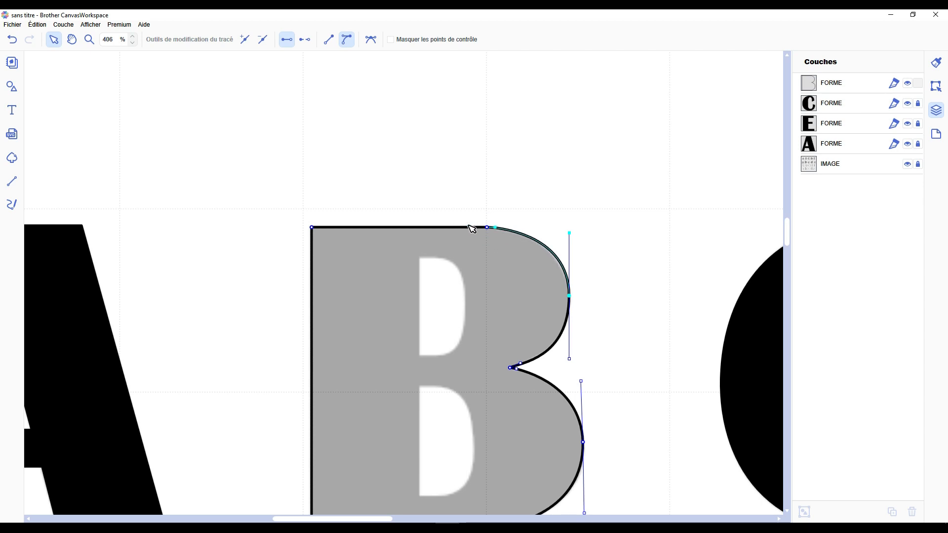
Trace the B's two inner counters as closed paths and adjust the upper counter's curve to the letter
scroll(547, 253, down, 5)
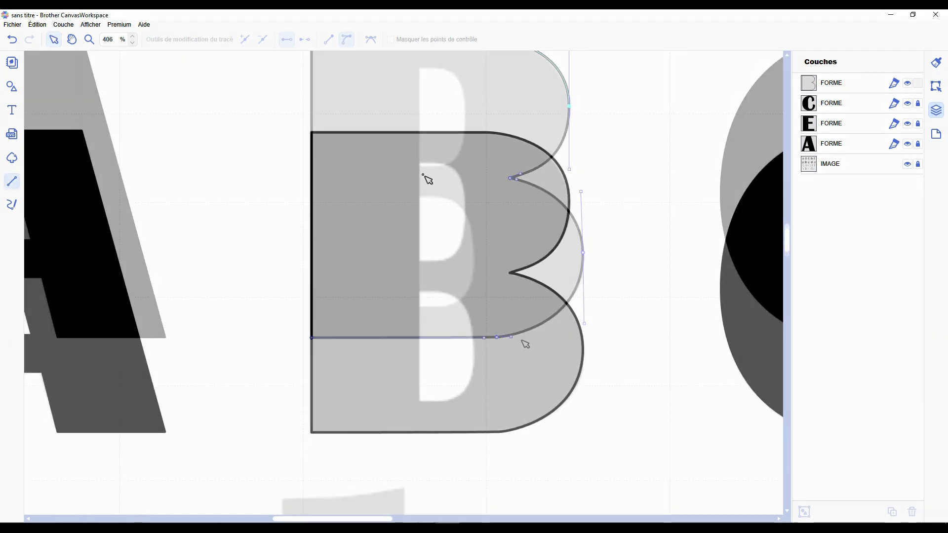
mouse_move(419, 163)
mouse_down()
mouse_move(419, 261)
mouse_move(465, 244)
mouse_move(455, 261)
mouse_up()
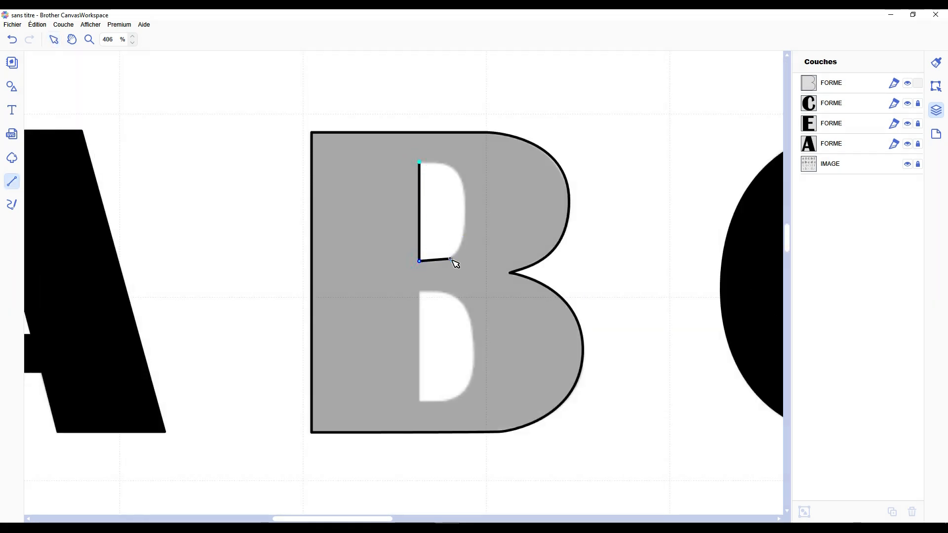
click(433, 232)
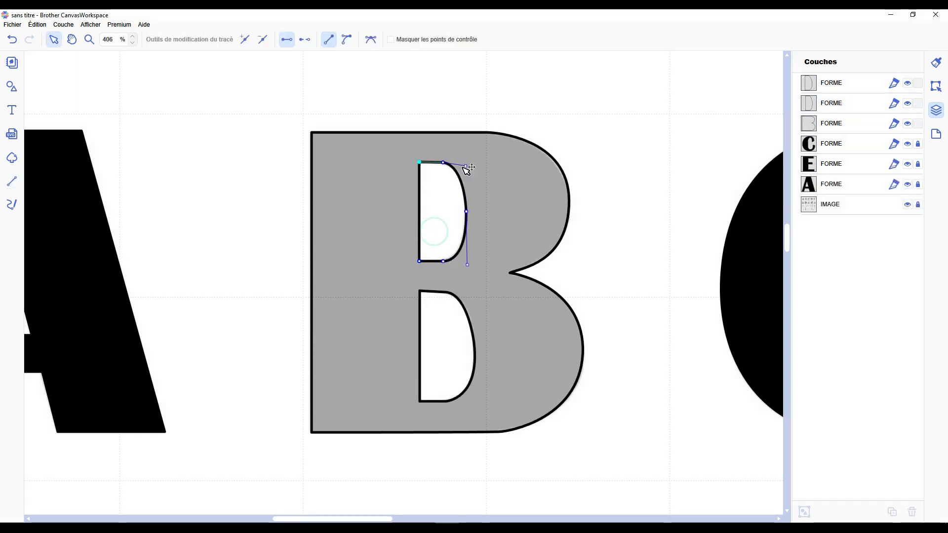
drag(465, 165, 467, 197)
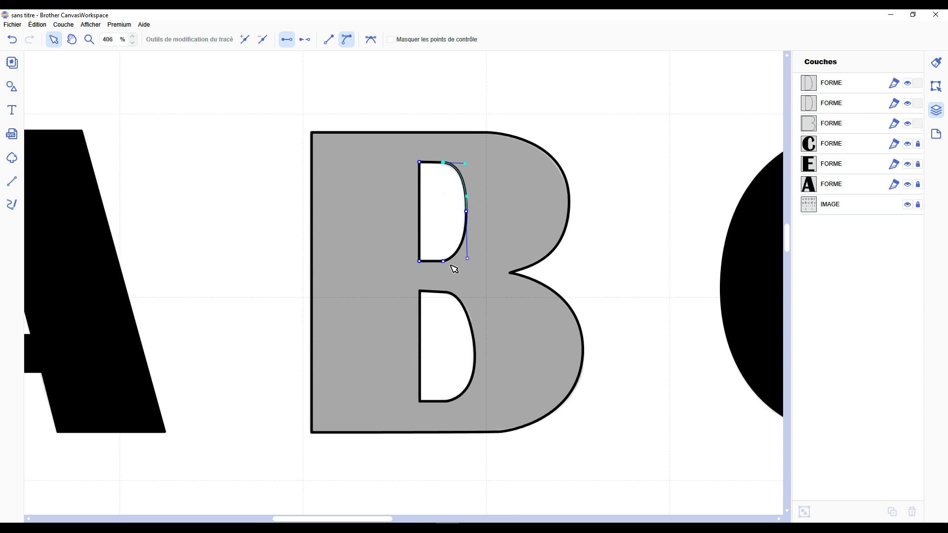
Edit the lower counter's path and reshape its top edge and curve to fit the letter
scroll(454, 269, down, 3)
double_click(458, 210)
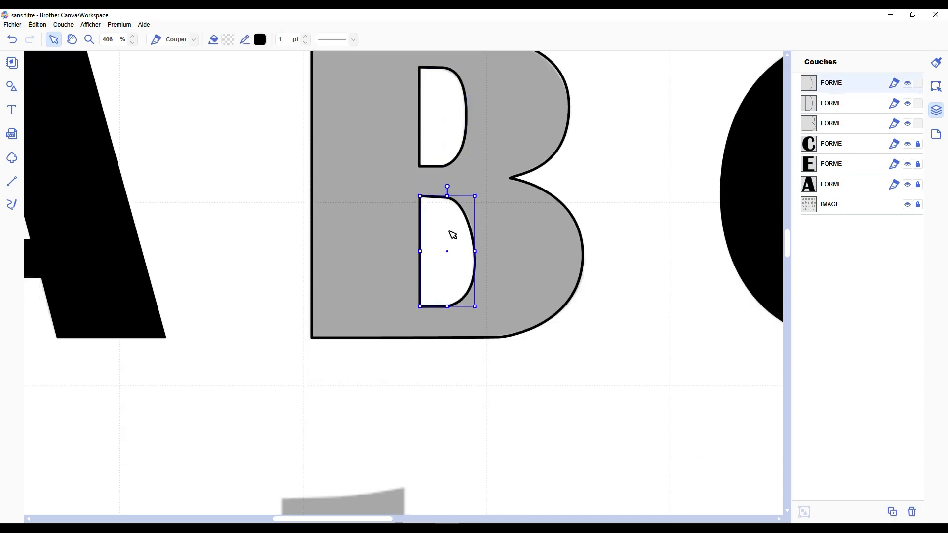
double_click(449, 231)
click(451, 198)
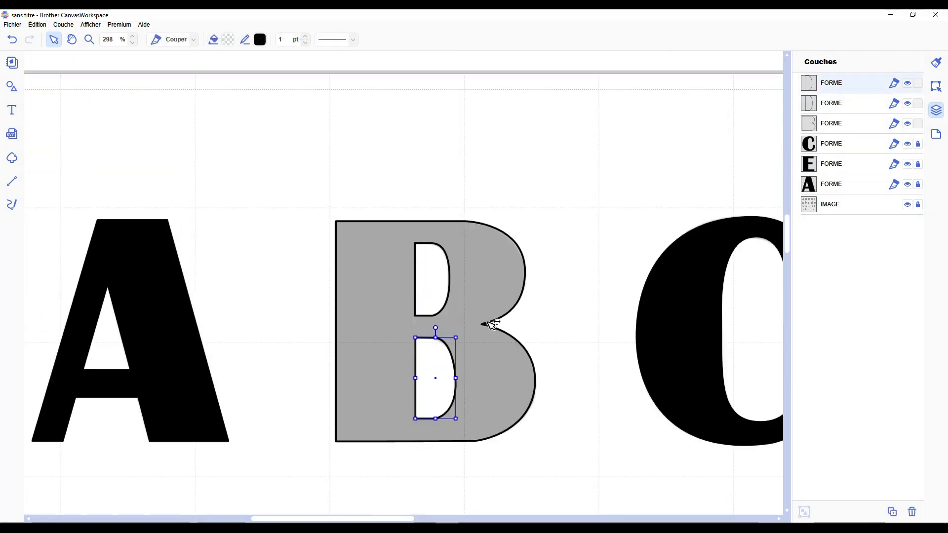
Subtract both counters from the B outline and delete the leftover counter shapes
drag(303, 160, 551, 486)
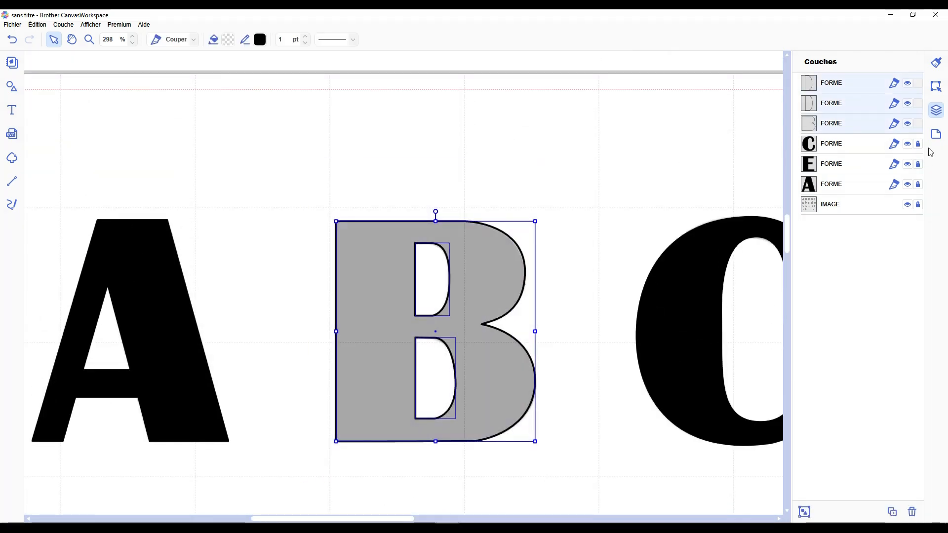
click(936, 86)
click(936, 110)
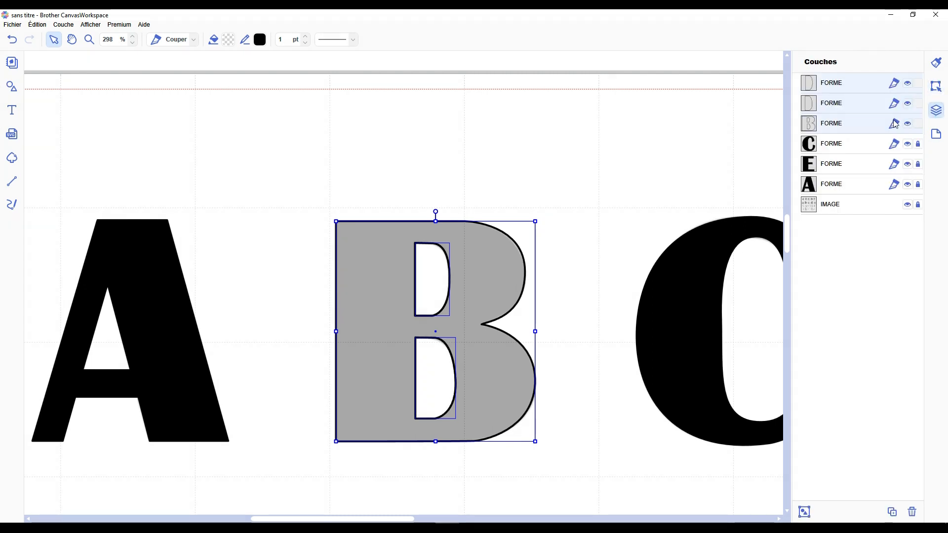
key(Delete)
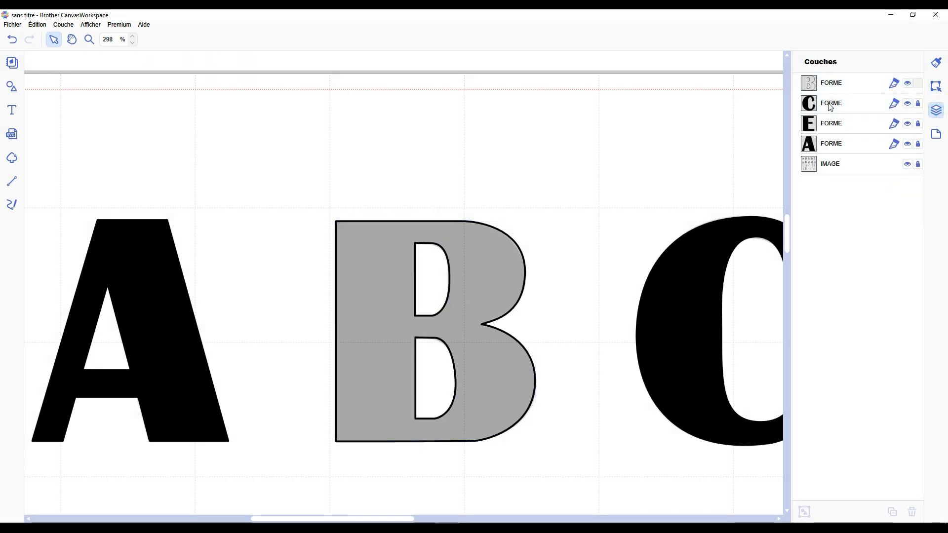
Fill the B shape with black and lock its layer
click(838, 85)
click(229, 39)
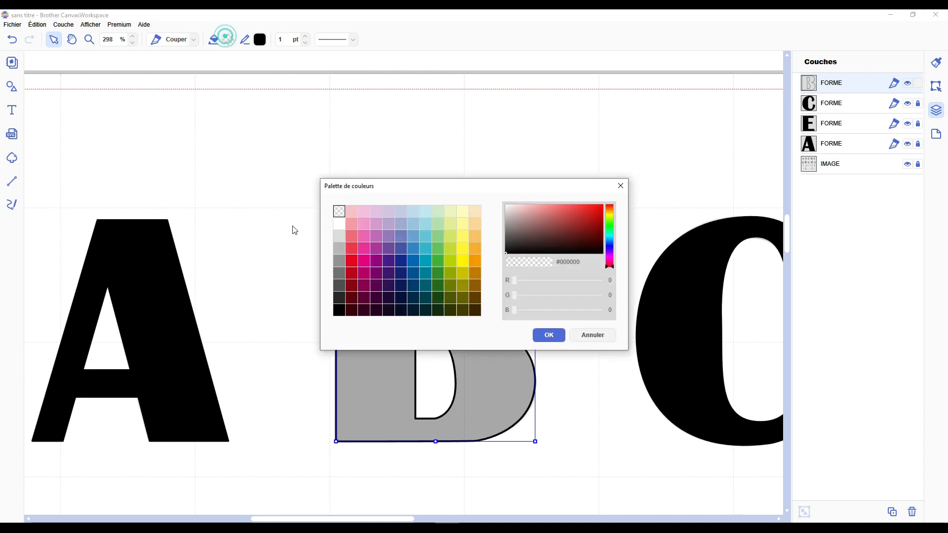
click(340, 313)
click(549, 335)
click(576, 264)
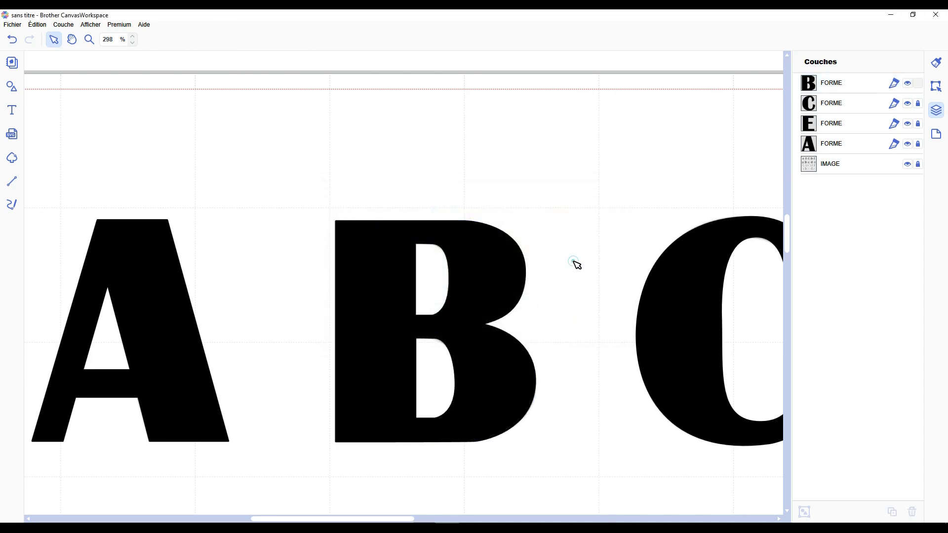
scroll(575, 264, down, 3)
scroll(576, 264, down, 5)
scroll(575, 264, up, 3)
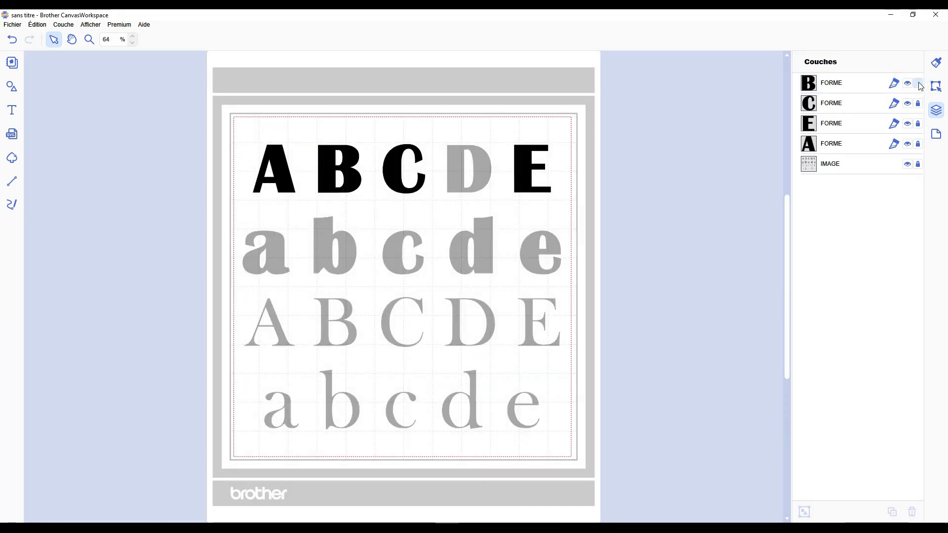
click(919, 83)
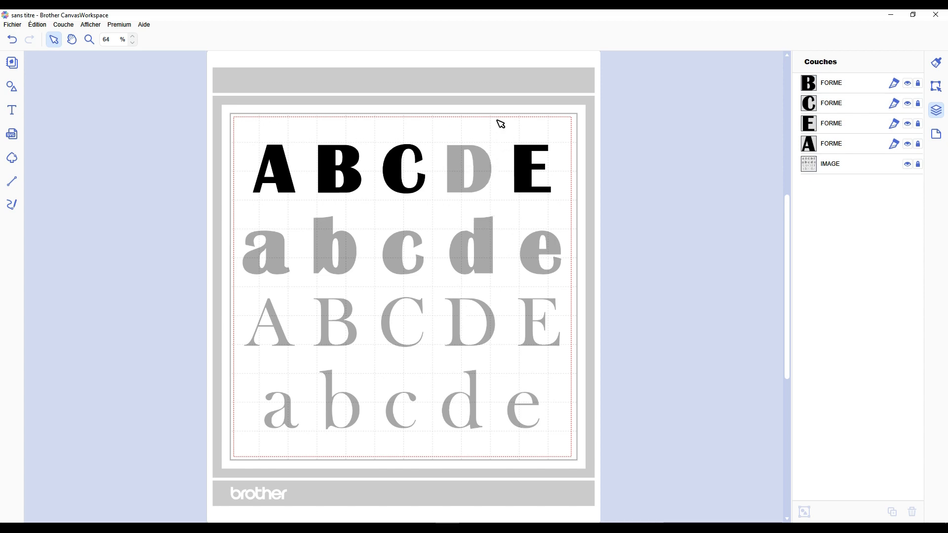
Trace the outer contour of the bold capital D as a closed straight-segment path with corner points and one point on its bowl
scroll(501, 123, up, 4)
scroll(699, 227, up, 5)
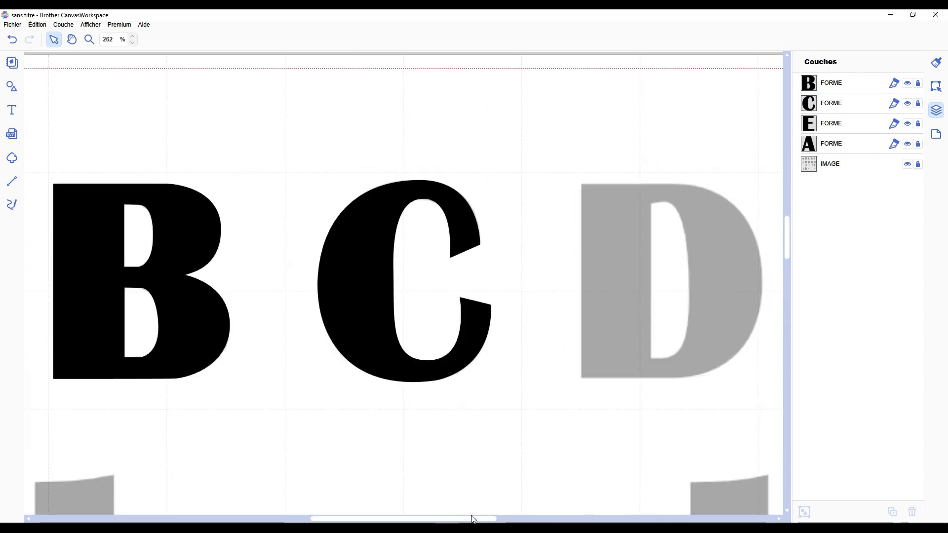
scroll(472, 518, right, 4)
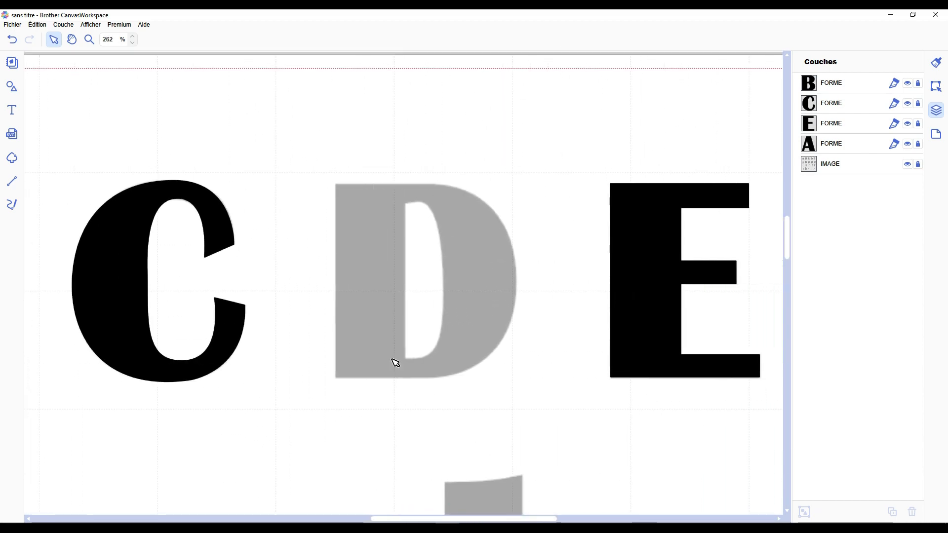
key(l)
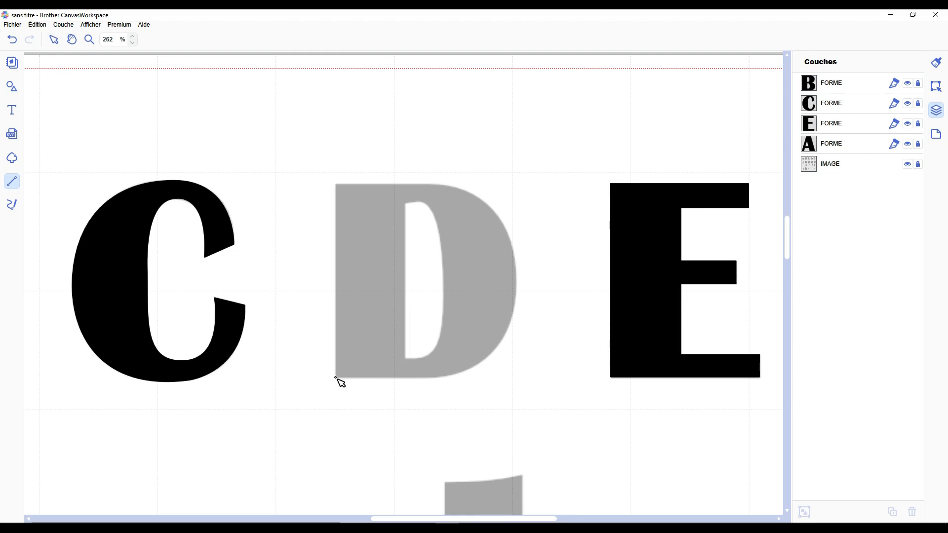
click(335, 378)
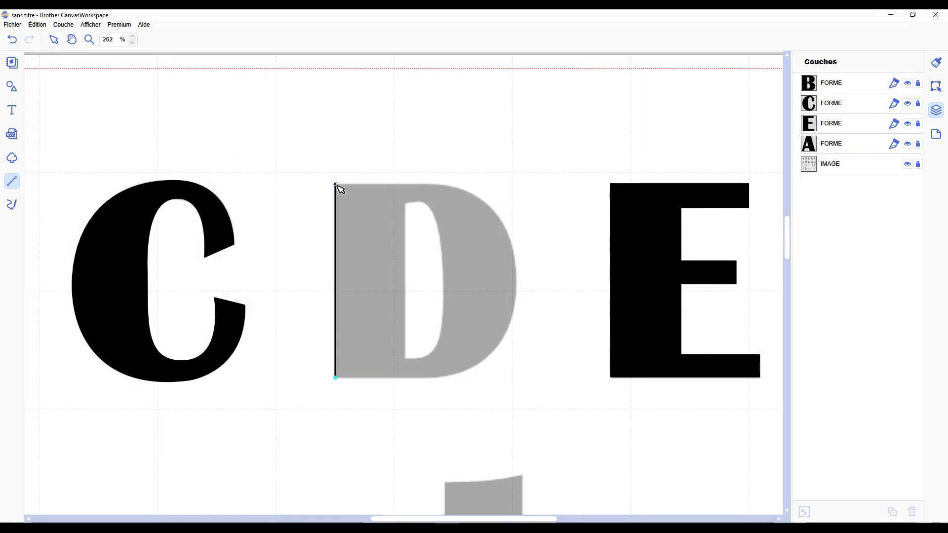
click(336, 184)
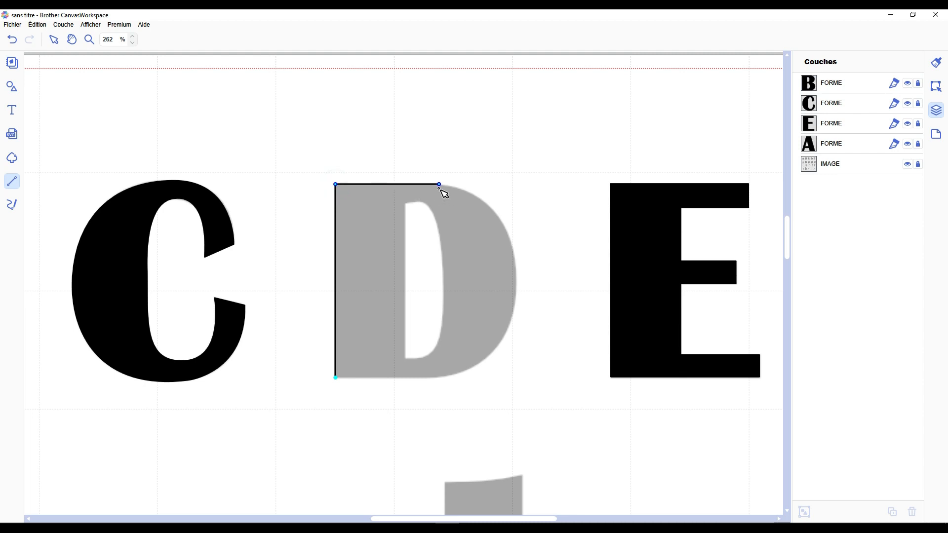
click(515, 276)
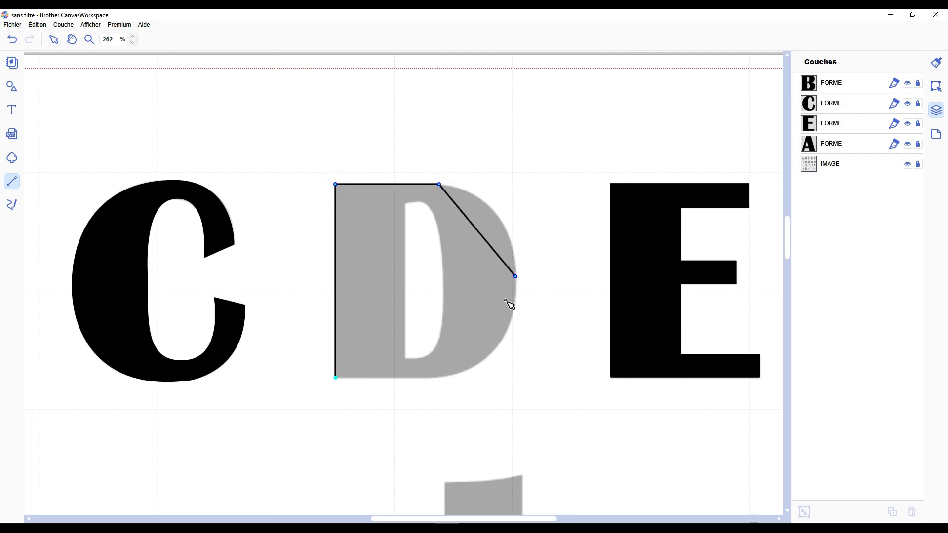
click(441, 378)
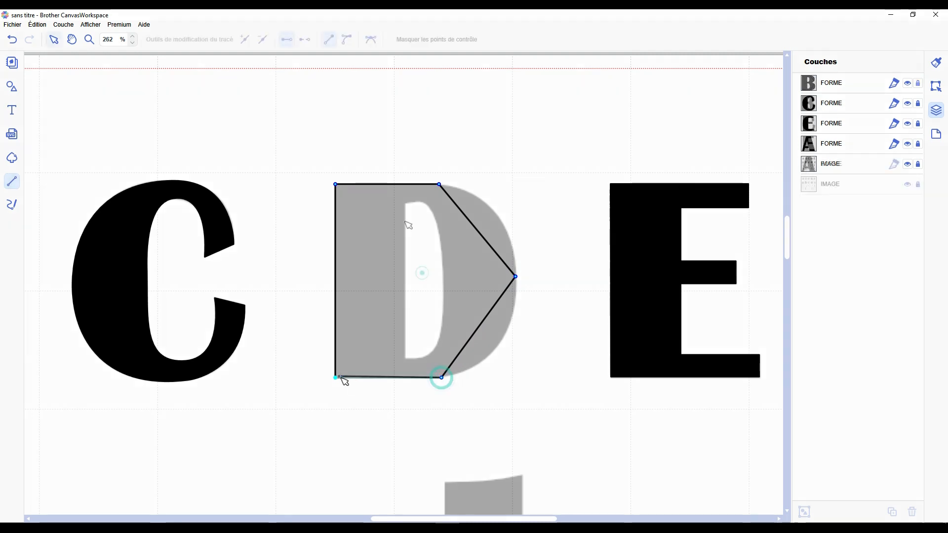
click(336, 377)
Convert the D outline's bowl segments to curves and adjust their handles to follow the letter's rounded side
drag(392, 110, 542, 461)
click(347, 39)
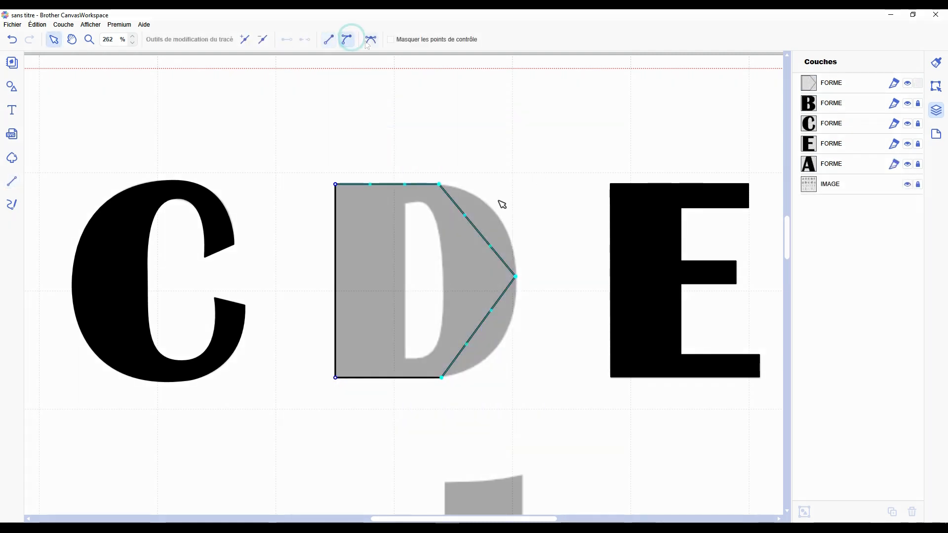
click(467, 215)
drag(468, 216, 499, 191)
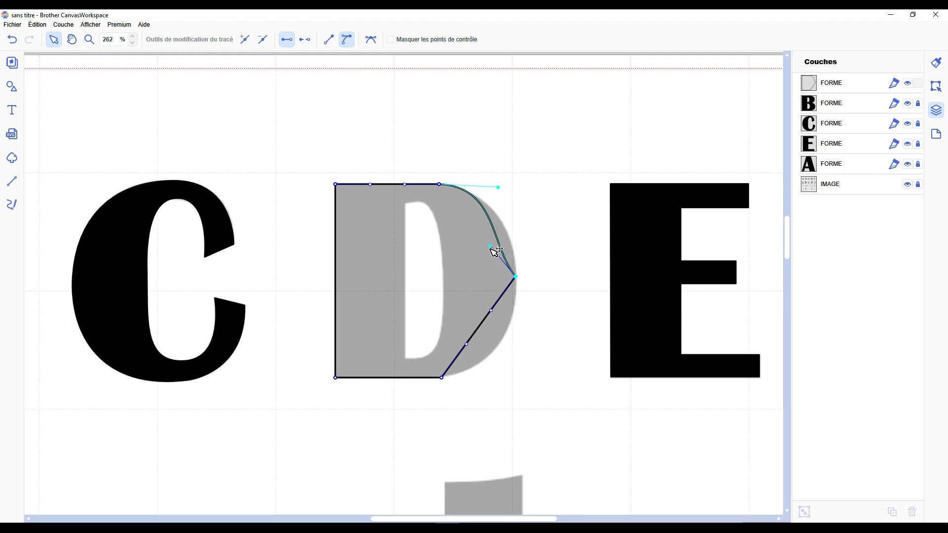
drag(490, 246, 523, 255)
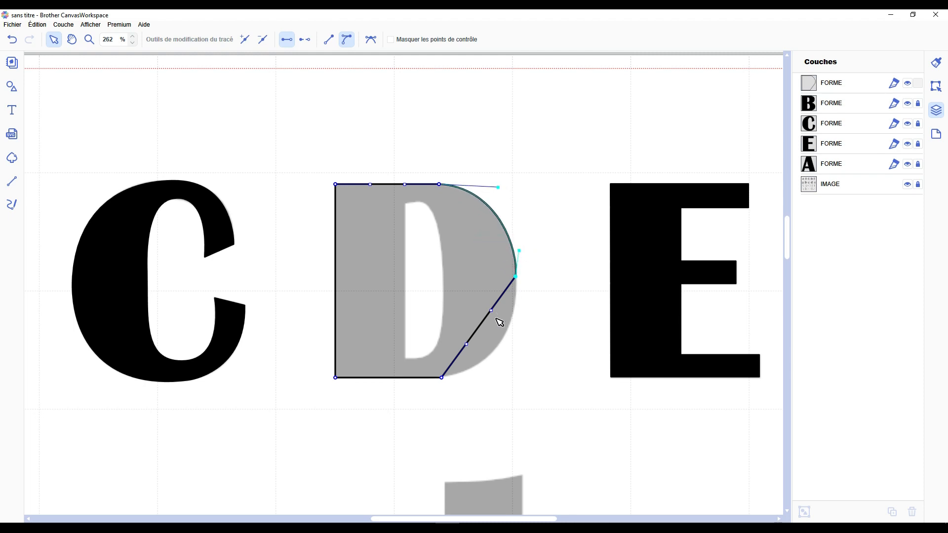
drag(496, 311, 522, 326)
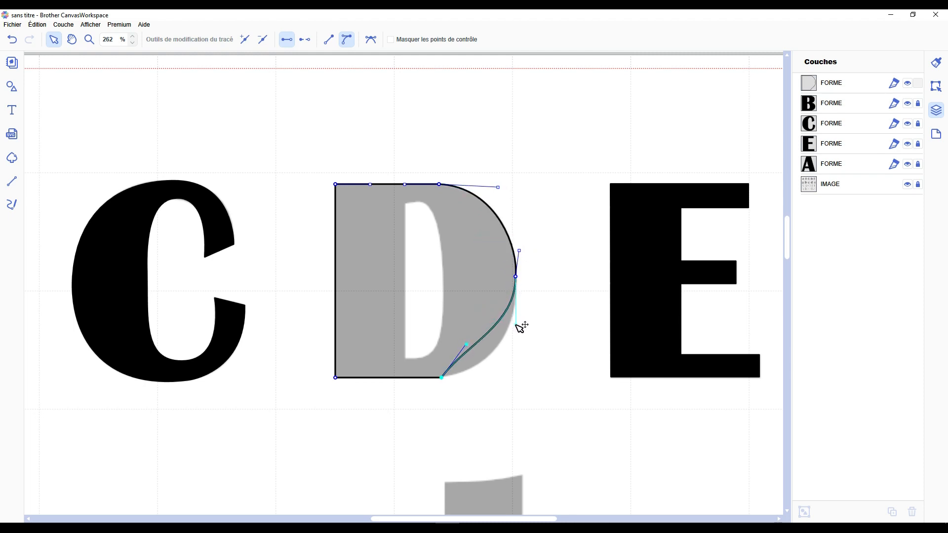
drag(467, 345, 500, 368)
click(517, 250)
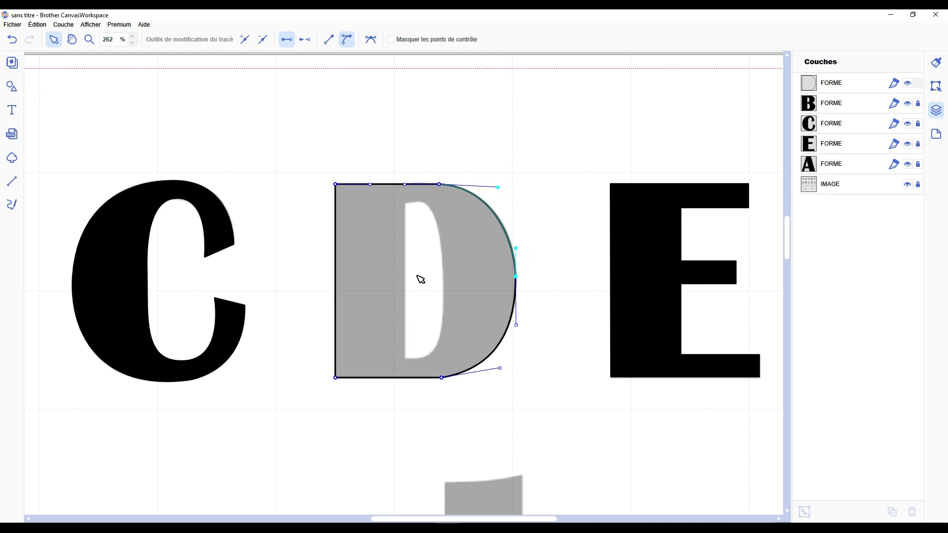
click(541, 166)
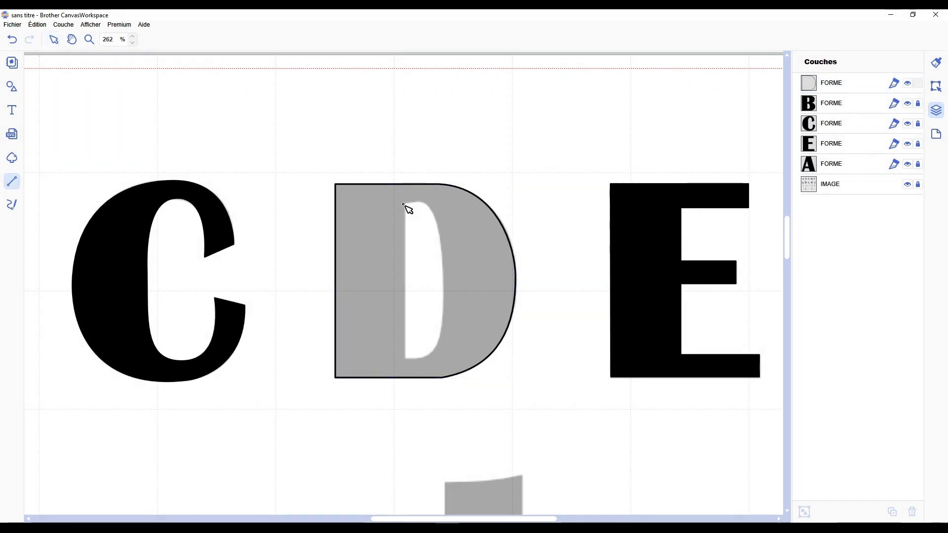
Trace the D's inner counter as a closed path and shape its curved side to match the letter
drag(405, 203, 405, 359)
click(405, 359)
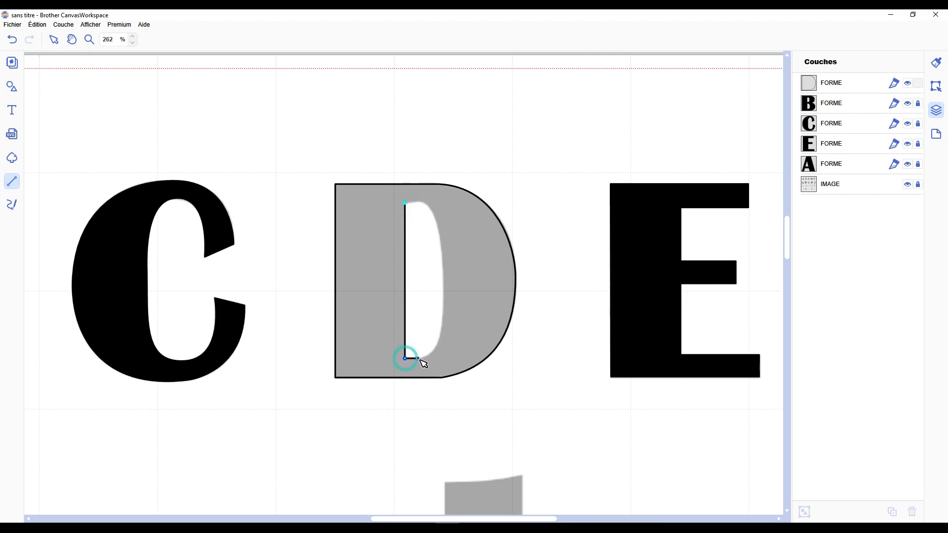
click(420, 358)
drag(443, 280, 439, 204)
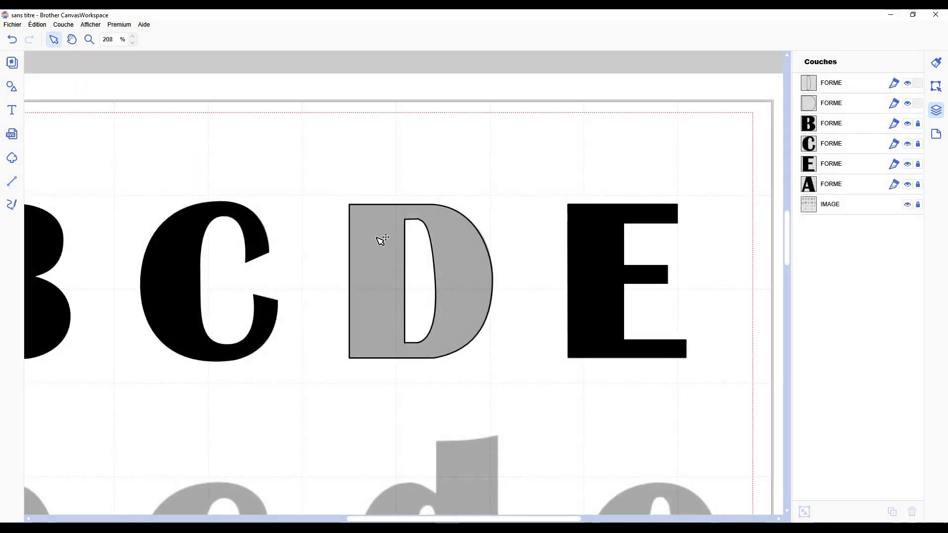
scroll(381, 240, up, 7)
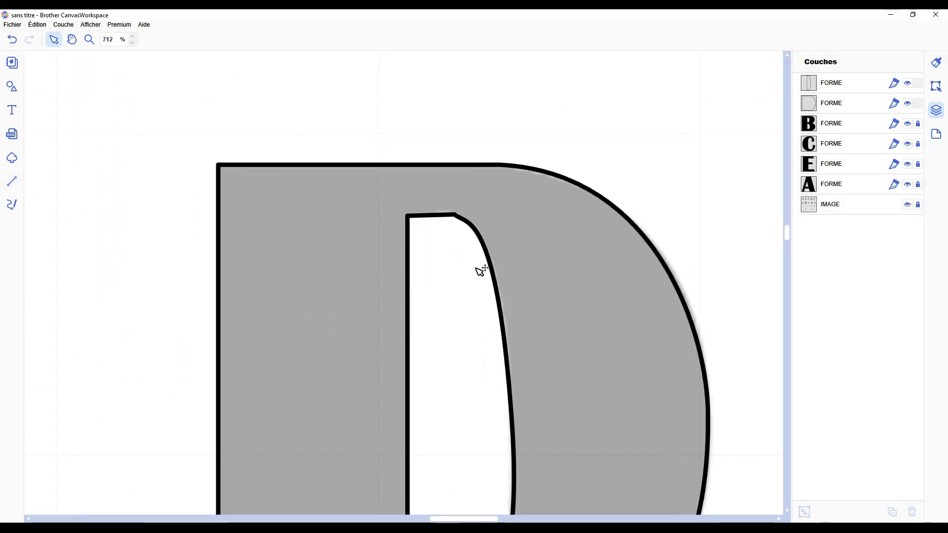
scroll(480, 271, up, 2)
double_click(472, 247)
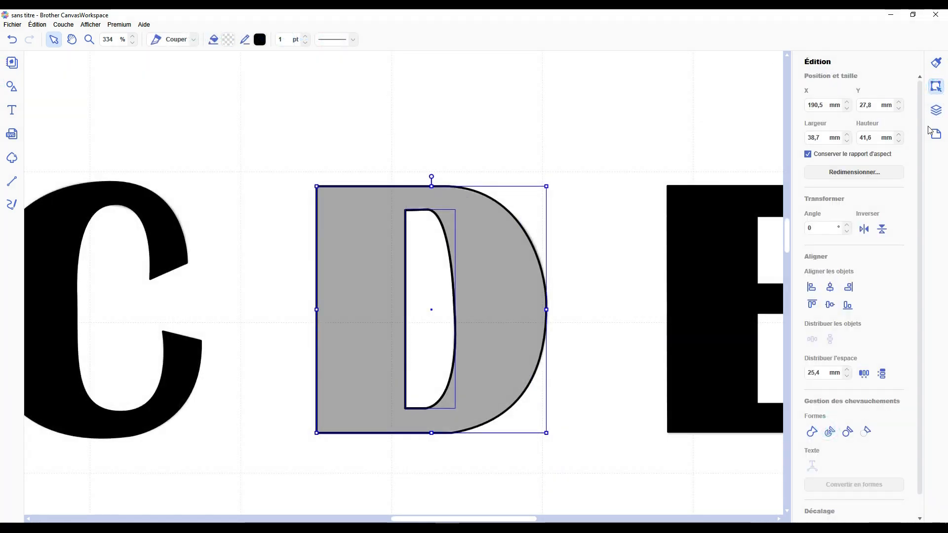
Subtract the counter from the D outline, fill the D with black and lock its layer
click(936, 109)
click(827, 88)
click(609, 300)
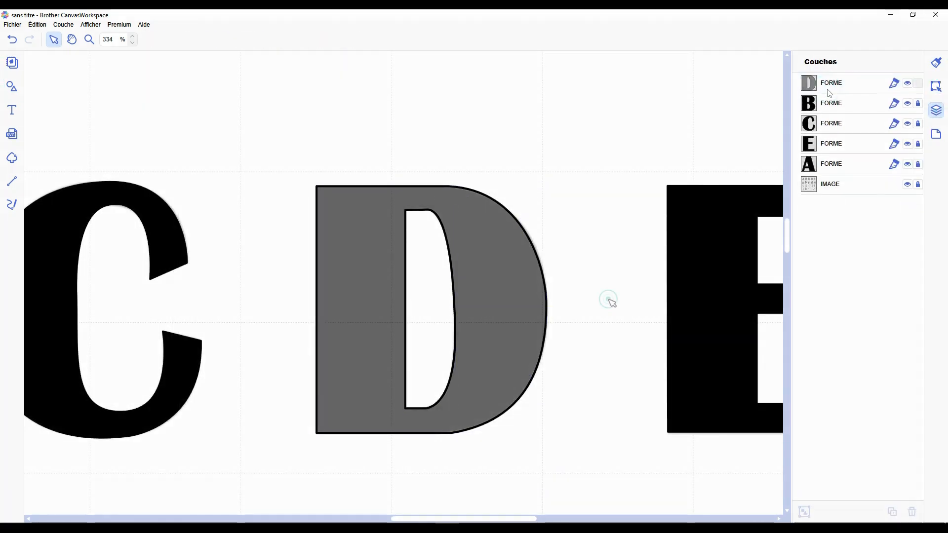
scroll(610, 302, down, 4)
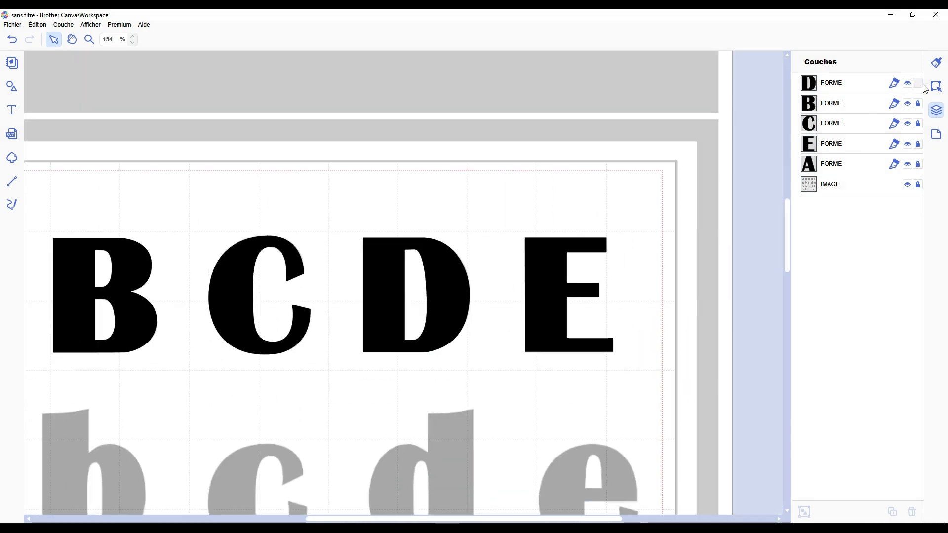
scroll(670, 282, down, 2)
Unlock the layers of the five traced capital letters A to E
drag(136, 203, 690, 371)
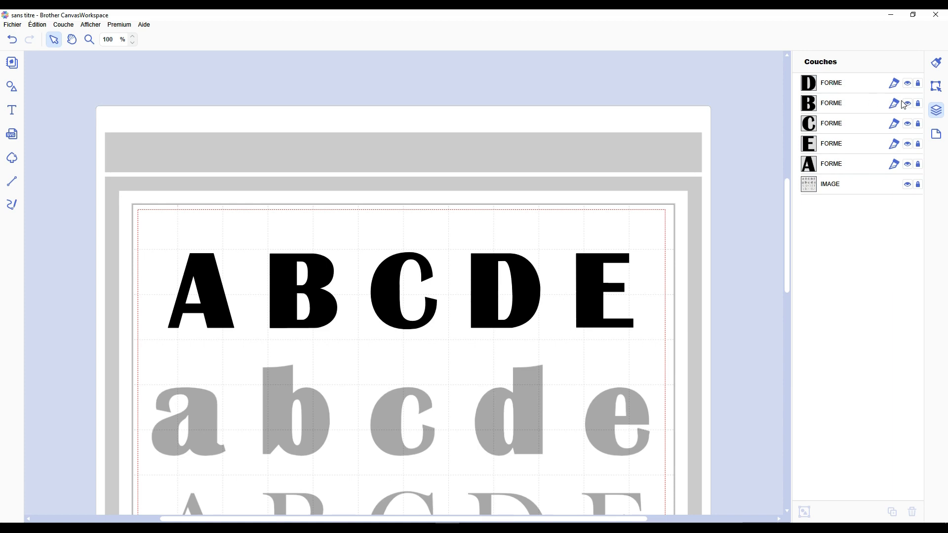
click(917, 83)
click(918, 103)
click(918, 123)
click(918, 144)
click(917, 164)
Group the five traced capital letters and lock the group
key(ctrl+a)
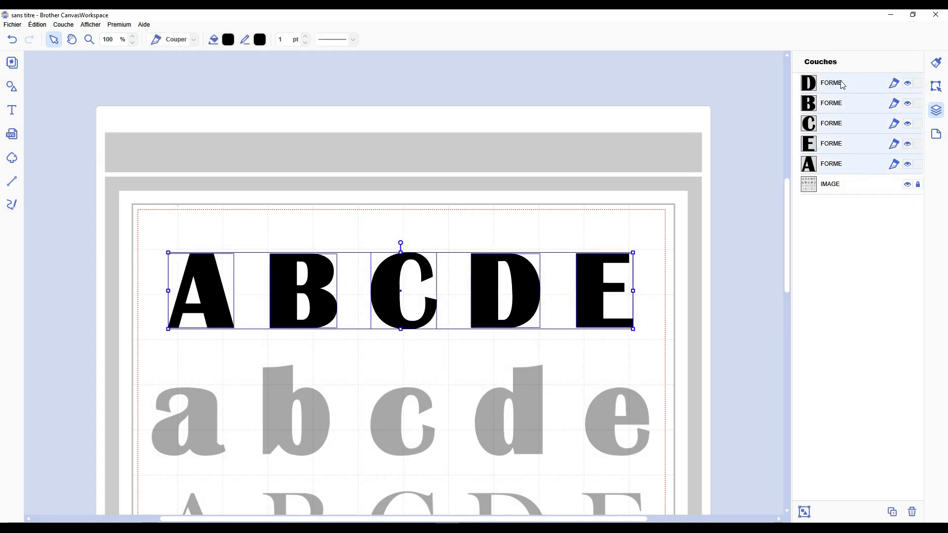
key(ctrl+g)
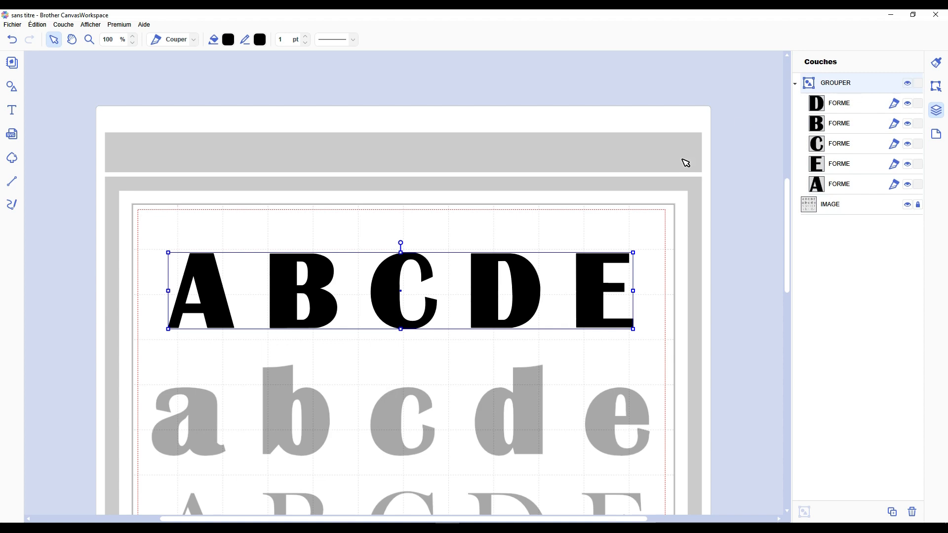
right_click(601, 288)
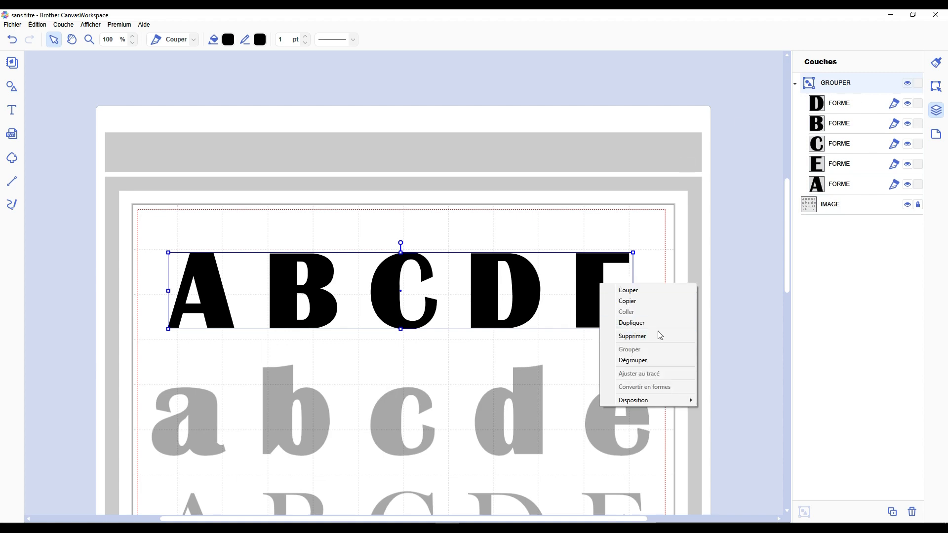
click(919, 83)
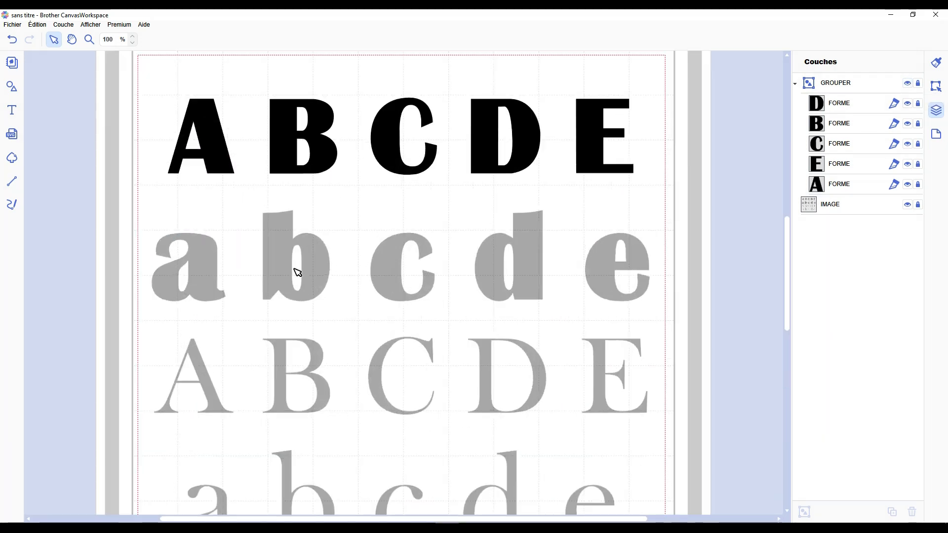
scroll(298, 273, down, 2)
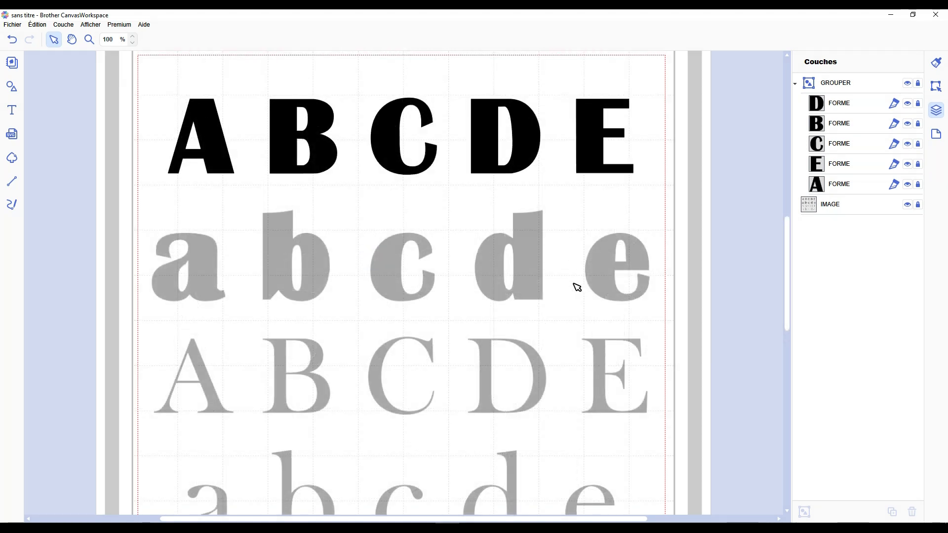
scroll(580, 288, down, 2)
scroll(589, 298, down, 2)
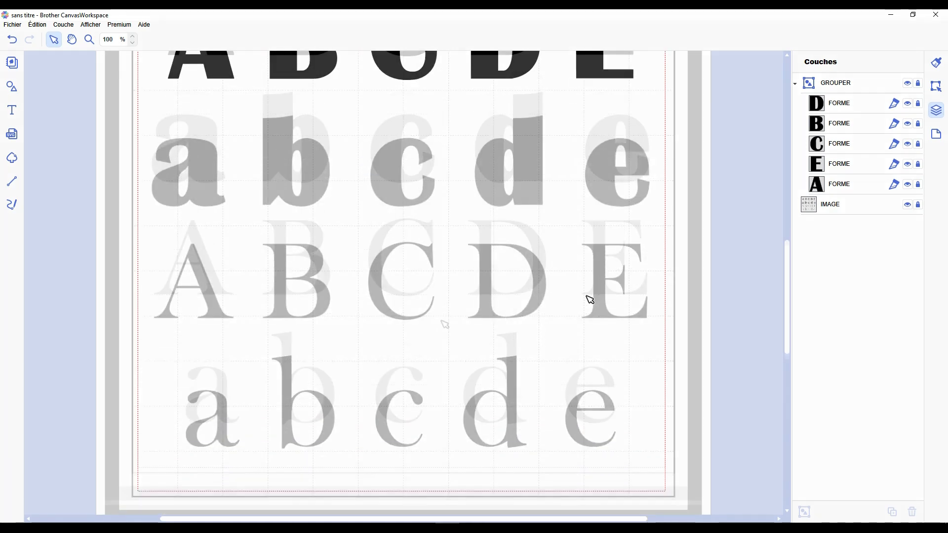
scroll(327, 258, up, 3)
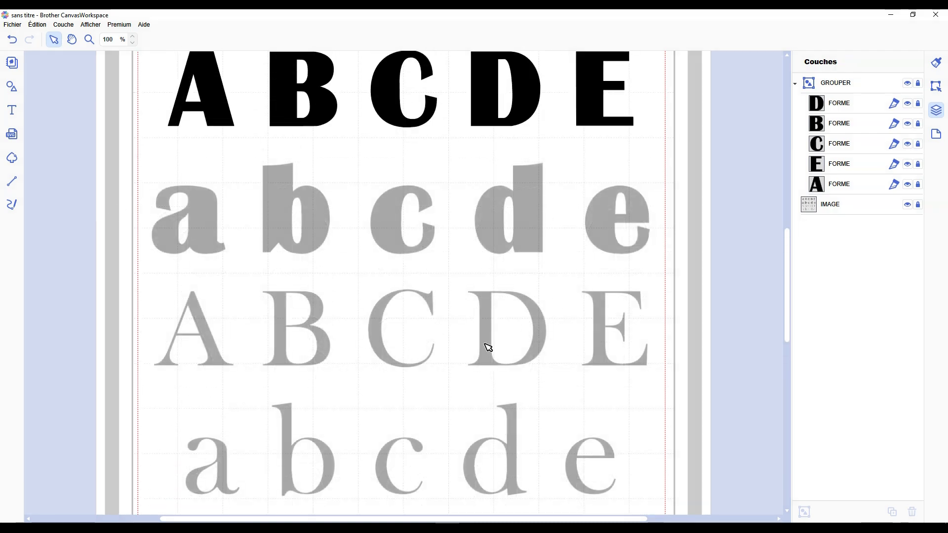
scroll(383, 370, down, 4)
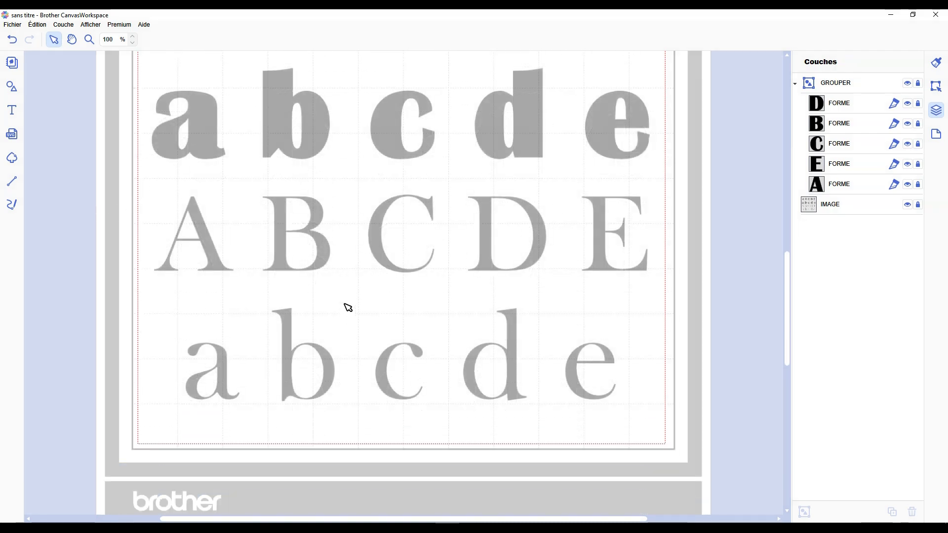
scroll(348, 308, up, 2)
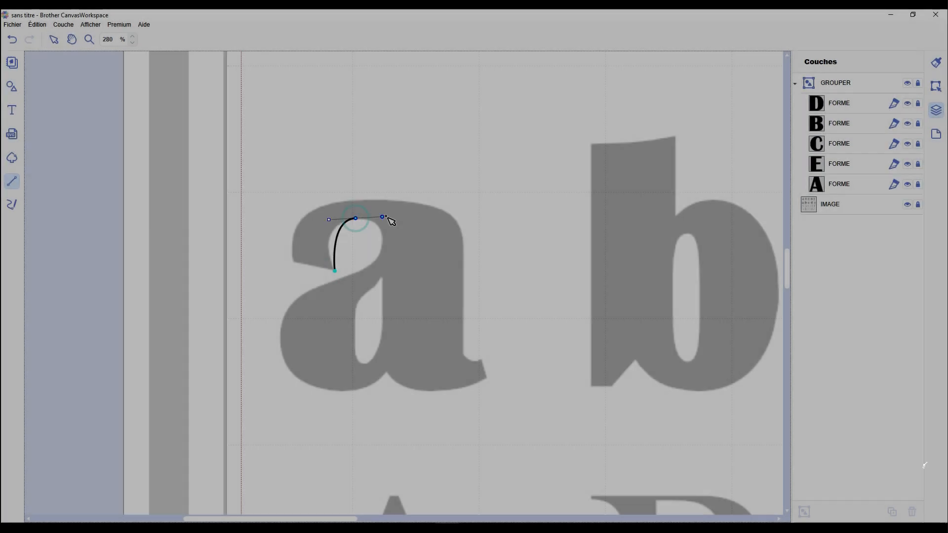
Trace the outer contour of the bold lowercase a as a closed path with curved segments
click(380, 255)
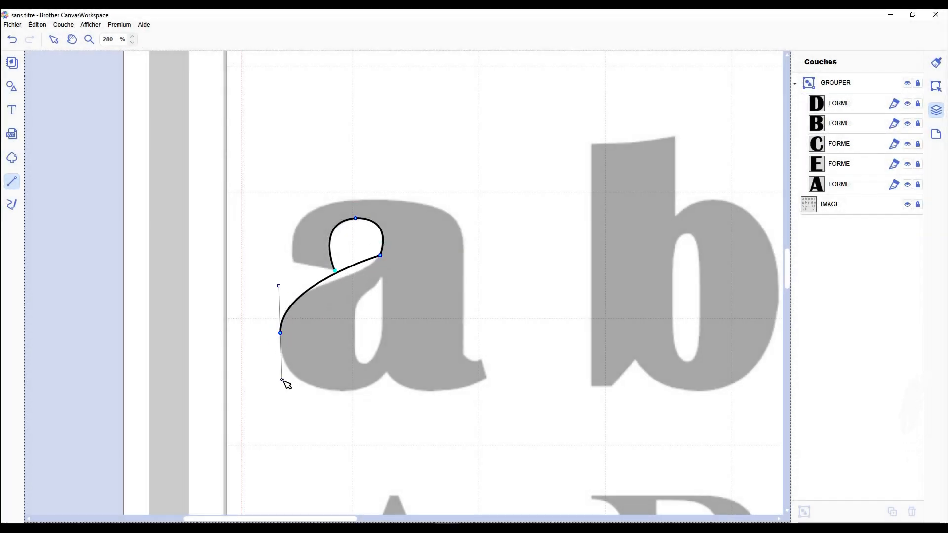
click(463, 237)
drag(395, 201, 351, 201)
click(290, 253)
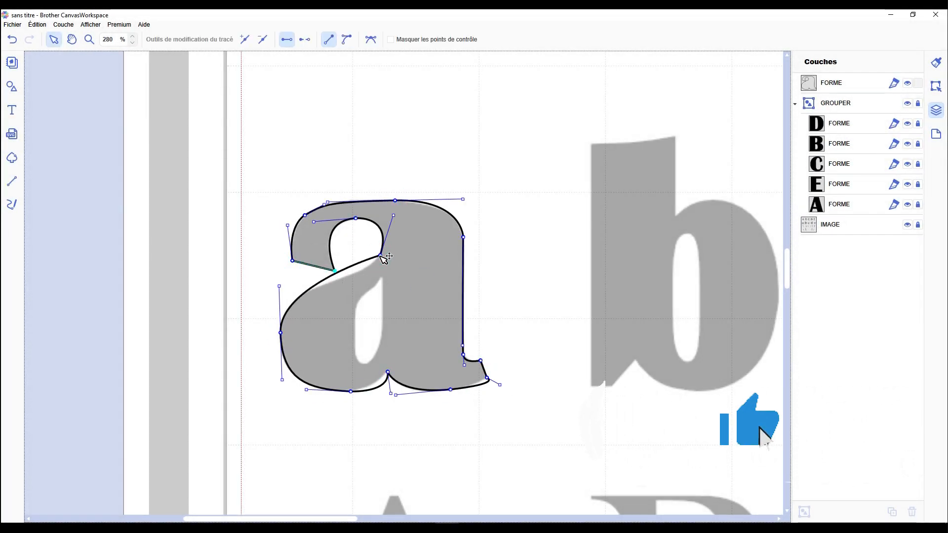
Adjust the curves of the lowercase a's lower bowl and foot to fit the letter's outline
click(367, 278)
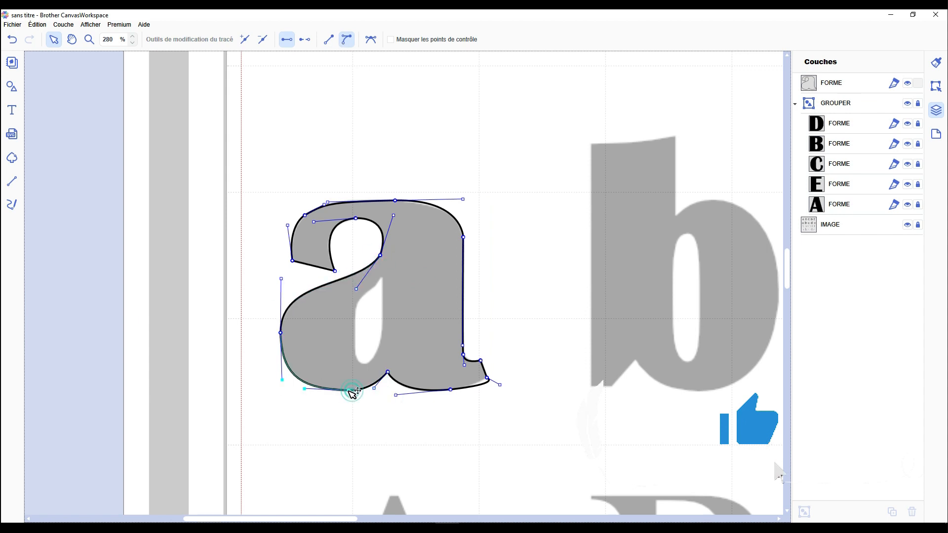
click(463, 227)
click(326, 191)
Refine the top of the lowercase a by smoothing its upper-left curve and reshaping the upper-right shoulder to the letter
scroll(326, 191, up, 3)
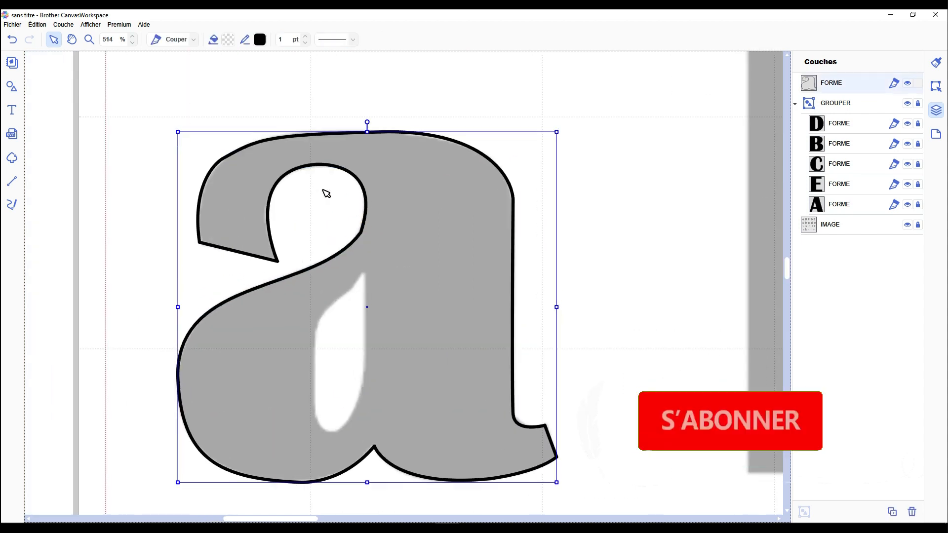
double_click(216, 168)
click(216, 168)
drag(223, 159, 250, 141)
click(222, 162)
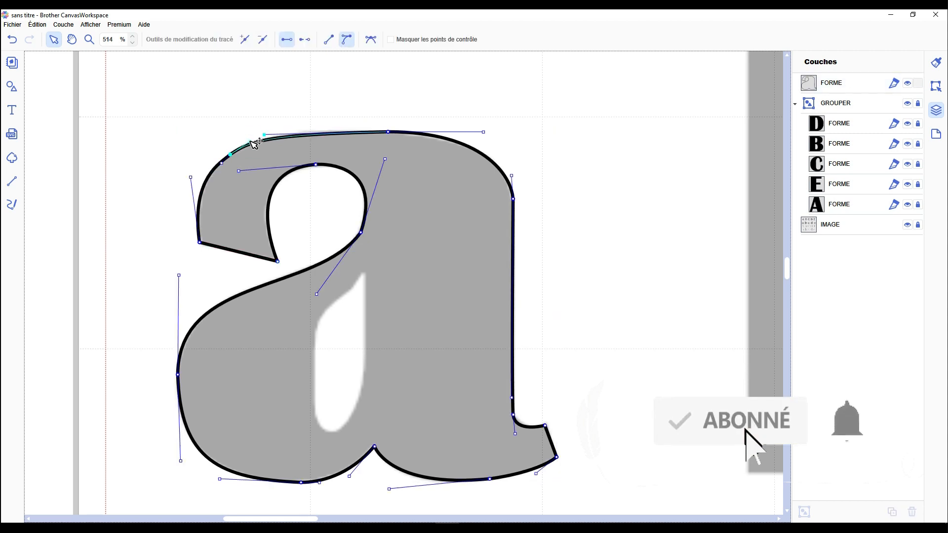
drag(483, 131, 450, 129)
drag(512, 176, 512, 159)
drag(513, 199, 512, 205)
drag(511, 164, 512, 153)
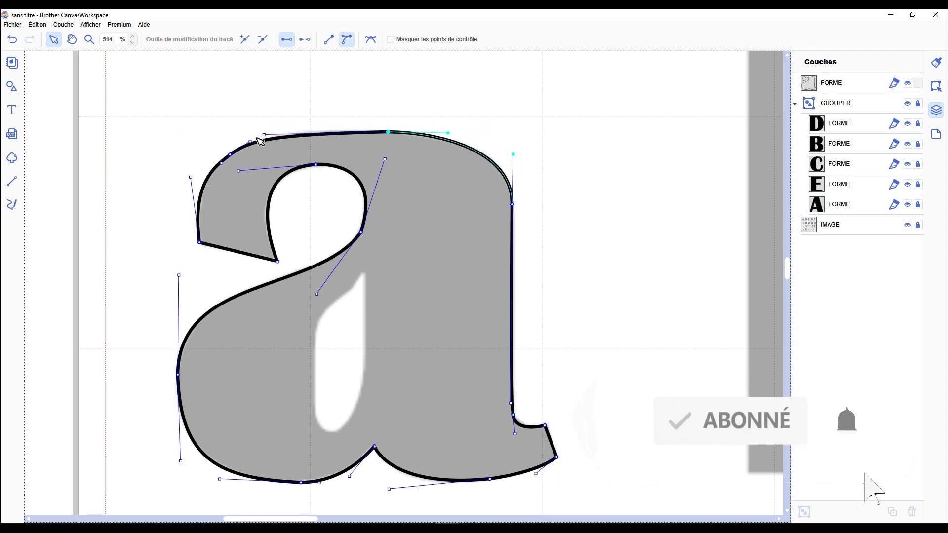
Trace the inner counter of the lowercase a as a closed path with a curved lower end
double_click(209, 398)
click(12, 181)
click(365, 271)
click(365, 378)
drag(314, 415, 285, 364)
click(319, 319)
click(352, 288)
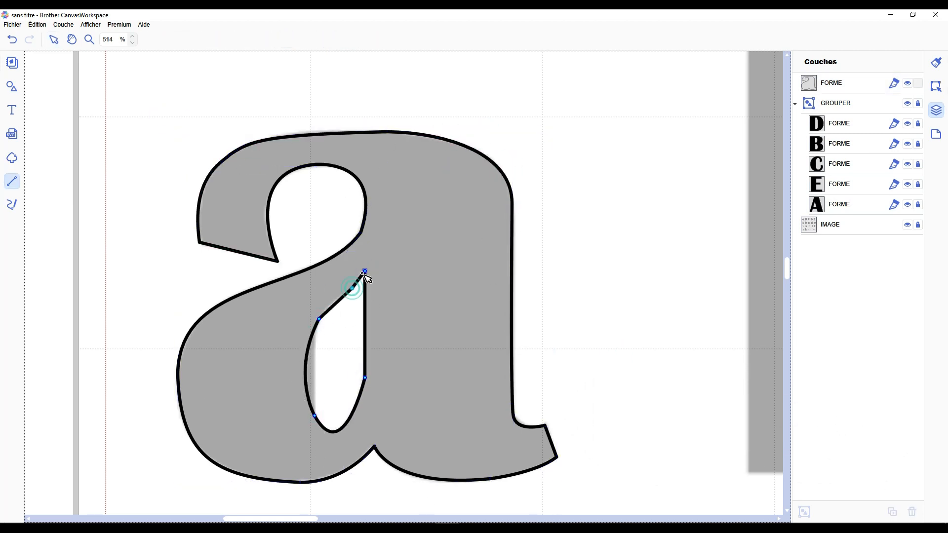
click(365, 271)
Convert the segments of the lowercase a's counter to curves and reshape its lower part to follow the letter
drag(274, 233, 390, 450)
click(347, 39)
drag(349, 391, 355, 419)
drag(331, 403, 332, 454)
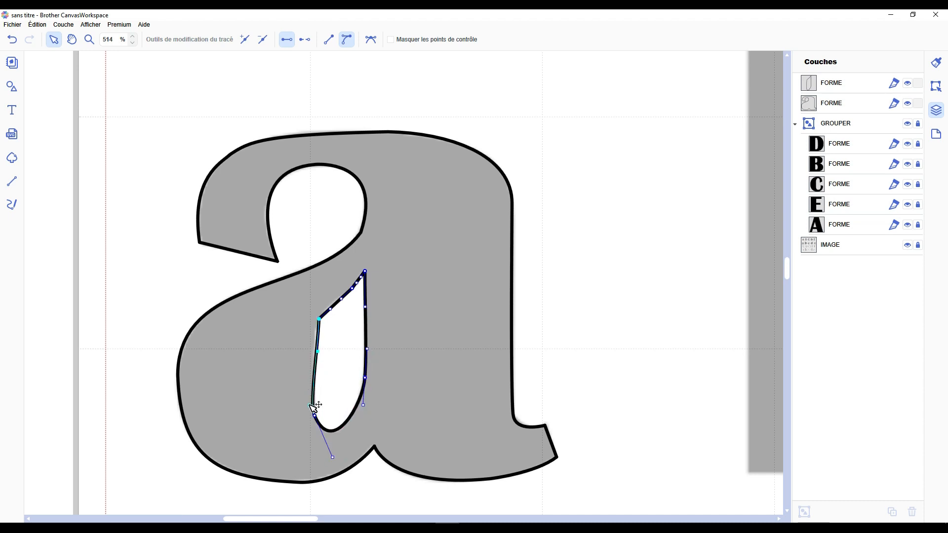
Combine the lowercase a's outline and counter into one black-filled shape with the counter left open
scroll(352, 291, down, 4)
drag(245, 167, 487, 364)
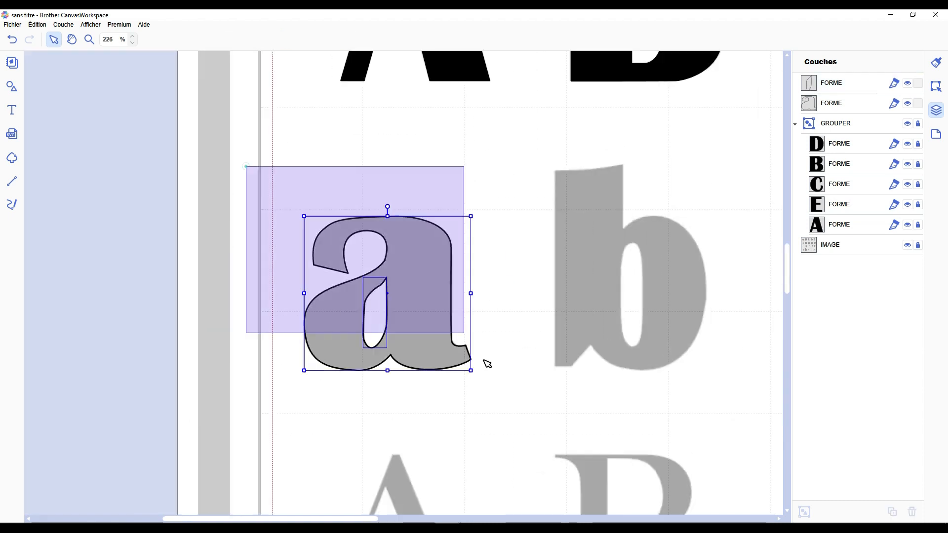
click(936, 87)
click(937, 110)
click(836, 84)
Trace the outer contour of the lowercase b as a closed path and fit its stem and bowl to the letter
scroll(705, 325, up, 1)
click(11, 181)
click(316, 144)
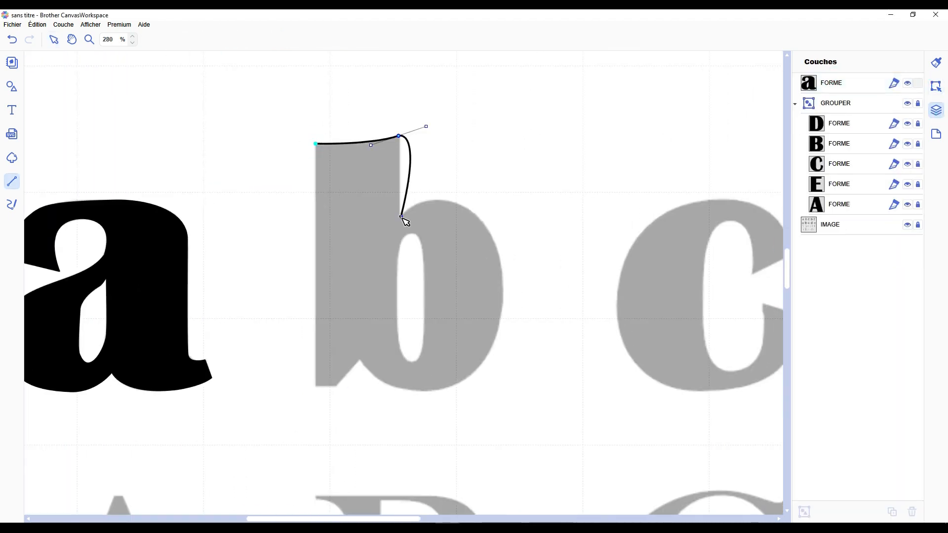
drag(360, 361, 346, 327)
click(336, 385)
click(316, 386)
click(316, 144)
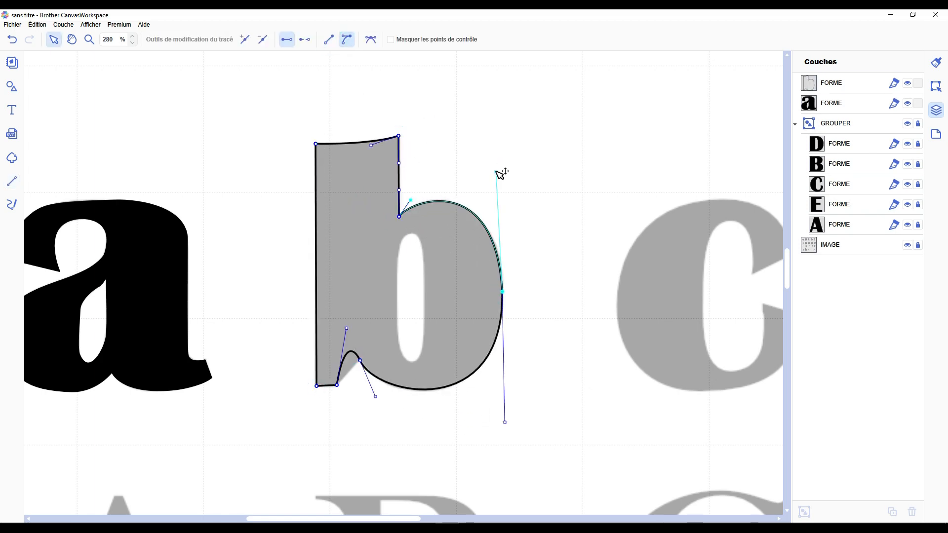
key(Escape)
Trace the narrow oval counter of the lowercase b as a closed curved path
scroll(425, 298, up, 2)
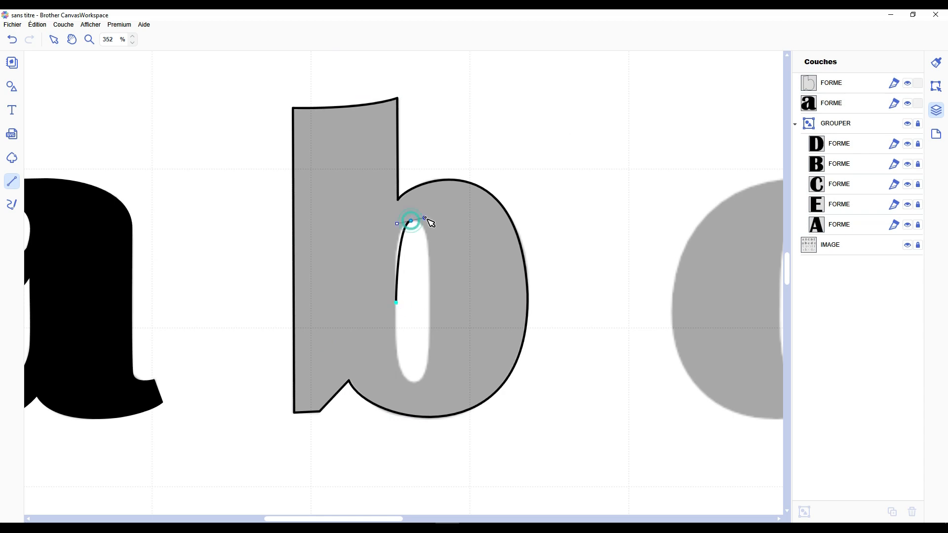
click(395, 300)
drag(410, 381, 405, 383)
click(578, 280)
Combine the lowercase b's outline and counter into one black-filled shape
scroll(578, 280, down, 3)
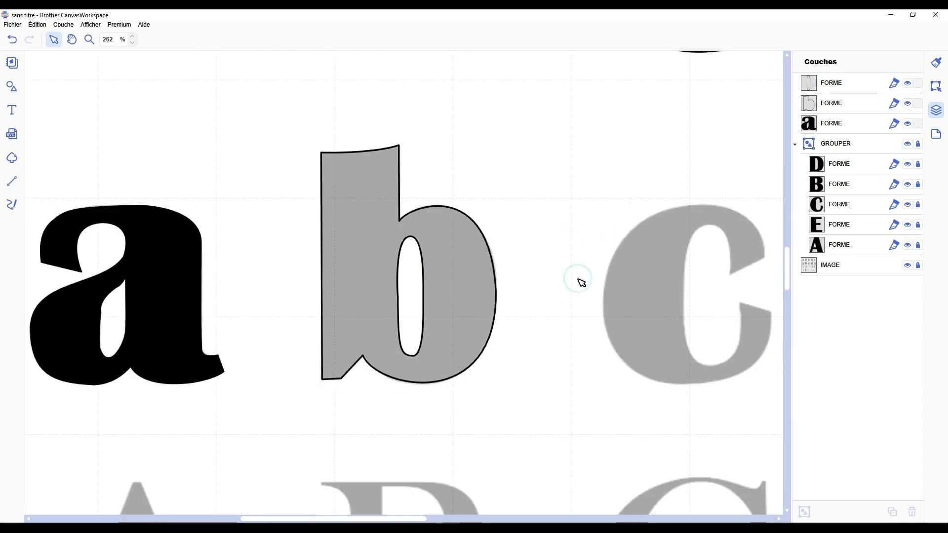
click(936, 87)
click(936, 110)
click(832, 85)
Trace the lowercase c roughly as a closed path with straight segments between its key contour points
drag(403, 519, 478, 521)
click(12, 181)
scroll(400, 213, up, 2)
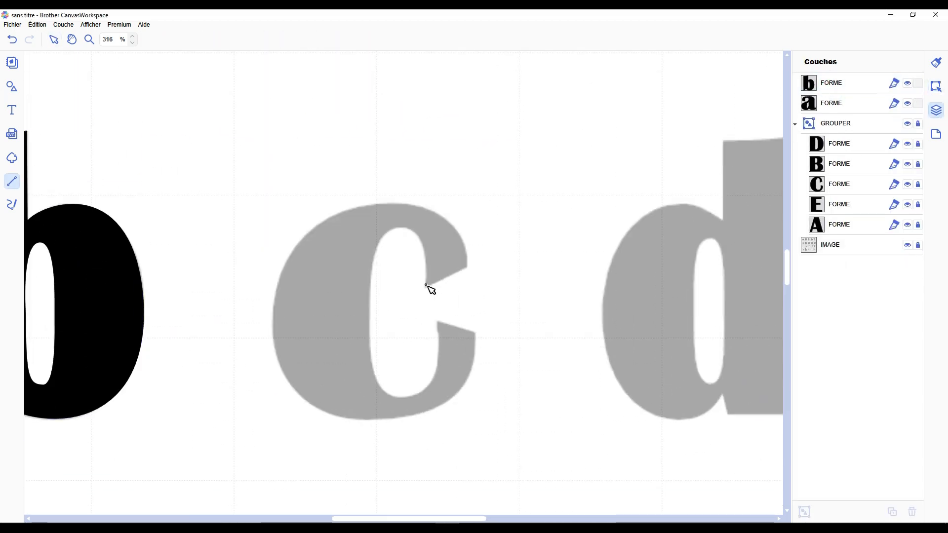
click(272, 314)
click(385, 420)
click(475, 335)
click(438, 320)
click(467, 267)
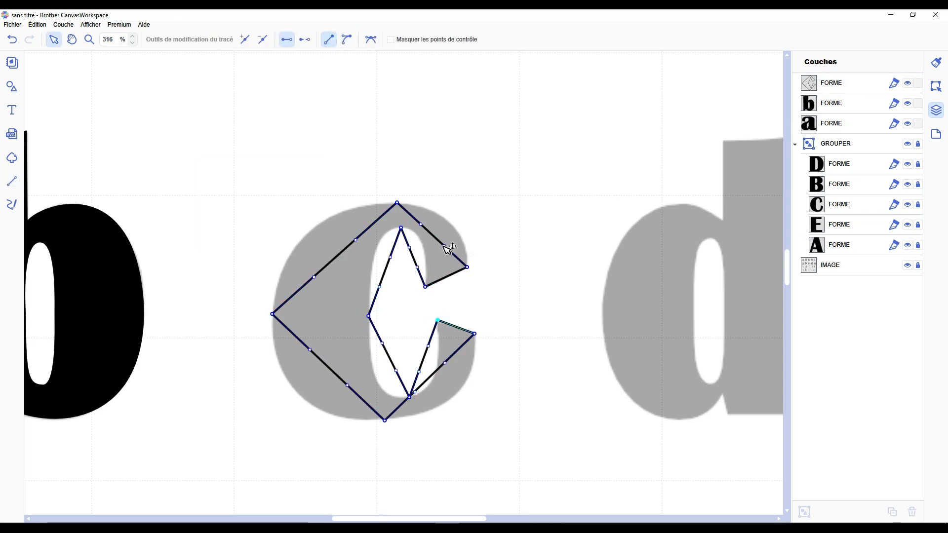
Bend the outer segments of the lowercase c into curves that follow the letter's outer edge
drag(444, 245, 466, 227)
drag(420, 224, 434, 203)
drag(355, 240, 343, 201)
drag(314, 277, 271, 238)
drag(309, 350, 273, 385)
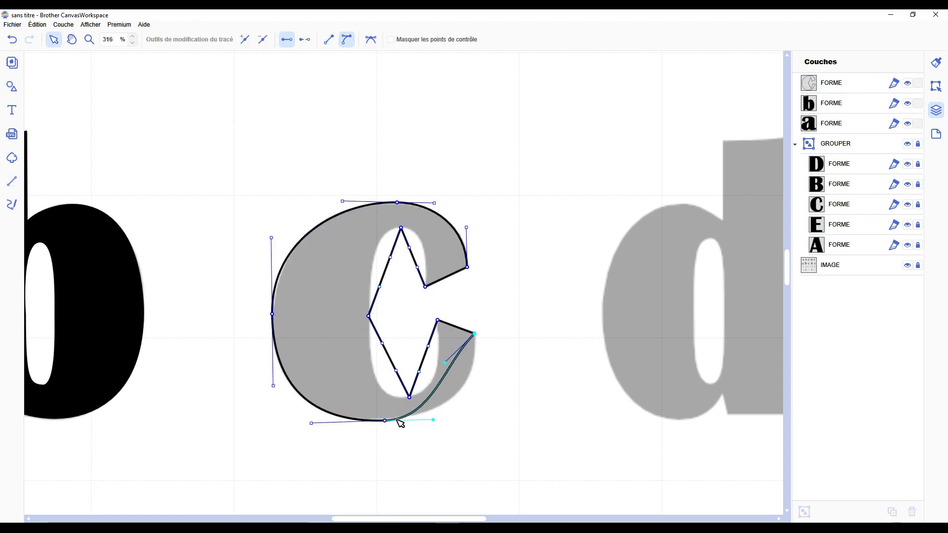
Bend the inner segments of the lowercase c into curves that follow the letter's opening
scroll(480, 396, up, 3)
drag(439, 327, 461, 334)
drag(426, 364, 460, 392)
drag(393, 363, 361, 410)
drag(372, 324, 347, 355)
drag(368, 241, 364, 152)
drag(411, 183, 445, 166)
drag(423, 213, 438, 208)
Trace the outer contour of the lowercase d as a closed path with a slanted curved top and rounded bowl
scroll(405, 283, down, 5)
drag(442, 519, 510, 519)
click(12, 181)
click(382, 98)
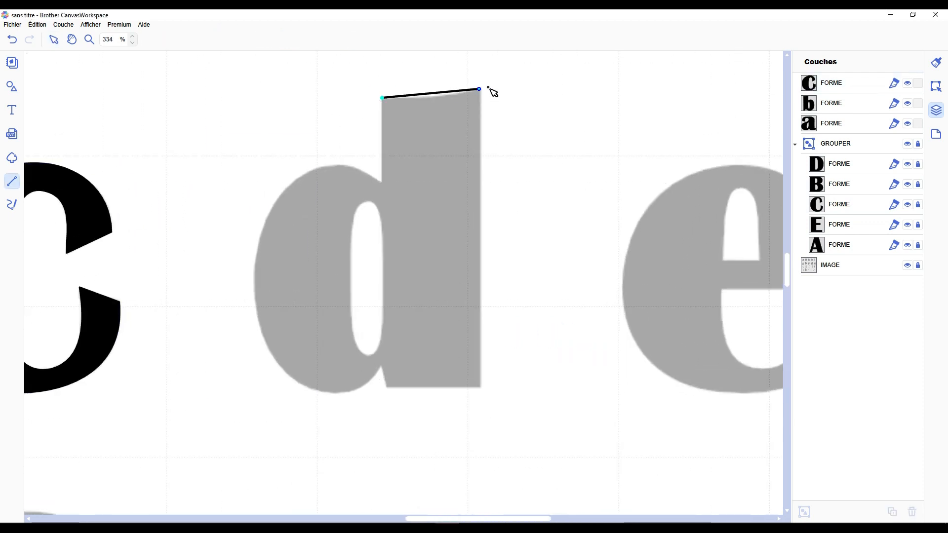
drag(479, 89, 512, 75)
click(480, 387)
click(387, 387)
click(380, 366)
mouse_move(253, 283)
mouse_down()
mouse_move(217, 105)
mouse_move(249, 133)
mouse_up()
drag(382, 183, 393, 201)
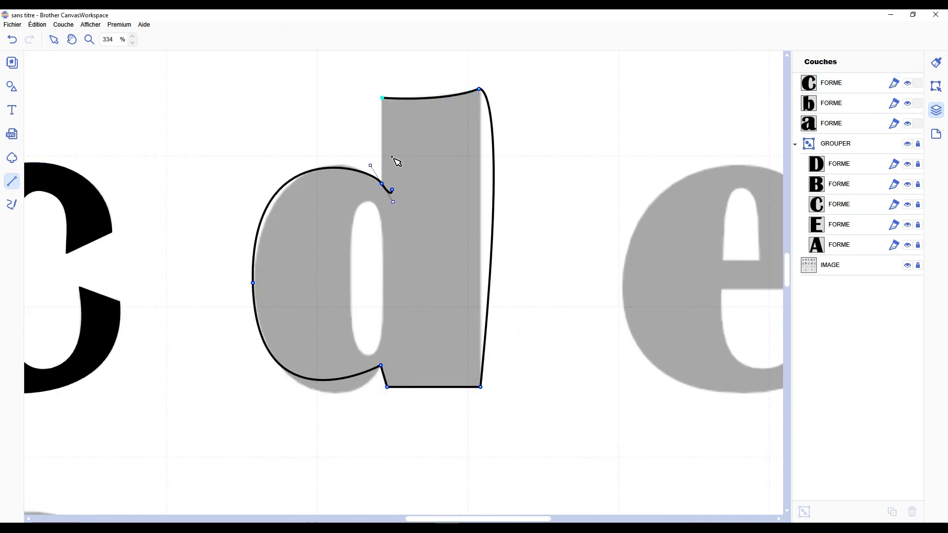
click(382, 98)
Straighten the lowercase d's stem and fit its bowl curves to the letter, and trace its oval counter as a closed path
click(493, 178)
click(328, 39)
click(387, 387)
click(381, 366)
drag(256, 432, 262, 428)
drag(381, 366, 374, 398)
drag(249, 133, 253, 161)
drag(370, 166, 352, 156)
drag(250, 187, 250, 180)
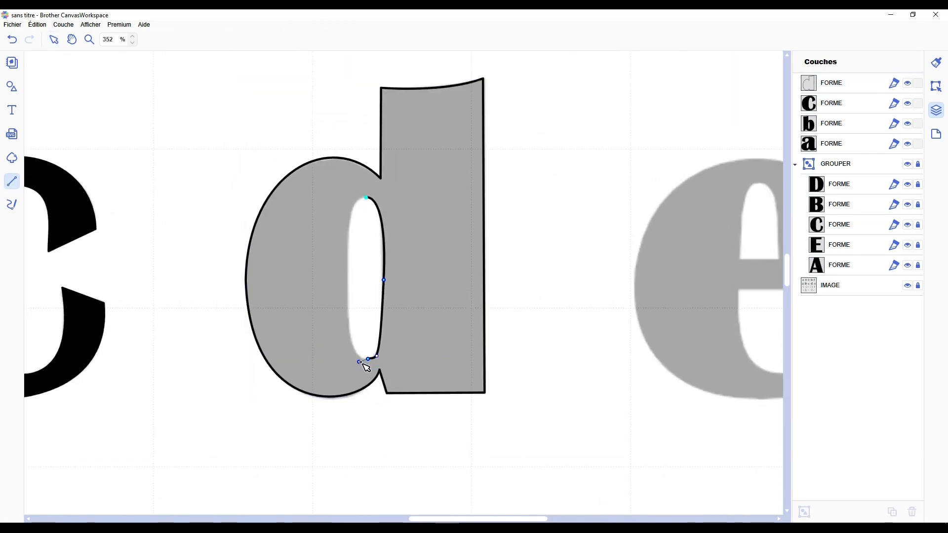
click(366, 197)
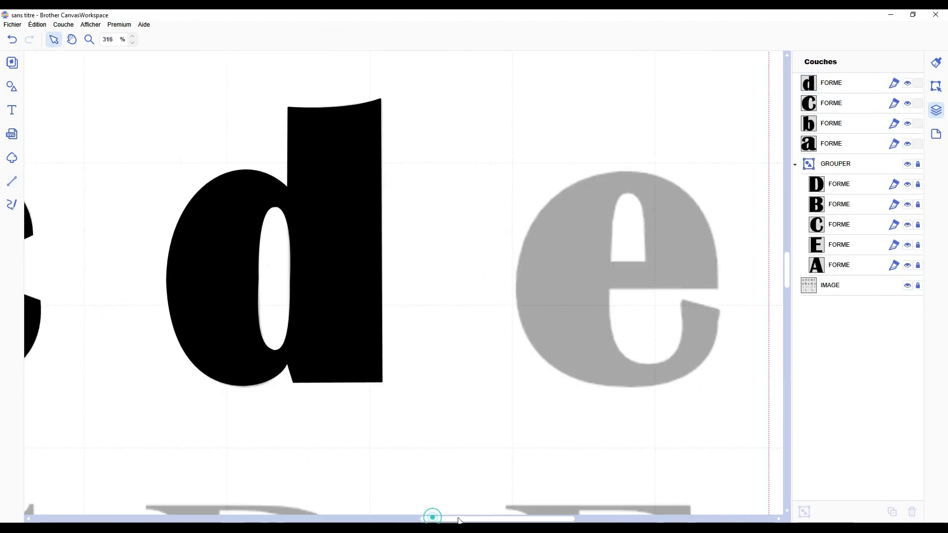
Trace the outer contour of the lowercase e from its crossbar over the top and down the rounded outer side
scroll(426, 292, up, 2)
click(426, 292)
click(578, 291)
drag(452, 126, 317, 131)
drag(294, 293, 294, 338)
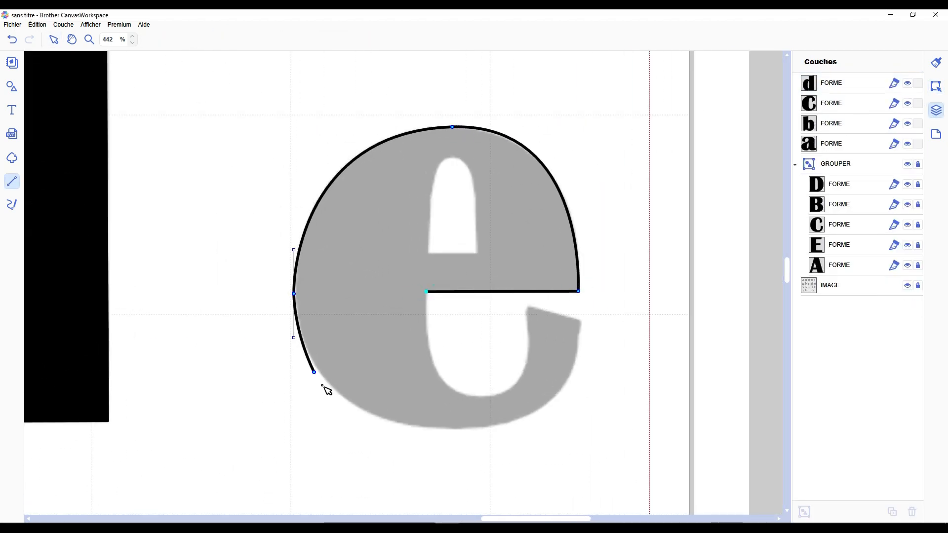
Finish the outline of the lowercase e around its lower bowl and inner curve, closing it at the crossbar's starting point
drag(470, 428, 615, 420)
click(580, 321)
click(529, 306)
drag(488, 396, 441, 396)
click(425, 292)
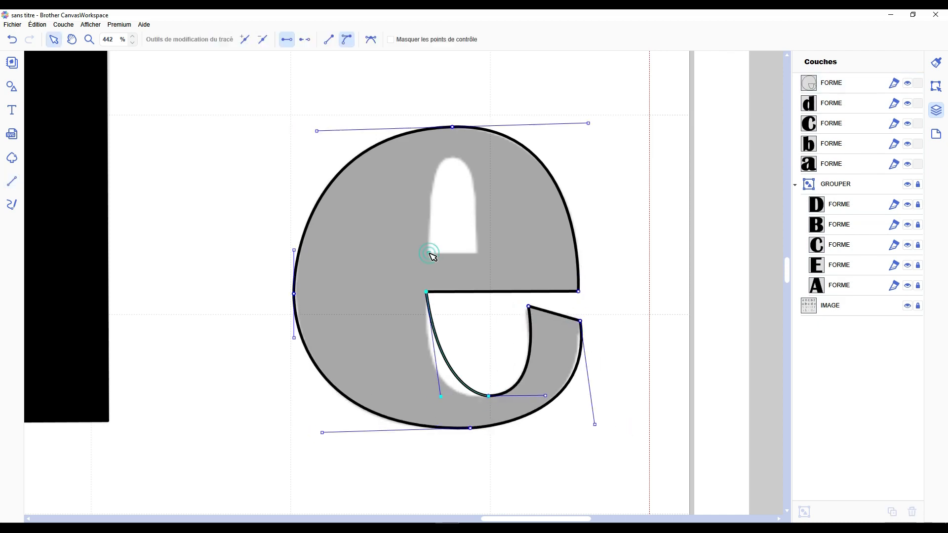
Adjust the curve handles of the e outline so its outer and inner curves follow the grey template
click(584, 260)
click(588, 421)
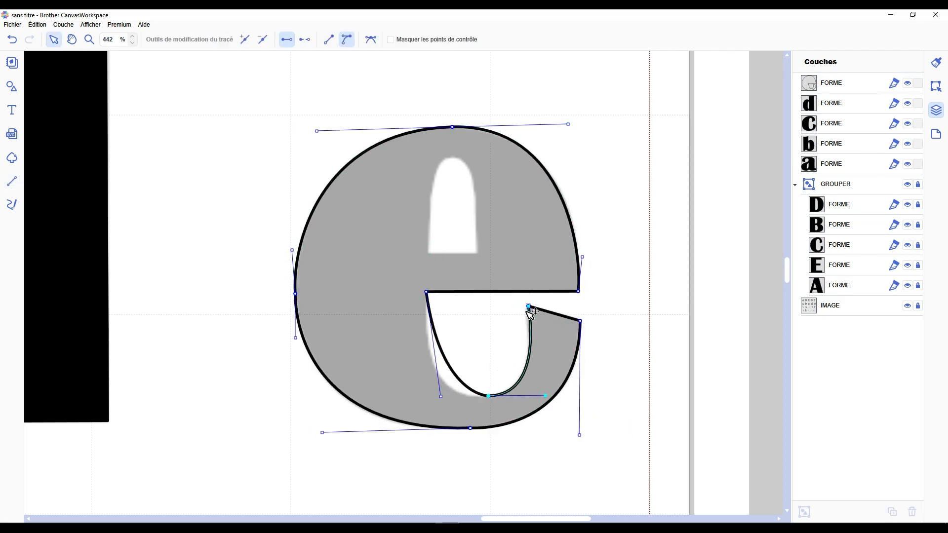
drag(440, 396, 416, 414)
click(630, 193)
Trace the enclosed counter of the e as a closed path with a rounded top
click(12, 181)
click(429, 253)
click(477, 253)
drag(457, 158, 433, 157)
click(428, 253)
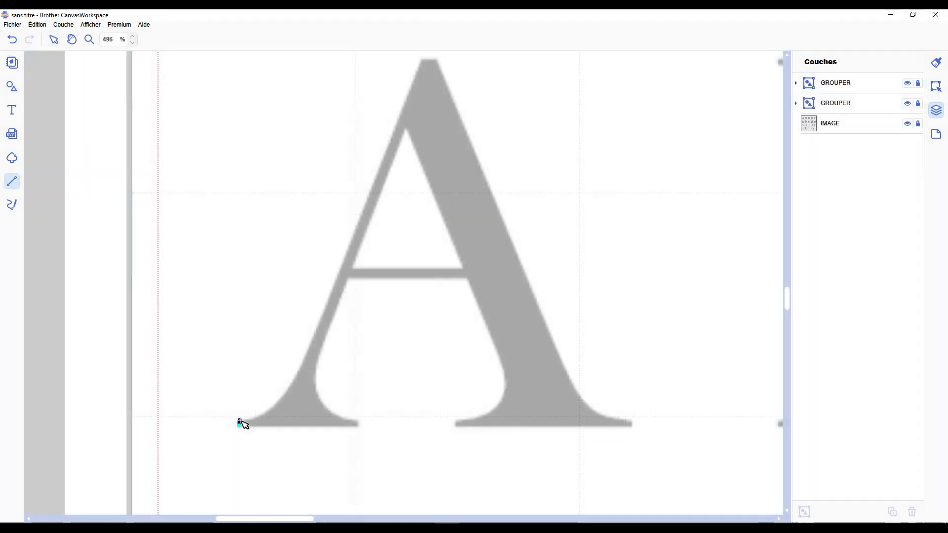
Trace the outer outline of the capital A as a closed path, including its serifs and the crossbar's underside
click(297, 374)
click(421, 60)
click(436, 60)
click(567, 376)
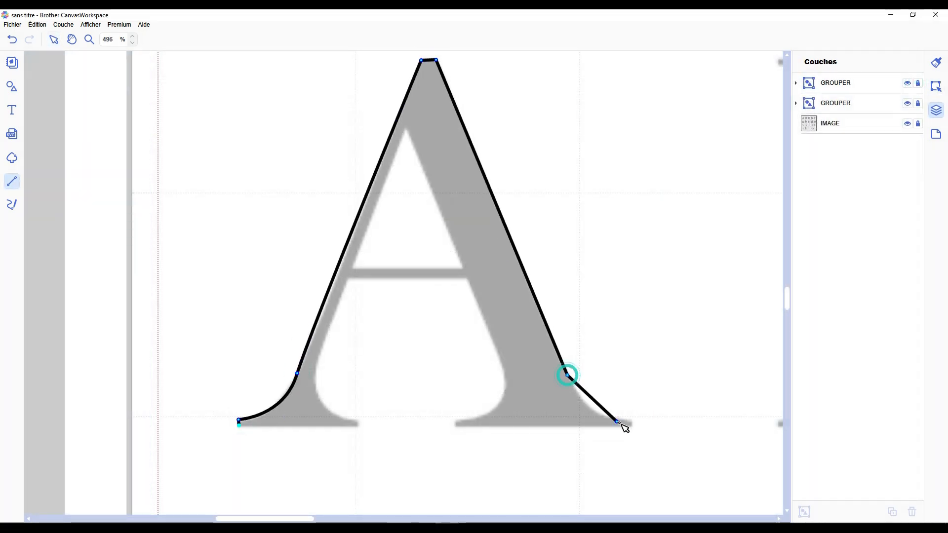
click(630, 427)
click(455, 427)
click(455, 421)
drag(504, 369, 493, 327)
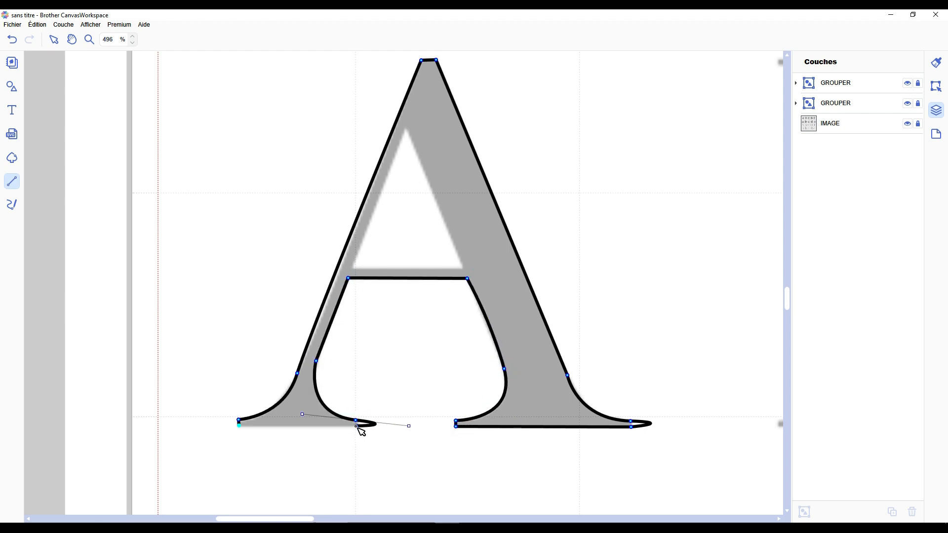
double_click(356, 427)
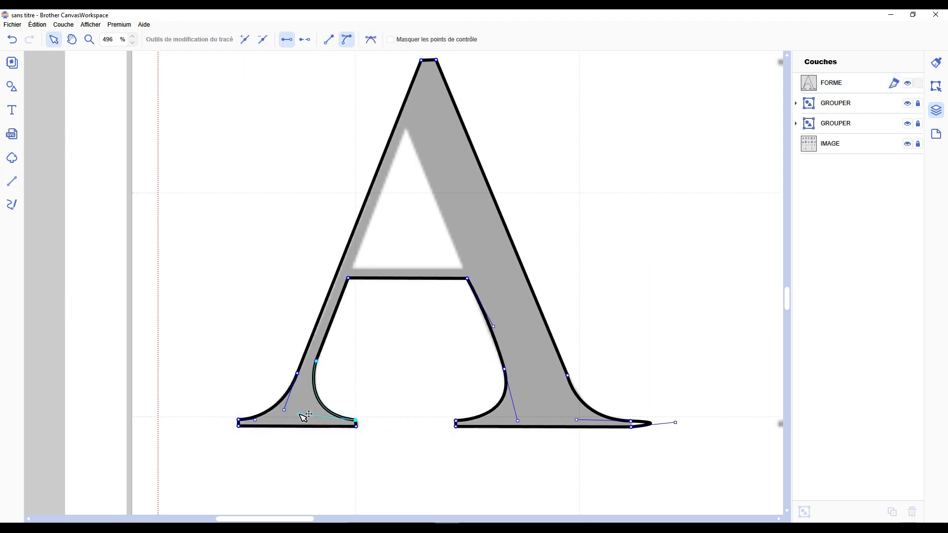
Refine the A outline by straightening the serif end segments and reshaping the curves of both feet
scroll(310, 419, up, 2)
scroll(304, 359, down, 5)
click(544, 220)
click(329, 39)
drag(597, 398, 599, 380)
drag(492, 397, 533, 403)
scroll(530, 404, down, 4)
drag(274, 519, 298, 518)
click(478, 313)
click(328, 38)
scroll(400, 355, up, 2)
drag(386, 396, 399, 397)
scroll(399, 399, up, 7)
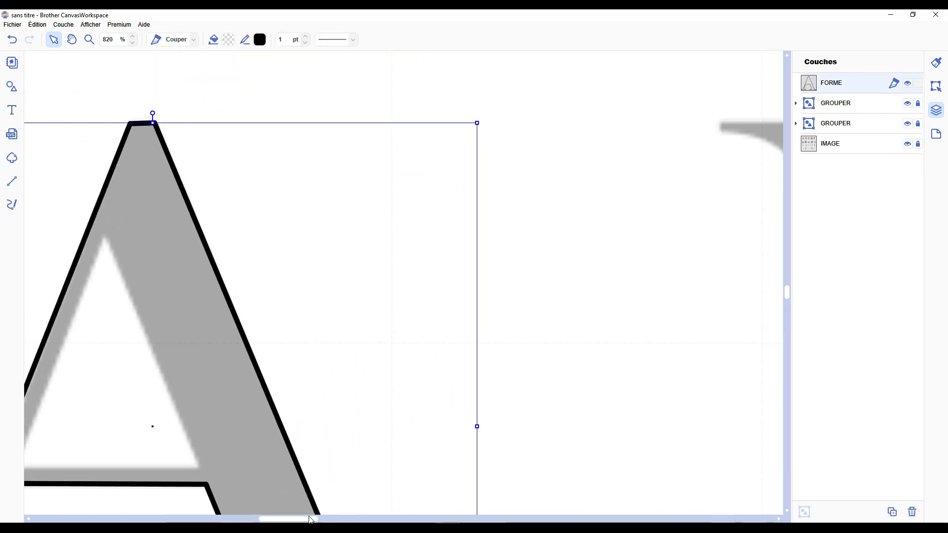
drag(310, 519, 288, 519)
click(501, 233)
Trace the inner triangle of the A as a closed path and fit its apex to the template
scroll(502, 236, down, 3)
click(12, 181)
click(355, 373)
click(429, 179)
click(508, 374)
click(355, 373)
double_click(430, 180)
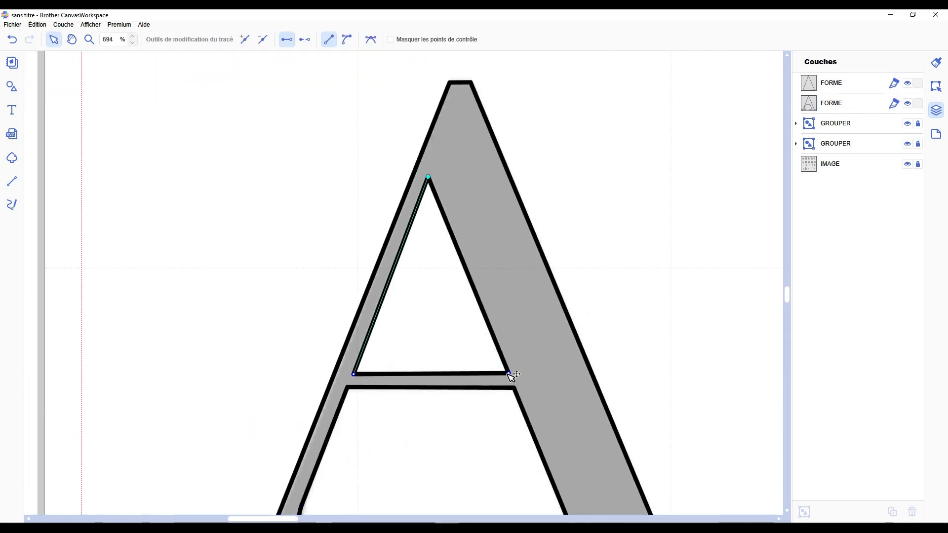
Combine the A outline and its inner triangle into one shape and fill it with black
scroll(509, 375, down, 5)
click(936, 86)
click(936, 110)
click(229, 40)
click(339, 311)
click(548, 334)
Trace the outer outline of the capital B as a closed path, with both bowls, the stem and the serifs
drag(263, 519, 401, 518)
scroll(395, 314, up, 2)
click(12, 181)
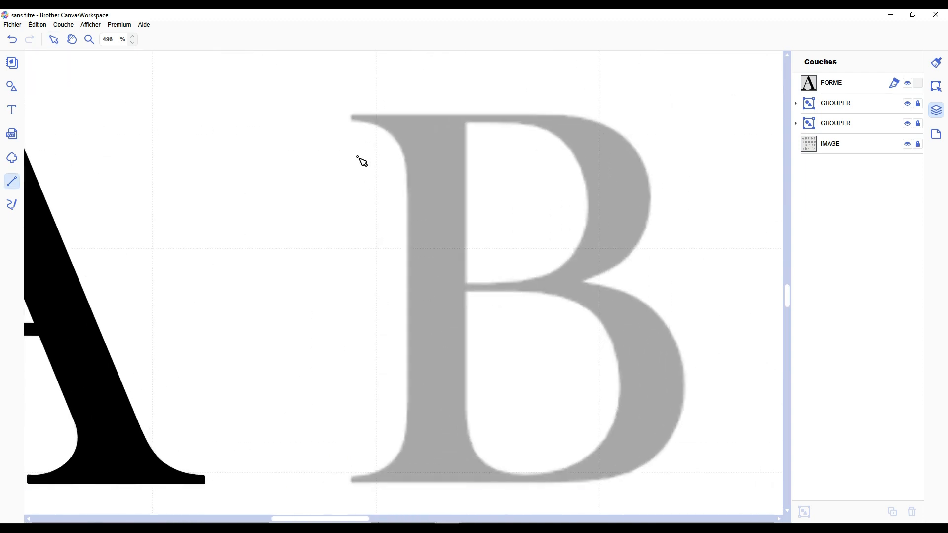
drag(650, 204, 650, 291)
click(583, 282)
drag(684, 396, 678, 503)
click(568, 481)
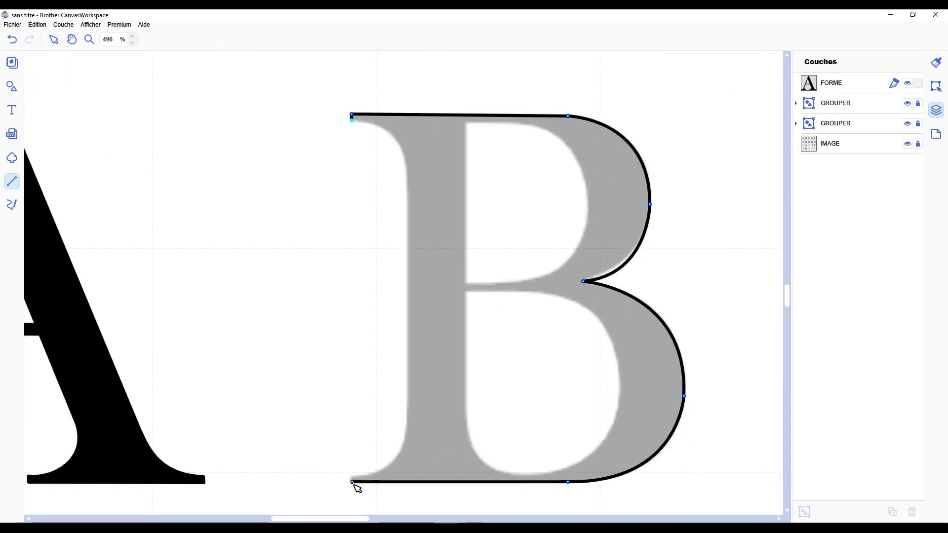
click(350, 481)
click(351, 475)
click(408, 427)
double_click(407, 162)
Reshape the upper bowl of the B outline so its curves match the template
drag(650, 275, 602, 286)
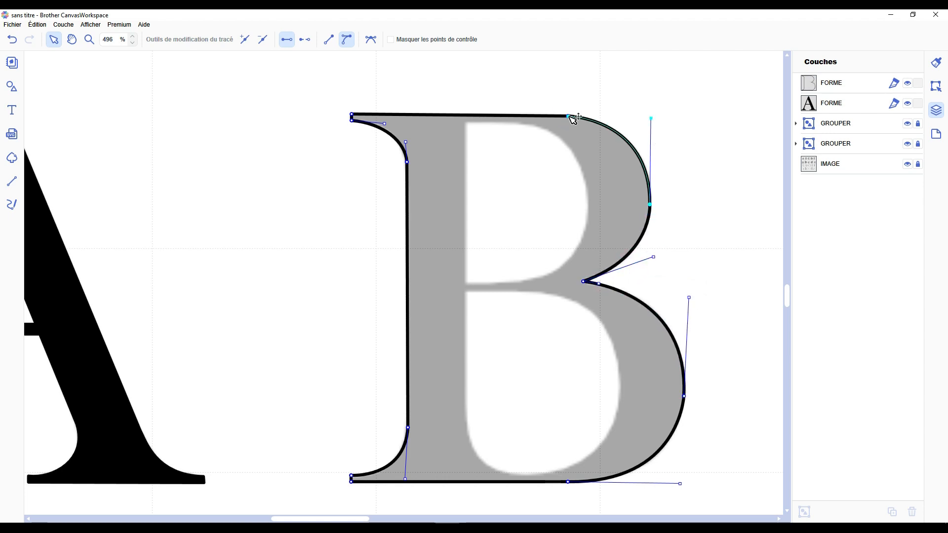
click(650, 204)
drag(651, 118, 658, 130)
drag(647, 219, 648, 216)
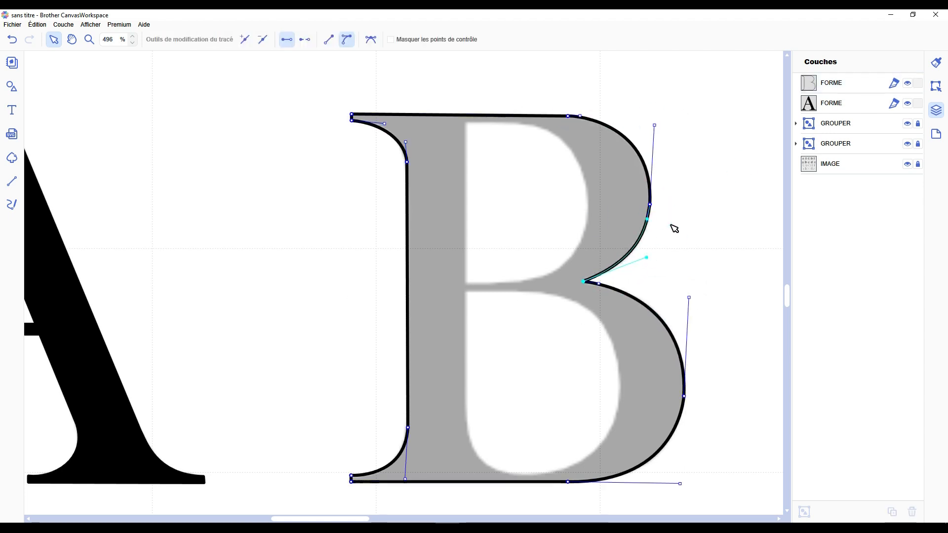
Trace the upper counter of the B as a closed path
click(12, 181)
click(466, 123)
click(521, 279)
click(465, 284)
click(466, 123)
Trace the lower counter of the B as a closed path
click(465, 292)
click(539, 291)
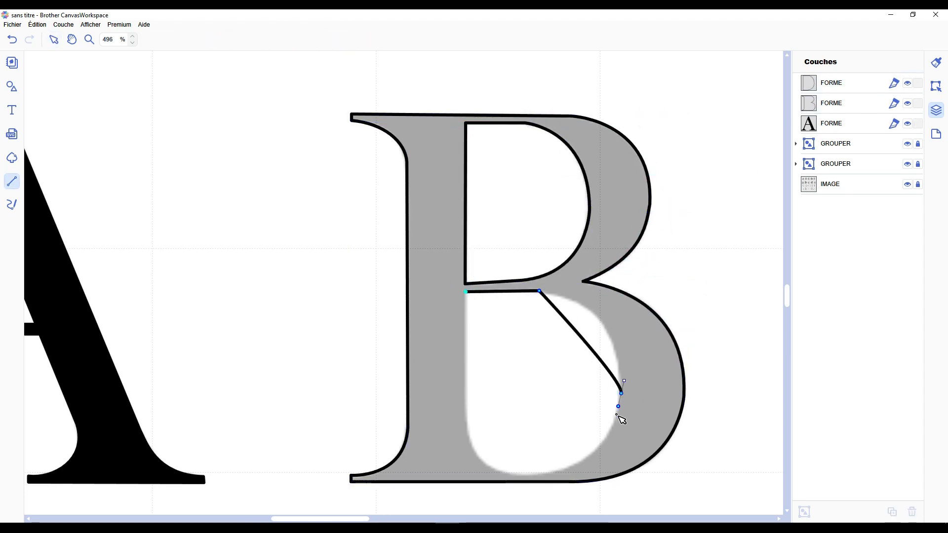
click(621, 393)
drag(524, 475, 520, 480)
click(465, 292)
Reshape the curves of the B's upper counter to fit the template
click(54, 40)
double_click(589, 200)
click(590, 208)
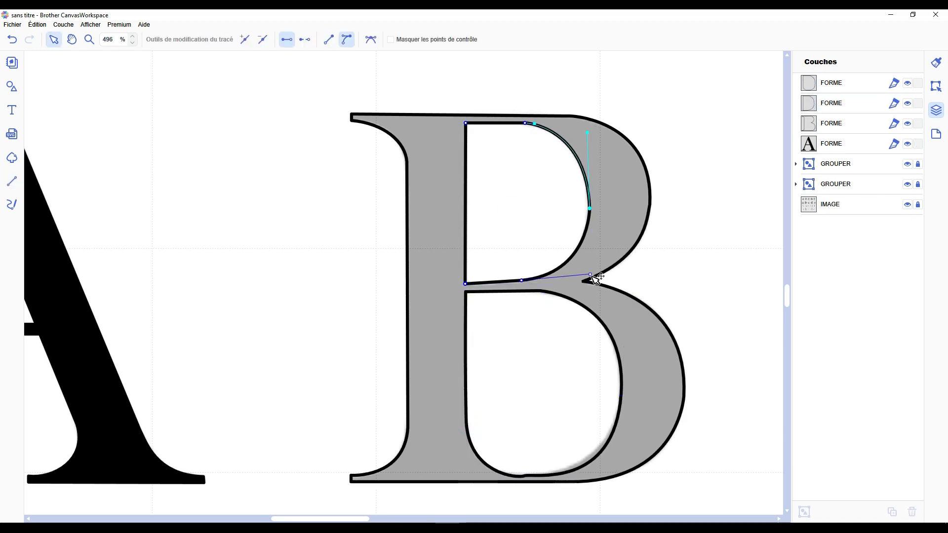
Adjust the nodes and handles of the B's lower counter until its curves follow the template
double_click(543, 292)
click(544, 293)
drag(615, 491, 616, 477)
click(509, 476)
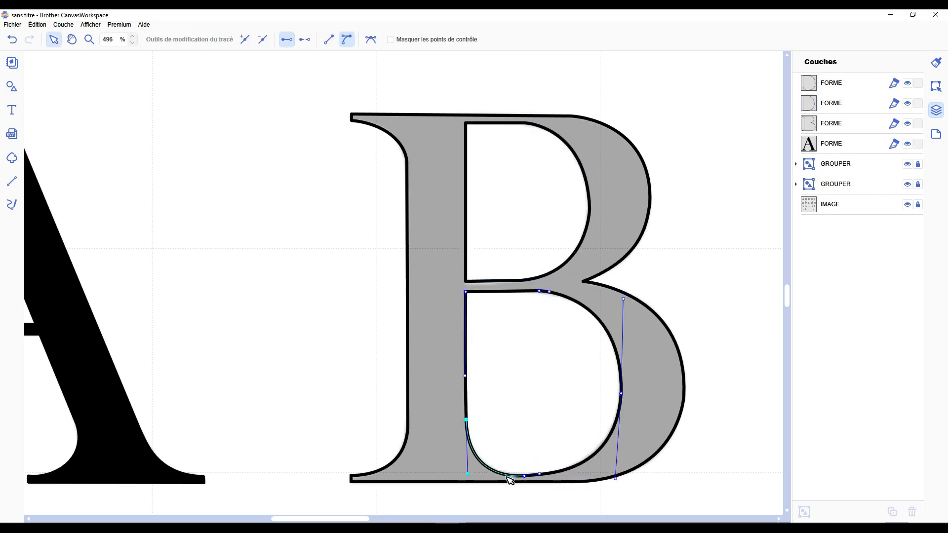
click(270, 299)
scroll(622, 428, up, 3)
double_click(622, 429)
click(624, 428)
click(742, 444)
Combine the B outline with its two counters and fill the letter with black
scroll(742, 444, down, 1)
scroll(743, 444, down, 2)
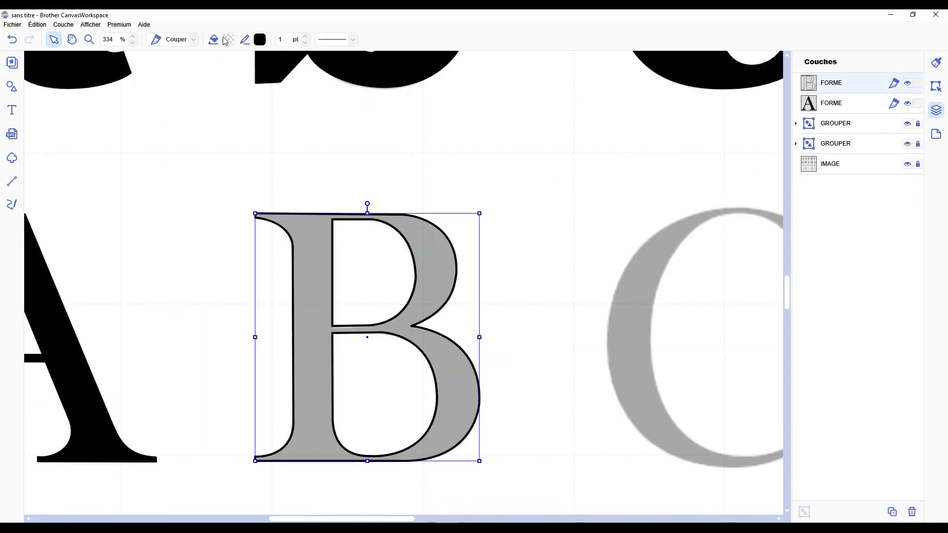
click(398, 512)
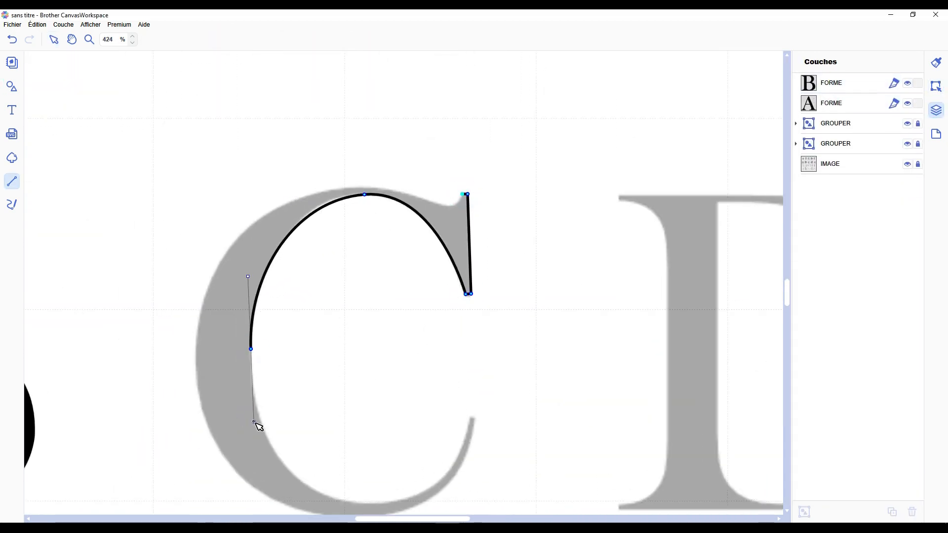
Continue the capital C path down its inner curve and around the thin lower tip
drag(254, 422, 246, 445)
scroll(247, 443, down, 5)
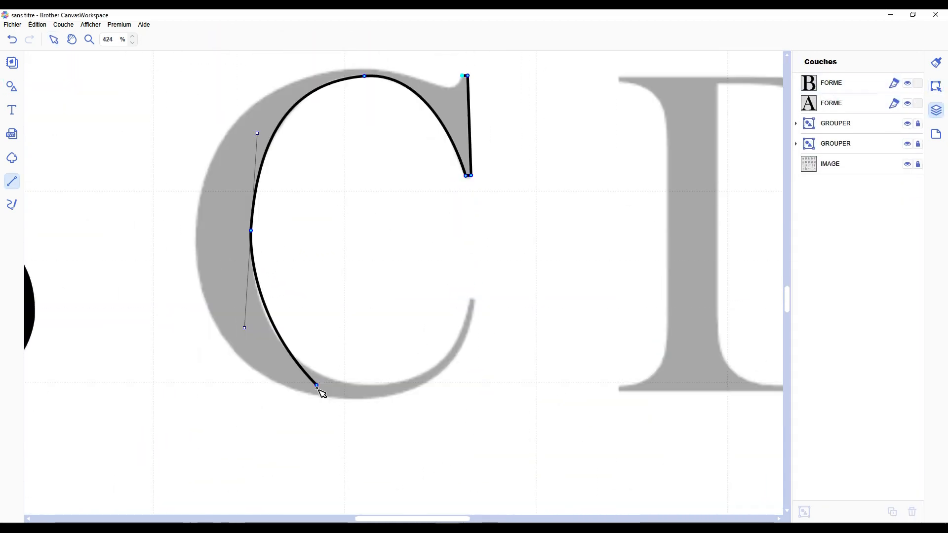
drag(354, 384, 404, 379)
drag(471, 298, 485, 235)
click(475, 298)
Trace the outer curve of the C back up to the upper serif and close the path
drag(341, 399, 212, 385)
drag(196, 220, 205, 155)
scroll(208, 157, up, 3)
drag(359, 139, 467, 139)
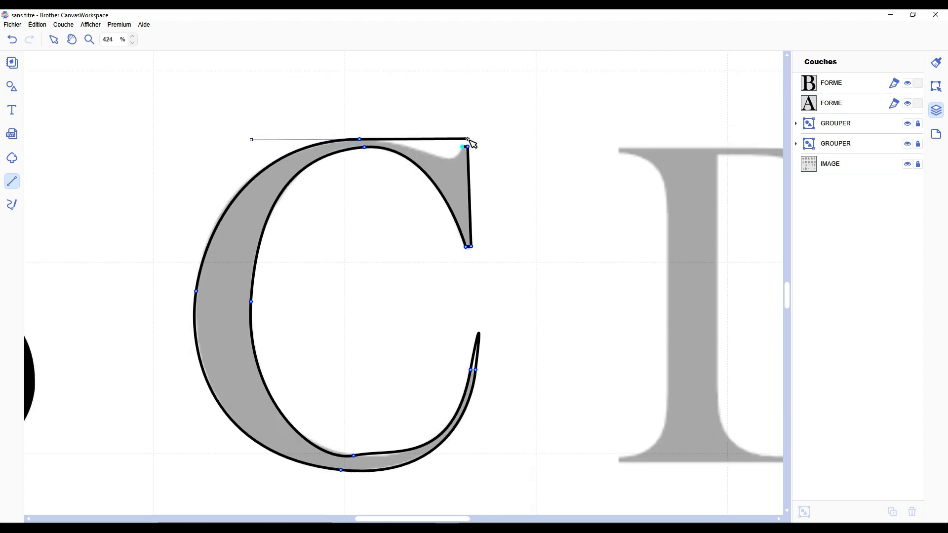
click(462, 146)
Adjust the nodes and handles at the top of the C so the upper arc and serif notch fit the template
double_click(471, 238)
scroll(473, 239, up, 4)
click(519, 342)
drag(463, 223, 467, 246)
click(346, 234)
drag(325, 221, 431, 220)
drag(505, 270, 496, 286)
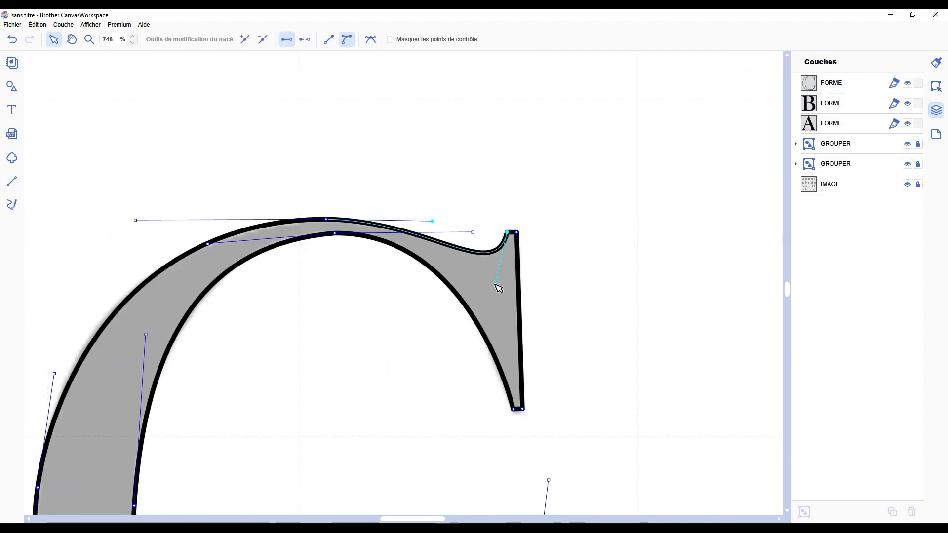
drag(135, 220, 136, 222)
Reshape the outer and inner curves of the C's lower half with their handles
scroll(244, 359, down, 6)
scroll(244, 359, left, 5)
drag(336, 245, 344, 240)
scroll(346, 242, right, 4)
mouse_move(581, 470)
mouse_down()
mouse_move(552, 470)
mouse_move(575, 466)
mouse_up()
drag(554, 444, 551, 439)
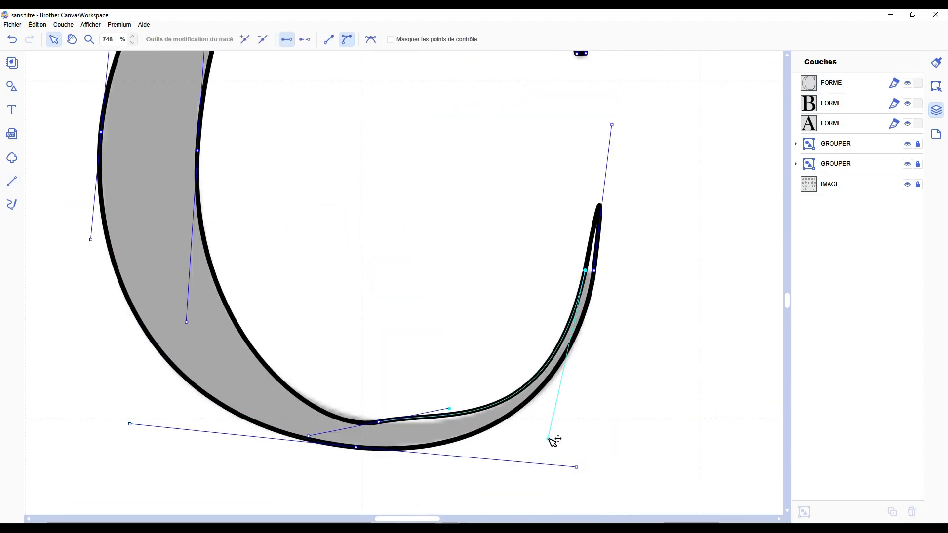
Make the end segment of the C's lower tip straight and smooth the inner bottom curve
click(599, 212)
click(329, 40)
drag(449, 408, 438, 419)
drag(308, 437, 300, 419)
scroll(415, 140, down, 5)
Fine-tune the handles of the C's upper arc and fill the letter with black
click(414, 140)
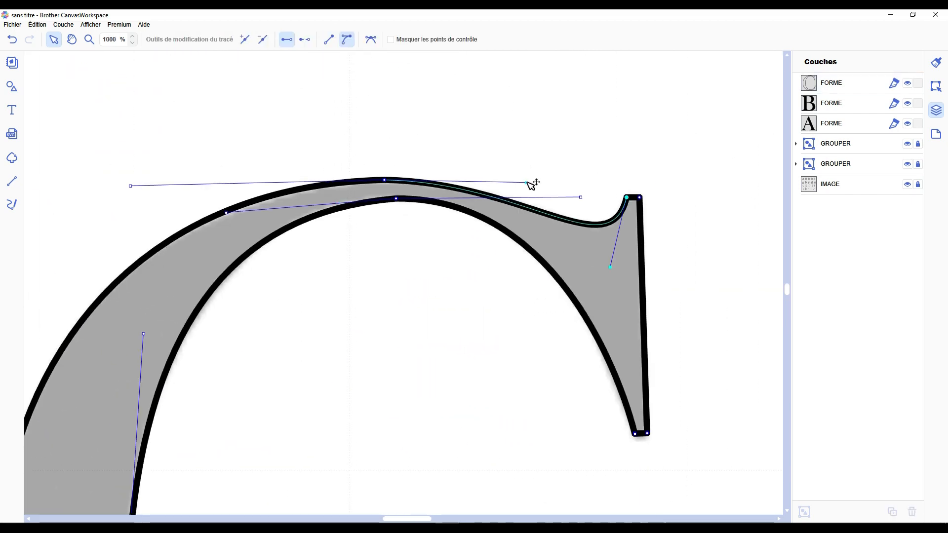
click(578, 197)
scroll(577, 197, down, 5)
click(228, 38)
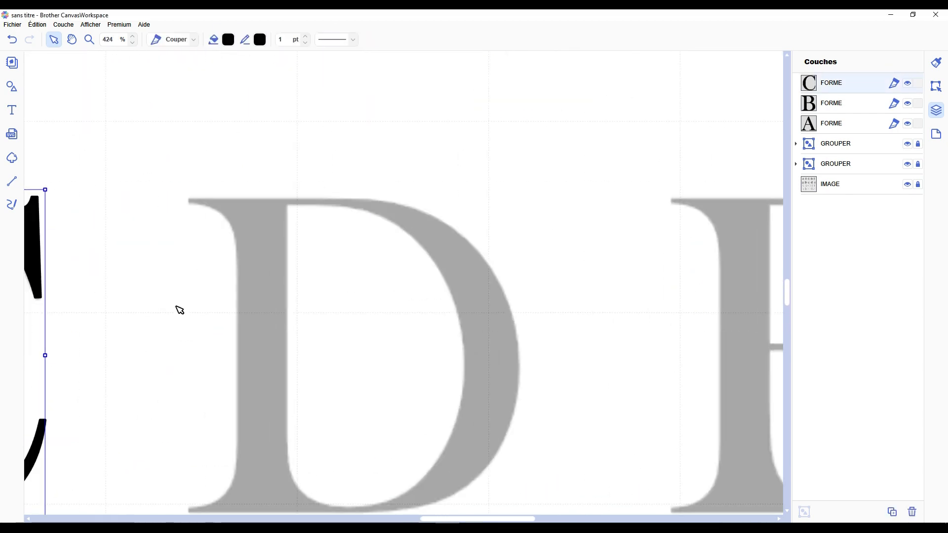
Trace the outer outline of the capital D as a closed path, including the bowl, stem and serifs
scroll(178, 311, down, 2)
click(246, 106)
click(451, 108)
drag(619, 308, 619, 497)
click(448, 461)
click(245, 462)
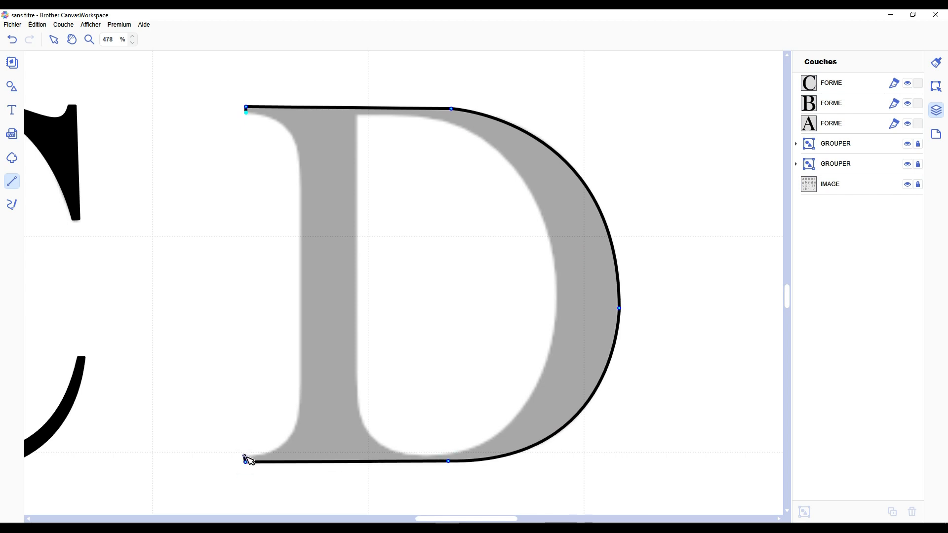
click(246, 456)
drag(299, 416, 306, 373)
click(299, 152)
click(246, 113)
Curve the D's serif-to-stem transitions and adjust the start of its bowl to match the template
click(346, 40)
drag(280, 138, 297, 129)
drag(298, 416, 300, 409)
drag(291, 459, 298, 461)
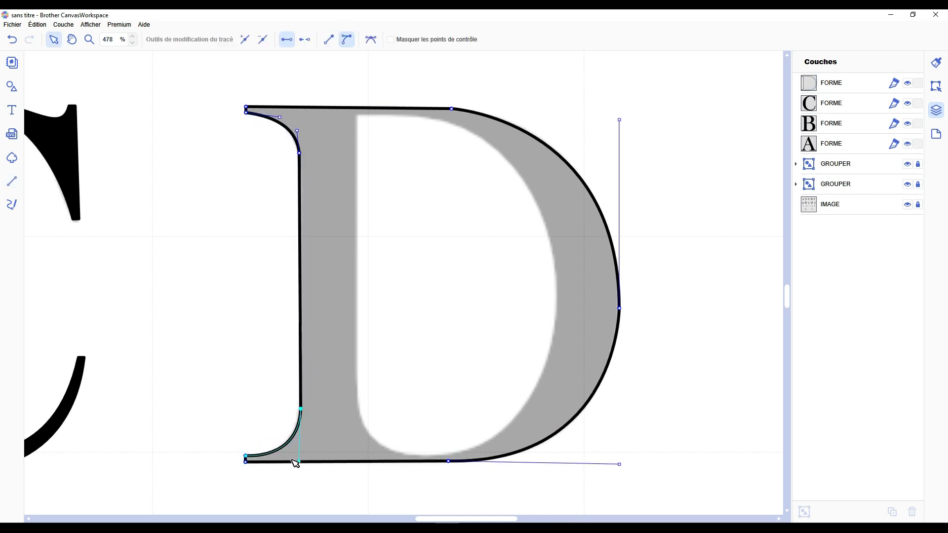
drag(452, 109, 464, 109)
Trace the counter of the D as a closed path
click(12, 182)
click(357, 115)
click(414, 115)
drag(557, 309, 552, 498)
click(410, 455)
click(357, 392)
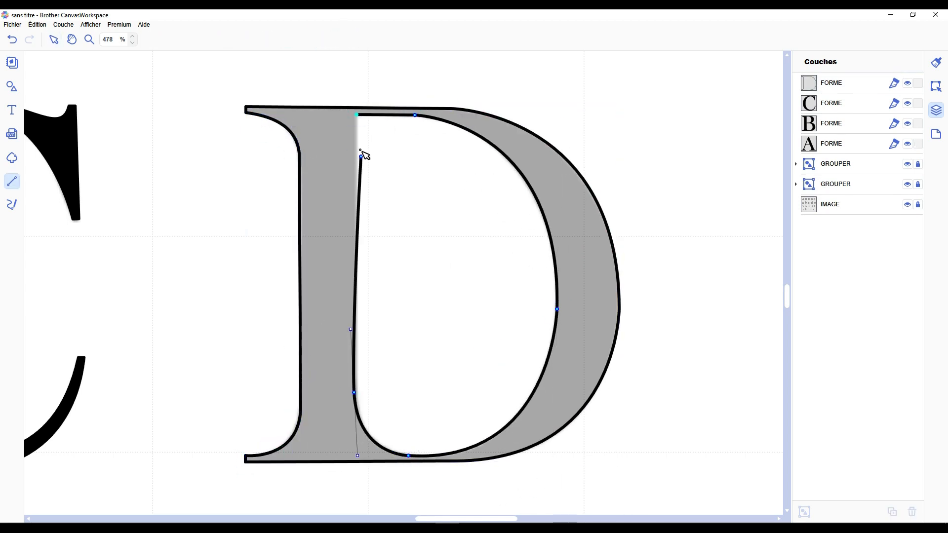
click(356, 114)
Refine the D counter's stem edge, lower corner curve and upper curve to fit the template
click(356, 392)
click(347, 40)
drag(373, 413, 359, 458)
drag(415, 115, 426, 116)
click(514, 279)
Combine the D outline and its counter into one shape and fill it with black
scroll(516, 283, down, 3)
drag(275, 123, 584, 412)
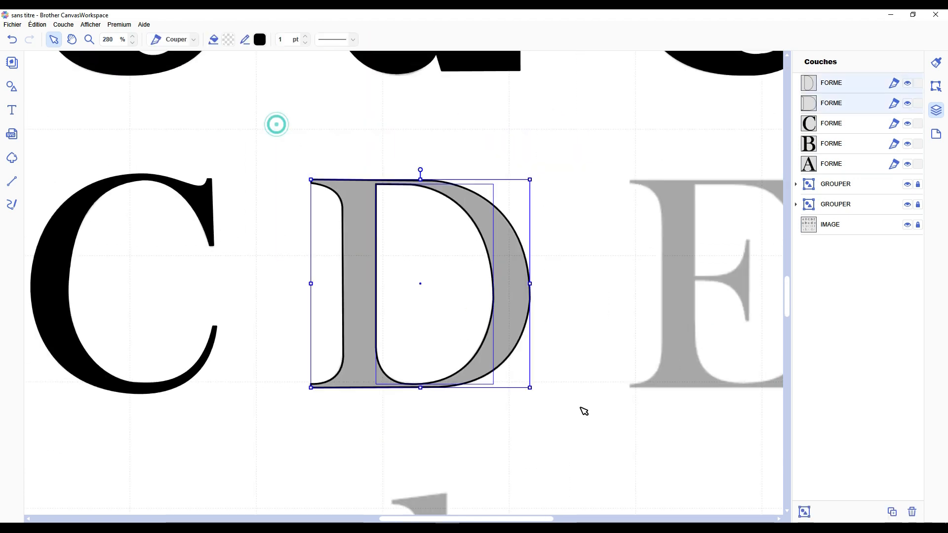
click(936, 86)
click(936, 110)
click(228, 39)
Trace the outline of the serif capital E over the template as a closed path
click(12, 181)
click(267, 138)
click(266, 133)
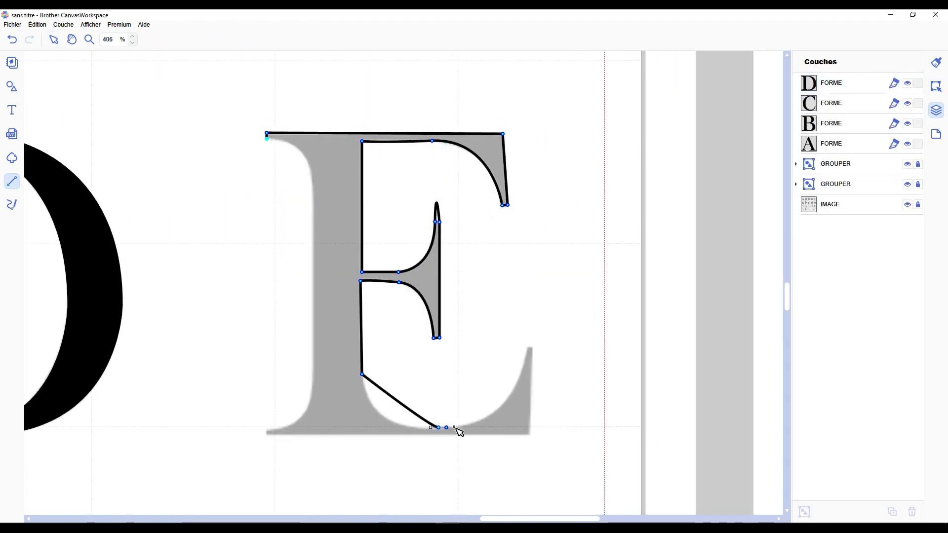
drag(453, 427, 513, 418)
drag(527, 348, 528, 317)
click(533, 348)
click(530, 433)
click(313, 172)
click(266, 139)
Curve the E's upper serif-to-stem transition and refine the inner curve of its lower arm to match the template
click(346, 39)
drag(282, 150, 293, 140)
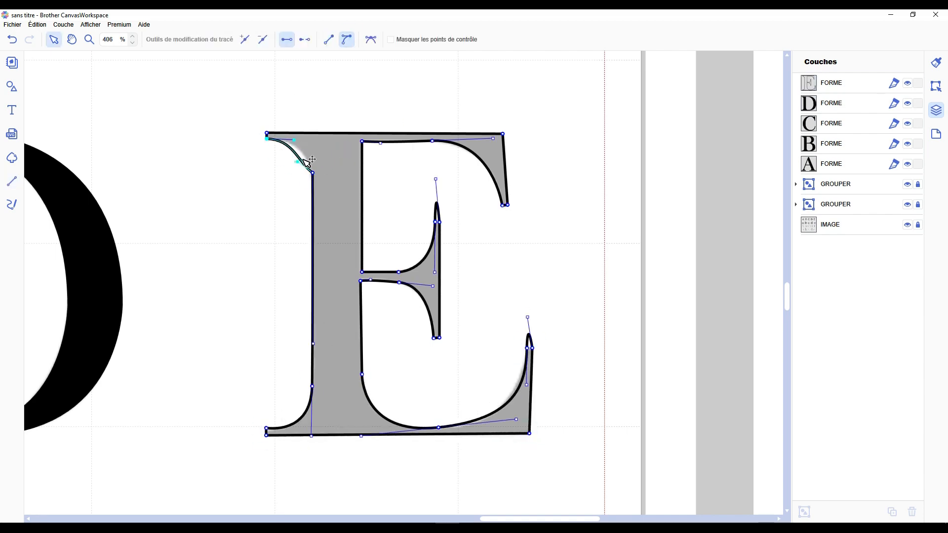
drag(516, 420, 508, 429)
click(369, 427)
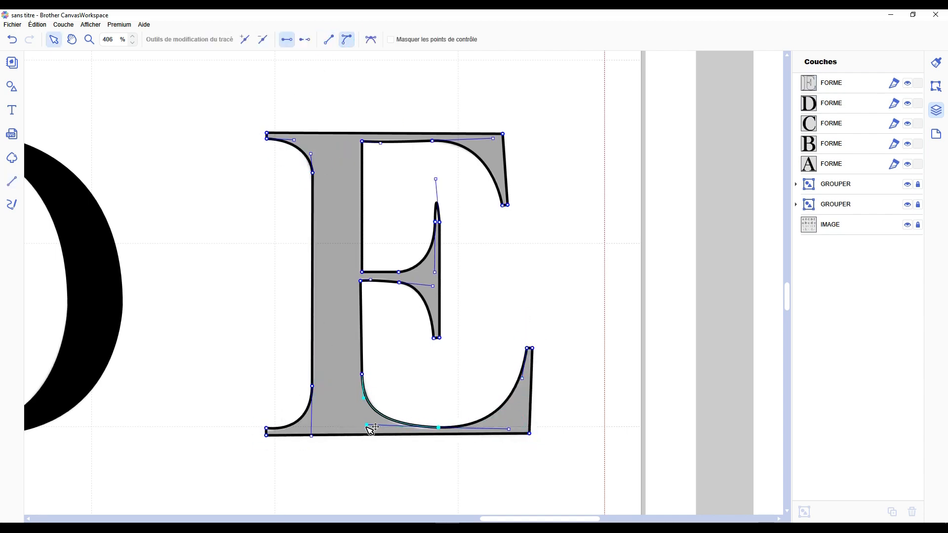
Straighten the tips of the E's middle arm and fit its points and curves to the template
scroll(439, 286, up, 3)
click(462, 390)
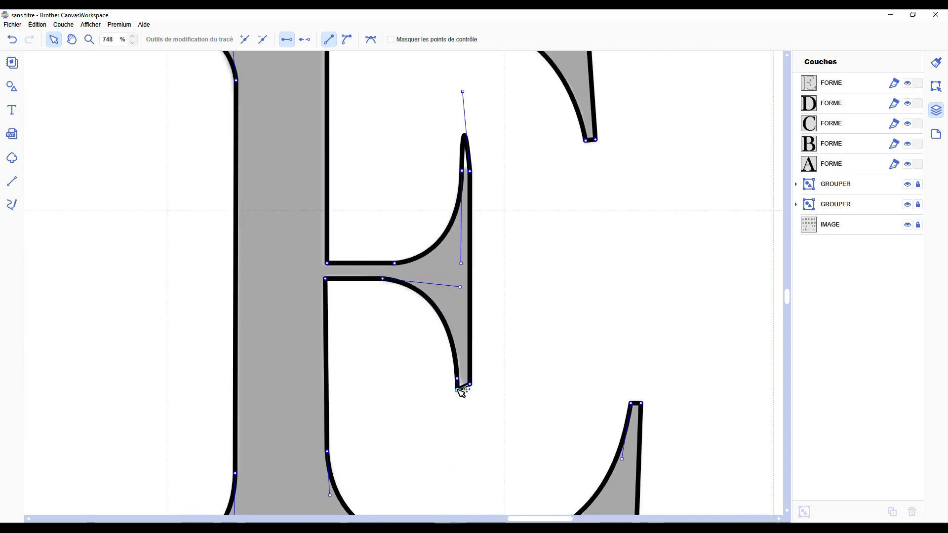
scroll(471, 219, up, 3)
click(333, 164)
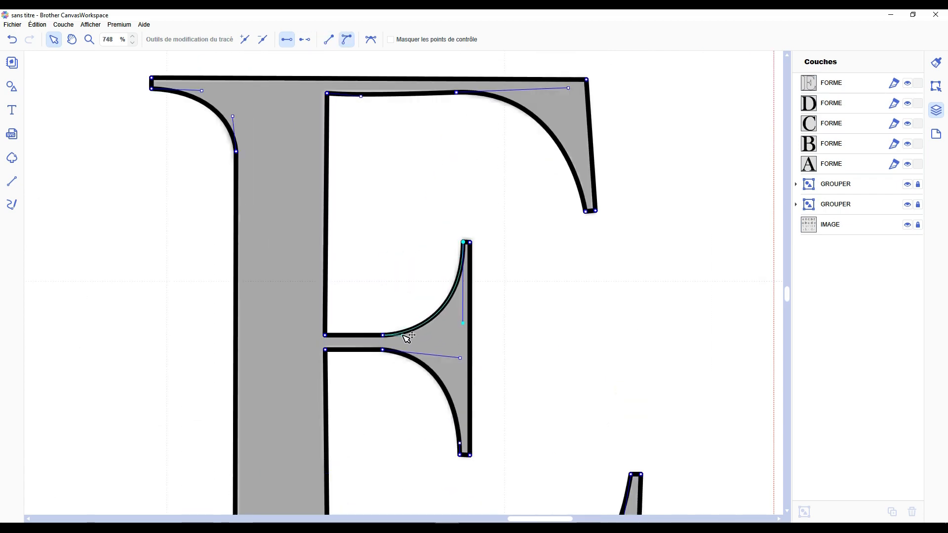
click(599, 278)
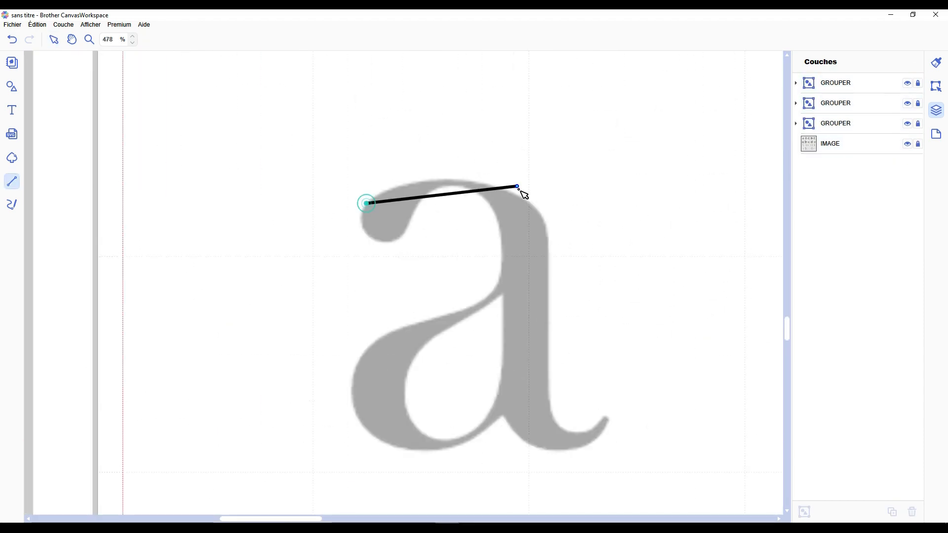
Trace the outer outline of the serif lowercase a over the template as a closed path
drag(537, 209, 629, 273)
click(549, 405)
drag(604, 417, 645, 376)
click(609, 421)
drag(503, 416, 441, 340)
drag(352, 402, 343, 332)
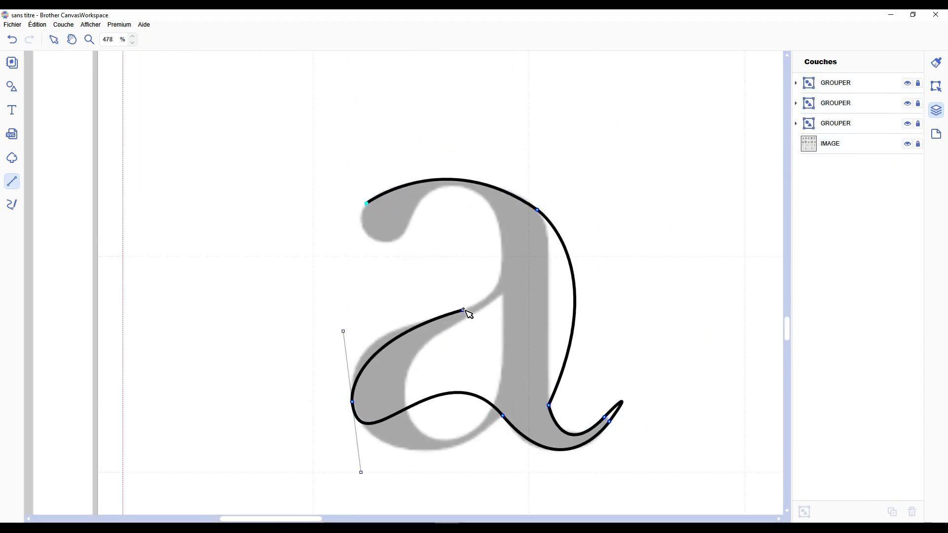
click(459, 312)
drag(501, 233, 490, 177)
click(366, 203)
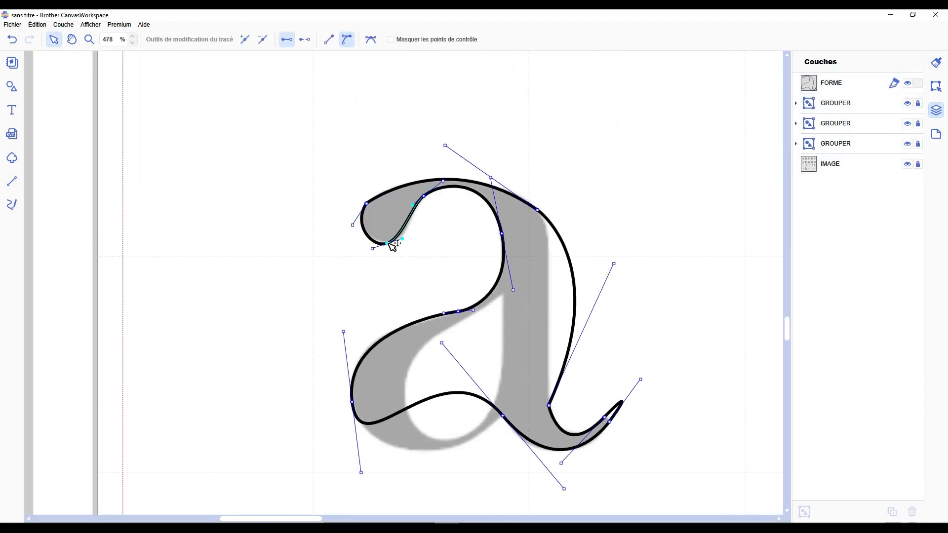
Reshape the a's top, stem edge and lower bowl curves to follow the template
drag(453, 153, 450, 150)
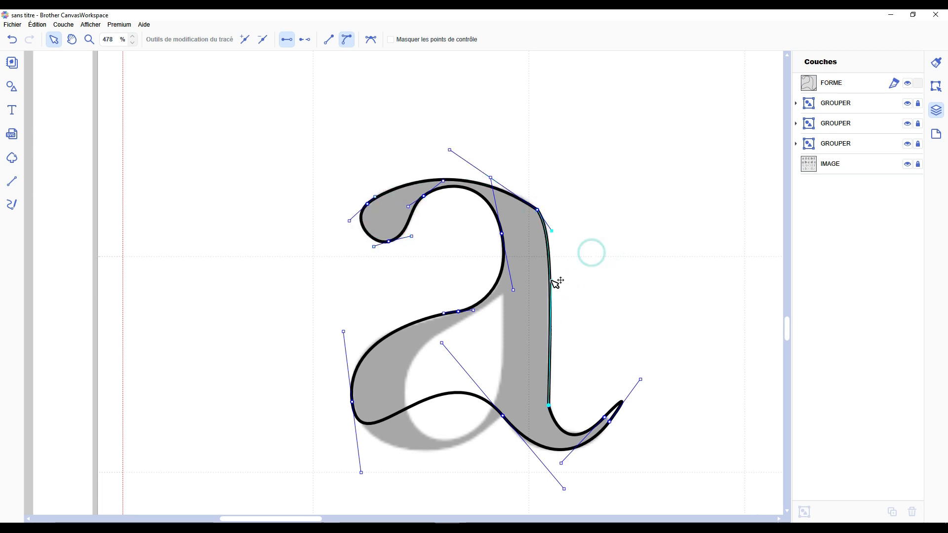
scroll(606, 325, down, 2)
drag(441, 248, 465, 366)
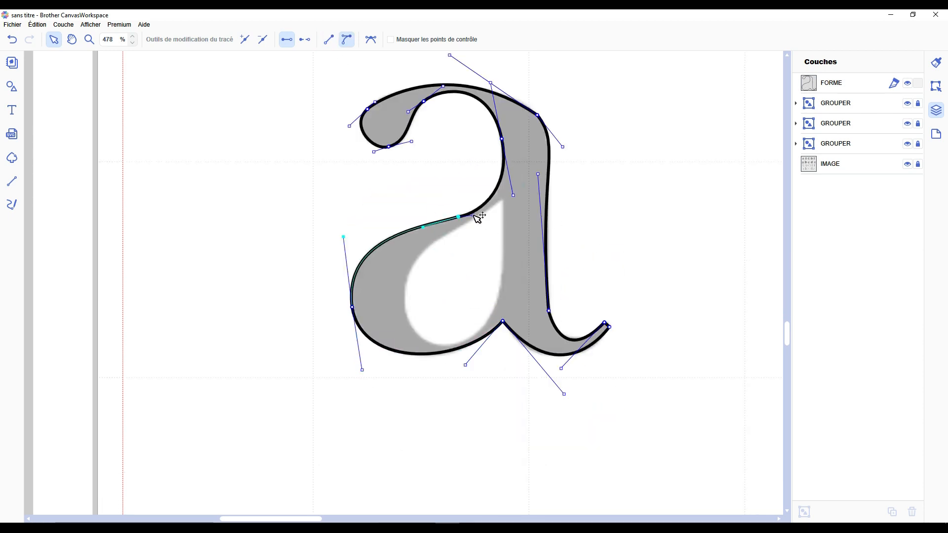
scroll(573, 148, up, 2)
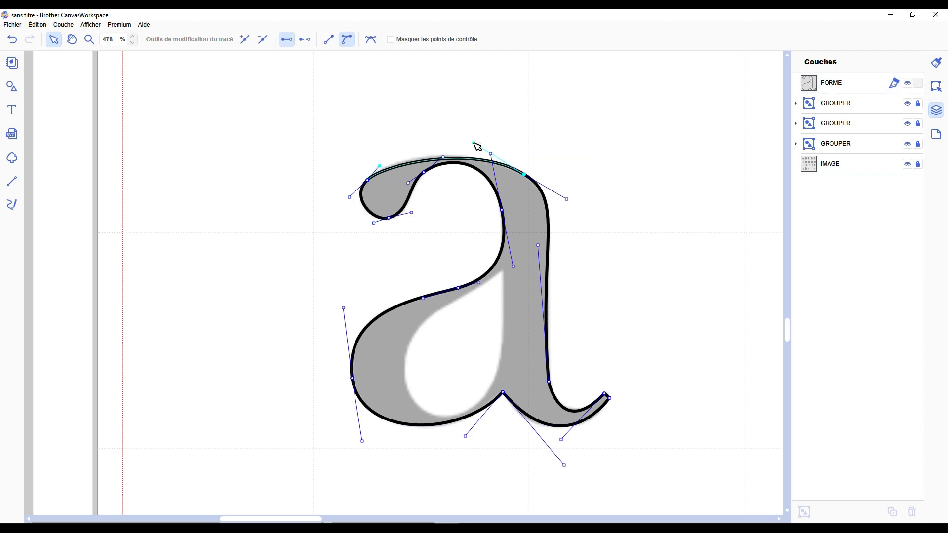
Trace the teardrop counter of the lowercase a as a closed path
scroll(411, 217, down, 2)
click(12, 181)
click(503, 224)
click(502, 299)
mouse_move(410, 350)
mouse_down()
mouse_move(345, 301)
mouse_move(354, 281)
mouse_up()
click(503, 223)
Refine the upper, outer and lower curves of the a's counter to fit the template
mouse_move(472, 265)
mouse_down()
mouse_move(365, 294)
mouse_move(495, 237)
mouse_up()
drag(401, 333, 378, 267)
drag(466, 417, 441, 405)
drag(502, 299, 508, 340)
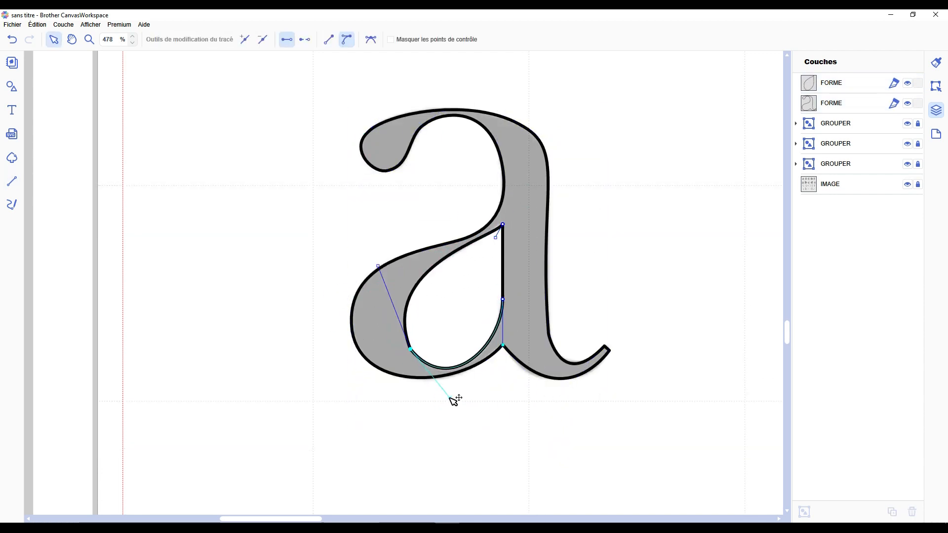
drag(378, 266, 369, 275)
click(328, 112)
Combine the a's outline and its counter into one shape and fill it with black
scroll(328, 112, down, 2)
drag(328, 112, 602, 385)
click(936, 86)
click(936, 110)
click(227, 40)
Trace the outline of the lowercase b as a closed path and curve its top serif into the stem
drag(249, 519, 323, 519)
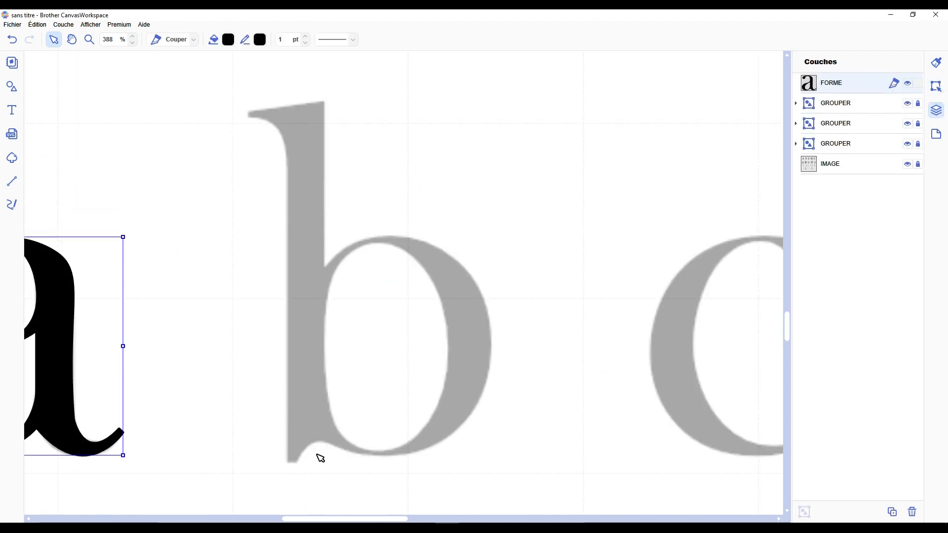
click(12, 181)
click(248, 118)
click(249, 111)
drag(491, 357, 488, 449)
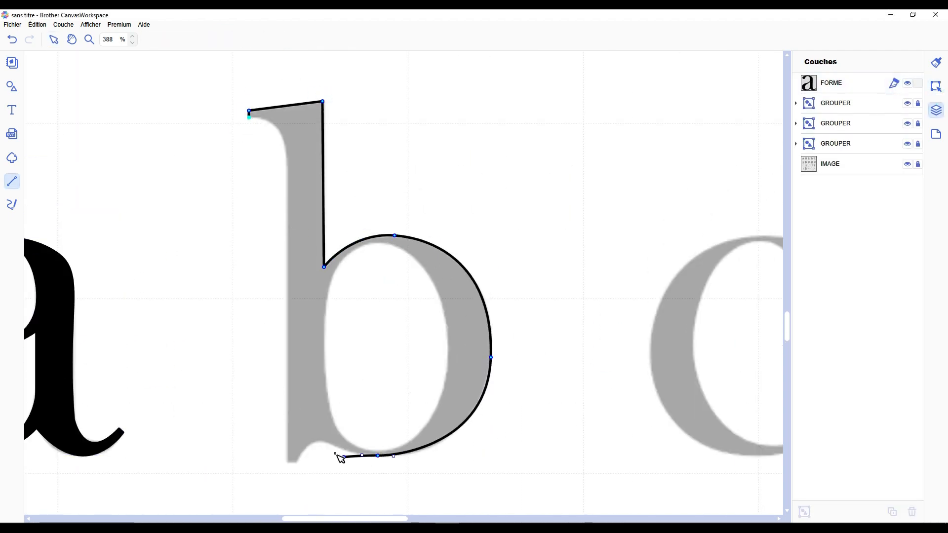
drag(255, 119, 279, 143)
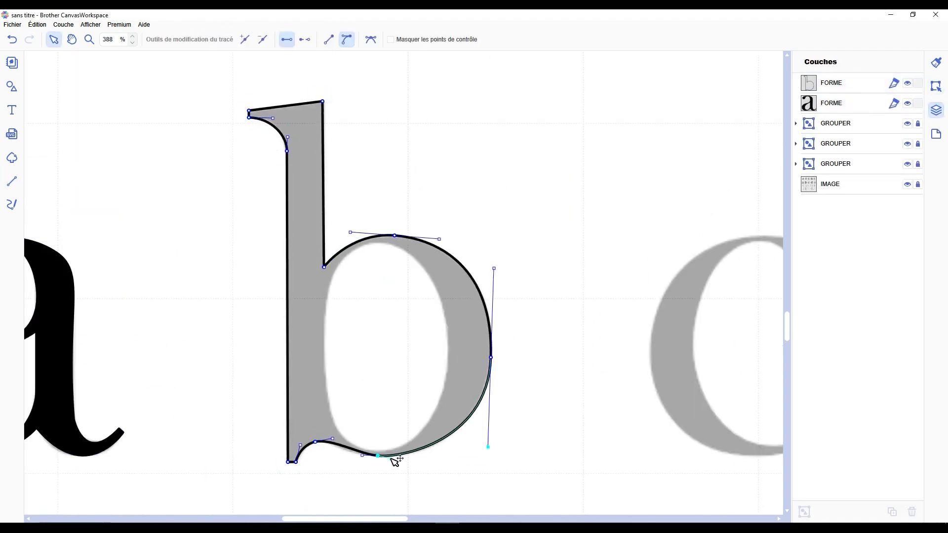
Trace the oval counter of the b as a closed path and shape its lower curves
click(11, 181)
click(324, 359)
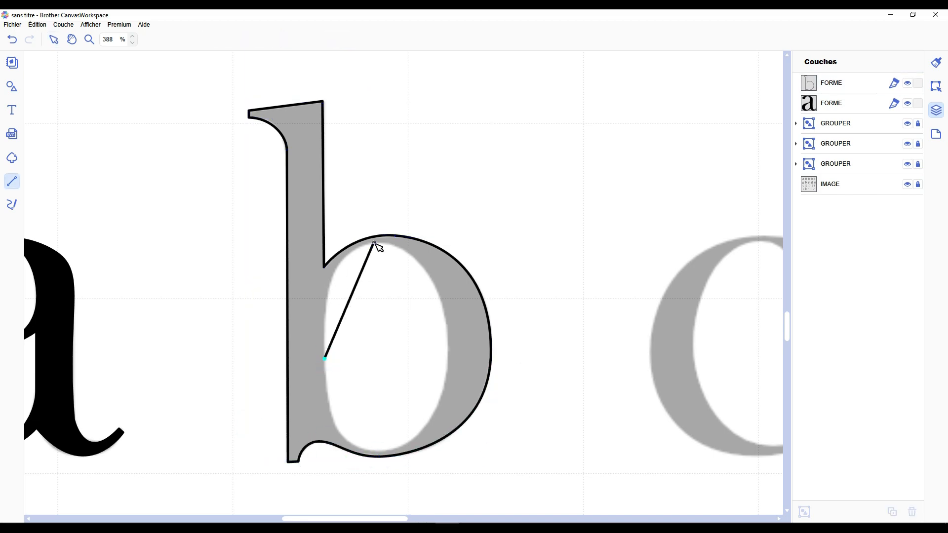
drag(447, 356, 448, 354)
drag(383, 451, 448, 451)
drag(324, 359, 322, 462)
drag(448, 451, 446, 447)
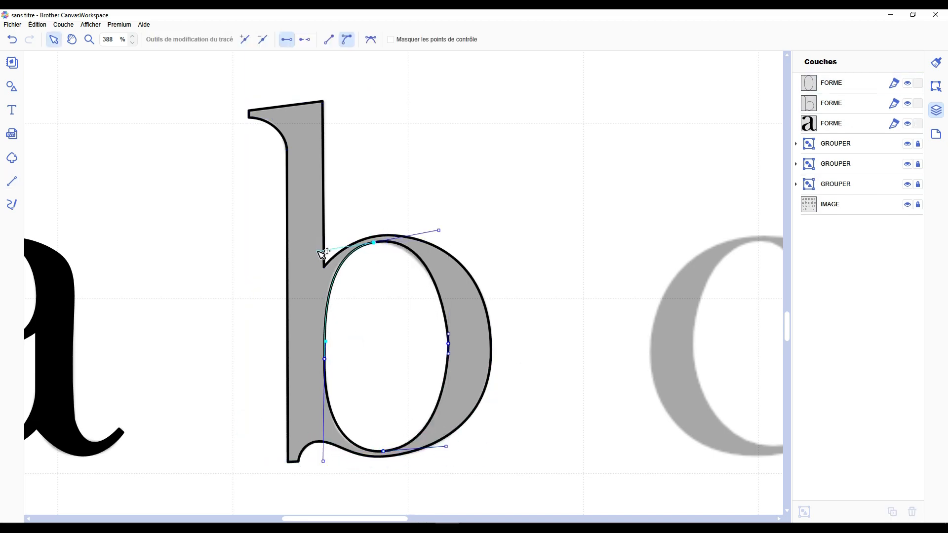
Refine the b counter's upper curve and its side facing the bowl to fit the template
drag(324, 251, 315, 252)
scroll(493, 316, up, 3)
drag(470, 375, 470, 379)
click(595, 291)
Combine the b's outline and its counter into one shape and fill it with black
scroll(582, 359, down, 5)
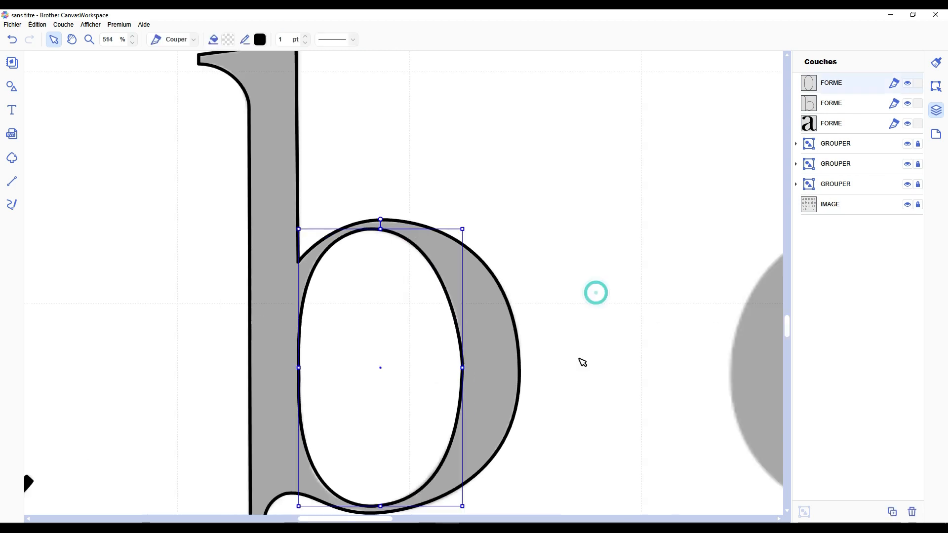
shift+click(862, 104)
click(936, 87)
click(228, 40)
Trace the outline of the lowercase c over the template as a closed path
drag(320, 519, 395, 513)
scroll(237, 280, up, 3)
click(12, 181)
click(223, 323)
drag(370, 175, 505, 178)
click(451, 240)
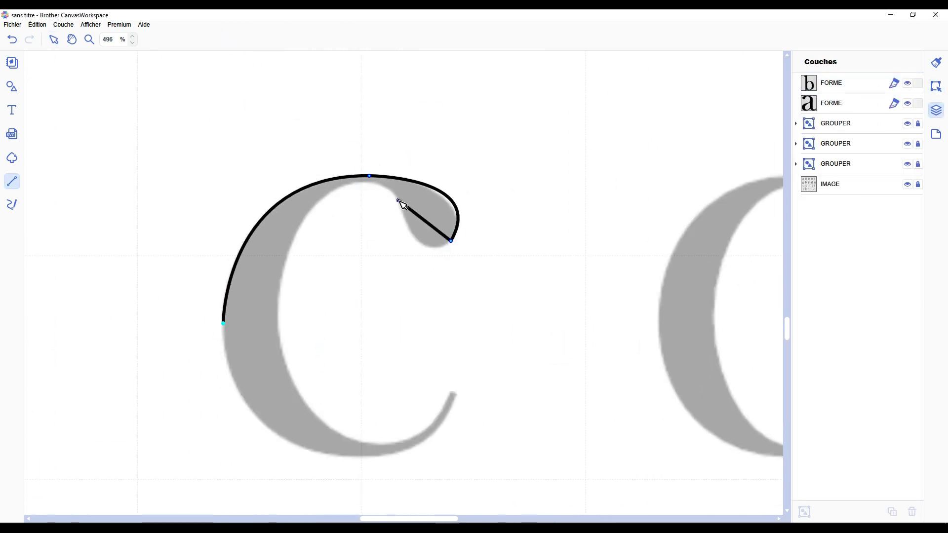
drag(397, 200, 385, 133)
drag(276, 320, 284, 406)
drag(385, 444, 434, 441)
click(223, 324)
Adjust the c's lower outer curve, tail and inner curve to match the template
drag(226, 439, 221, 443)
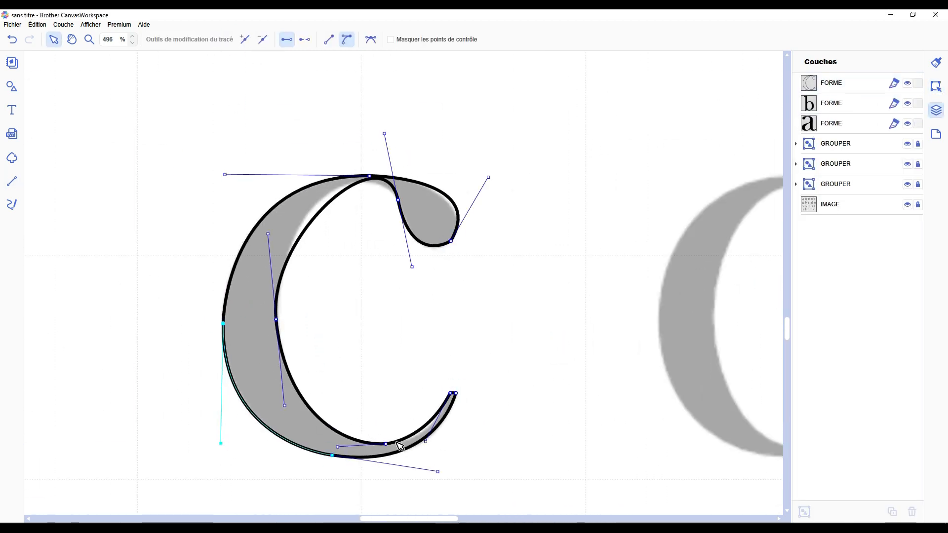
drag(434, 441, 427, 445)
drag(284, 405, 280, 403)
drag(268, 233, 273, 218)
Reshape the top and rounded terminal of the c to fit the template, and fill the letter with black
drag(373, 177, 384, 176)
drag(384, 133, 353, 145)
drag(412, 267, 435, 269)
drag(398, 200, 395, 195)
drag(350, 140, 374, 177)
click(369, 176)
drag(459, 256, 464, 259)
click(412, 203)
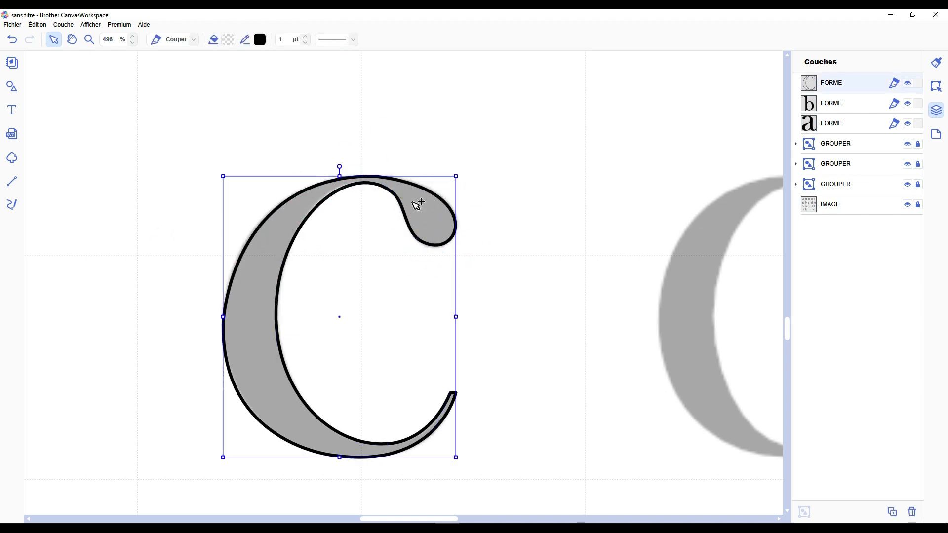
click(227, 39)
Trace the outer outline of the lowercase d over the template as a closed path
drag(372, 518, 421, 518)
click(12, 181)
click(401, 78)
click(496, 61)
click(496, 308)
drag(543, 363, 594, 367)
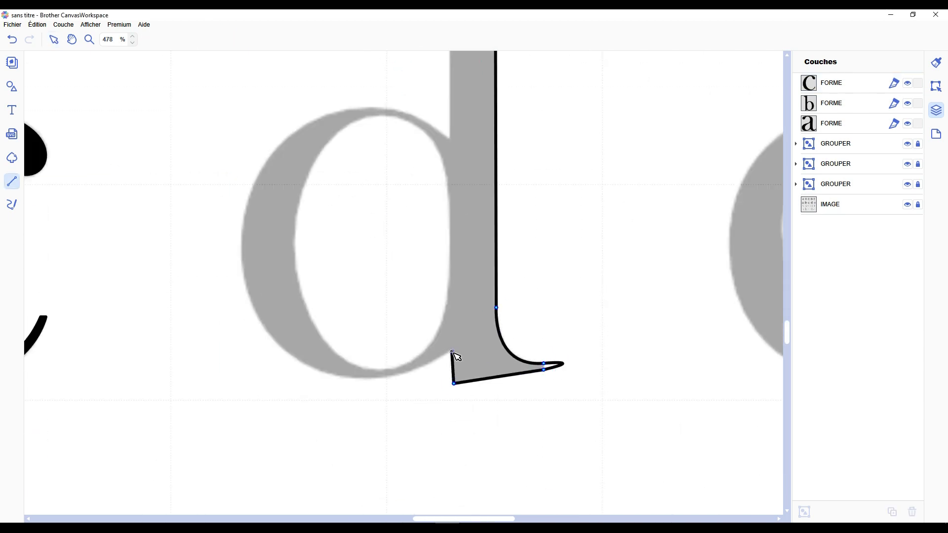
click(452, 352)
drag(240, 241, 206, 25)
scroll(447, 197, up, 2)
drag(448, 256, 465, 276)
click(450, 122)
click(404, 80)
Curve the d's top serif, straighten its upper stem edge and reshape the upper part of its bowl
click(347, 40)
click(329, 40)
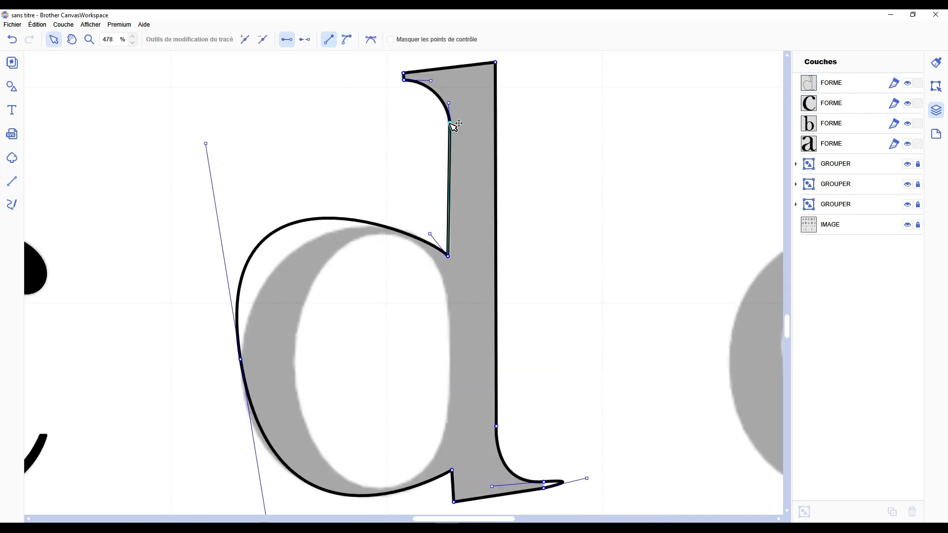
drag(431, 235, 433, 225)
drag(205, 143, 270, 174)
scroll(270, 237, down, 2)
drag(275, 481, 231, 436)
drag(240, 265, 243, 243)
scroll(262, 148, up, 1)
drag(272, 103, 277, 134)
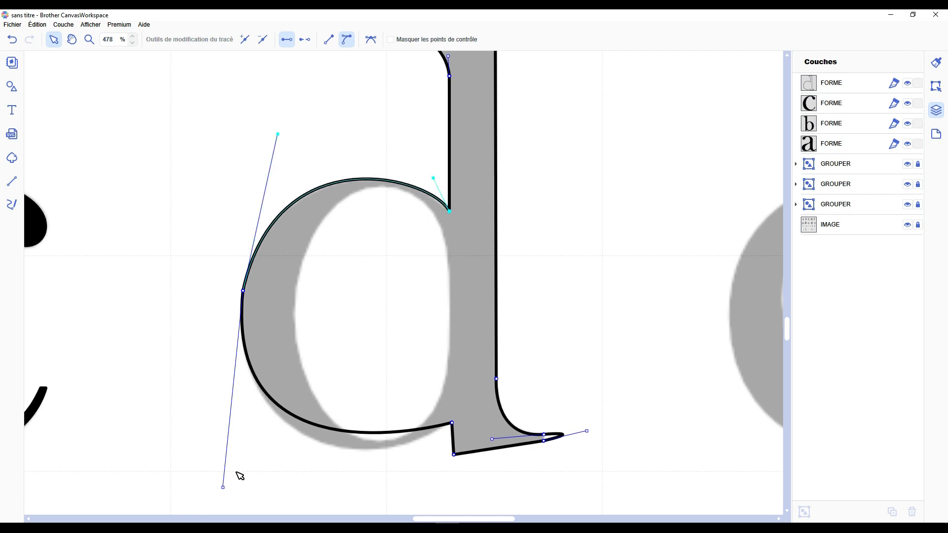
Reshape the lower curve of the d's bowl up to the stem to follow the template
scroll(236, 472, down, 1)
drag(223, 416, 218, 417)
drag(452, 351, 409, 383)
drag(218, 417, 226, 389)
drag(410, 384, 377, 403)
drag(227, 389, 223, 387)
Square off the d's foot serif tip and refine its curve into the stem
click(543, 371)
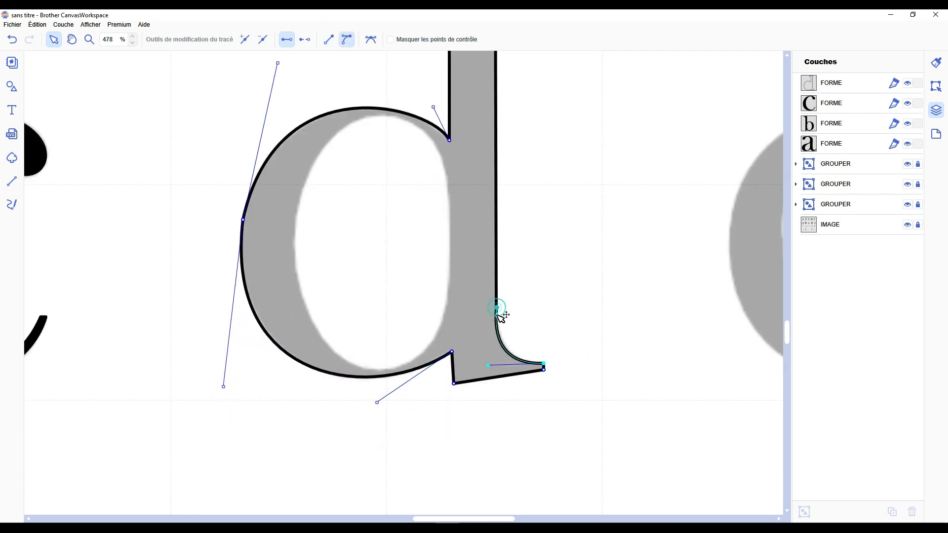
drag(497, 316, 497, 330)
scroll(527, 327, up, 4)
scroll(527, 327, down, 1)
click(528, 328)
Trace the oval counter of the d as a closed path and fit its lower outer curve to the template
click(12, 181)
click(295, 324)
drag(385, 186, 475, 186)
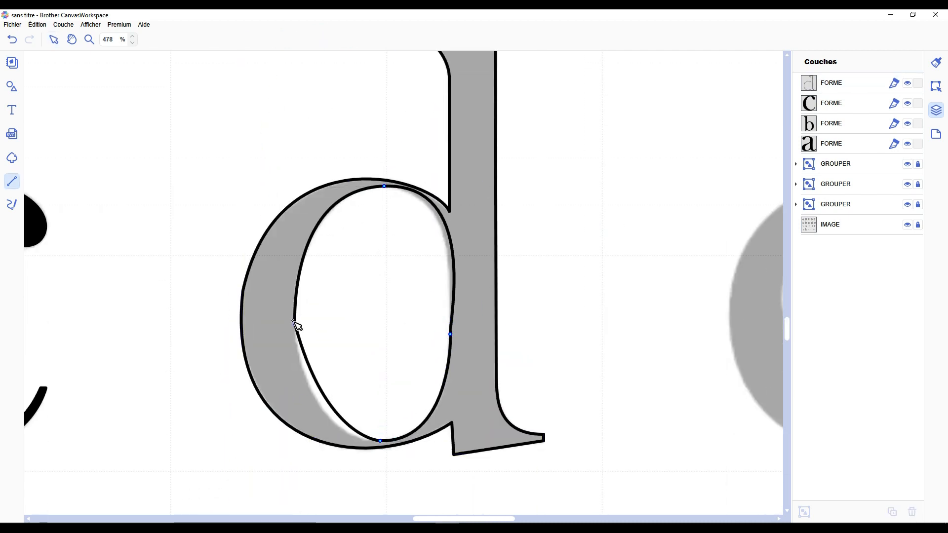
click(295, 323)
drag(326, 440, 296, 393)
Combine the d's outline and its counter into one shape and fill it with black
click(188, 371)
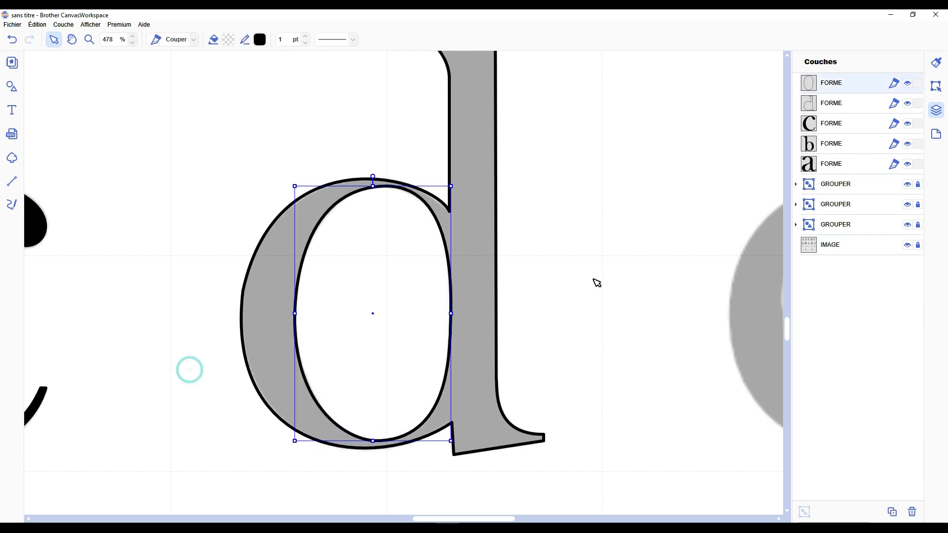
scroll(597, 281, down, 4)
click(847, 84)
Trace the outer outline of the lowercase e over the template as a closed path
scroll(373, 368, up, 3)
click(12, 181)
click(380, 277)
click(554, 275)
click(459, 182)
drag(328, 329, 335, 402)
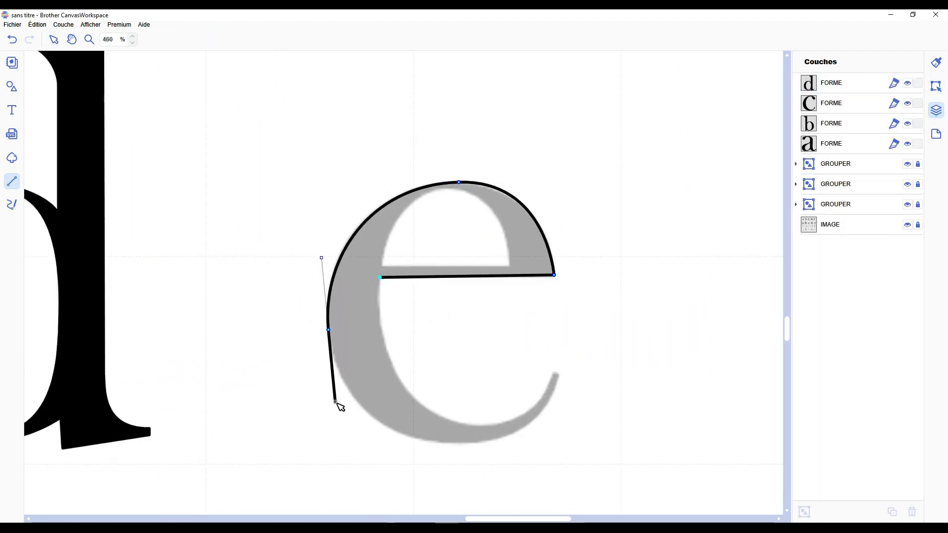
drag(464, 423, 391, 406)
click(380, 277)
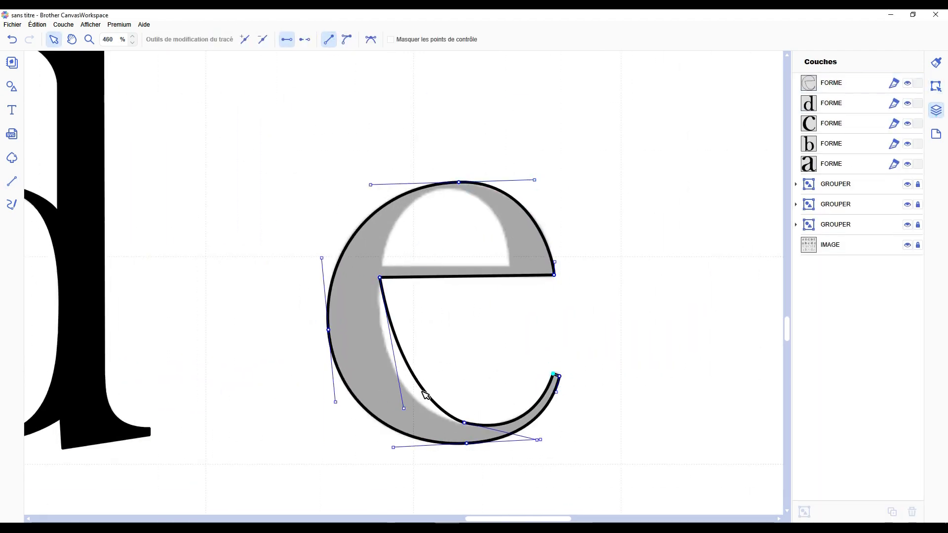
Trace the upper counter of the e as a closed path and refine its arch to match the template
click(380, 265)
click(459, 265)
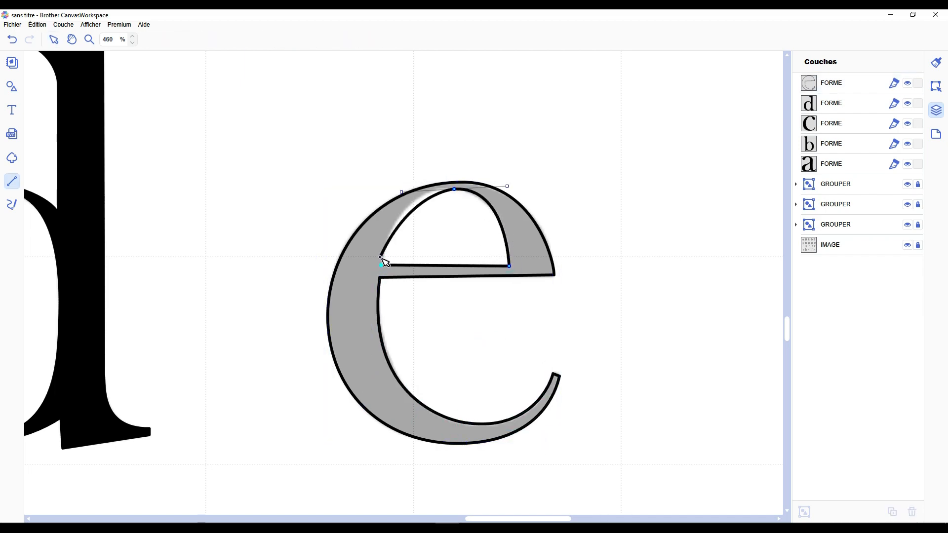
click(381, 266)
drag(402, 192, 387, 191)
double_click(539, 233)
drag(507, 186, 544, 187)
click(646, 190)
Fine-tune the upper curve of the e's outer outline
scroll(592, 148, up, 5)
double_click(541, 98)
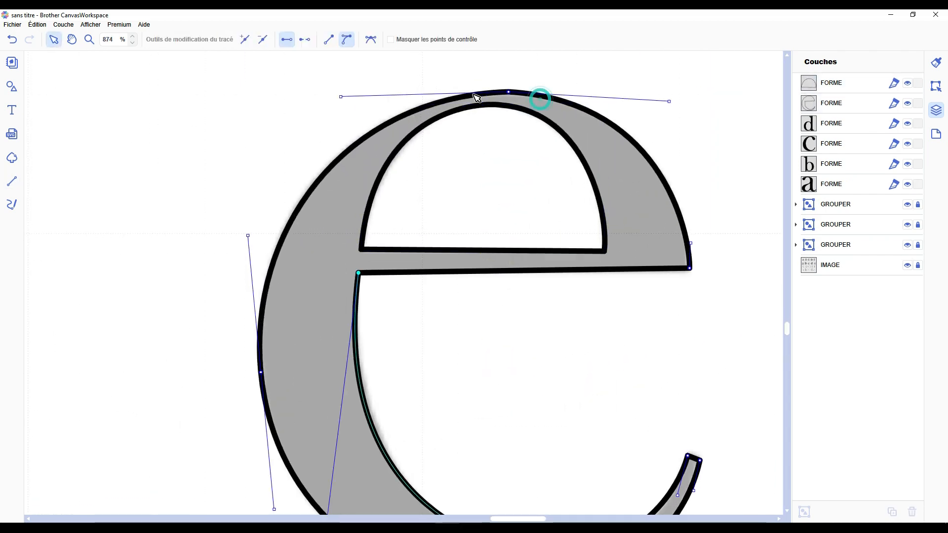
drag(341, 96, 334, 94)
click(257, 133)
Combine the e's outline and its counter into one shape and fill it with black
scroll(296, 142, down, 5)
drag(297, 142, 568, 444)
click(936, 86)
click(840, 297)
click(936, 110)
click(231, 33)
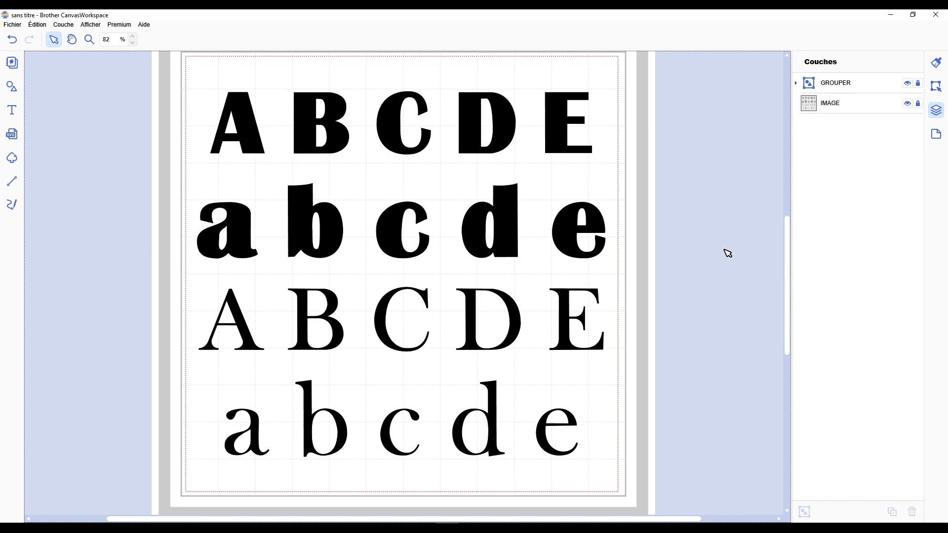
scroll(727, 253, up, 1)
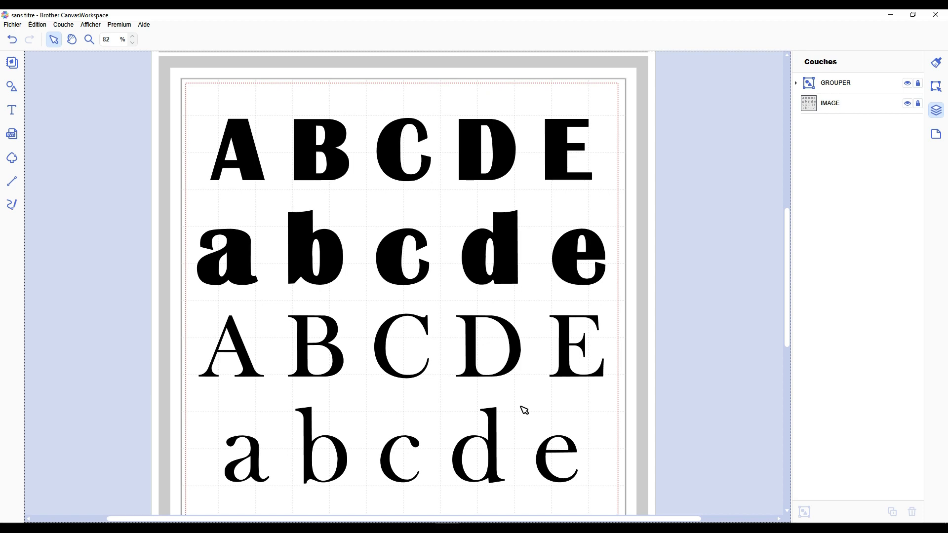
scroll(524, 410, down, 1)
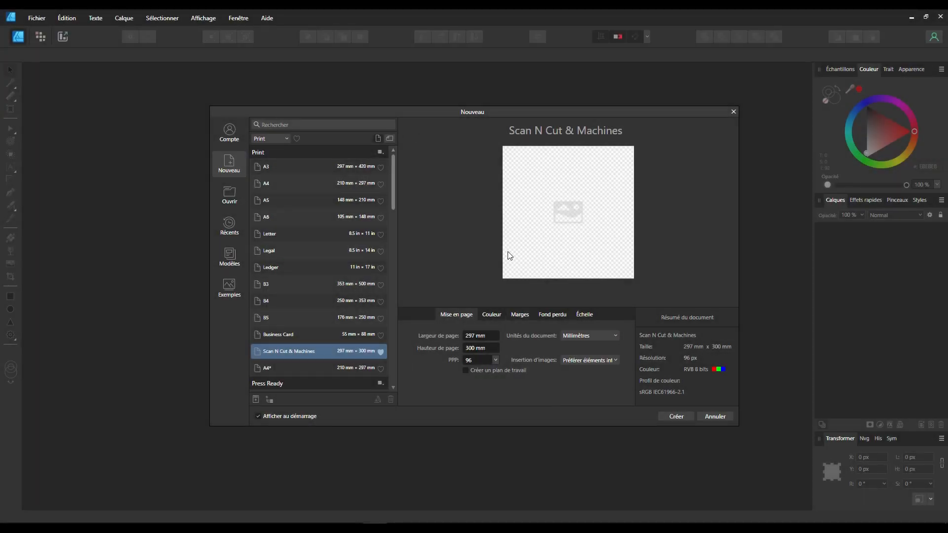
Switch to Affinity Designer and create a new 297 × 300 mm document from the Scan N Cut & Machines preset
click(381, 352)
click(381, 352)
double_click(347, 352)
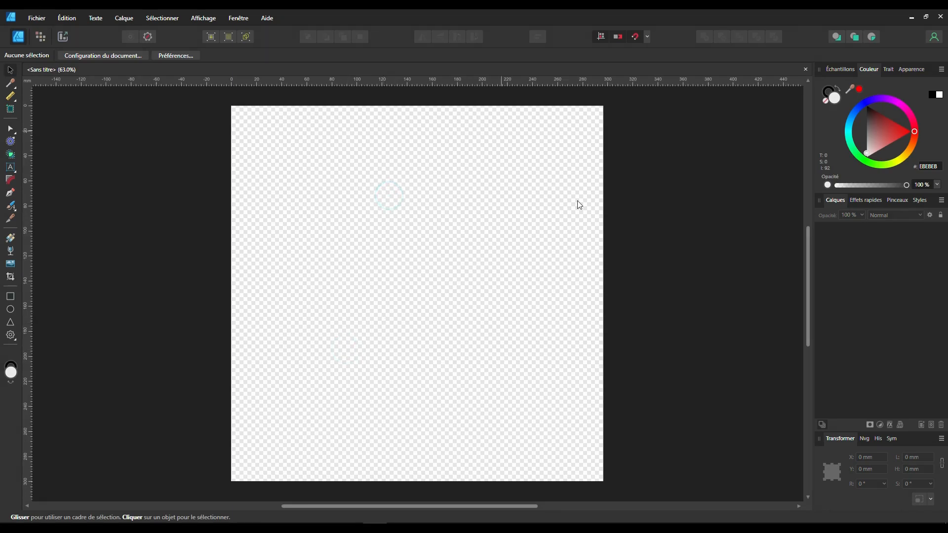
Place the entrainement courbe CW.svg template so it covers the whole page, about 297 × 300 mm, and lock its layer
click(36, 18)
click(76, 191)
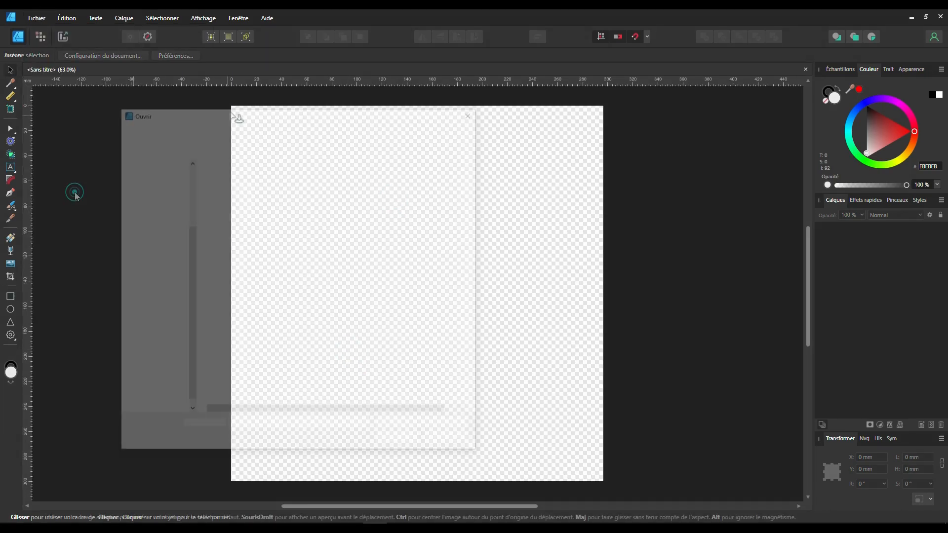
drag(232, 107, 604, 483)
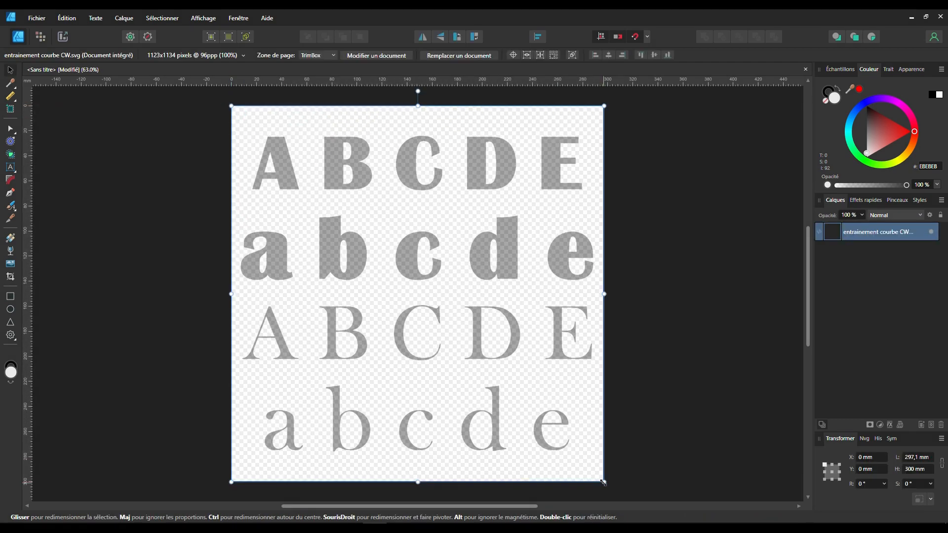
click(921, 233)
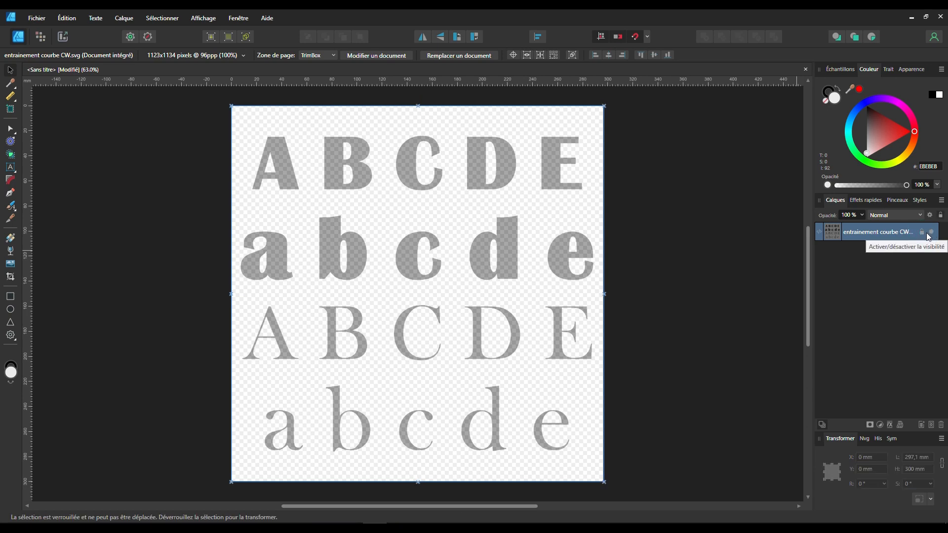
click(386, 232)
drag(316, 180, 486, 363)
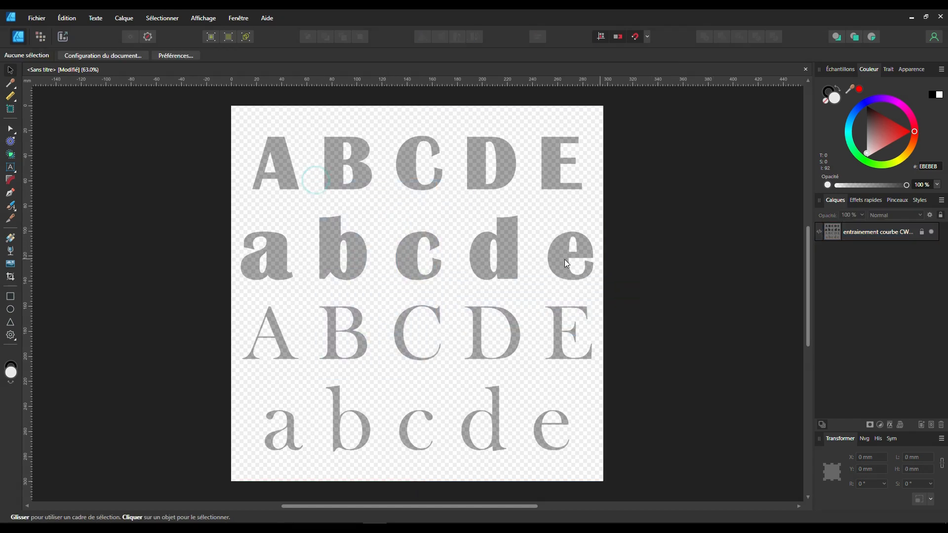
Trace the outer outline of the first bold uppercase A with the Pen tool as a closed straight-sided path
click(9, 194)
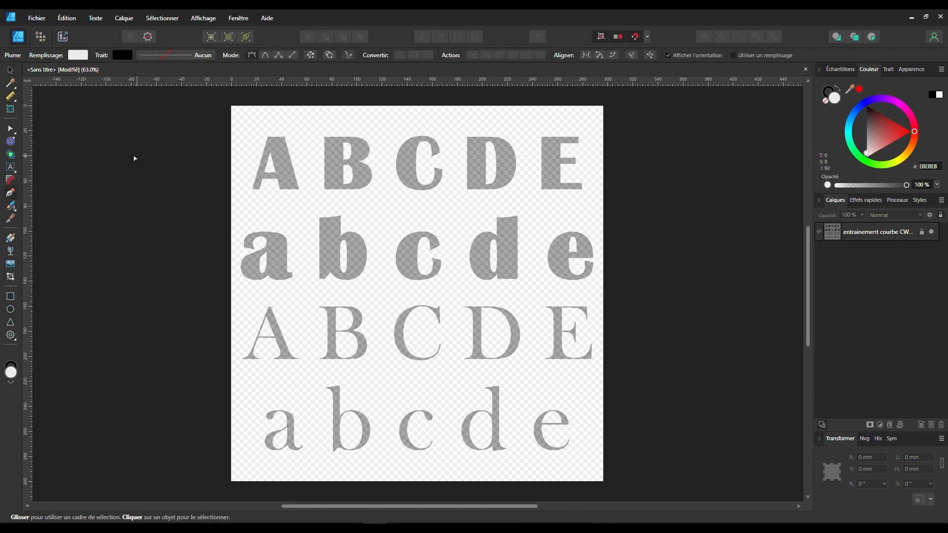
scroll(106, 157, up, 3)
scroll(597, 156, up, 2)
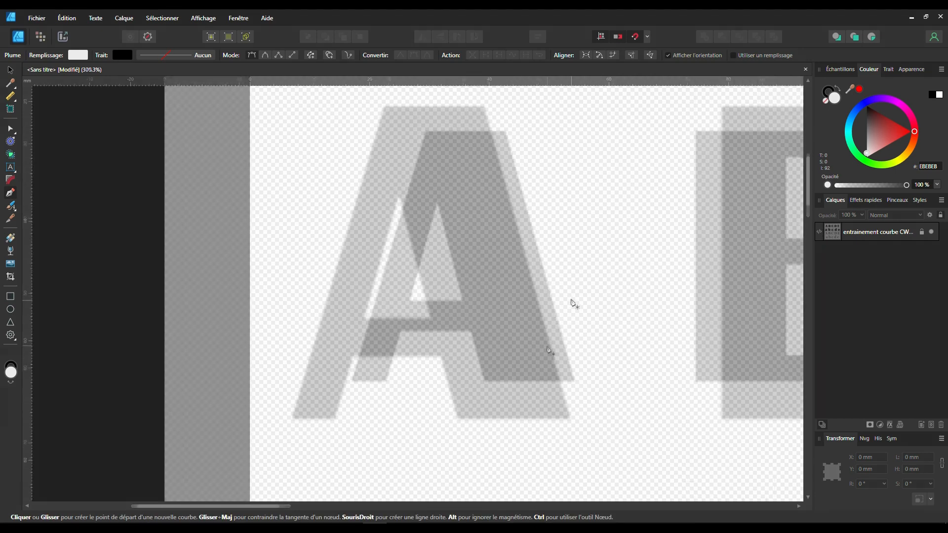
scroll(550, 351, up, 1)
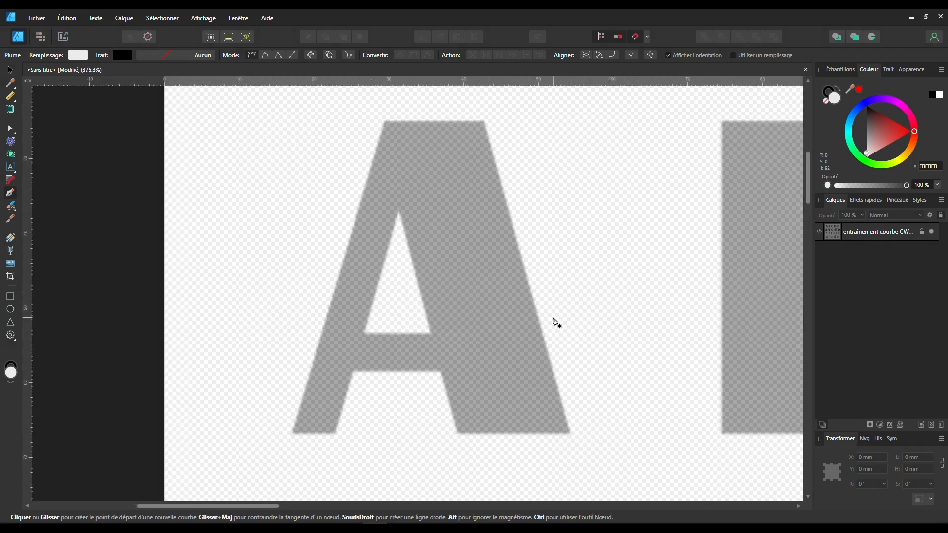
click(293, 433)
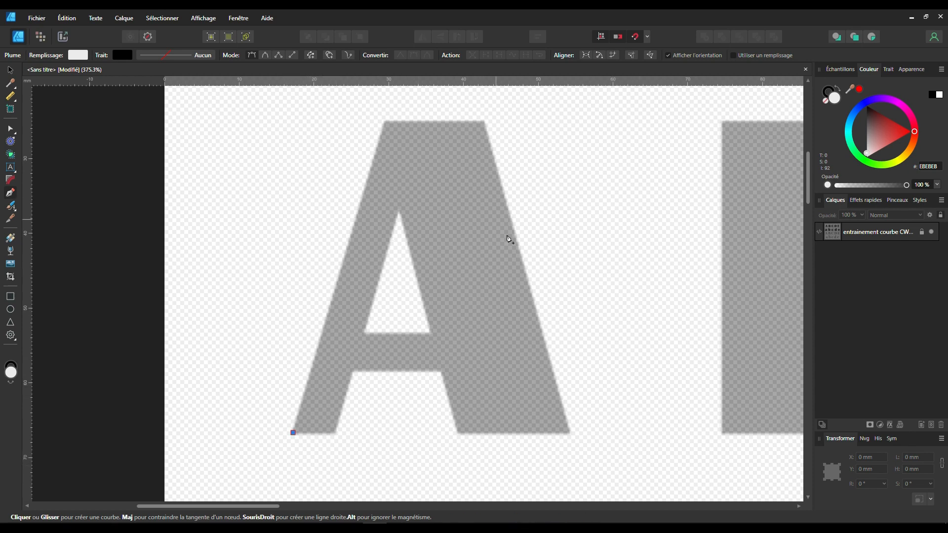
click(384, 120)
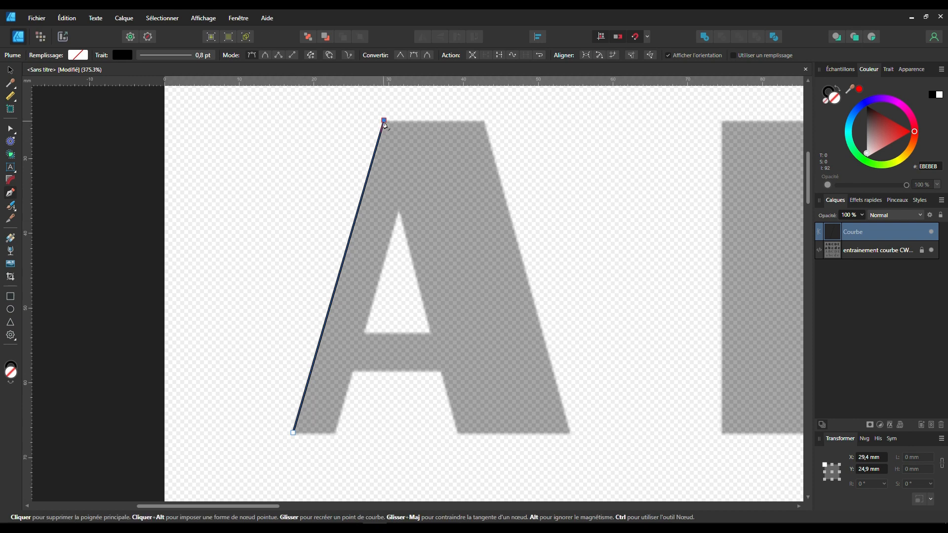
click(484, 121)
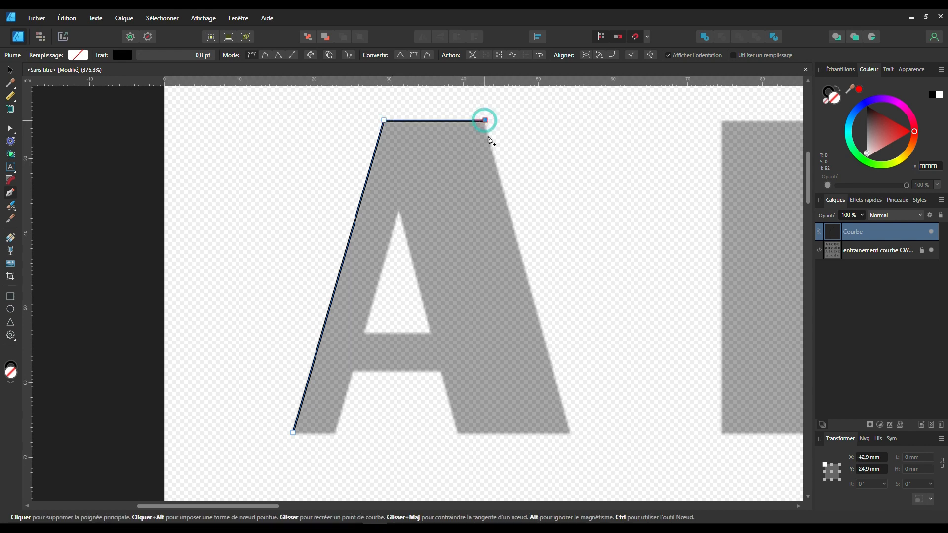
click(570, 431)
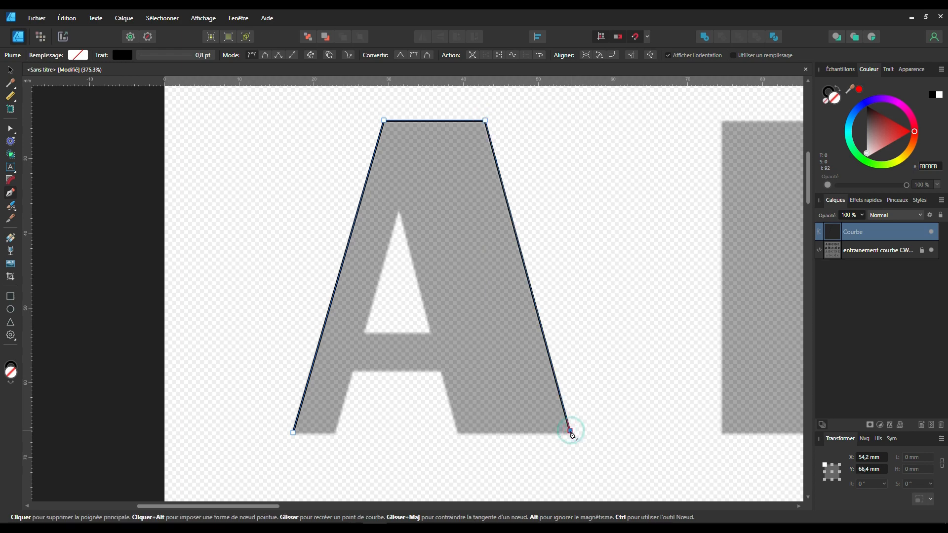
click(457, 431)
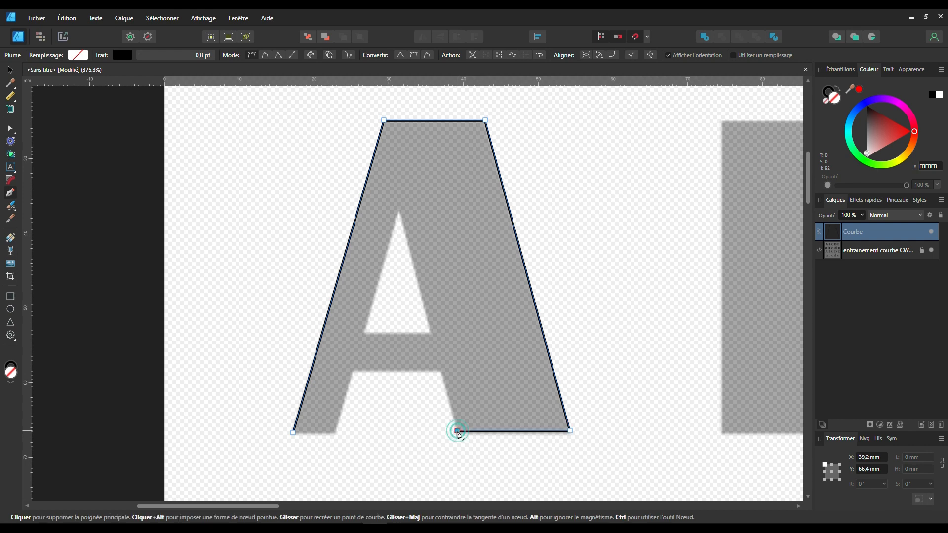
click(441, 371)
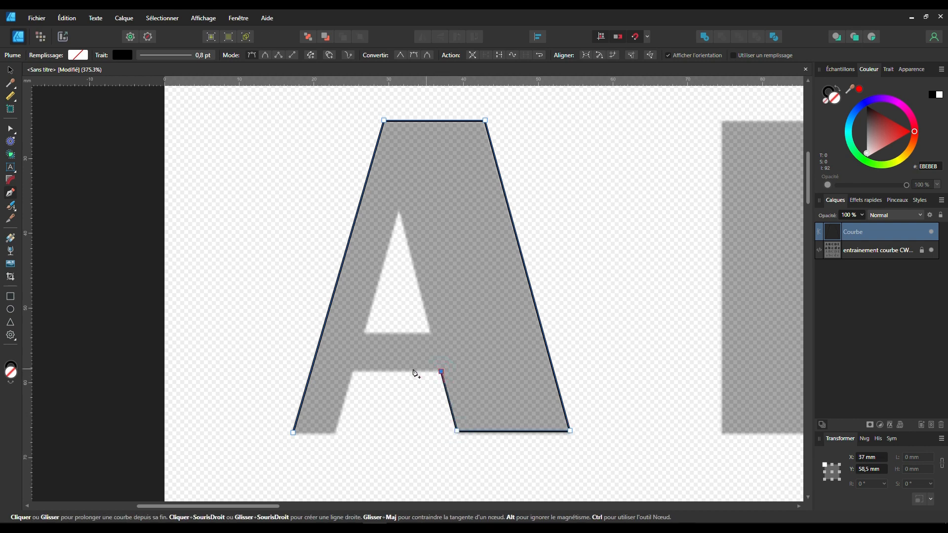
click(354, 372)
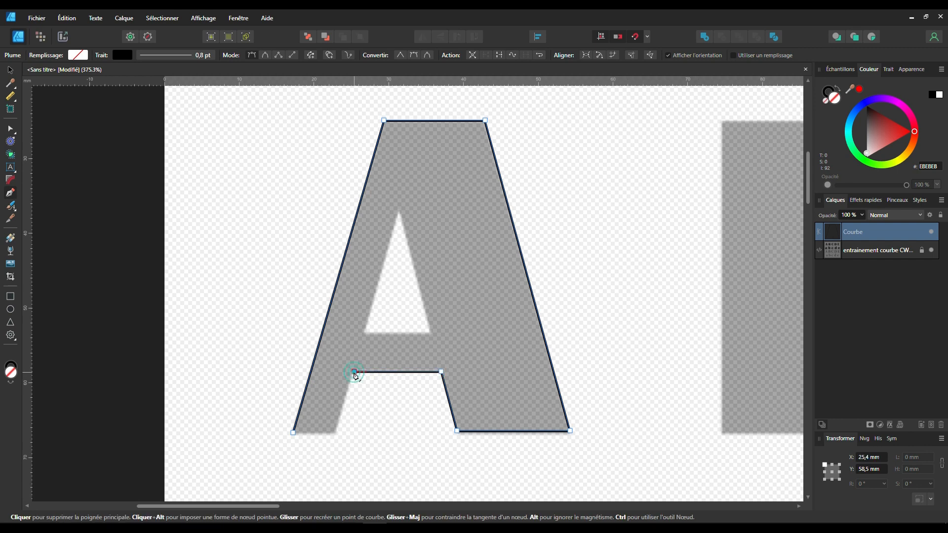
click(336, 431)
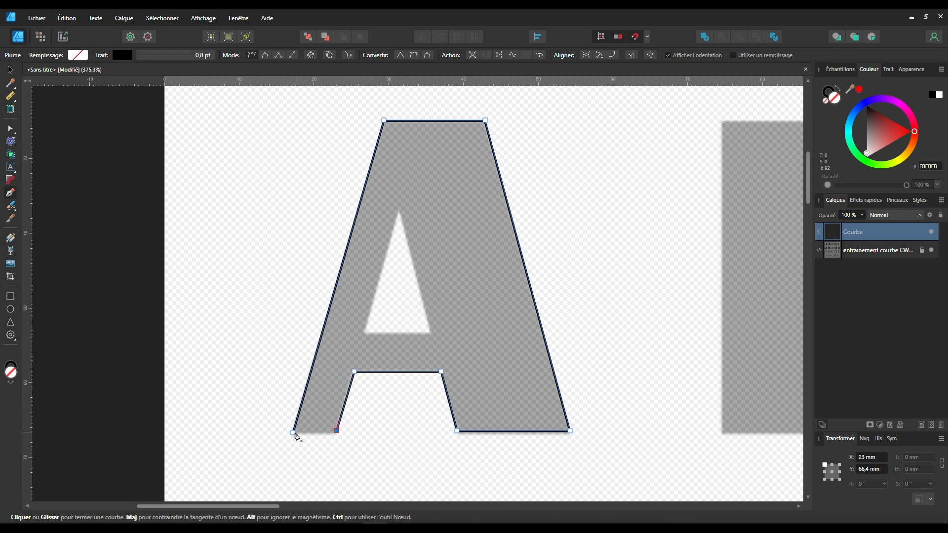
click(294, 433)
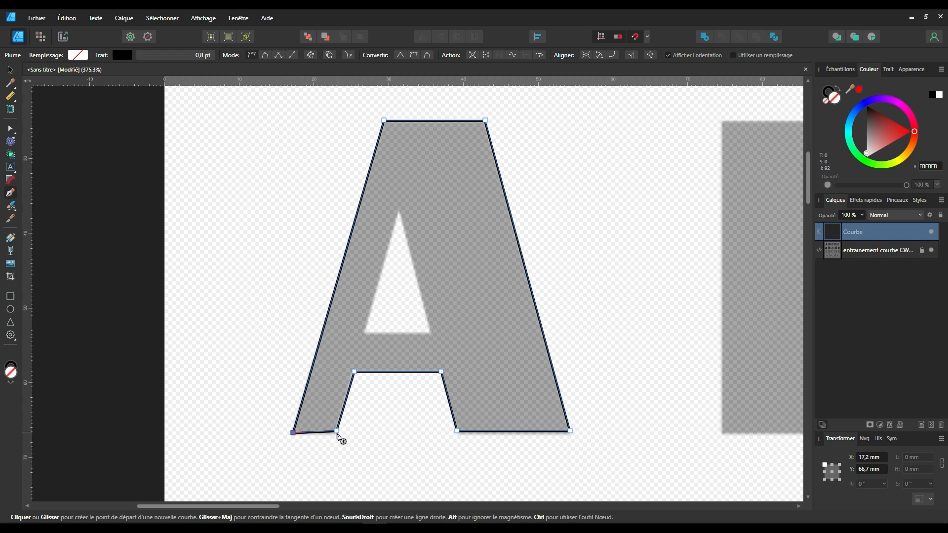
Adjust the nodes at the feet and inner notch of the A's outline to match the template
key(ctrl)
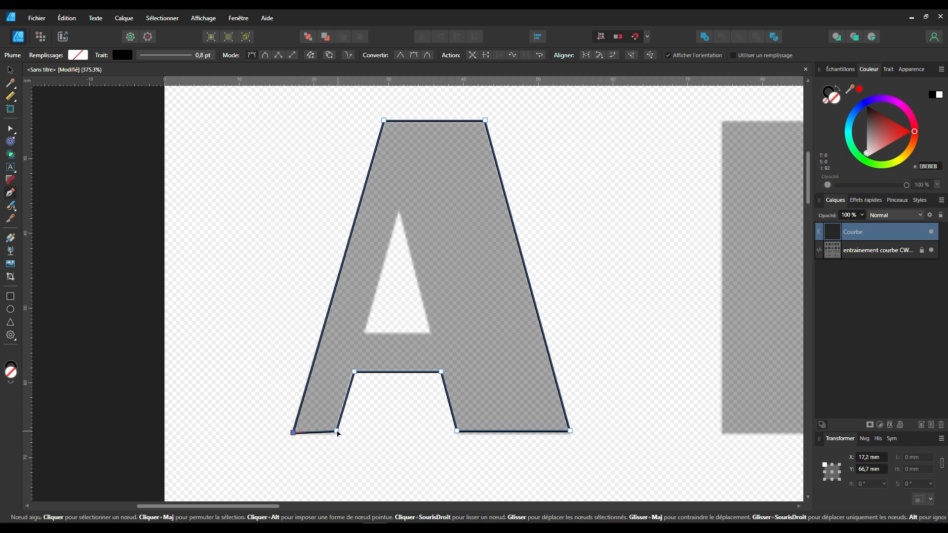
drag(337, 435, 336, 433)
click(354, 372)
drag(354, 372, 352, 373)
drag(456, 432, 458, 433)
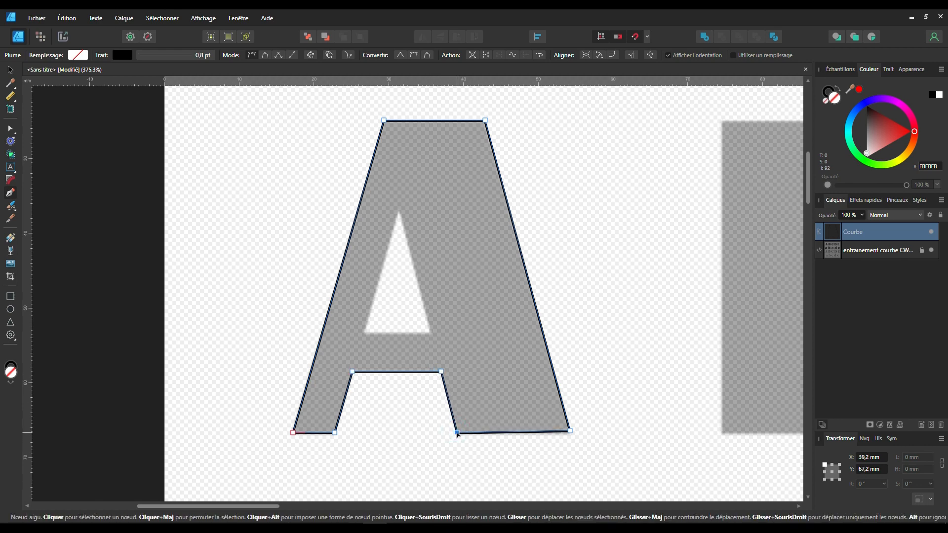
drag(570, 431, 571, 433)
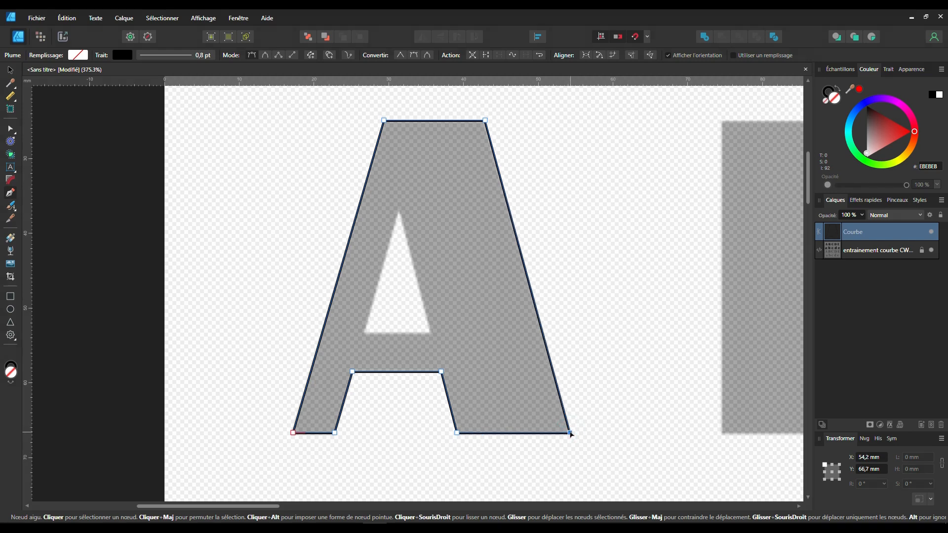
Adjust the two nodes along the top edge of the A's outline and deselect them
key(ctrl+d)
scroll(517, 368, up, 1)
scroll(488, 318, down, 1)
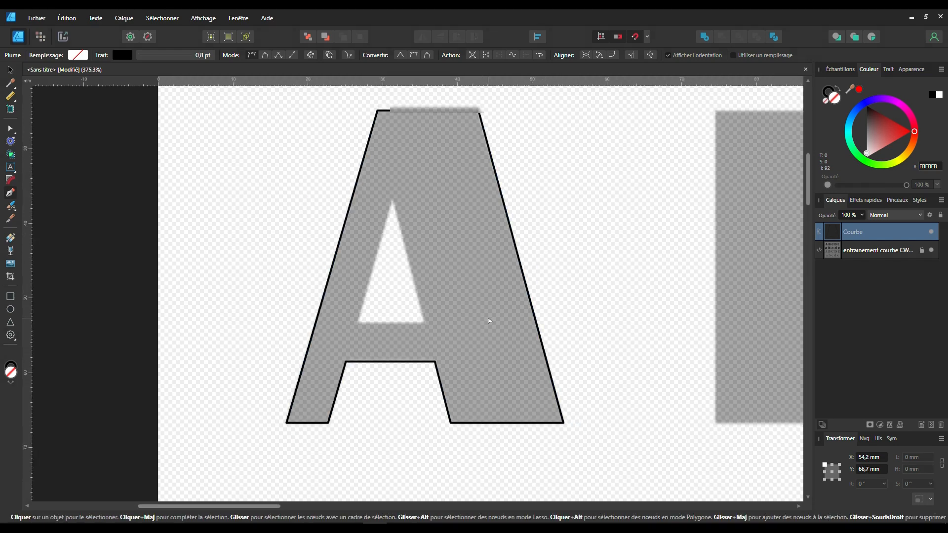
click(488, 321)
scroll(480, 257, up, 1)
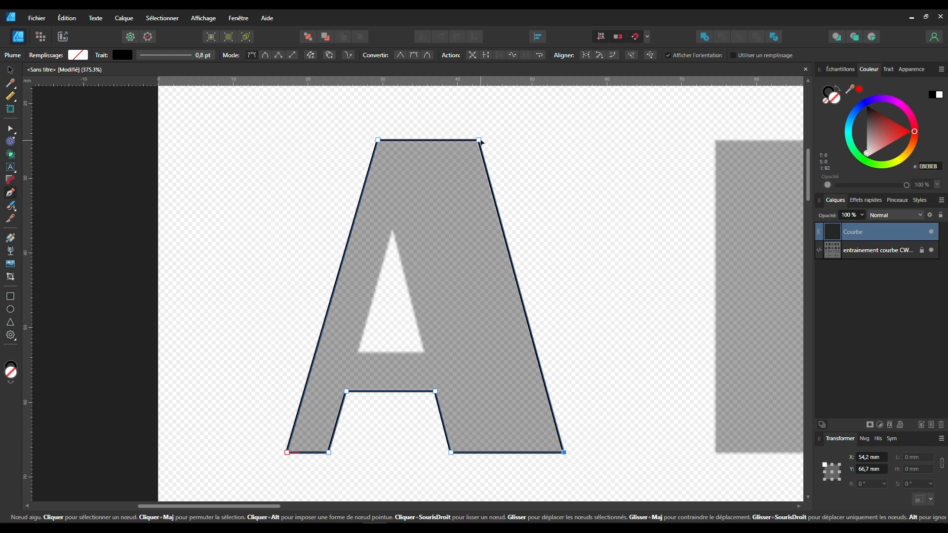
drag(481, 141, 480, 142)
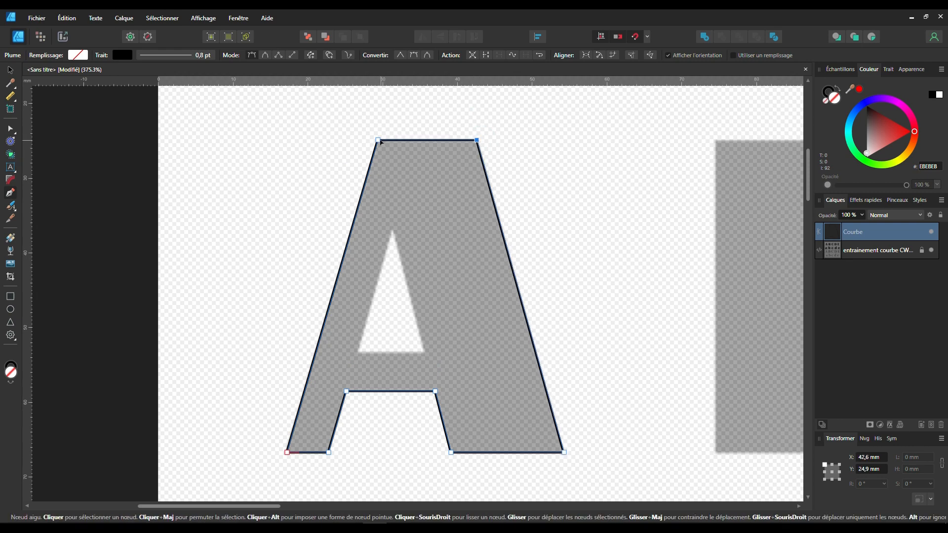
drag(378, 142, 382, 142)
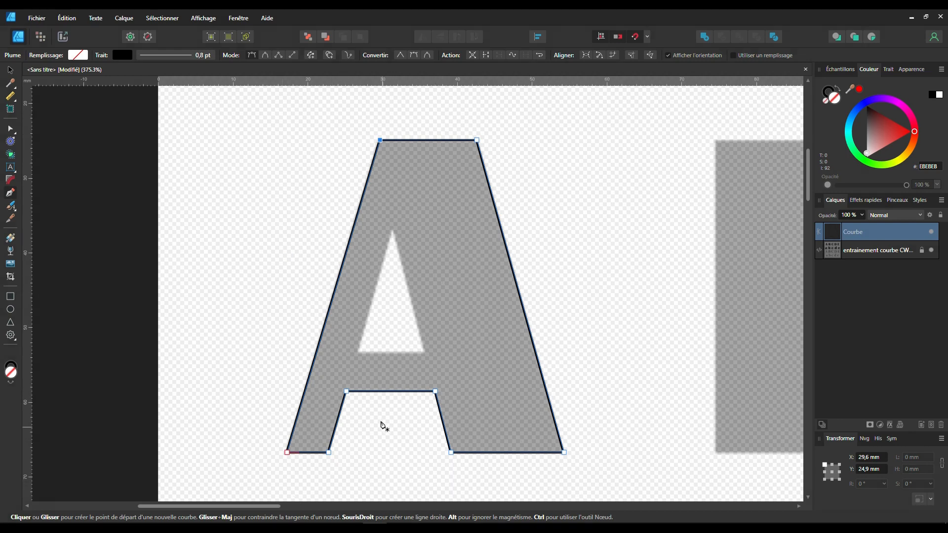
key(Escape)
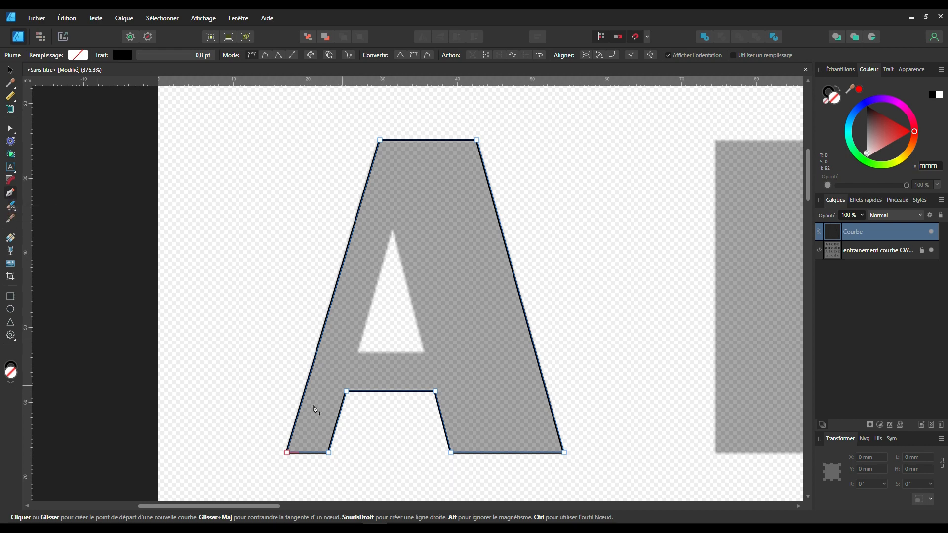
Trace the triangular counter of the A as a closed path and adjust its lower-right and apex nodes to the template
click(358, 352)
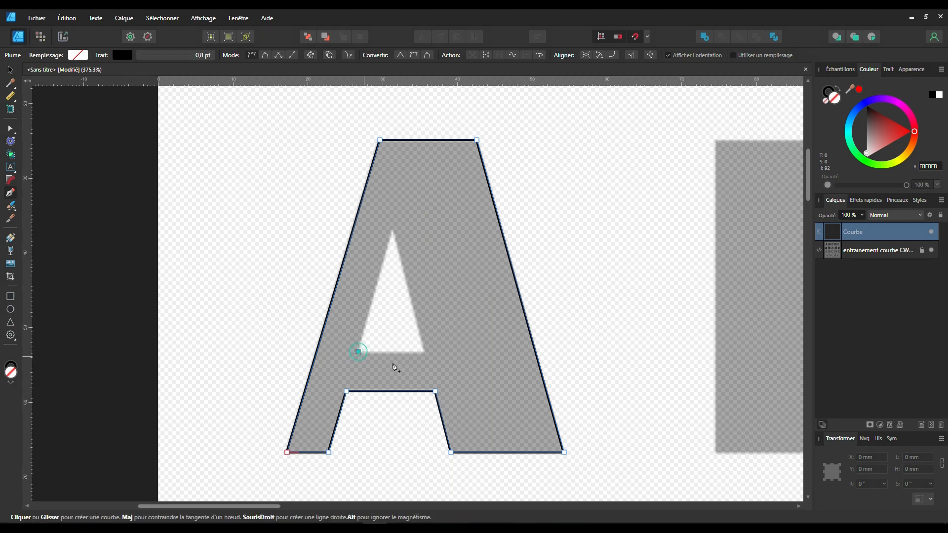
click(392, 231)
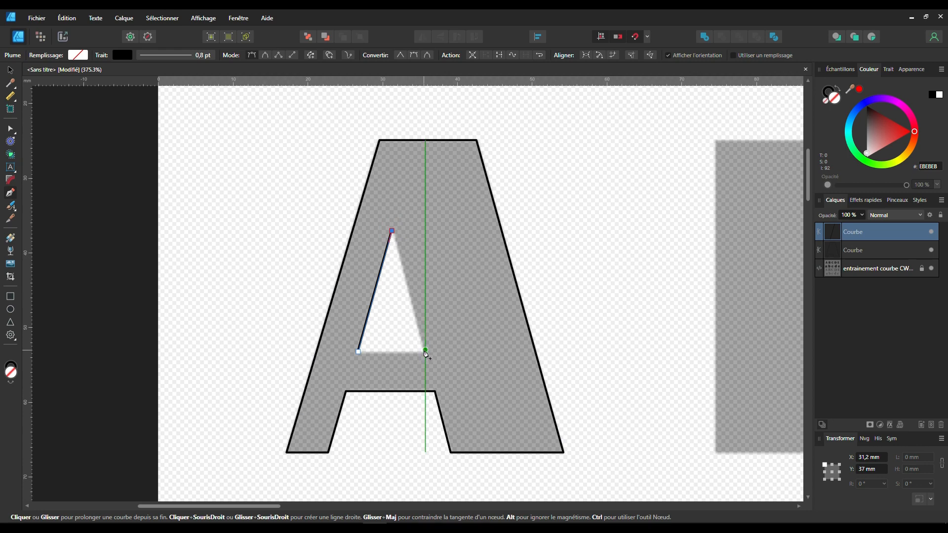
click(426, 350)
click(358, 352)
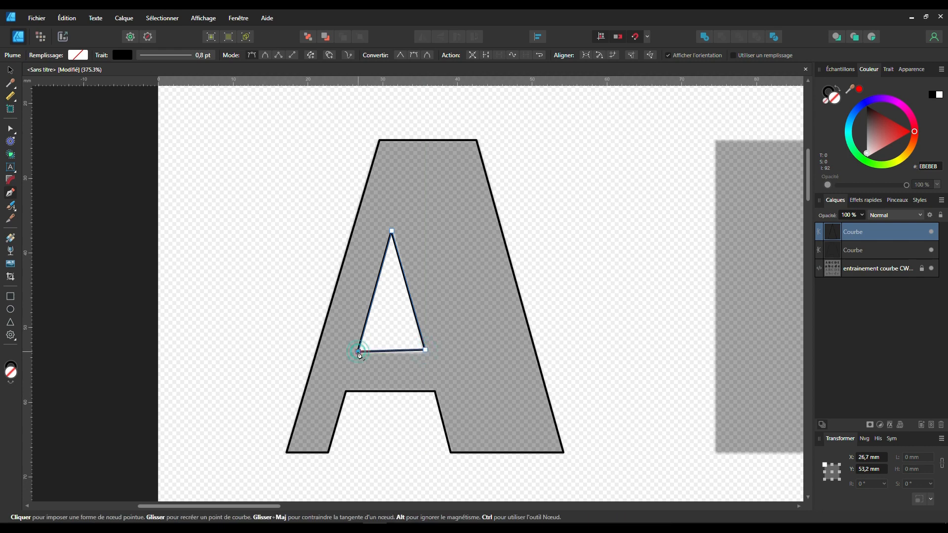
click(426, 352)
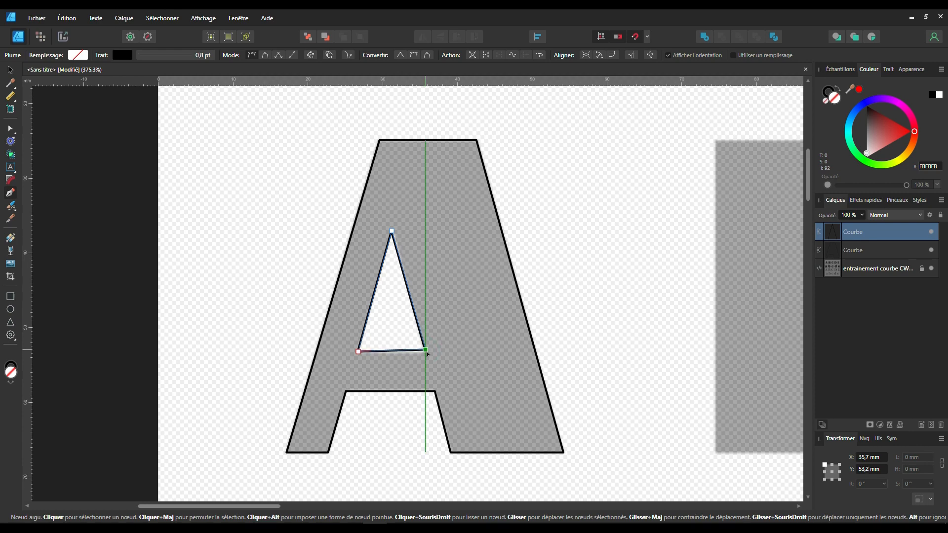
drag(427, 354, 425, 353)
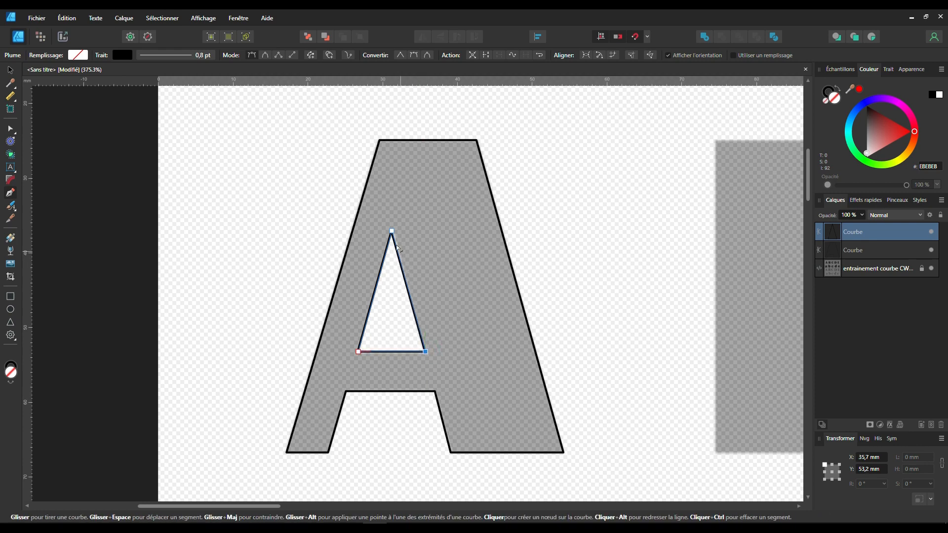
drag(397, 235, 395, 231)
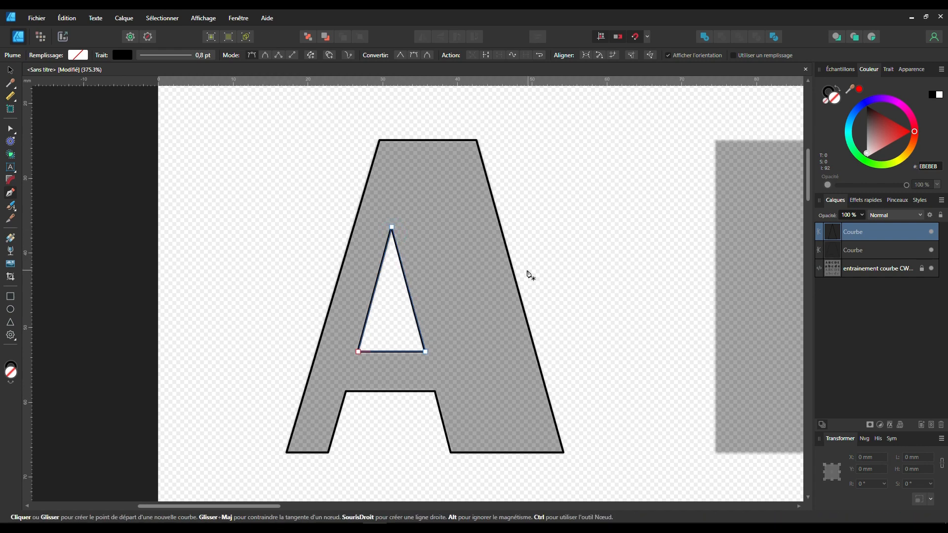
Select the A's outline and its counter and subtract the counter from the outline
scroll(373, 274, down, 5)
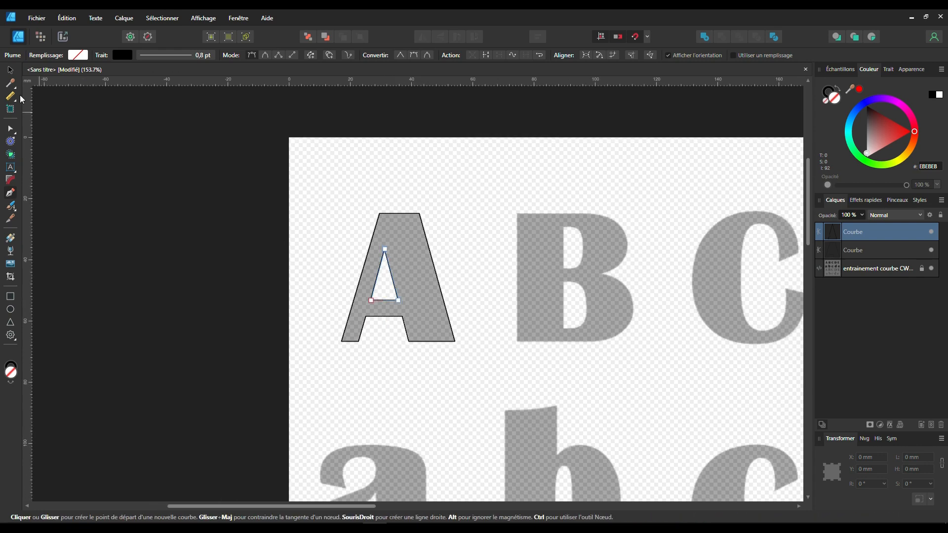
click(10, 70)
shift+click(378, 229)
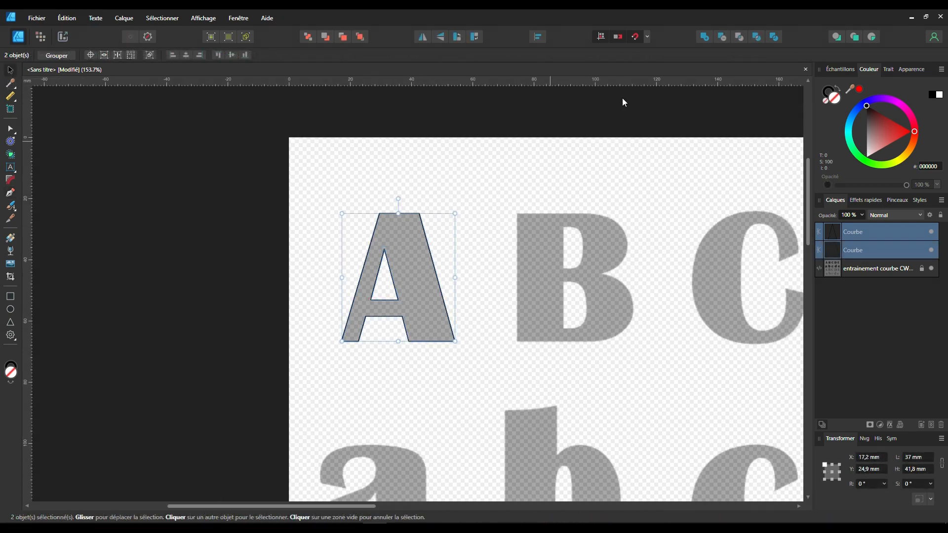
click(721, 38)
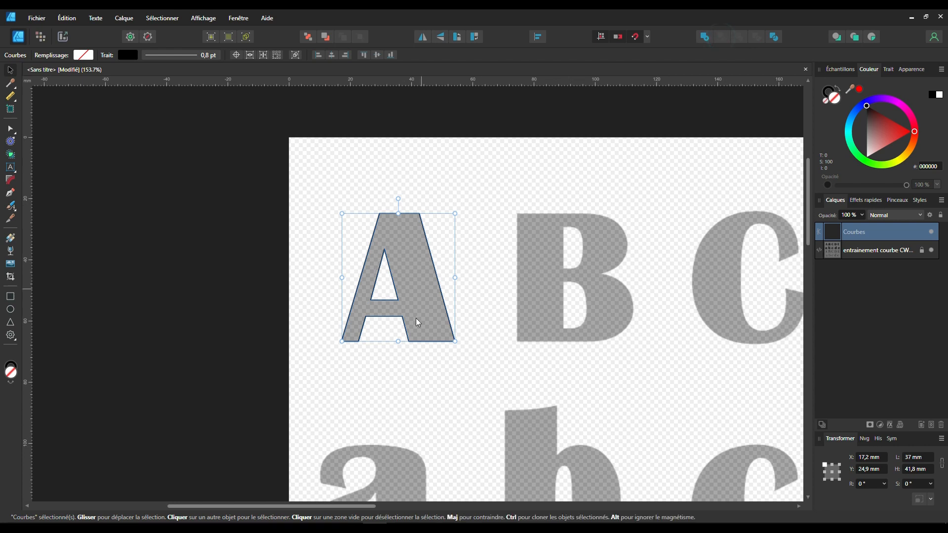
Fill the traced A with black (000000) and deselect it
click(874, 126)
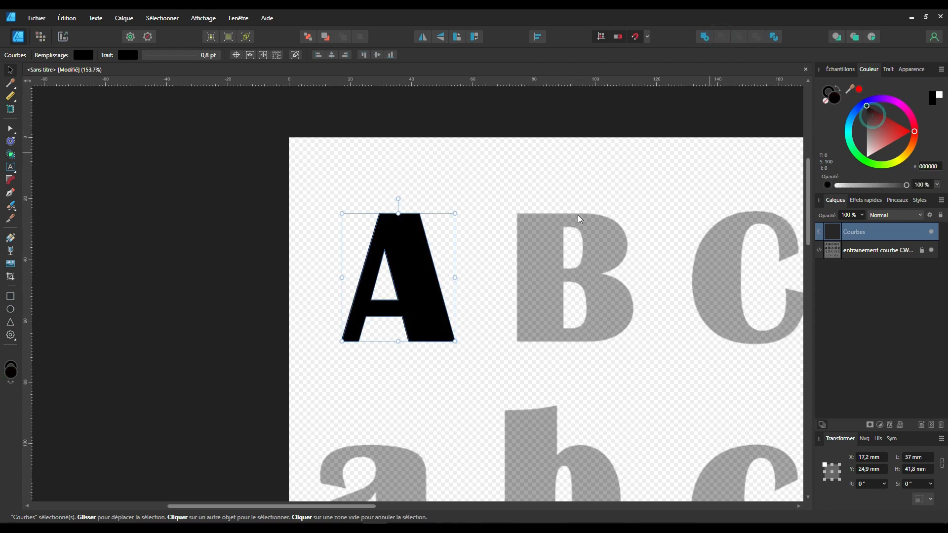
click(225, 306)
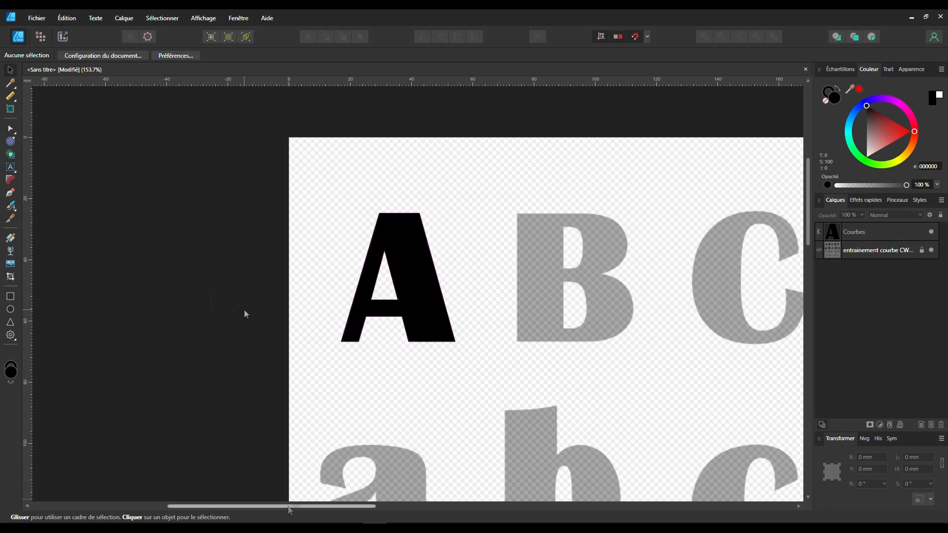
Trace the top edge and upper bowl of the bold uppercase B with the Pen tool, adjusting the curve handles to the template
drag(287, 506, 377, 501)
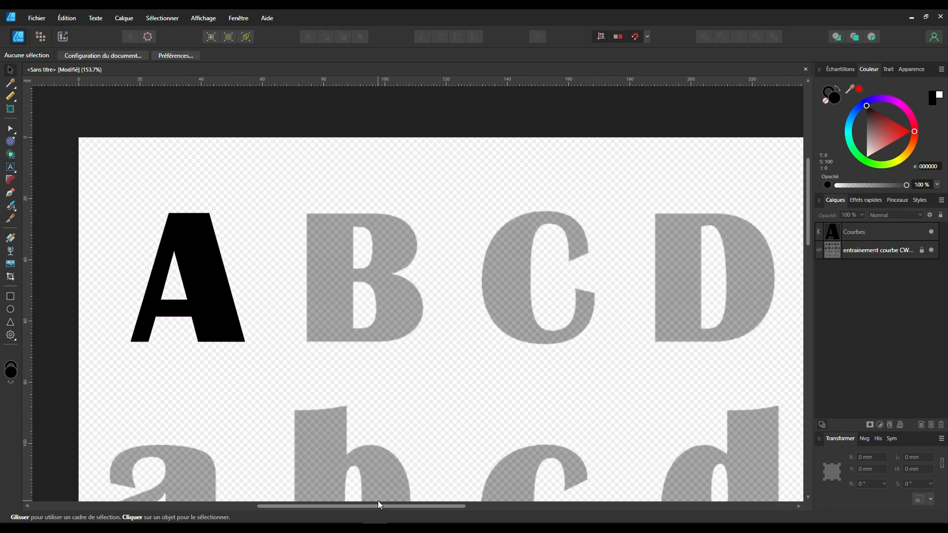
scroll(239, 264, up, 4)
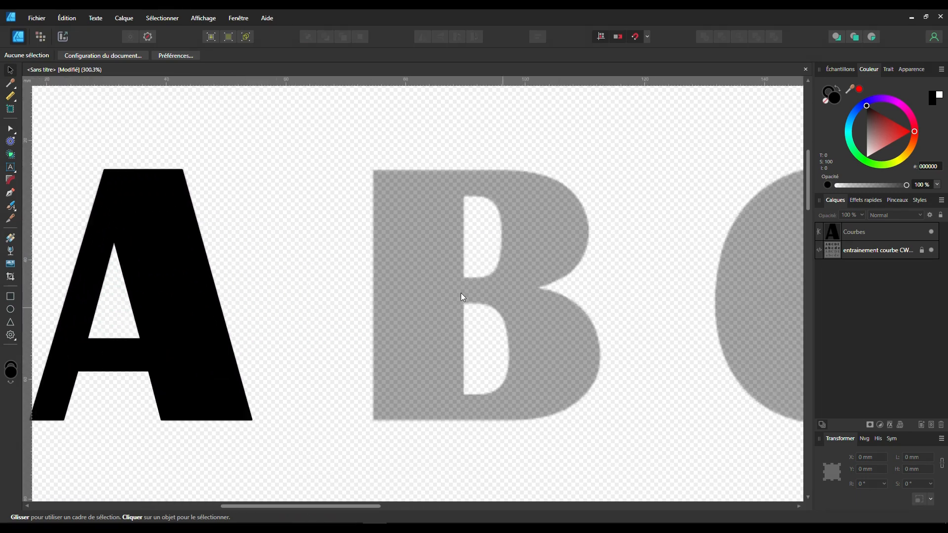
key(p)
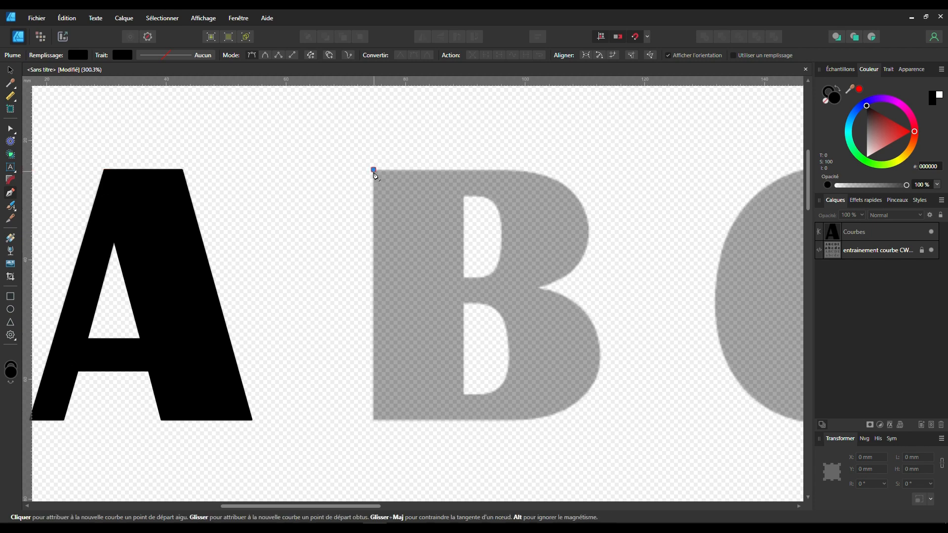
click(374, 170)
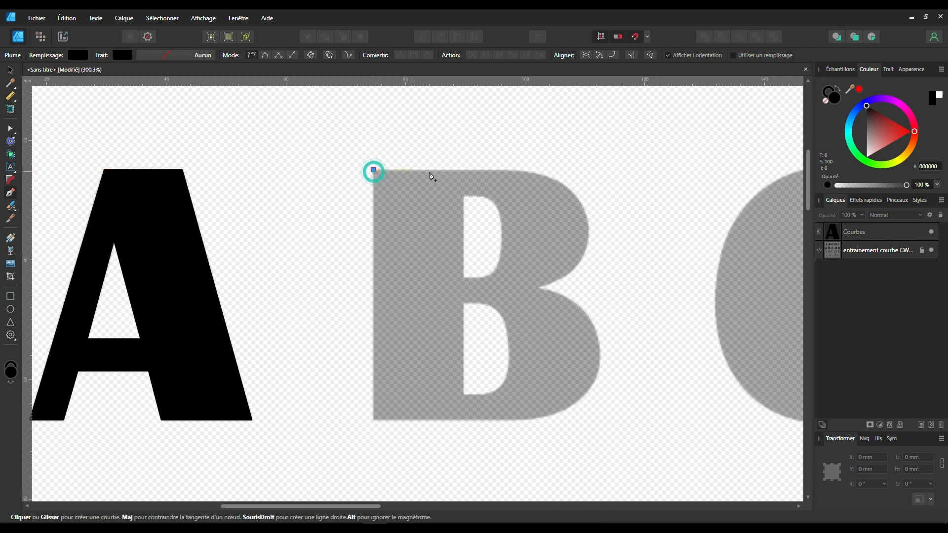
click(513, 170)
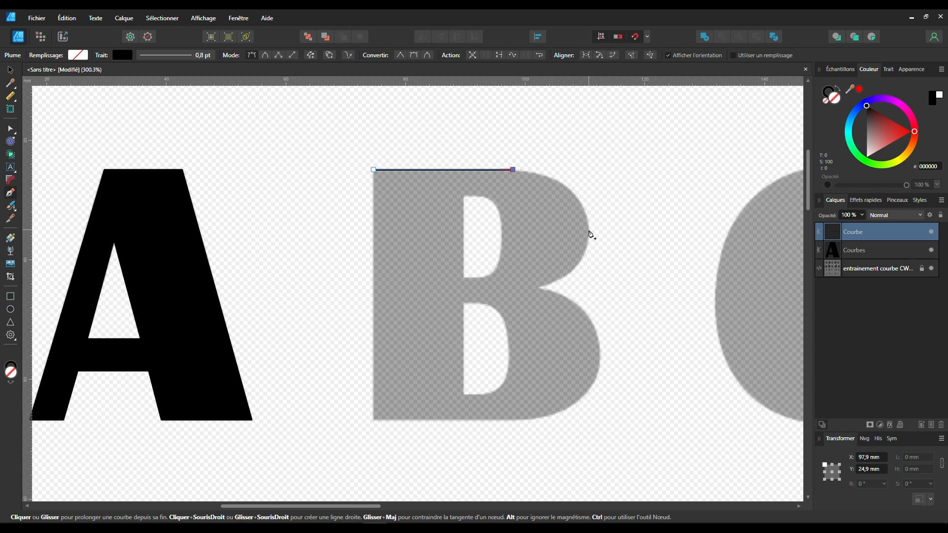
drag(588, 230, 526, 288)
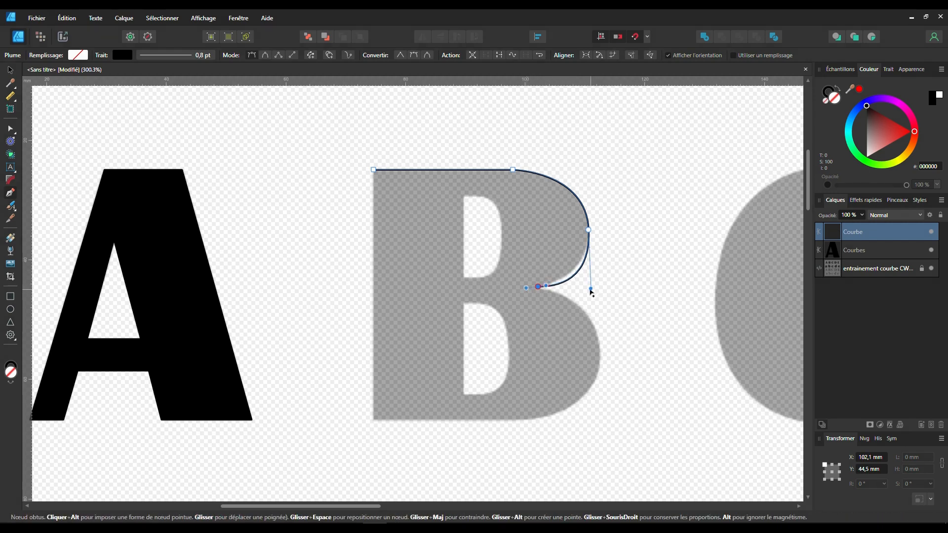
drag(591, 289, 588, 274)
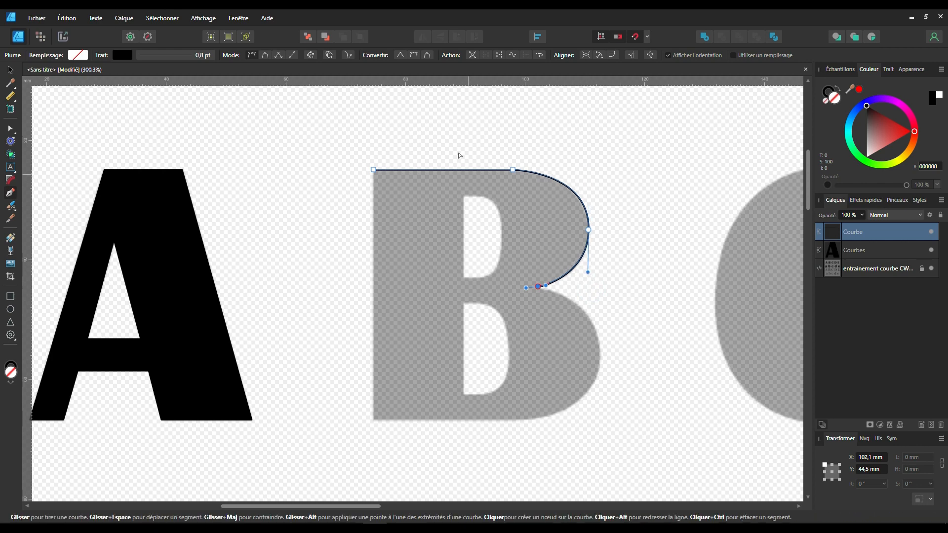
ctrl+click(512, 169)
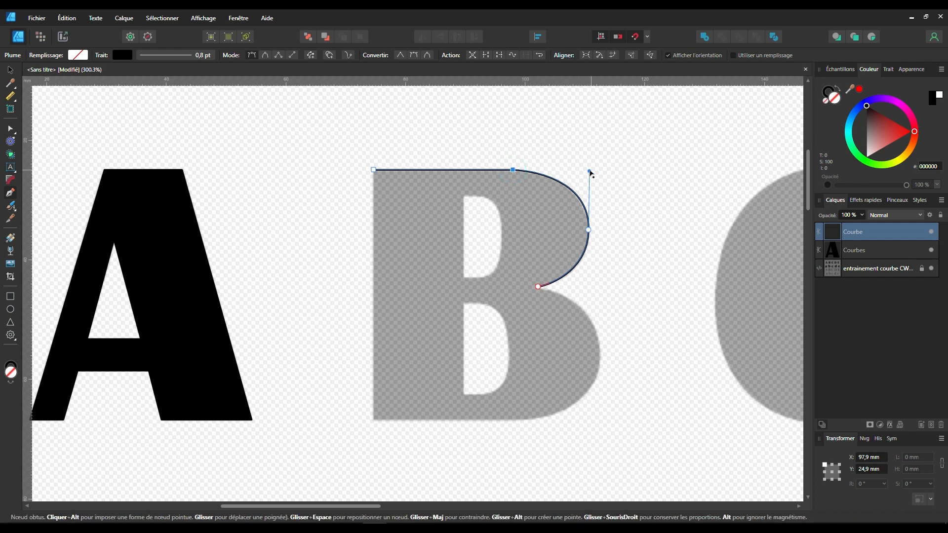
drag(589, 171, 587, 172)
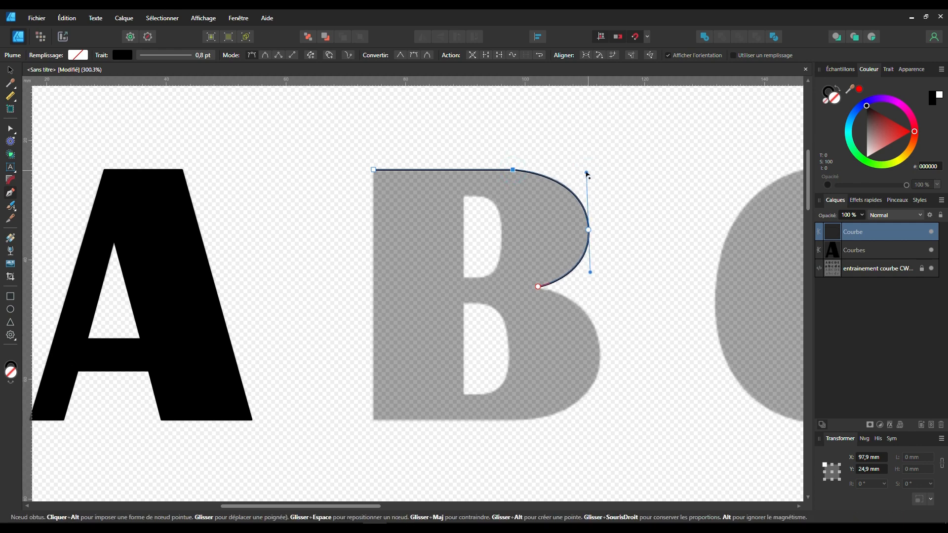
Make the node at the B's waist a corner and trace the lower bowl down to the baseline, adjusting its curve
click(538, 286)
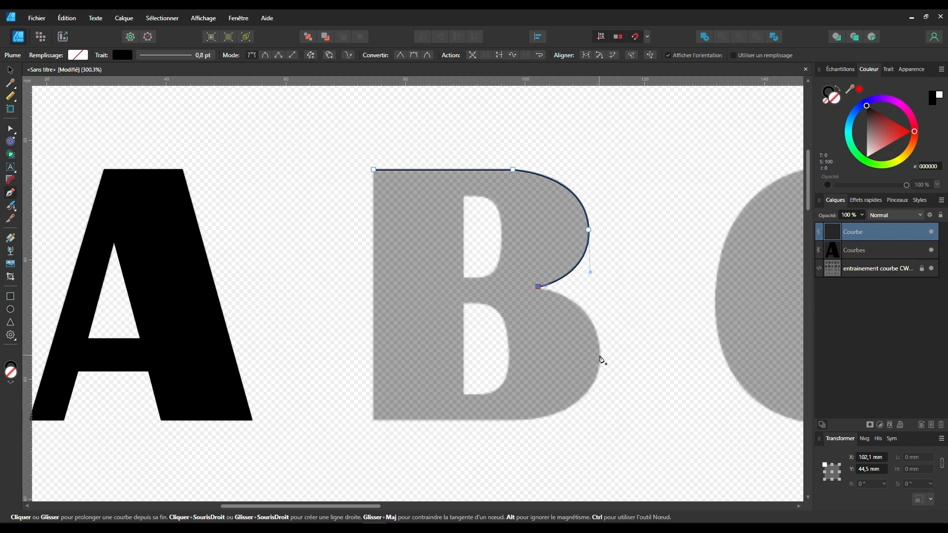
drag(599, 356, 601, 419)
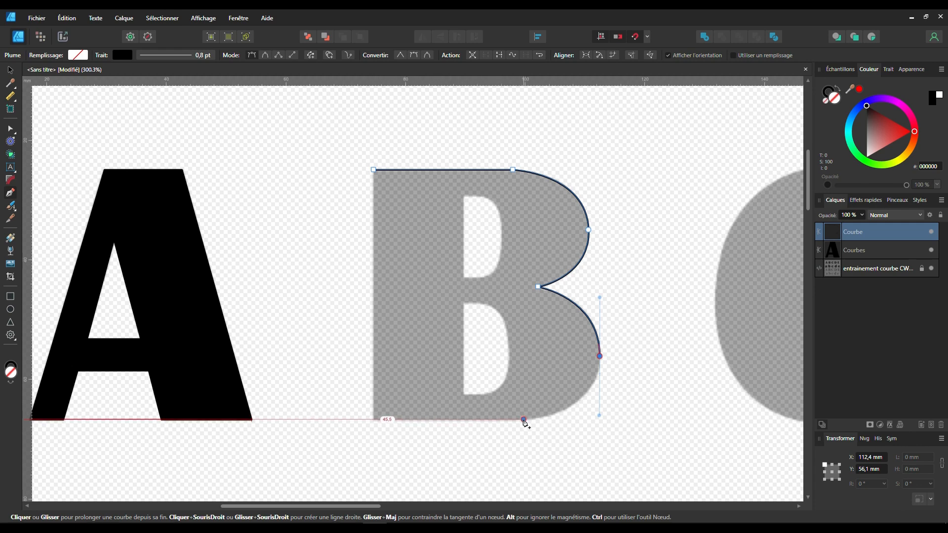
mouse_move(524, 420)
mouse_down()
mouse_move(502, 427)
mouse_move(515, 422)
mouse_up()
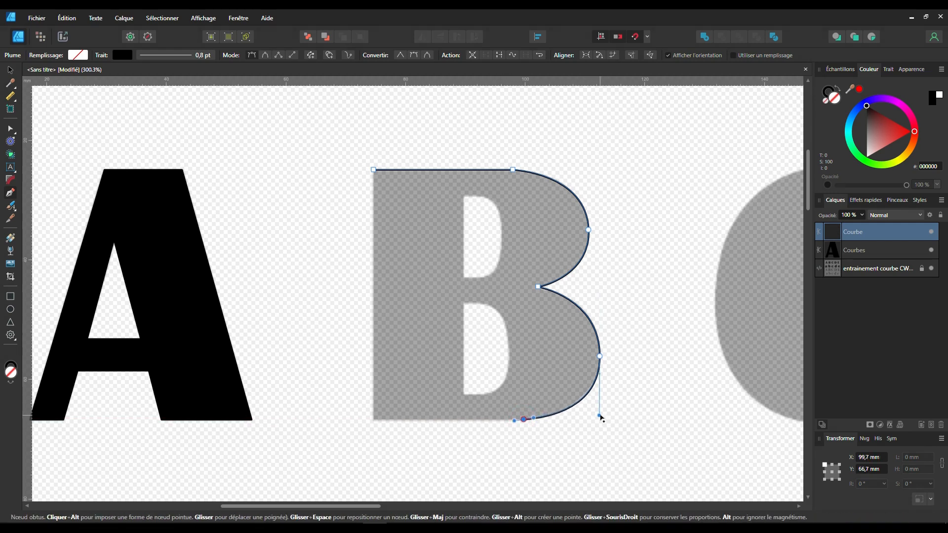
drag(599, 415, 598, 410)
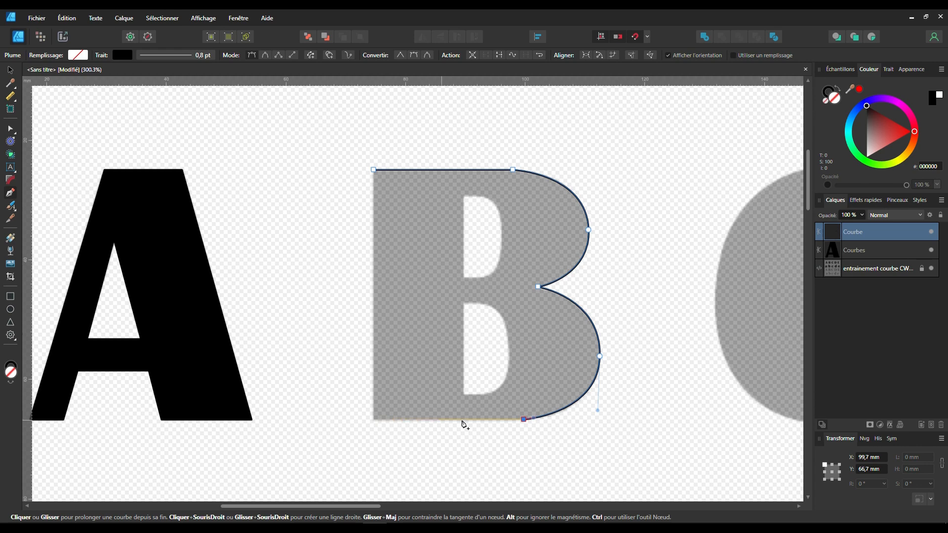
Close the B's outline with straight bottom and stem edges, check its two straight-to-curve nodes and deselect them
click(374, 420)
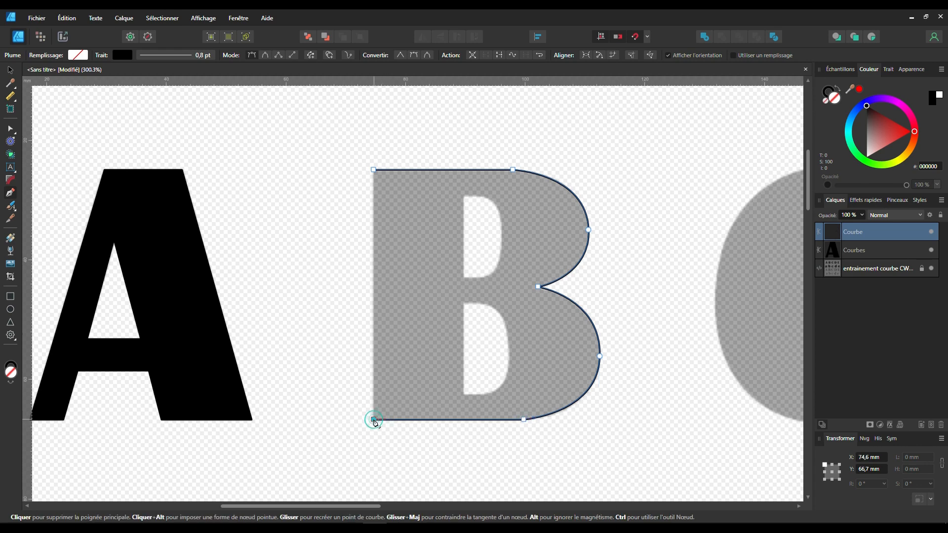
click(373, 169)
key(ctrl)
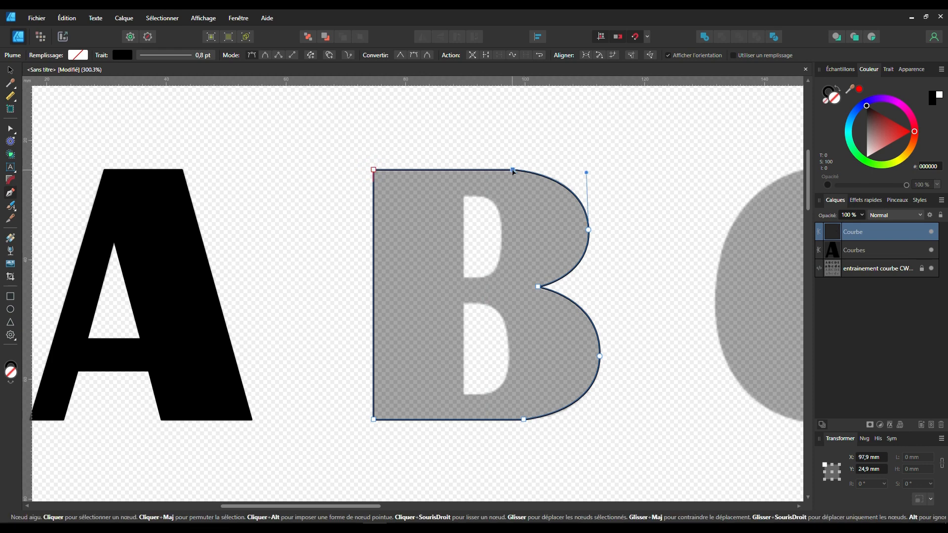
ctrl+click(513, 170)
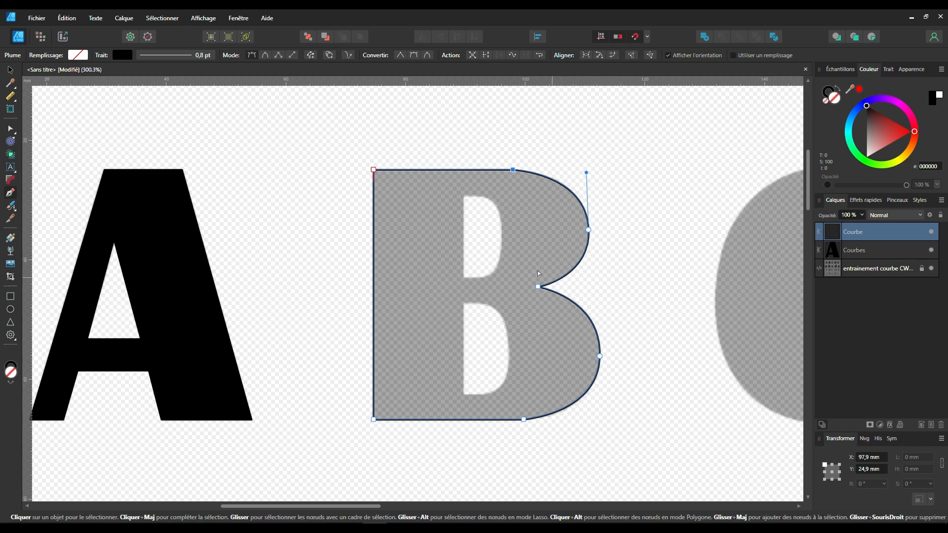
ctrl+click(523, 419)
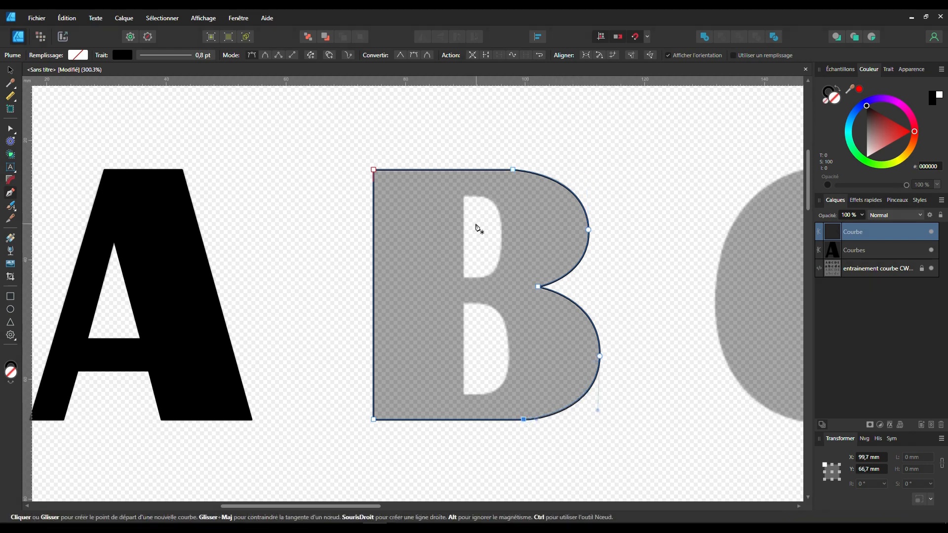
key(Escape)
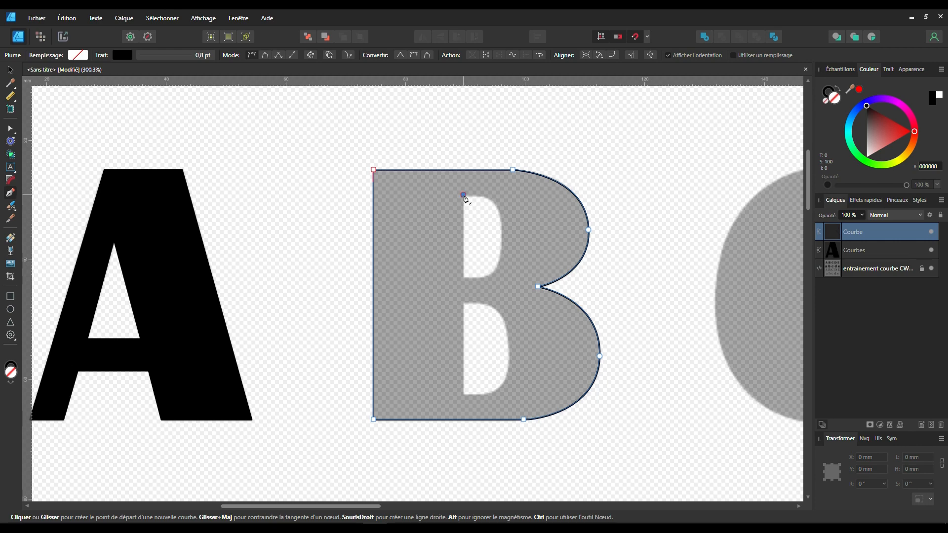
Trace the upper counter of the B as a closed path and adjust its lower-left node and curve handles to the template
click(463, 195)
drag(502, 236, 500, 290)
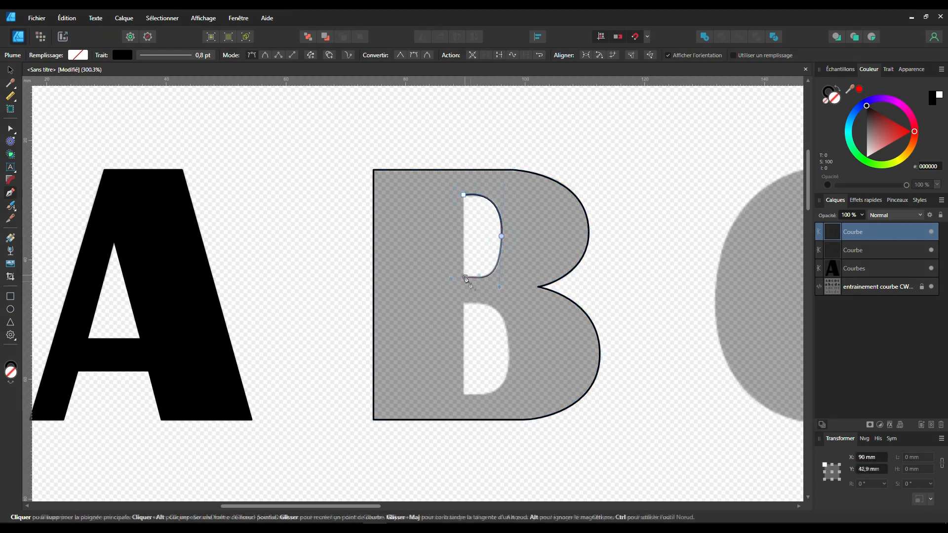
click(465, 277)
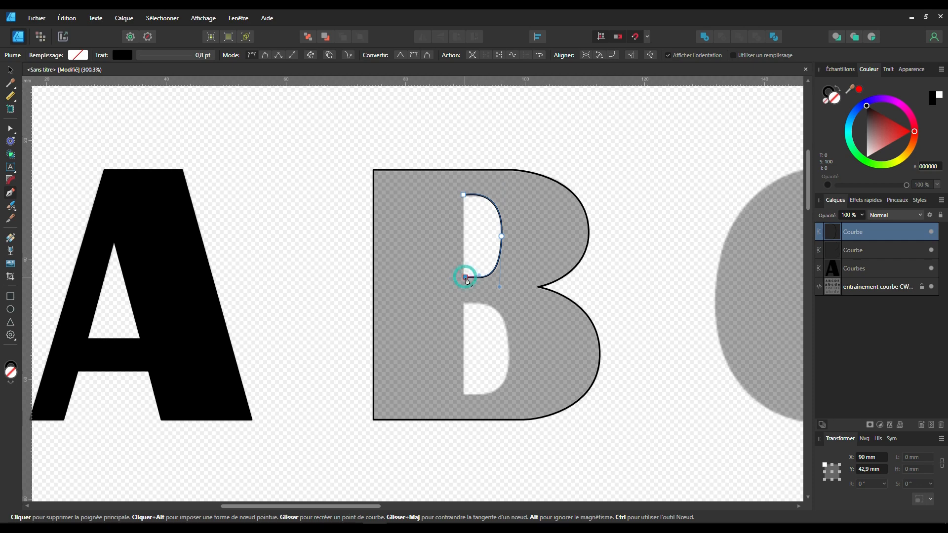
click(463, 195)
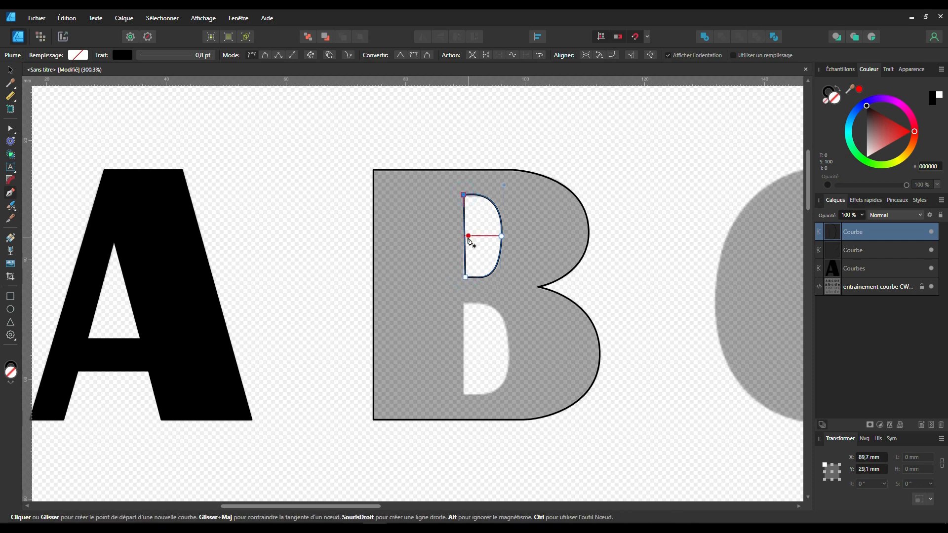
click(465, 278)
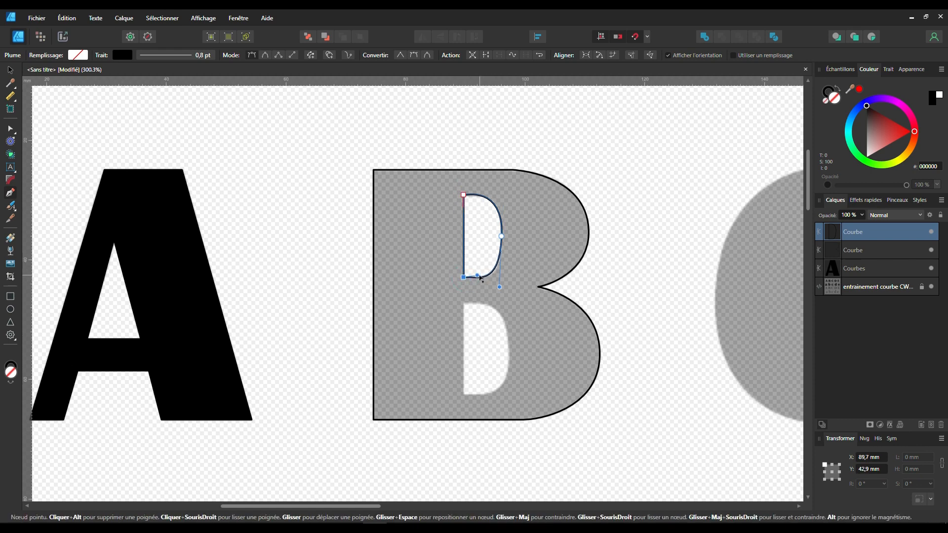
drag(477, 276, 502, 289)
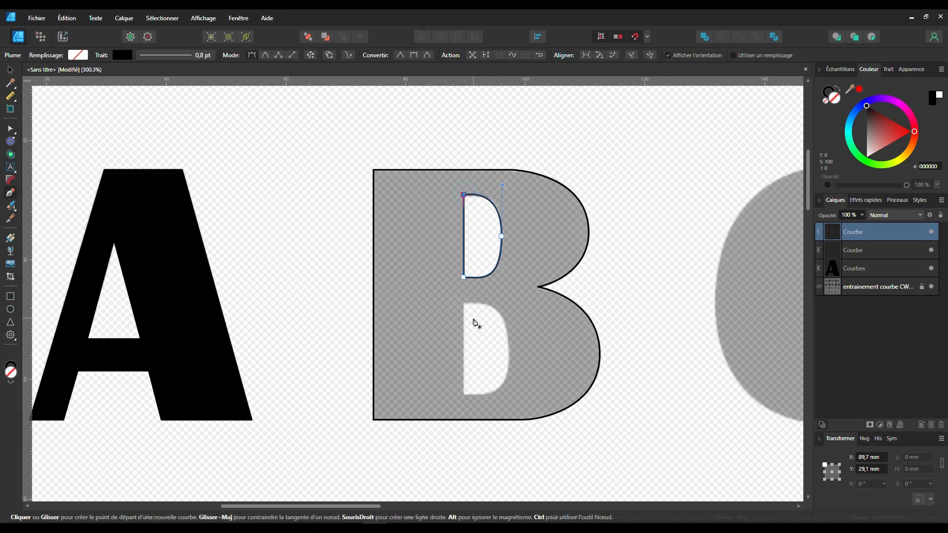
Trace the lower counter of the B as a closed path and adjust its bottom curve to the template
click(463, 304)
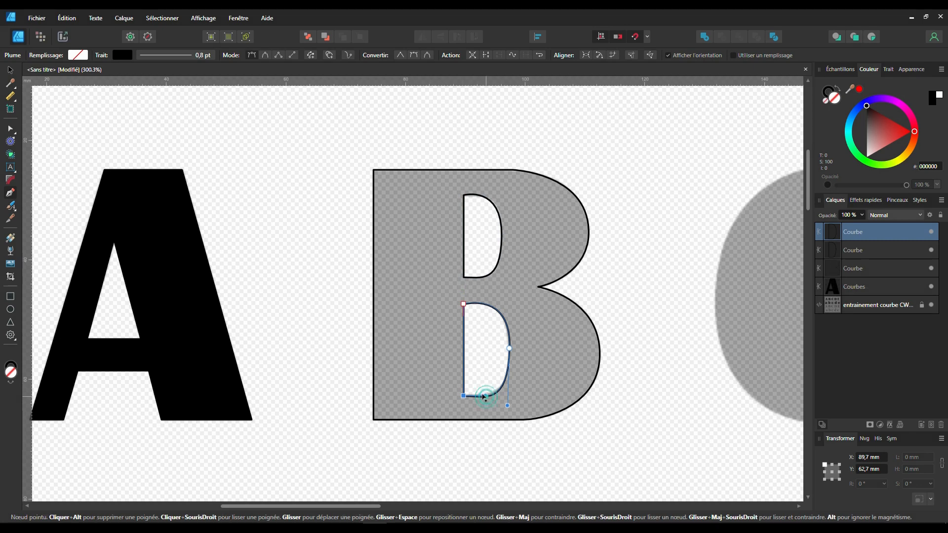
drag(484, 396, 510, 404)
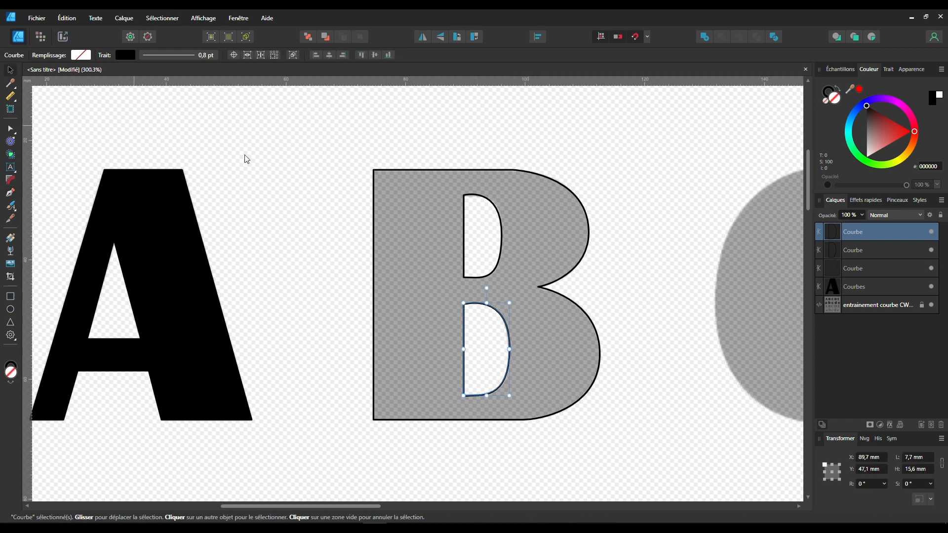
Subtract both counters from the B's outline, fill the resulting letter with black and deselect it
key(v)
drag(334, 124, 630, 472)
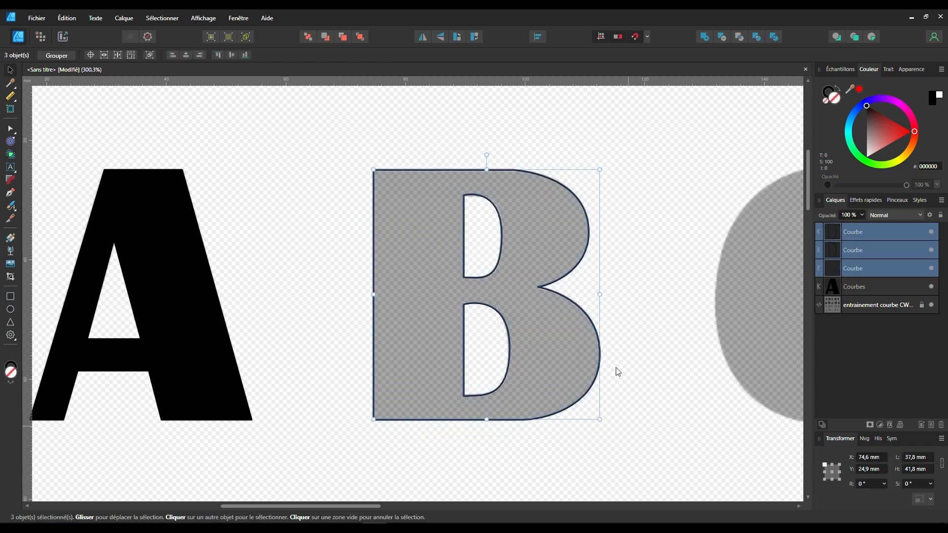
click(724, 39)
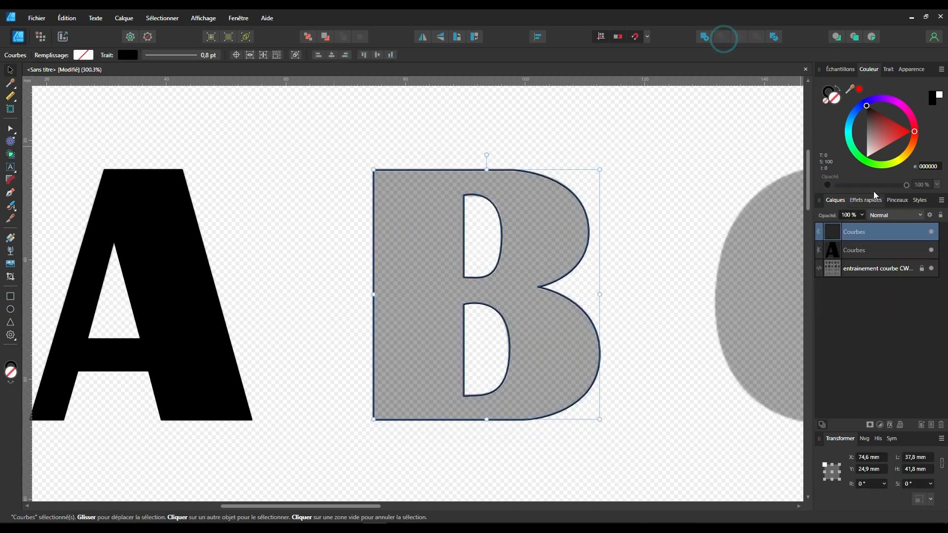
drag(870, 110, 865, 104)
click(619, 183)
Draw the C's outer contour with the Pen tool as straight segments through its extreme points, from the upper terminal to the lower terminal
scroll(620, 184, down, 5)
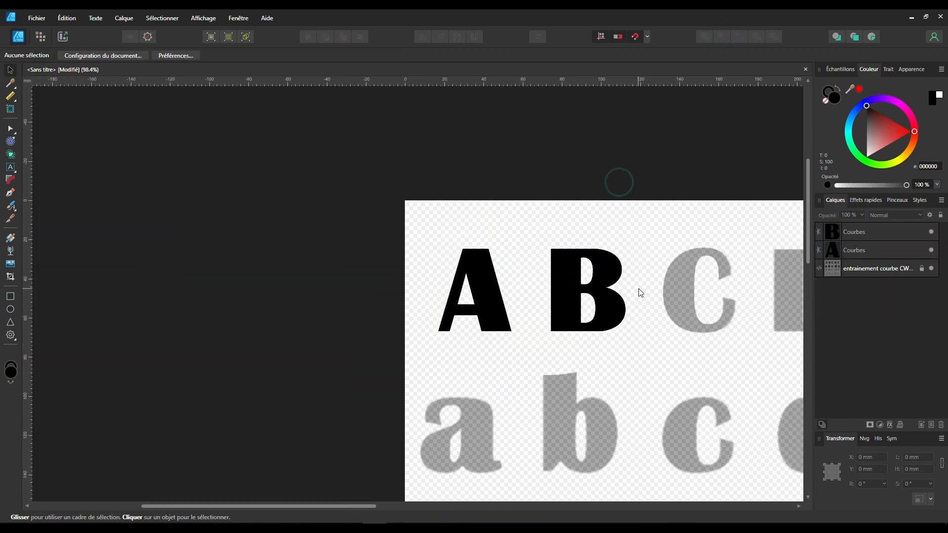
scroll(749, 345, down, 3)
scroll(705, 324, up, 2)
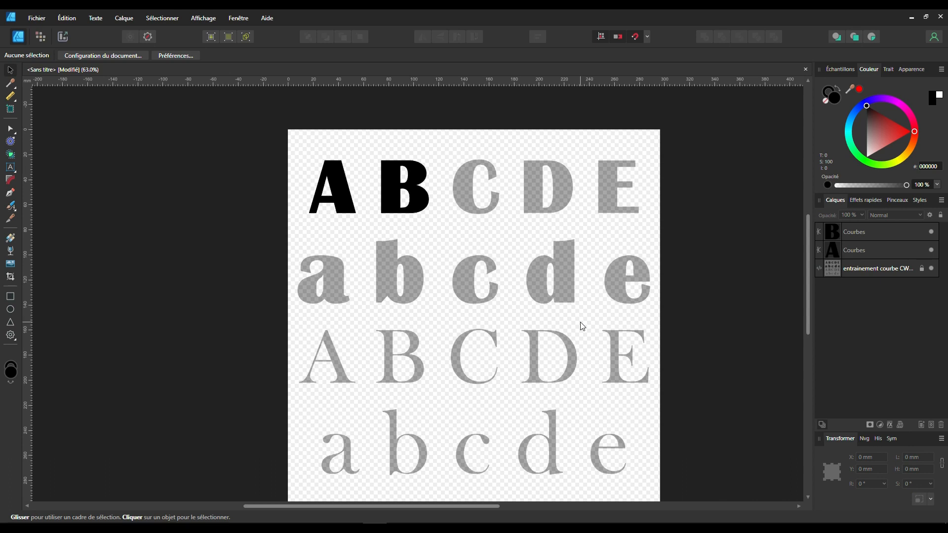
scroll(583, 326, down, 1)
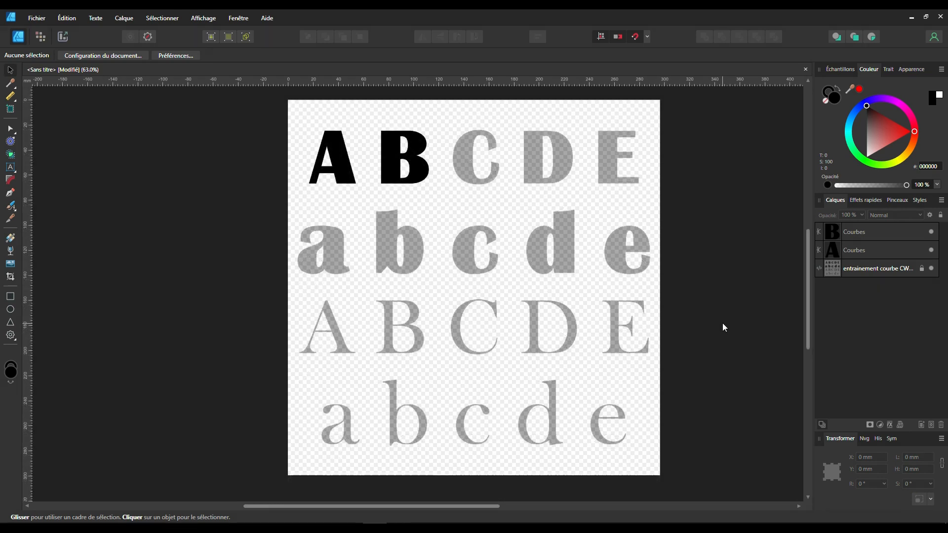
scroll(583, 148, up, 3)
scroll(214, 197, up, 3)
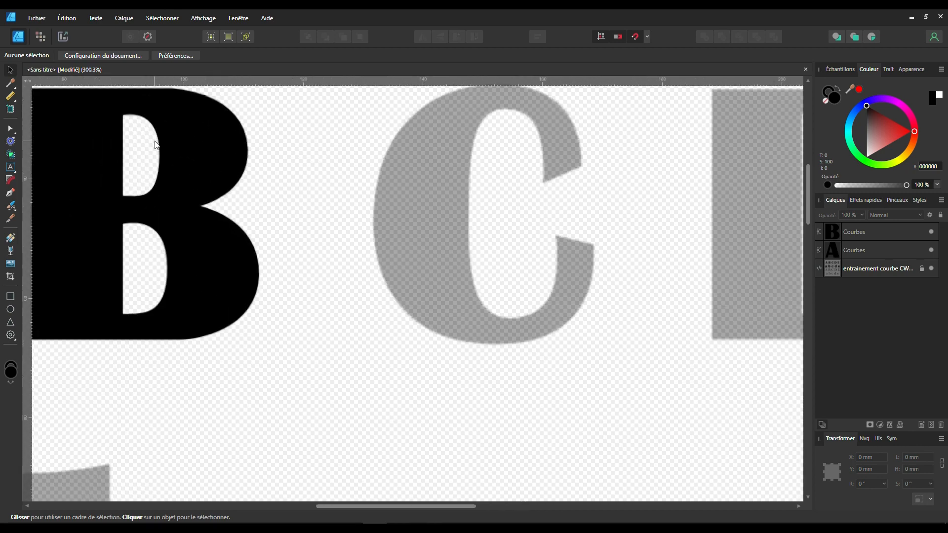
scroll(616, 250, up, 2)
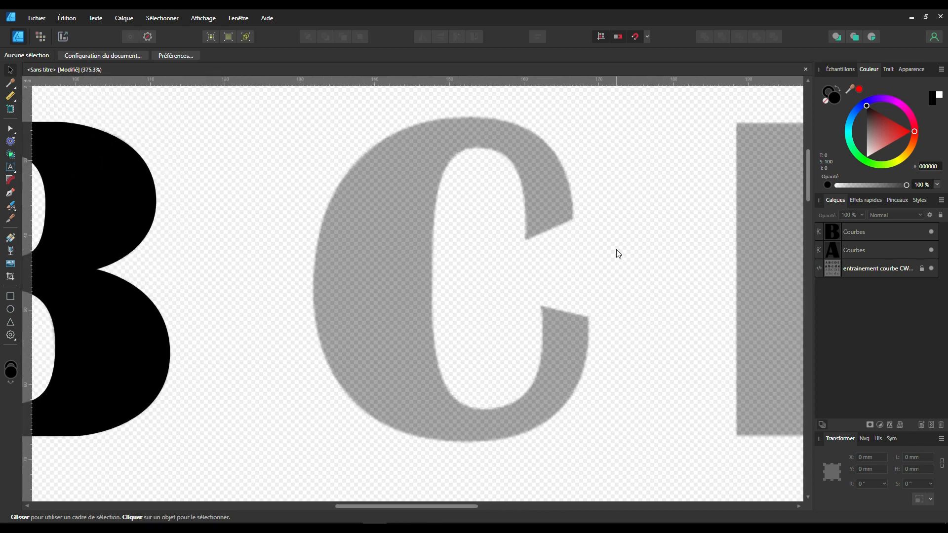
key(p)
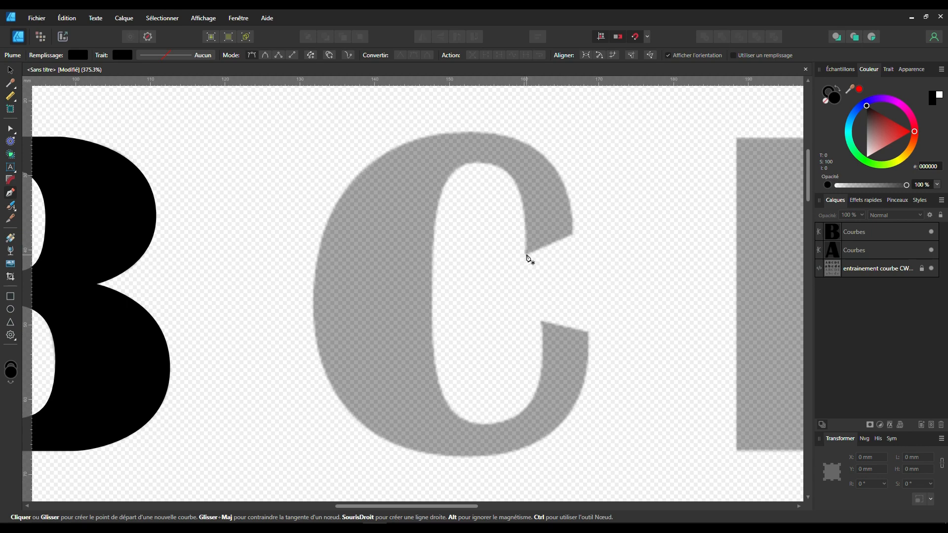
click(526, 252)
click(572, 232)
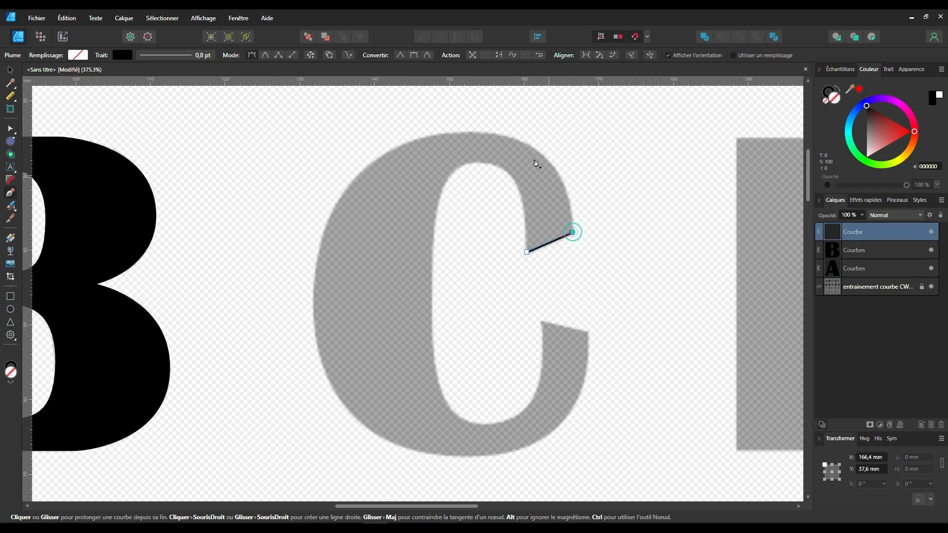
click(477, 132)
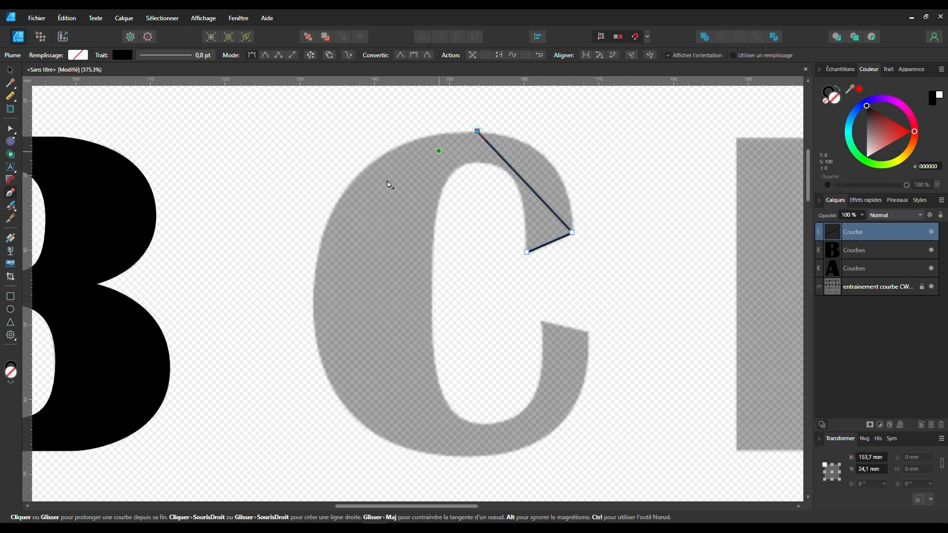
click(315, 269)
click(472, 455)
click(589, 333)
click(542, 319)
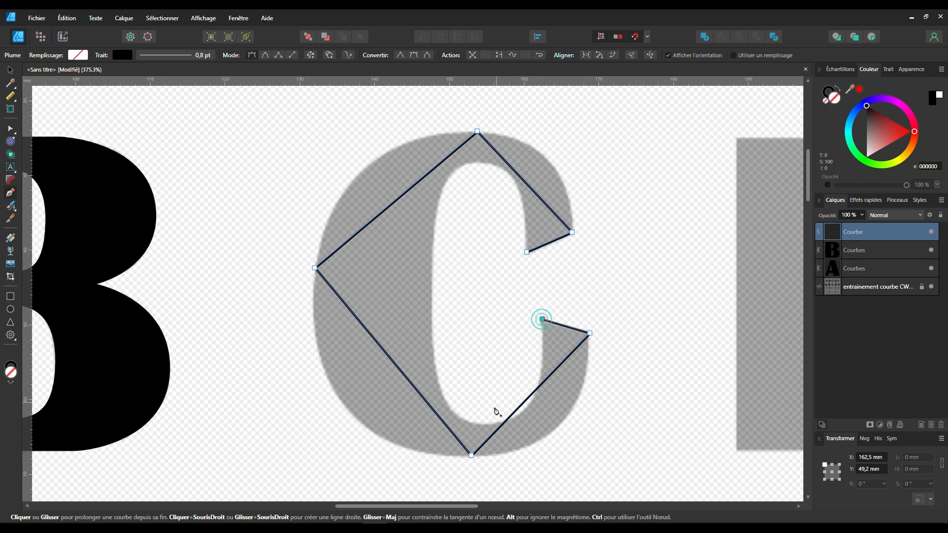
Close the C's rough path with straight segments through the extreme points of its inner contour
click(489, 423)
click(432, 294)
click(481, 162)
click(526, 251)
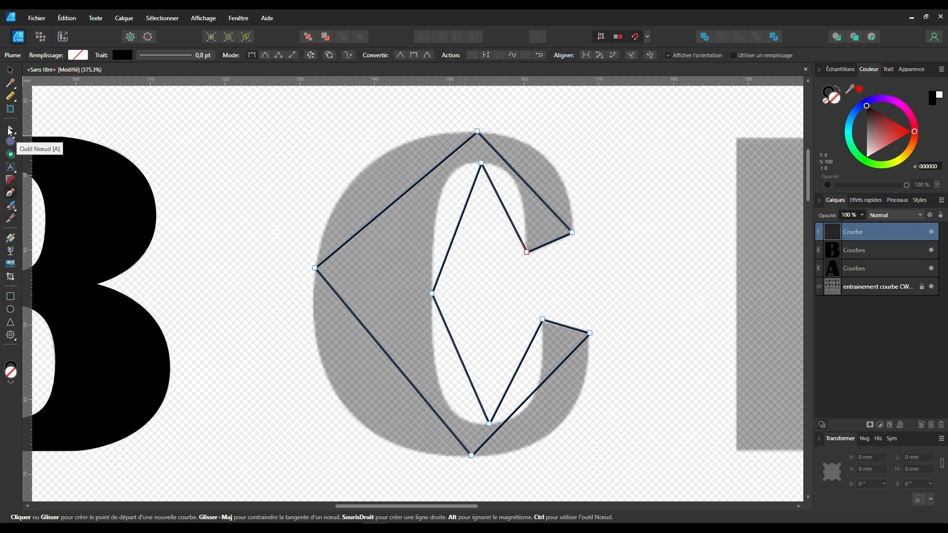
Select all nodes of the C's path with the Node tool and convert them to smooth nodes
click(10, 130)
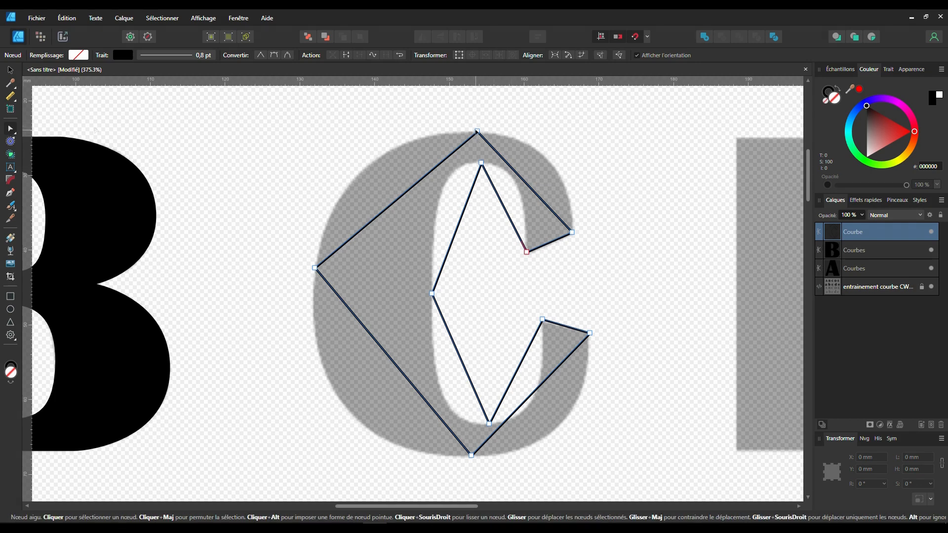
drag(645, 104, 275, 501)
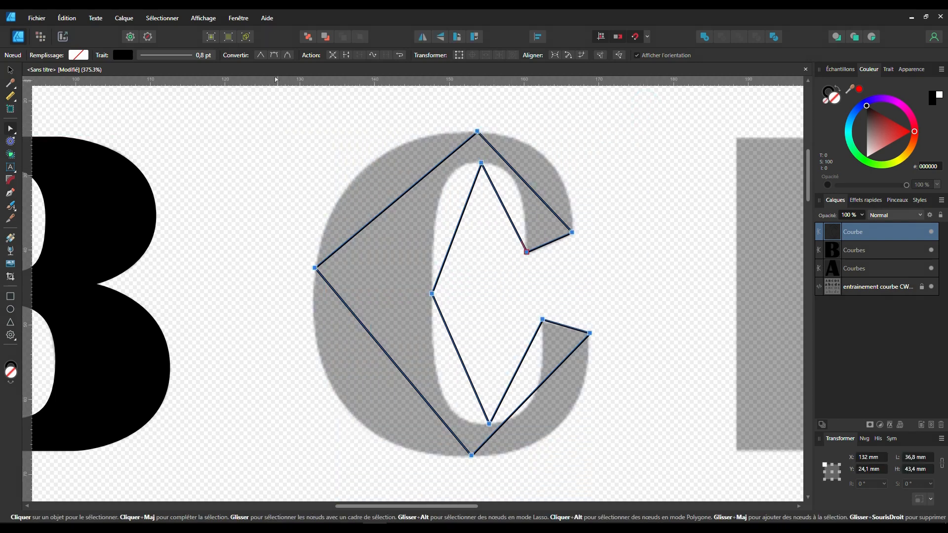
click(274, 55)
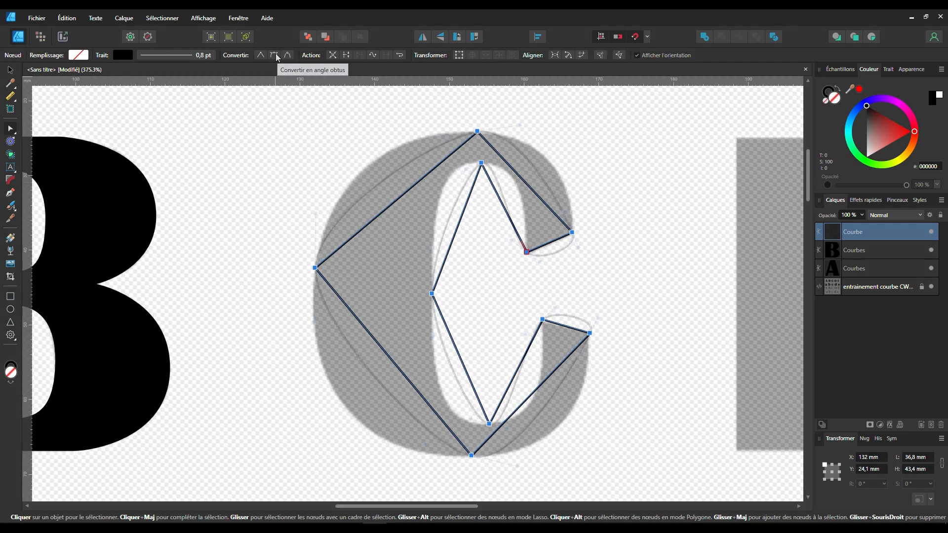
Fit the C's upper outer curve to the template and straighten the upper terminal by sharpening its inner corner and adjusting the outer corner's handles
drag(520, 125, 561, 131)
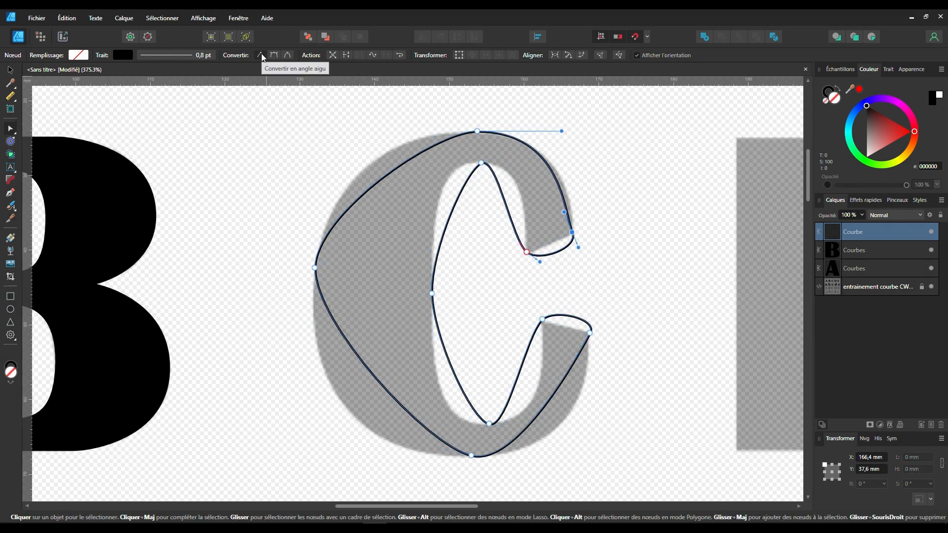
click(260, 55)
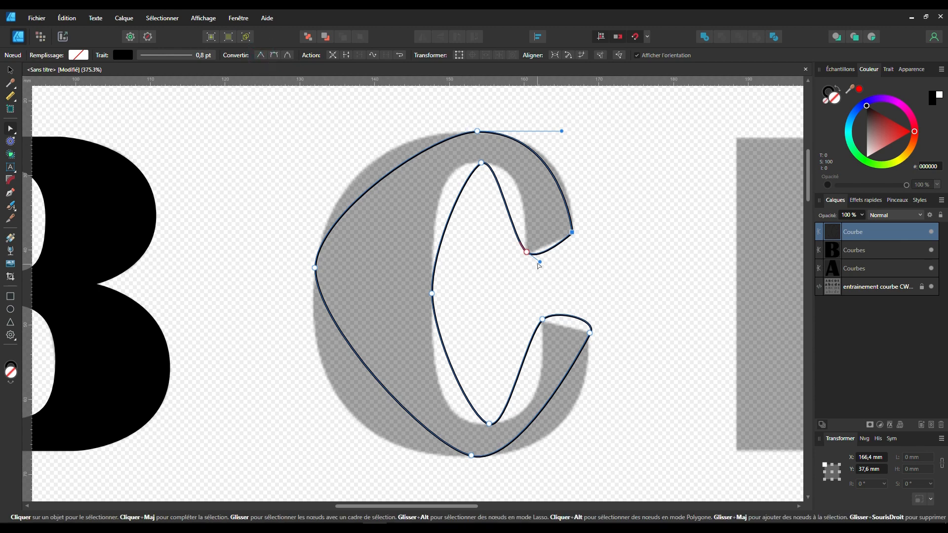
alt+click(527, 253)
click(572, 232)
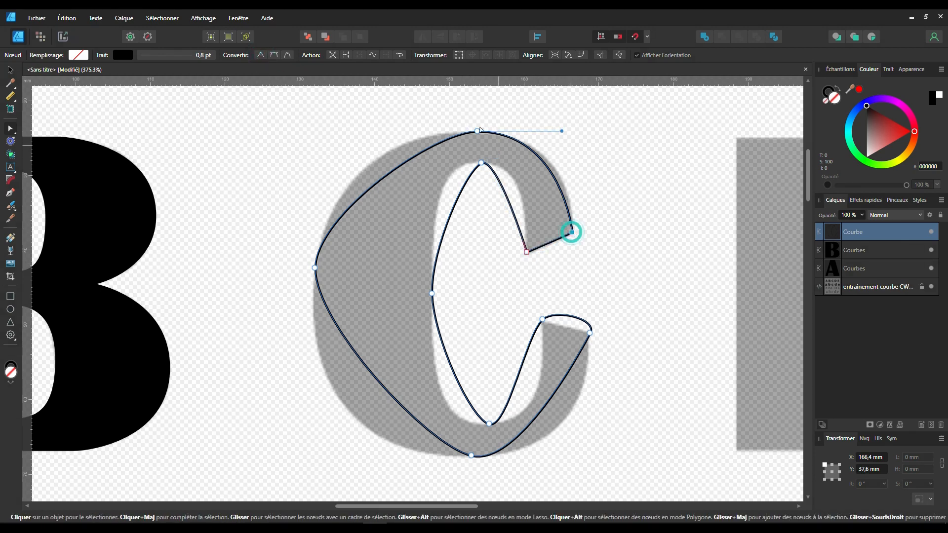
click(274, 55)
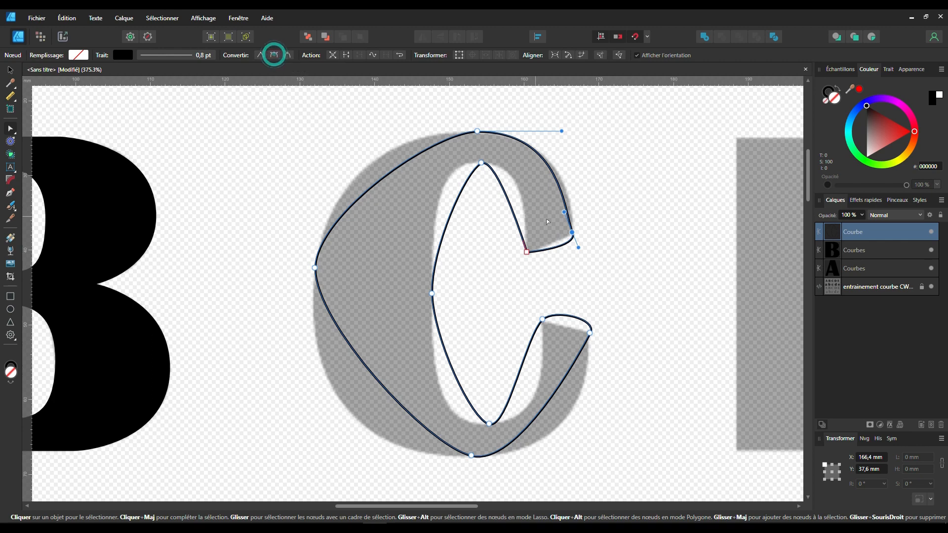
drag(563, 211, 572, 217)
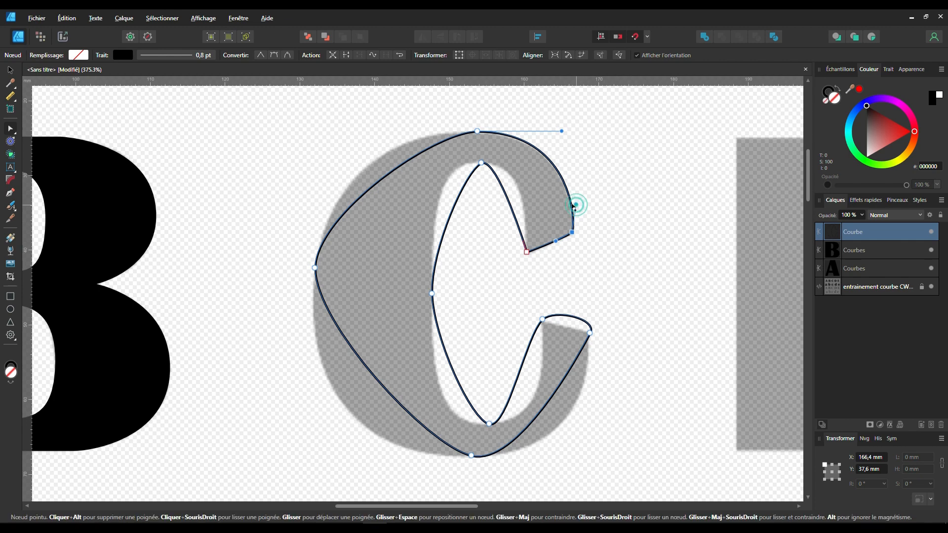
drag(575, 205, 573, 208)
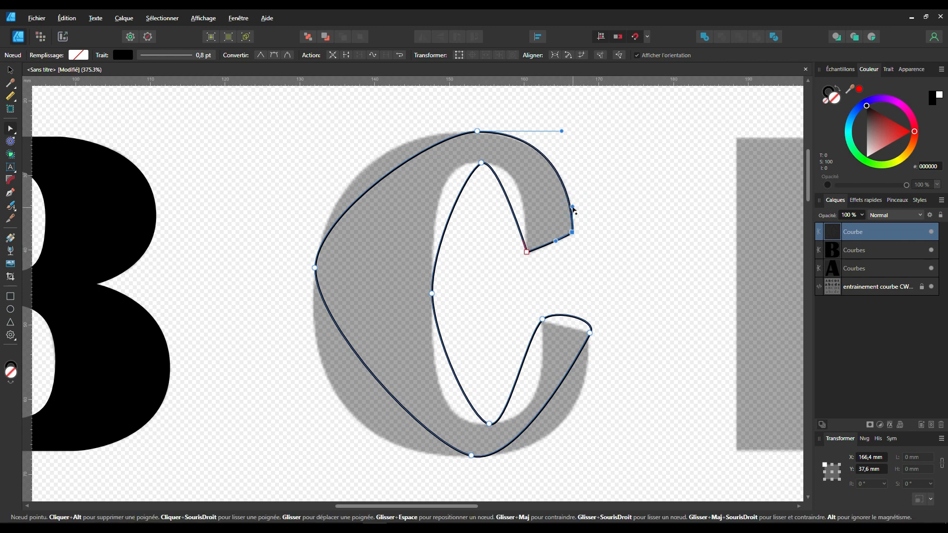
drag(561, 131, 560, 134)
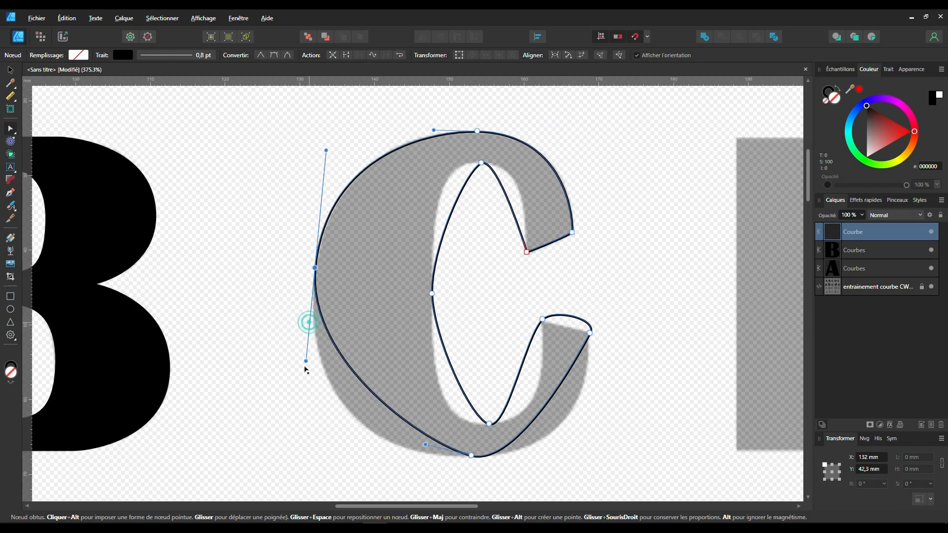
Extend and adjust the handles of the C's lower-left outer curve to match the template
drag(307, 323, 295, 431)
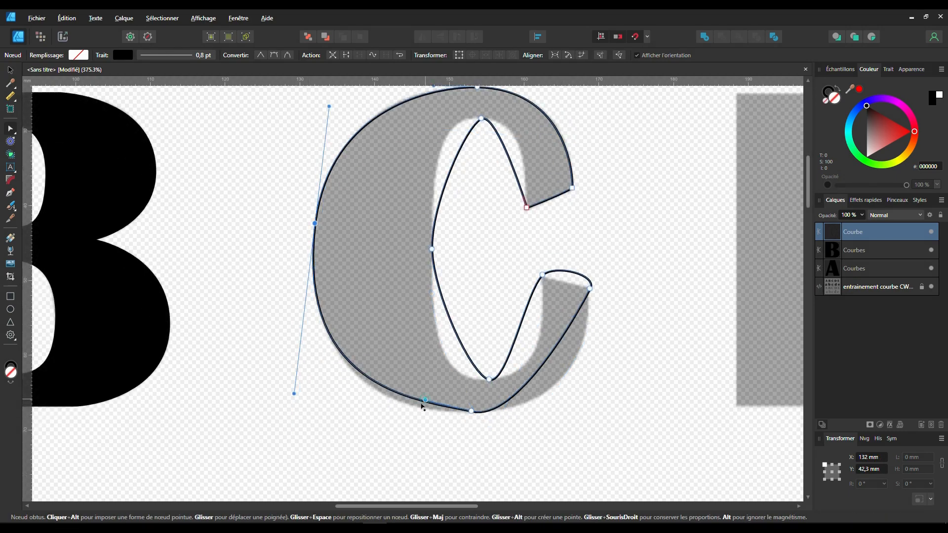
drag(424, 401, 417, 413)
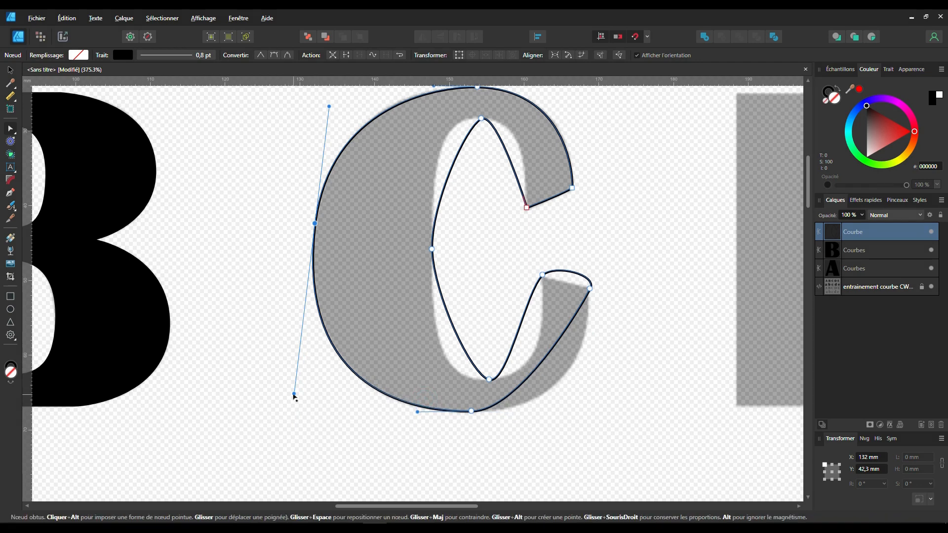
drag(294, 395, 296, 390)
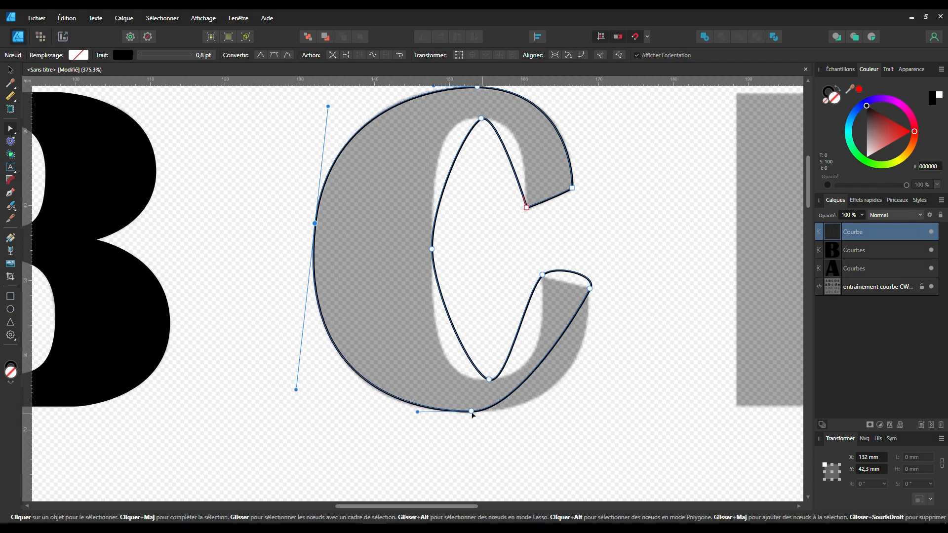
Fit the C's lower-right outer curve to the template and turn the lower terminal into a straight edge with sharp corners
click(590, 288)
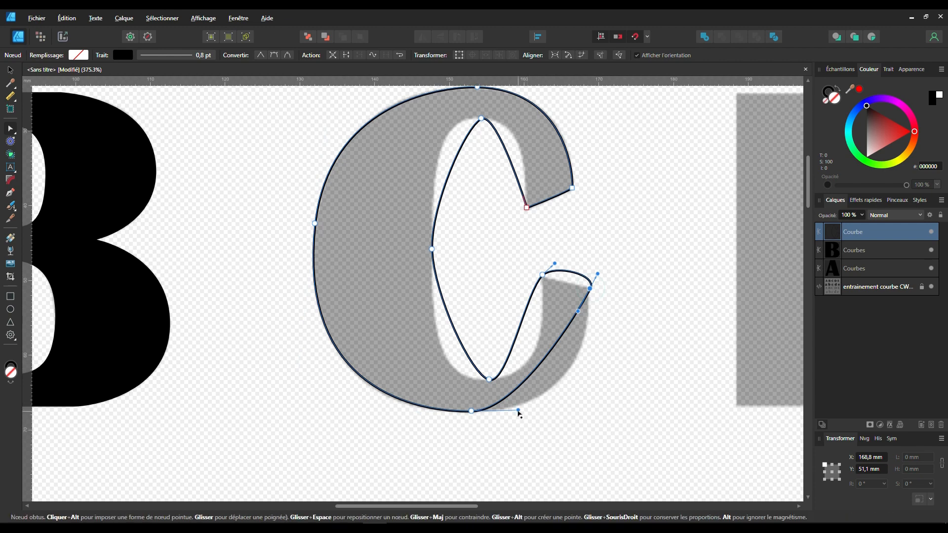
drag(518, 411, 593, 412)
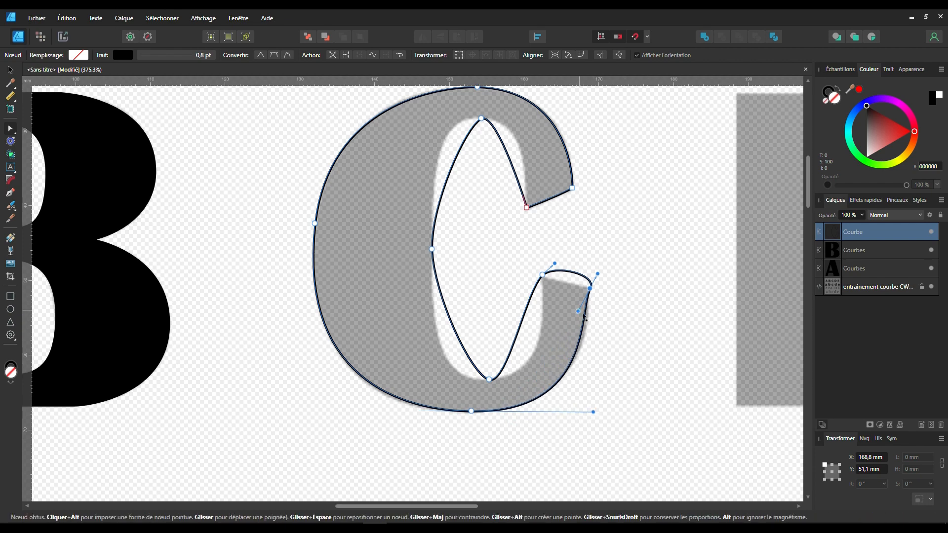
drag(584, 316, 588, 289)
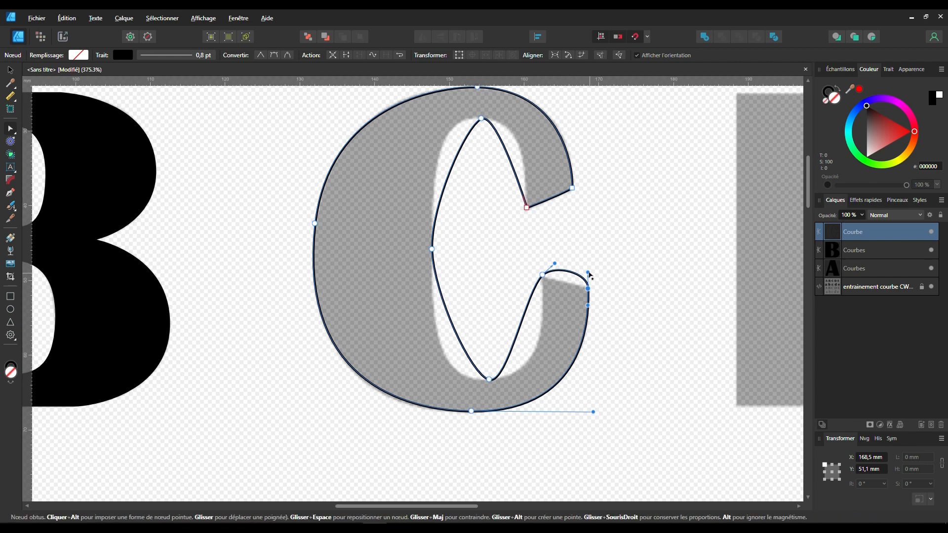
drag(588, 272, 572, 285)
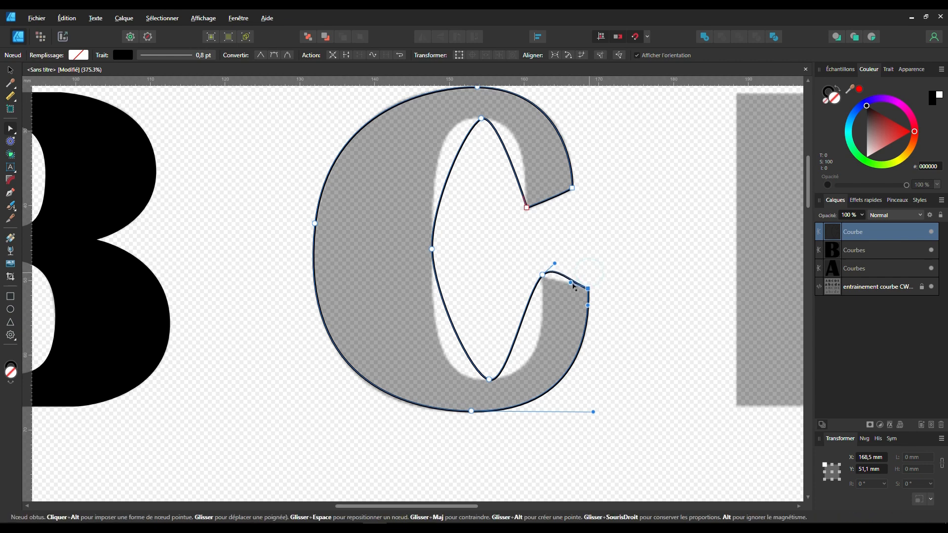
alt+click(542, 274)
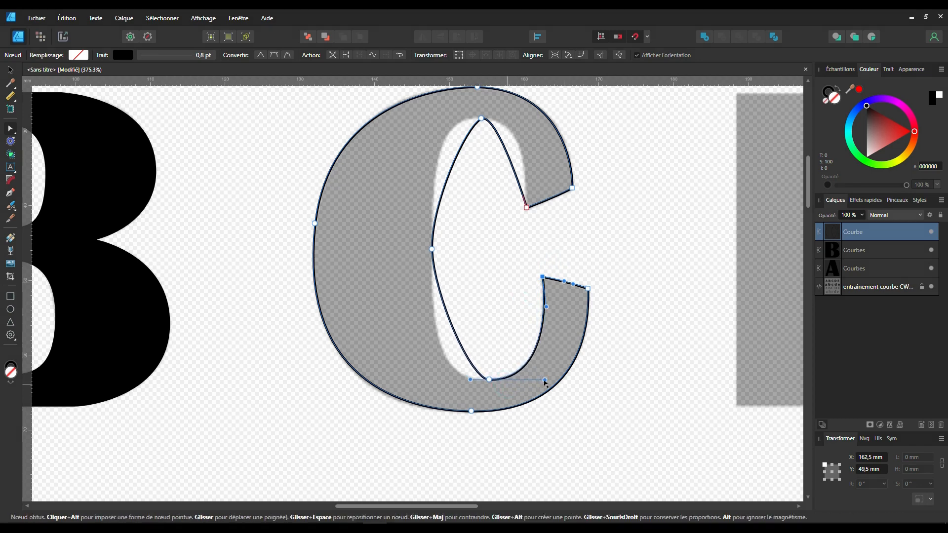
Adjust the handles of the C's inner curves to the template, fill the letter with black and deselect it
drag(544, 381, 542, 378)
click(489, 379)
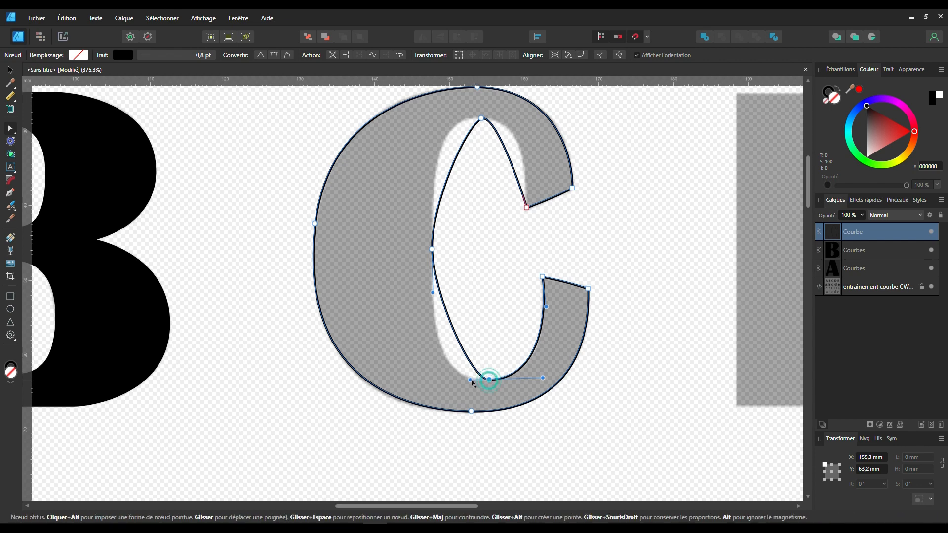
click(433, 297)
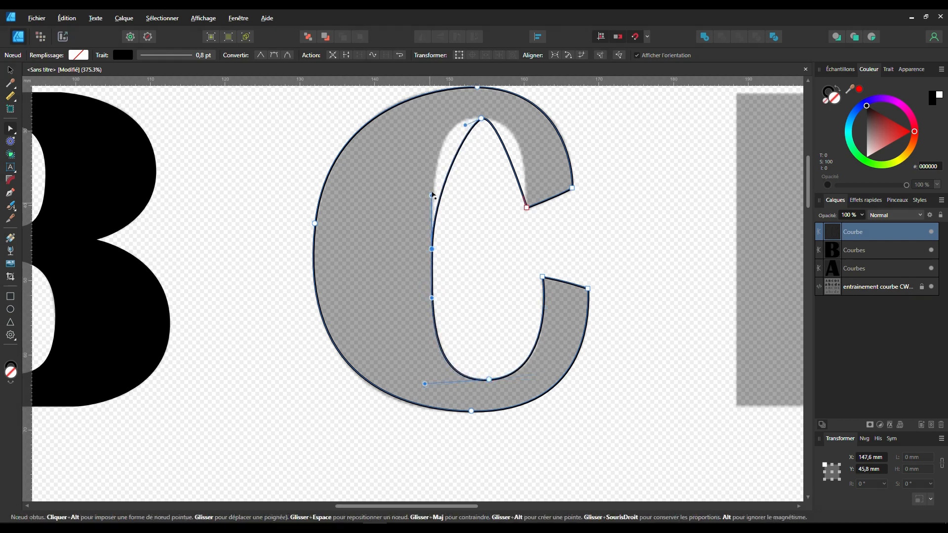
drag(432, 196, 432, 194)
drag(465, 126, 428, 116)
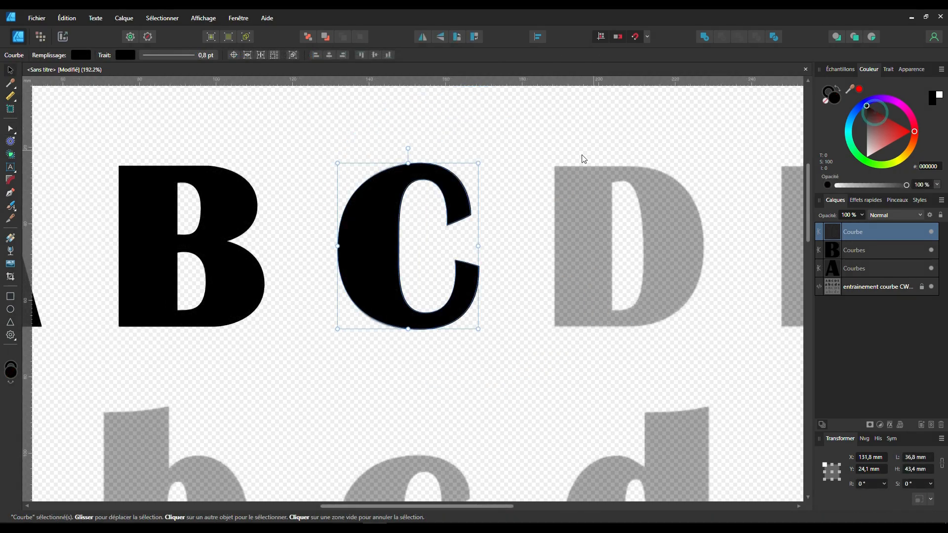
click(532, 133)
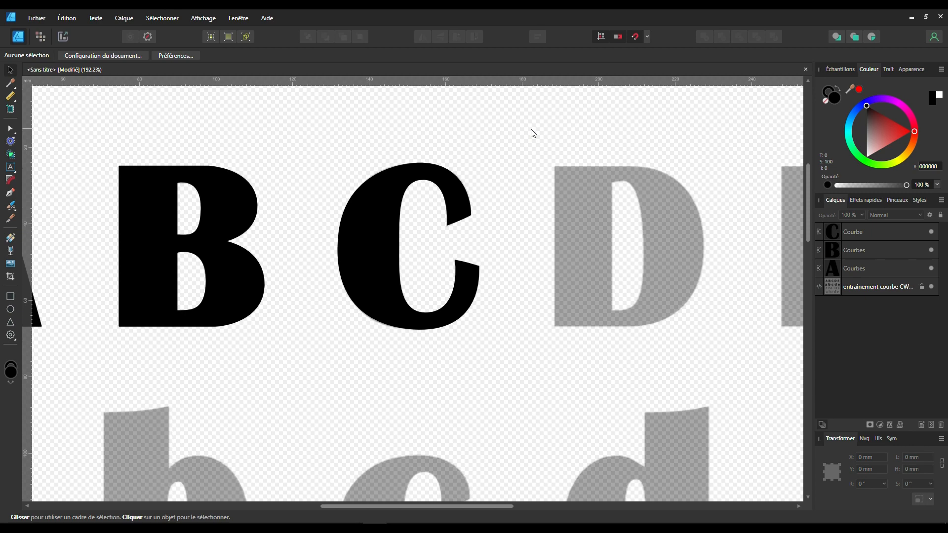
Activate the Pen tool for tracing the template's bold uppercase D
scroll(532, 155, down, 3)
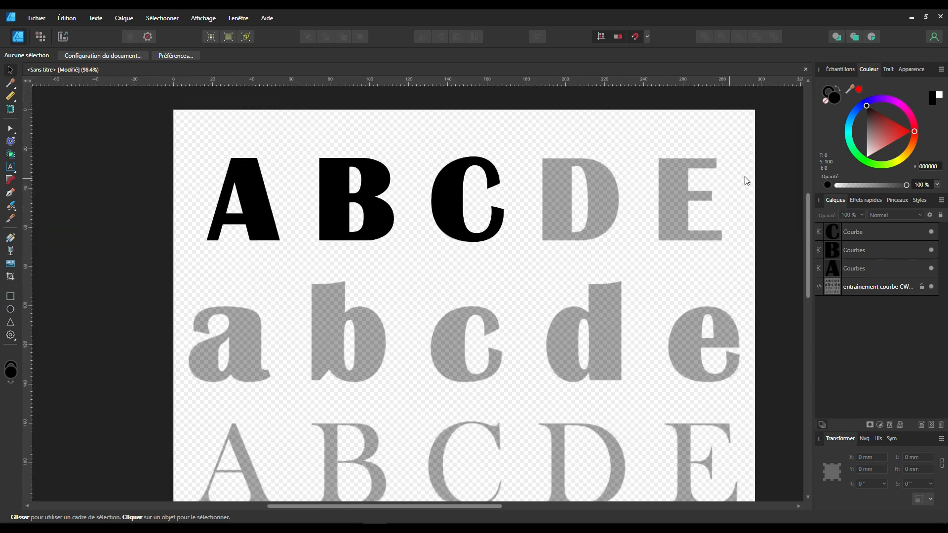
scroll(629, 178, up, 5)
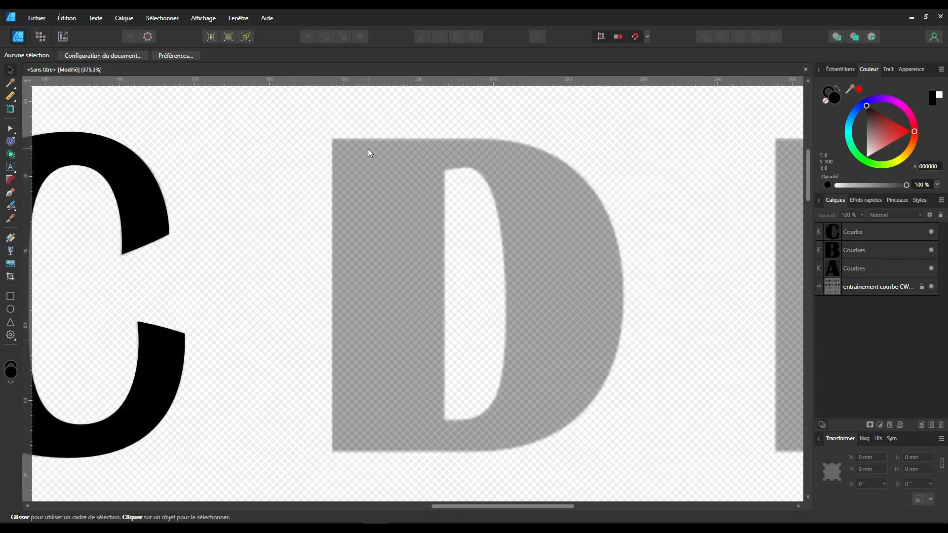
click(11, 193)
scroll(394, 240, down, 2)
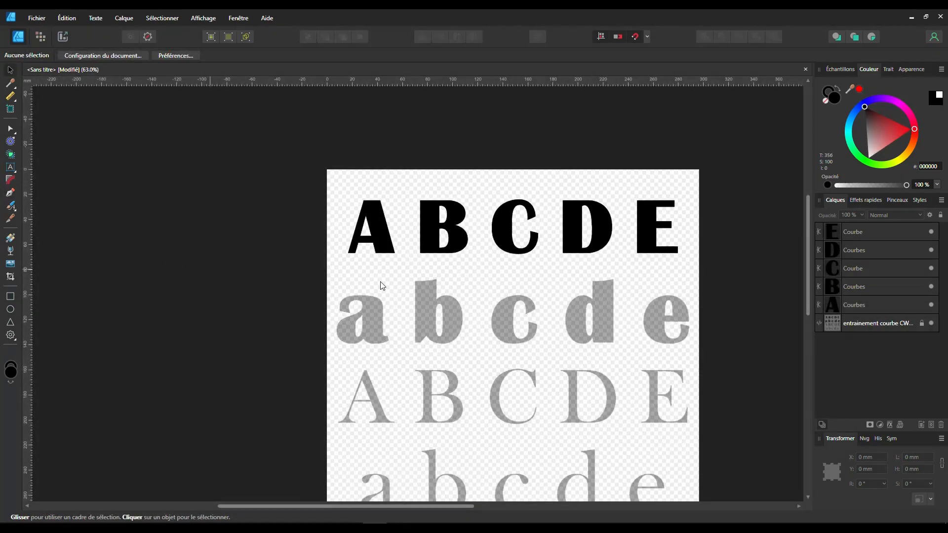
Group the five traced bold uppercase letters, lock the group and deselect it
drag(198, 110, 739, 272)
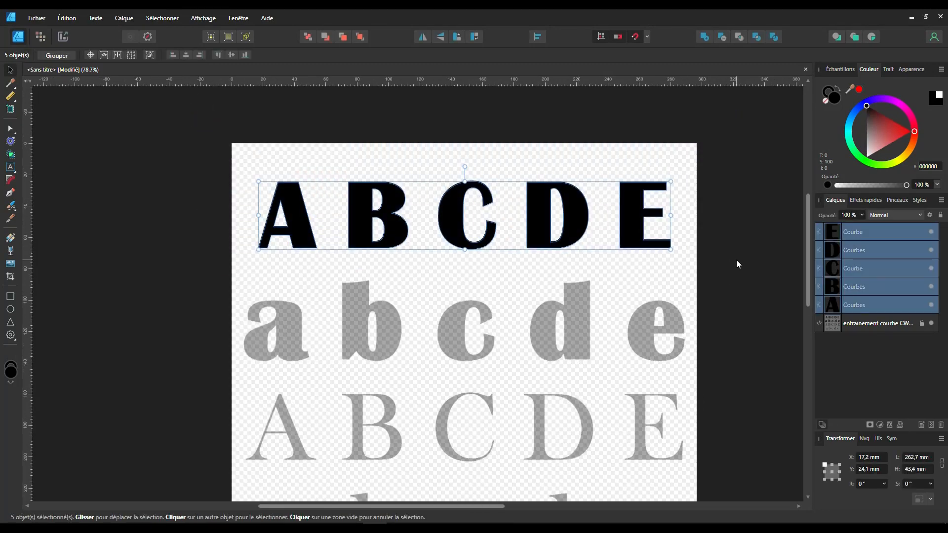
key(ctrl+g)
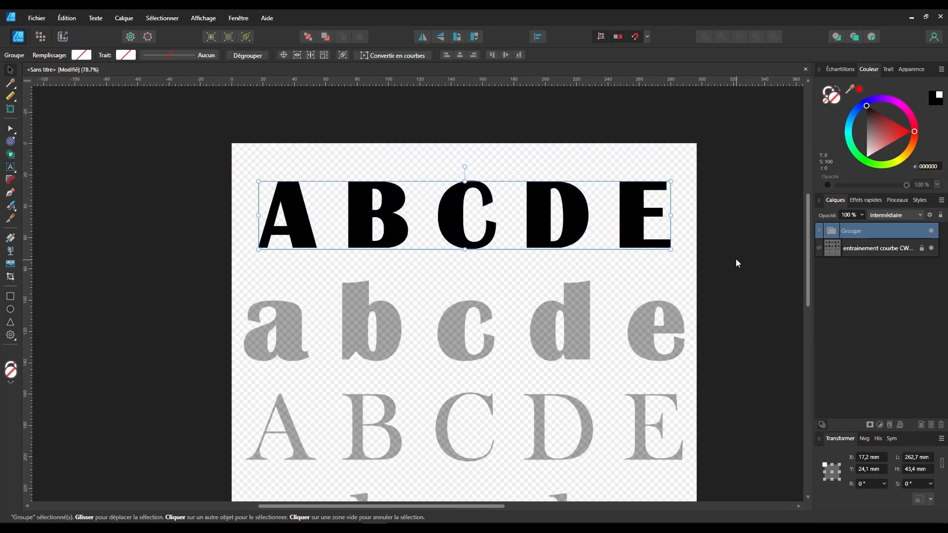
click(921, 230)
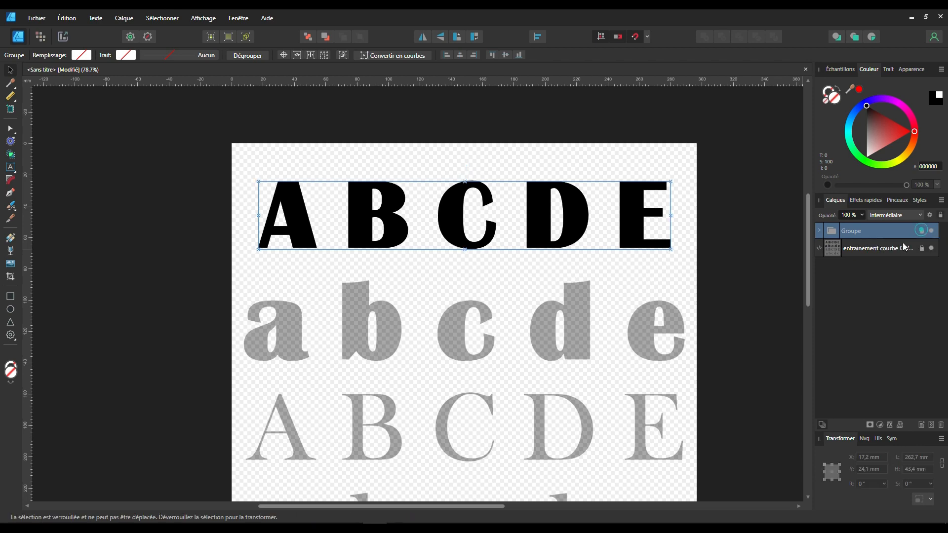
click(746, 201)
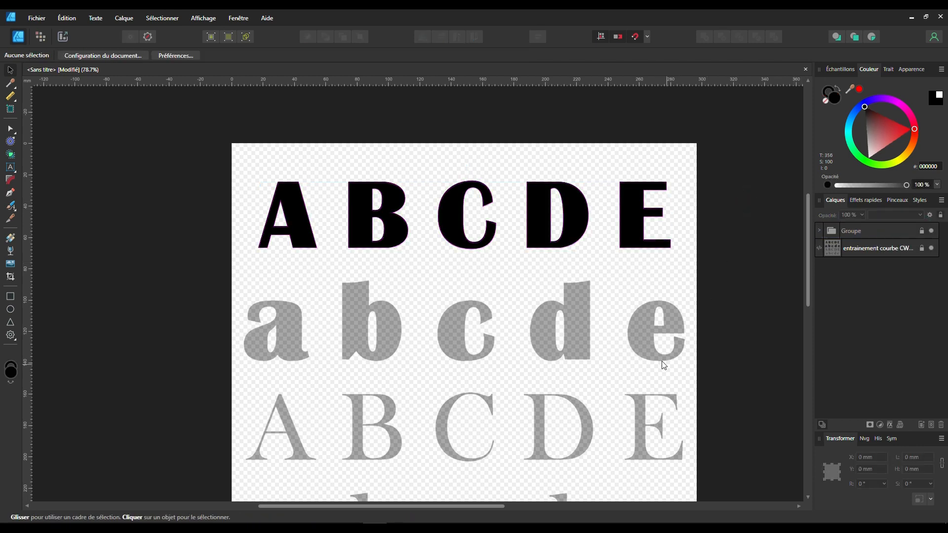
Trace the bold lowercase a's bowl and foot with the Pen tool, making a sharp notch between them at the baseline
scroll(661, 363, down, 1)
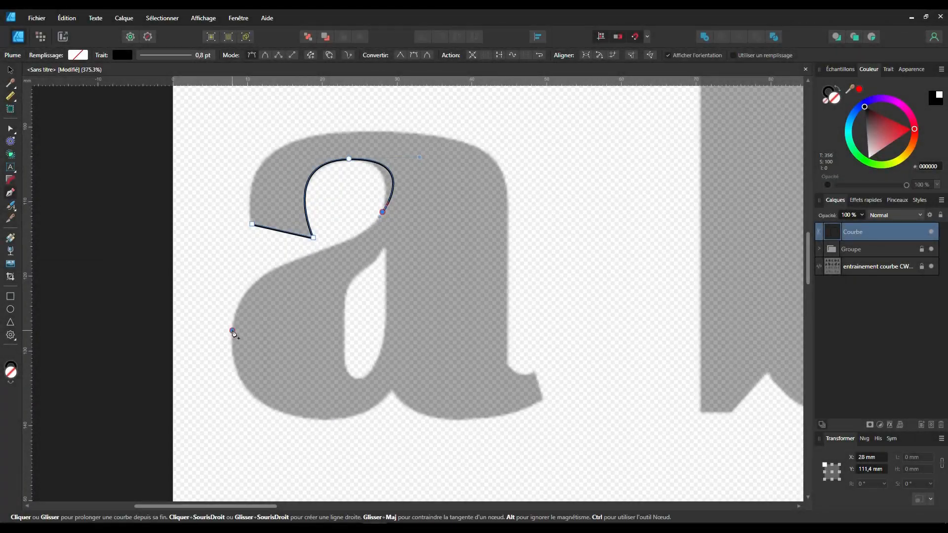
drag(433, 351, 448, 323)
alt+click(390, 390)
drag(490, 418, 543, 402)
drag(469, 413, 431, 447)
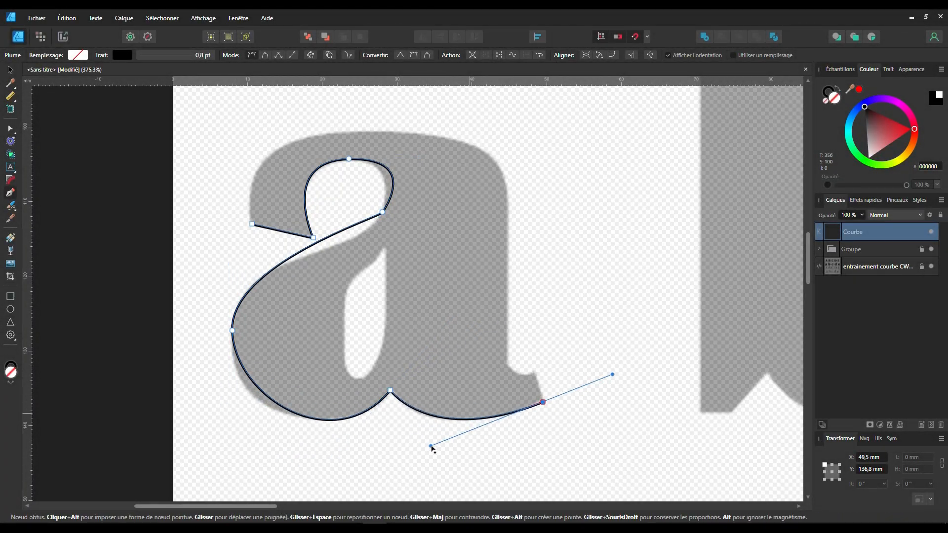
Adjust the handles of the a's left bowl and the curve rising to its upper opening to match the template
ctrl+click(232, 330)
drag(235, 397, 227, 409)
drag(333, 458, 333, 453)
drag(226, 408, 221, 410)
alt+drag(241, 265, 239, 254)
alt+drag(380, 217, 360, 254)
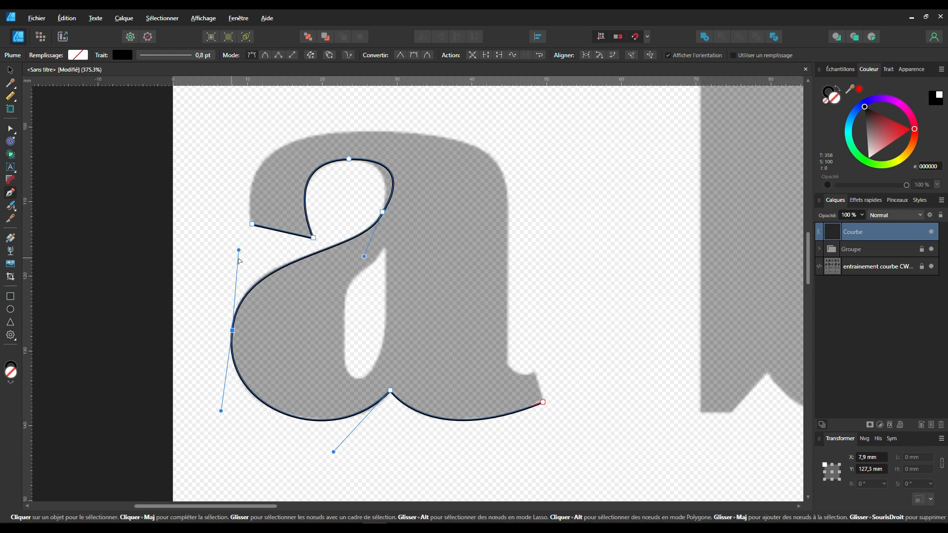
drag(239, 253, 247, 239)
drag(360, 255, 353, 266)
Complete and close the a's outer outline along the foot, stem and top arch, and fit the arch handles to the template
click(535, 371)
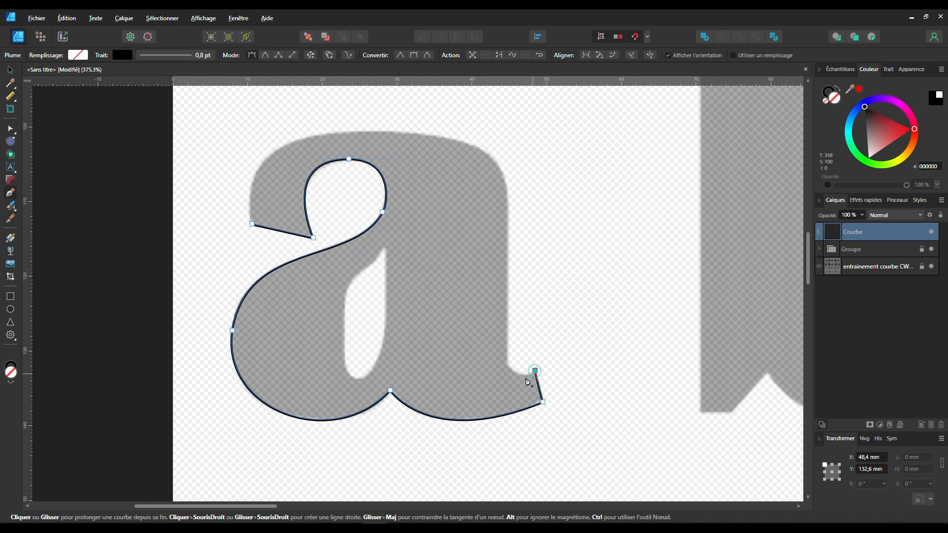
drag(265, 158, 237, 194)
click(252, 224)
drag(298, 114, 292, 119)
ctrl+click(469, 143)
drag(431, 132, 424, 129)
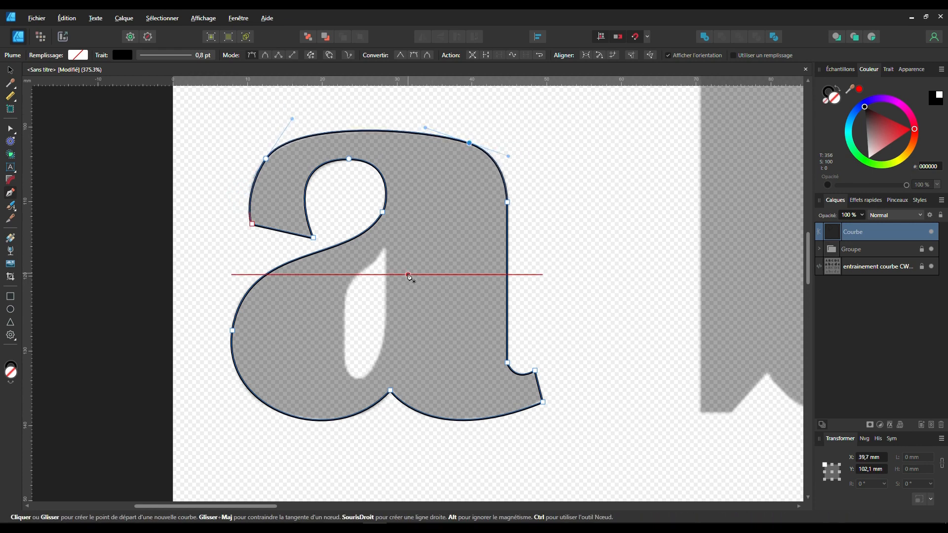
Trace the a's inner counter as a separate closed shape
click(387, 248)
click(387, 324)
drag(345, 365, 322, 321)
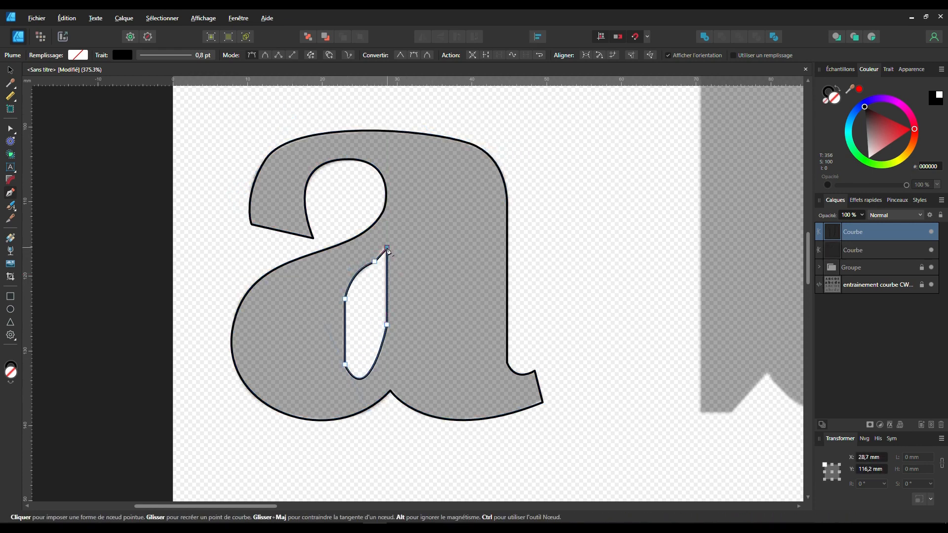
Adjust the counter's lower curve and the curve below its upper tip to match the template
scroll(322, 320, up, 4)
ctrl+click(480, 329)
scroll(480, 328, down, 2)
mouse_move(452, 465)
mouse_down()
mouse_move(445, 452)
mouse_move(435, 466)
mouse_up()
drag(481, 354, 480, 360)
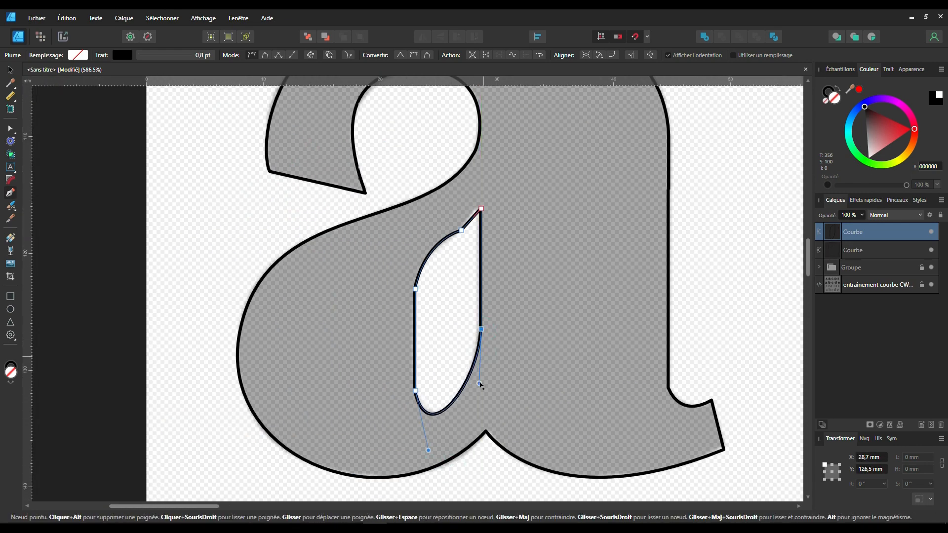
mouse_move(462, 230)
mouse_down()
mouse_move(453, 234)
mouse_move(475, 225)
mouse_up()
scroll(474, 247, down, 5)
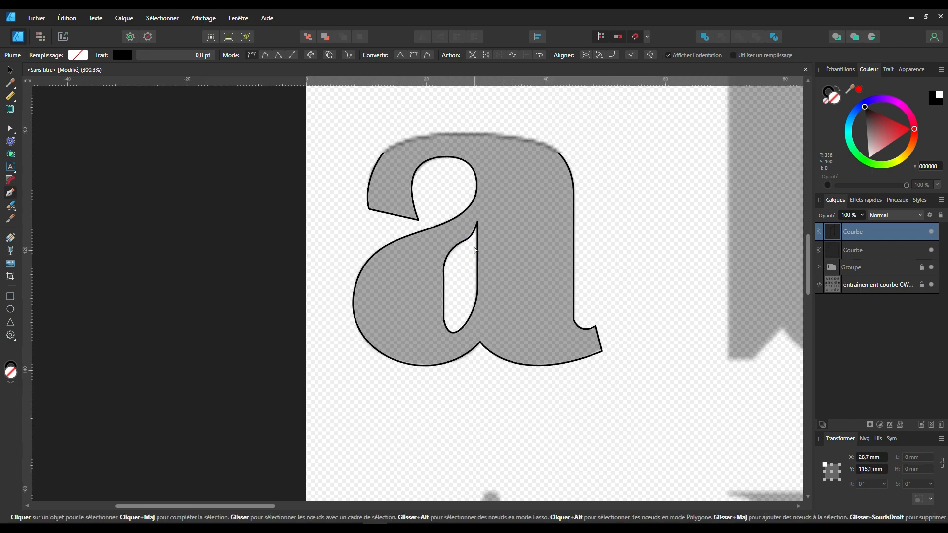
Select both a outlines, subtract the counter from the outer shape and fill the letter with black
key(v)
drag(392, 150, 589, 380)
click(722, 36)
drag(872, 114, 848, 85)
Trace the closed outer outline of the template's bold lowercase b with the Pen tool
scroll(351, 262, up, 3)
scroll(351, 262, right, 5)
key(p)
click(297, 119)
click(399, 112)
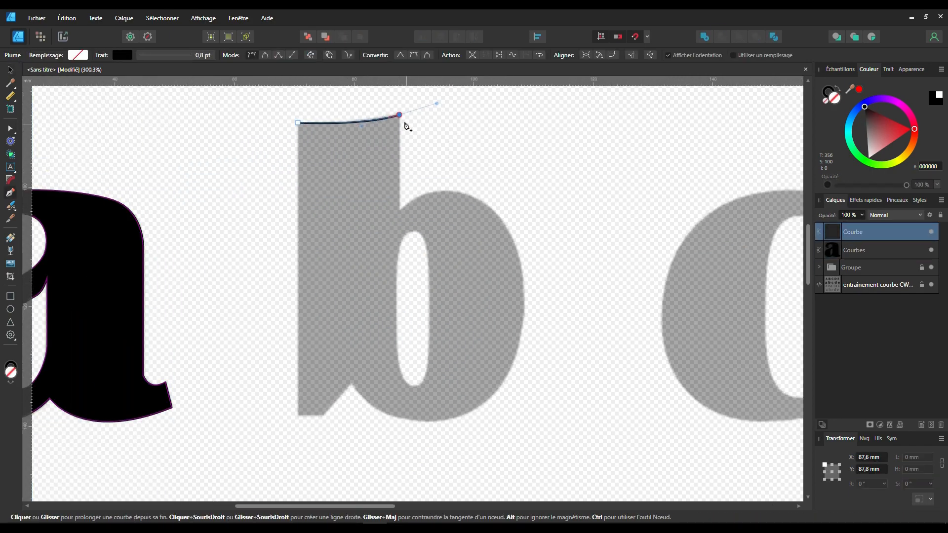
click(399, 207)
drag(524, 303, 540, 419)
click(298, 119)
Adjust the node handles of the b's outer bowl until the curve matches the template
ctrl+click(525, 334)
scroll(545, 408, down, 3)
scroll(542, 420, up, 3)
drag(540, 420, 527, 461)
drag(525, 152, 539, 148)
drag(401, 223, 428, 204)
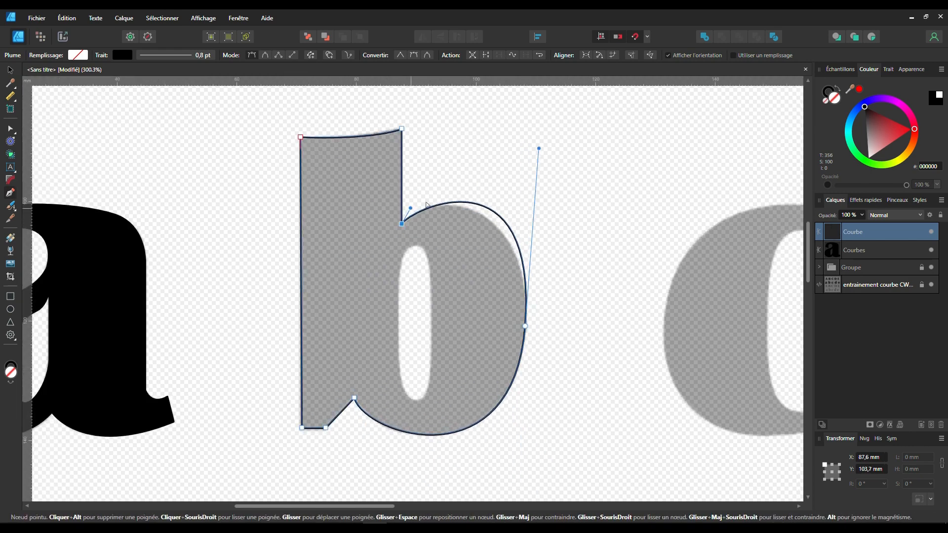
drag(538, 149, 529, 169)
drag(410, 208, 413, 205)
ctrl+click(525, 327)
drag(522, 462, 521, 480)
drag(531, 168, 535, 180)
scroll(410, 203, up, 1)
drag(413, 205, 417, 198)
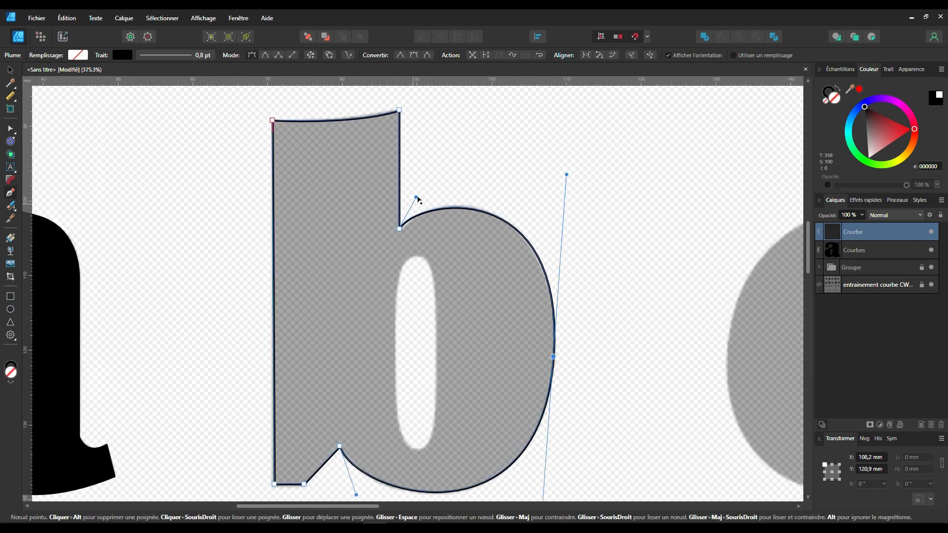
Trace the b's narrow oval counter as a separate closed shape
click(395, 348)
drag(413, 257, 436, 255)
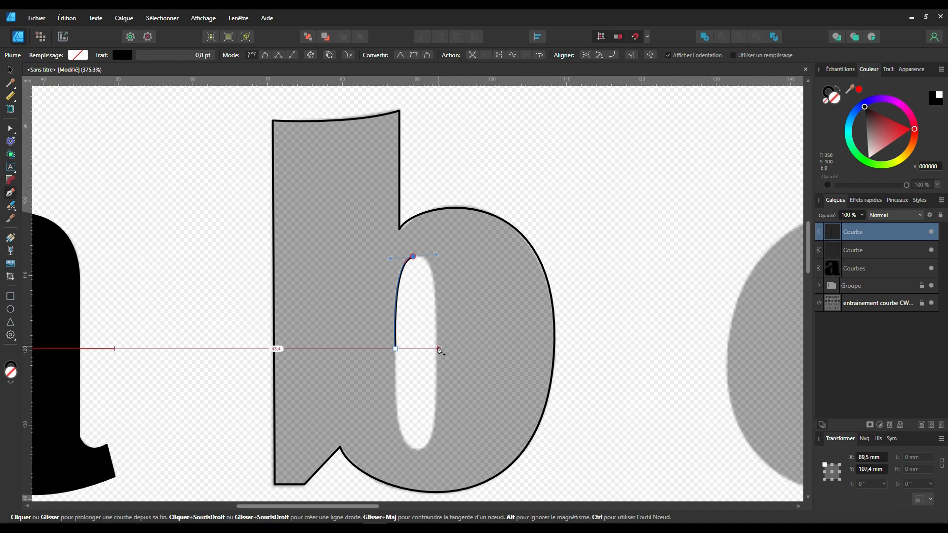
click(395, 347)
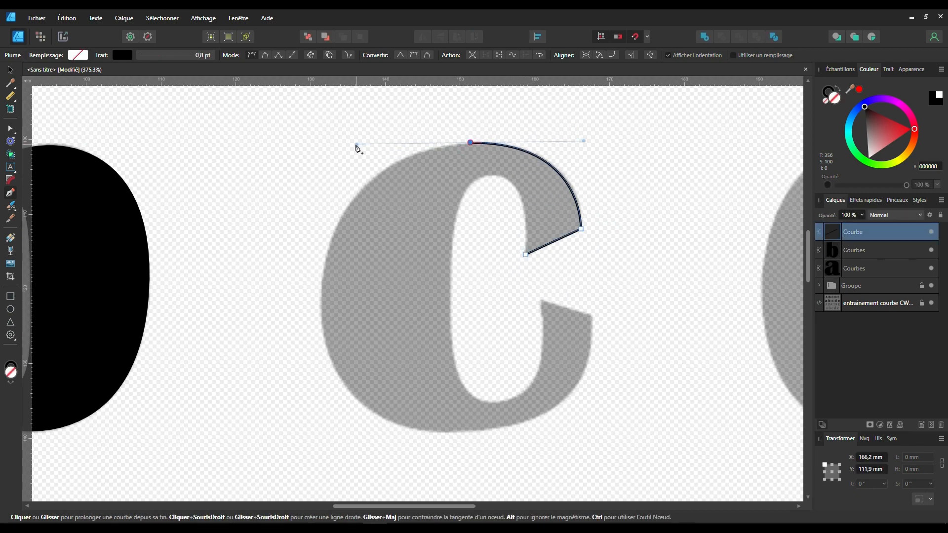
Trace the bold lowercase c's left and lower outer curves up to its lower terminal
drag(322, 287, 320, 330)
drag(469, 430, 610, 423)
drag(590, 315, 597, 300)
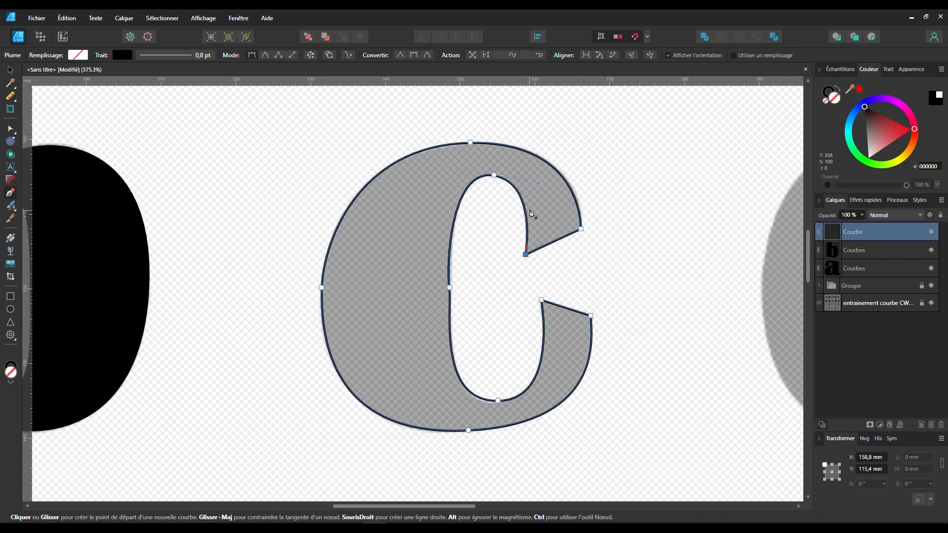
Adjust the handles of the c's inner left and lower curves to match the template
drag(446, 267, 450, 272)
drag(436, 401, 434, 406)
drag(448, 307, 448, 296)
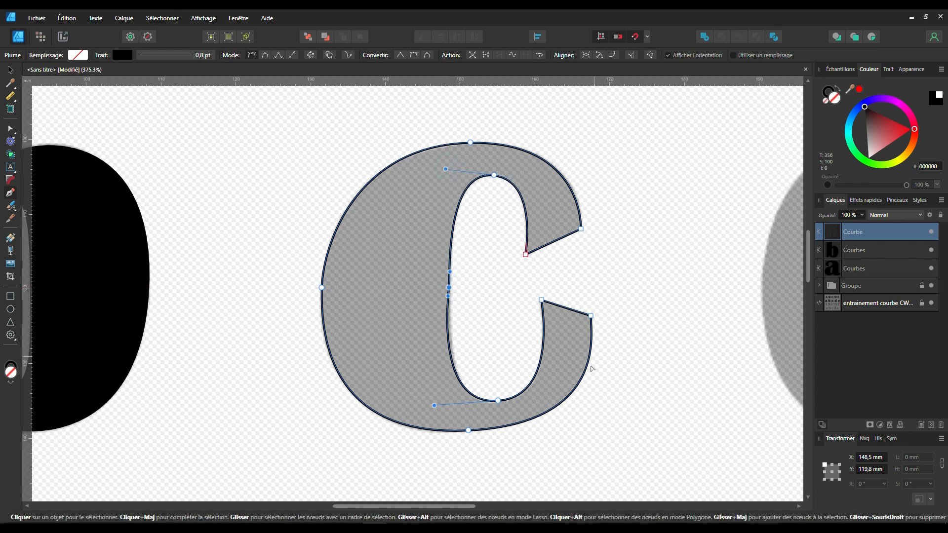
scroll(656, 292, down, 4)
scroll(423, 250, up, 5)
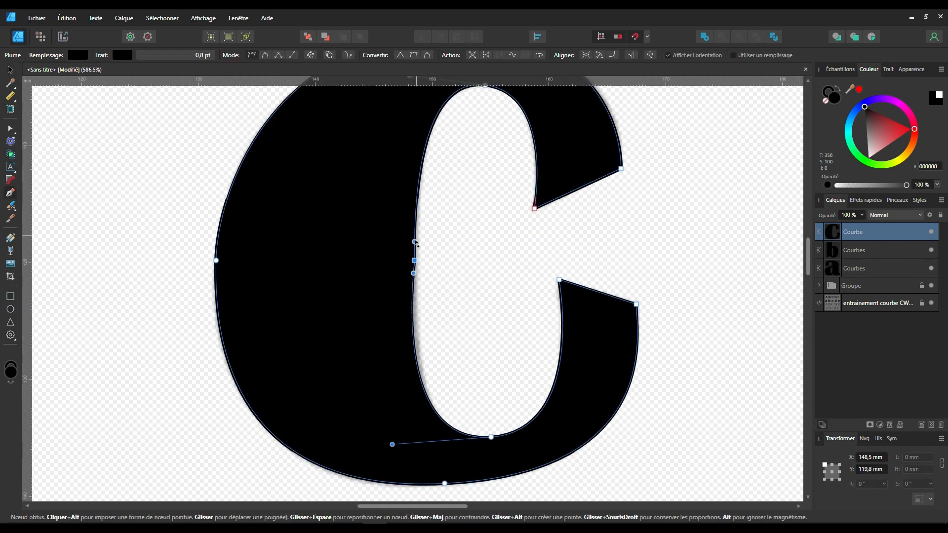
drag(413, 273, 416, 288)
click(491, 437)
drag(392, 444, 393, 446)
Trace the outer outline of the template's bold lowercase d, from the stem's slanted top around the foot and bowl
scroll(394, 446, down, 4)
scroll(518, 406, up, 2)
click(477, 138)
drag(602, 129, 616, 122)
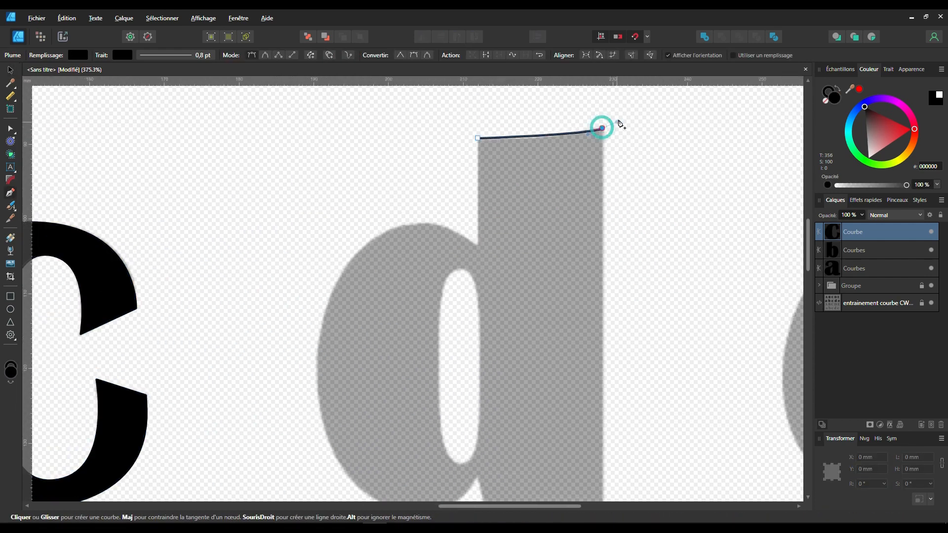
scroll(621, 124, down, 3)
click(568, 423)
scroll(522, 410, up, 3)
drag(309, 413, 230, 312)
drag(343, 186, 318, 183)
alt+click(445, 192)
click(445, 87)
Adjust the handles of the d's outer bowl to match the template
scroll(445, 148, down, 1)
click(342, 170)
drag(231, 298, 245, 275)
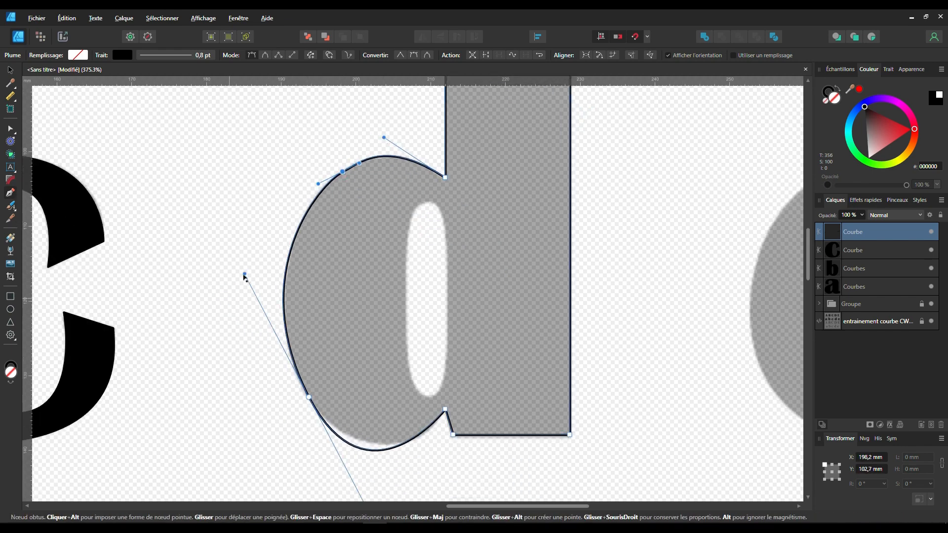
scroll(308, 397, up, 1)
click(275, 318)
drag(348, 460, 321, 406)
key(Escape)
Trace the d's oval counter as a closed shape and fit its handles to the template
scroll(322, 409, up, 3)
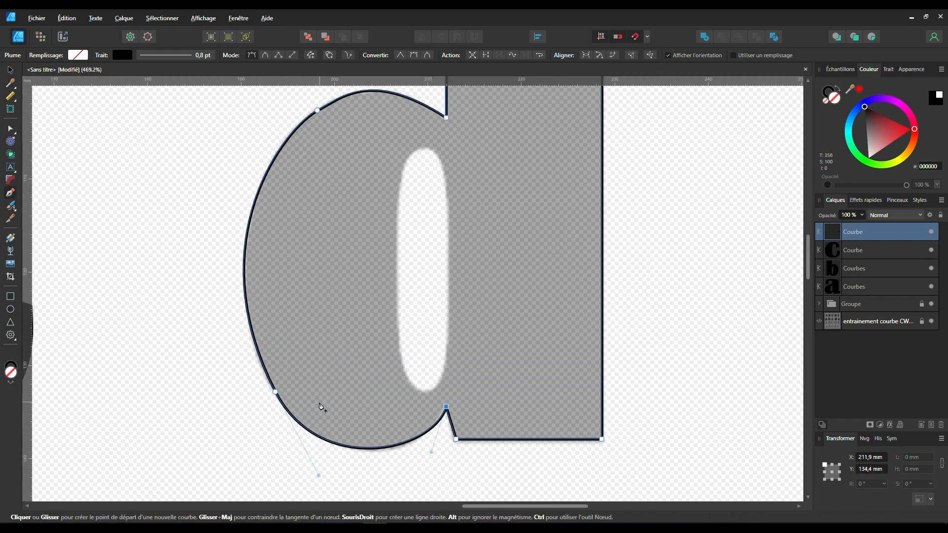
drag(443, 320, 435, 447)
drag(400, 280, 385, 213)
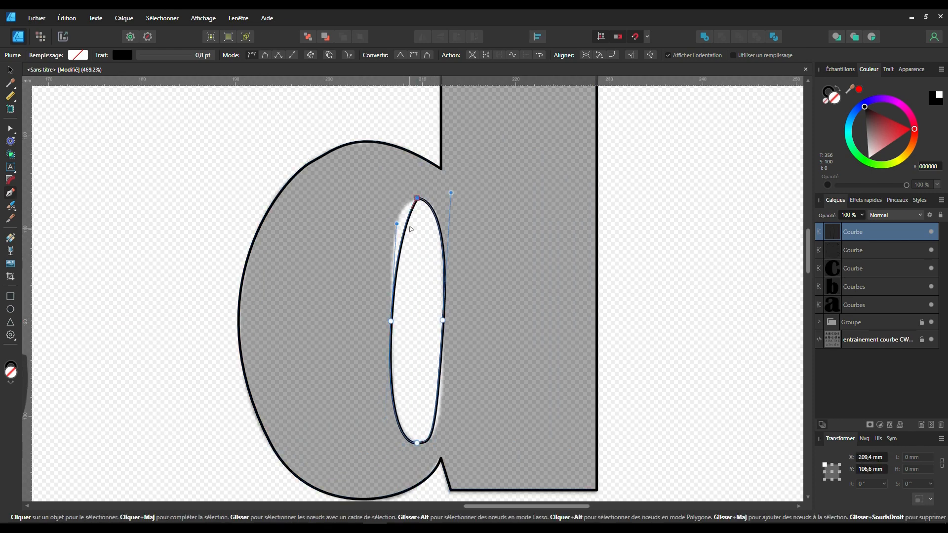
click(417, 198)
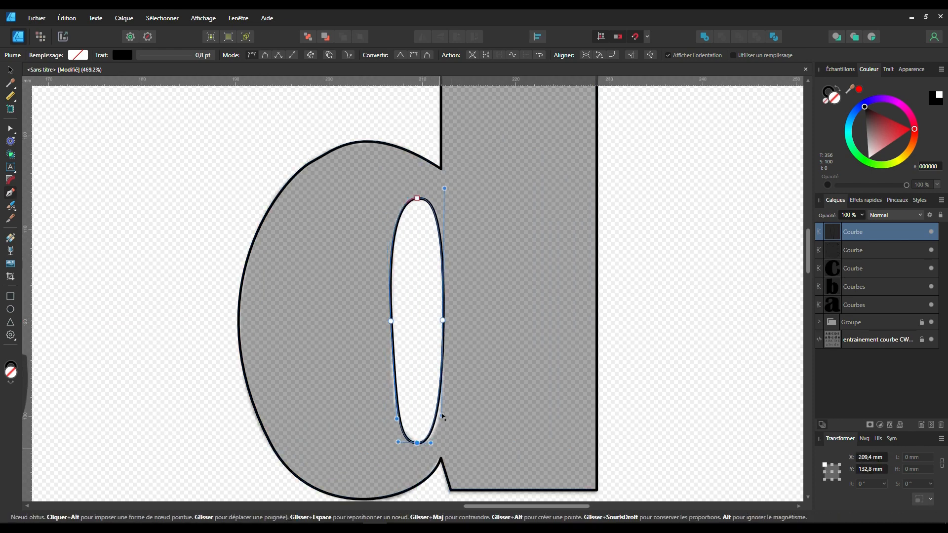
drag(442, 417, 443, 381)
drag(417, 198, 444, 199)
drag(385, 213, 390, 245)
Subtract the counter from the d's outer shape, fill the letter with black and deselect it
scroll(476, 329, down, 4)
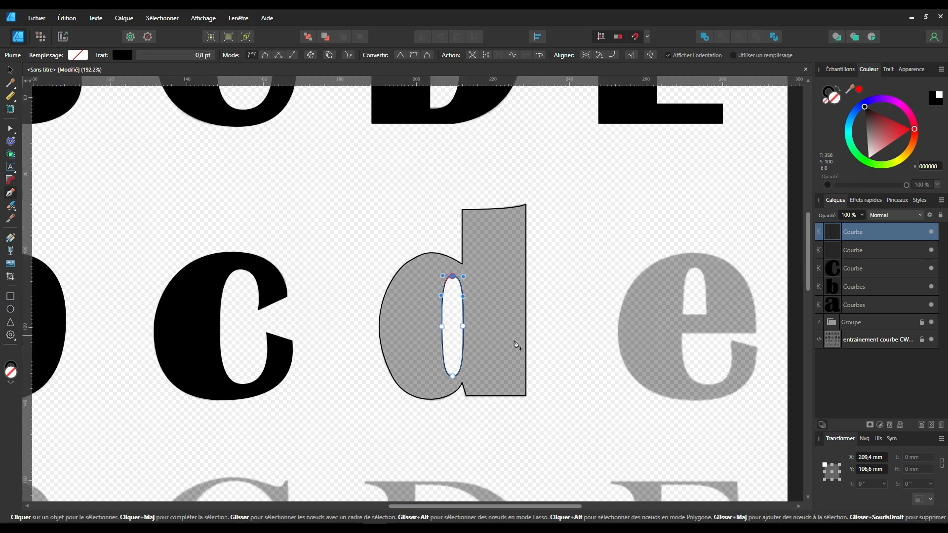
click(11, 70)
shift+click(526, 340)
click(722, 37)
click(865, 107)
scroll(461, 289, up, 4)
click(10, 128)
click(338, 218)
scroll(335, 202, down, 4)
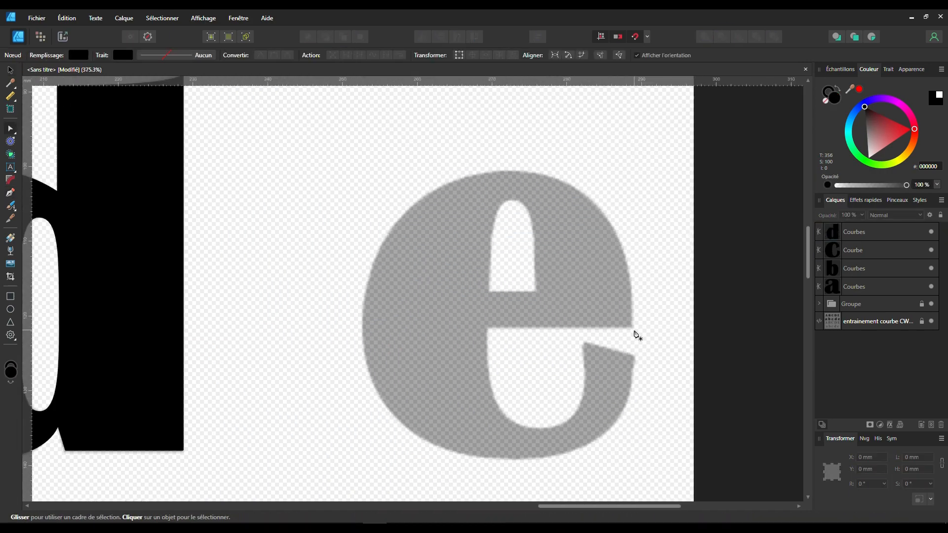
Trace the closed outer outline of the bold lowercase e and refine the node and handles at its lower terminal
key(p)
click(487, 298)
click(634, 297)
drag(513, 140, 387, 141)
click(363, 285)
mouse_move(516, 428)
mouse_down()
mouse_move(673, 429)
mouse_move(637, 429)
mouse_up()
drag(632, 336, 633, 343)
drag(586, 313, 583, 311)
drag(596, 404, 600, 396)
Trace the e's counter as a closed shape with a flat base and rounded top, and activate the Move tool
click(489, 261)
click(536, 262)
drag(515, 170, 492, 192)
drag(514, 171, 513, 170)
drag(495, 235, 492, 232)
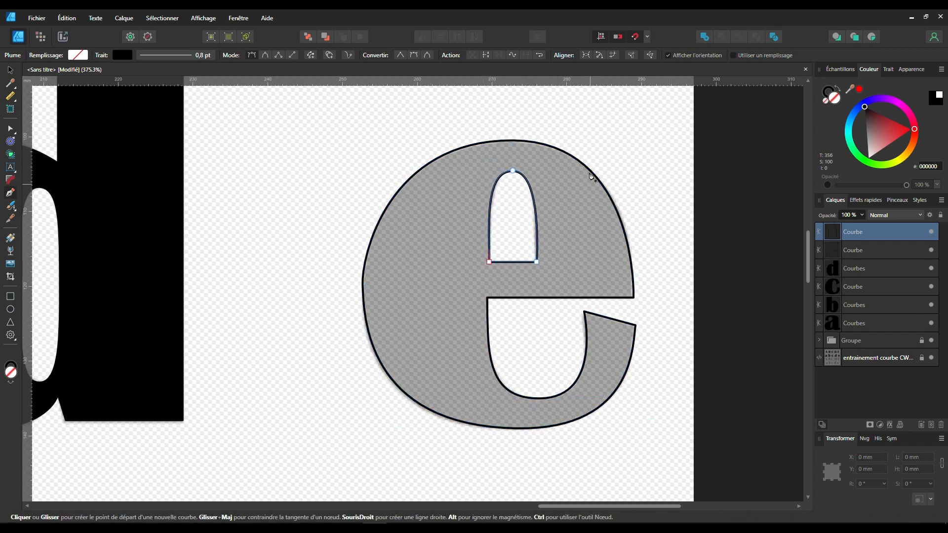
key(v)
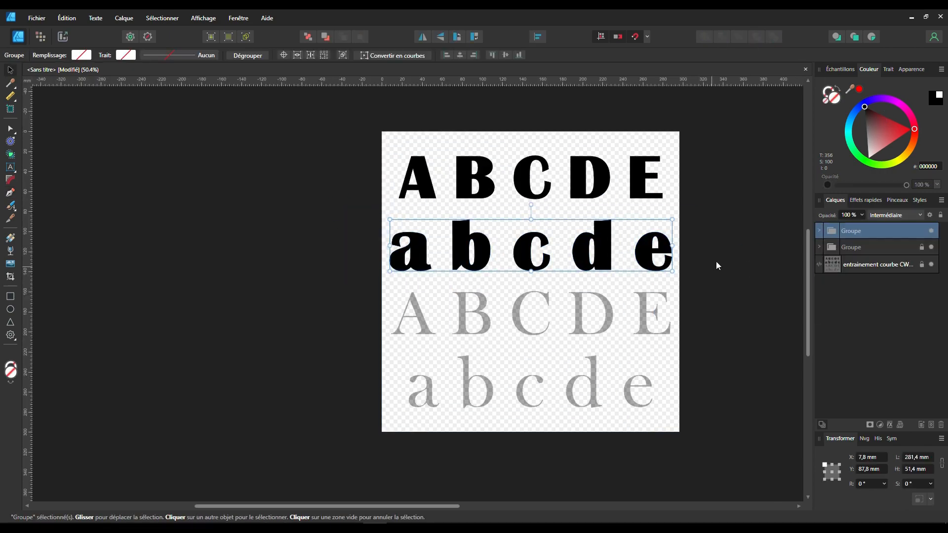
Trace the closed outline of the thin serif uppercase A with its flat apex, diagonal legs, serifs and crossbar underside
scroll(393, 357, up, 8)
key(p)
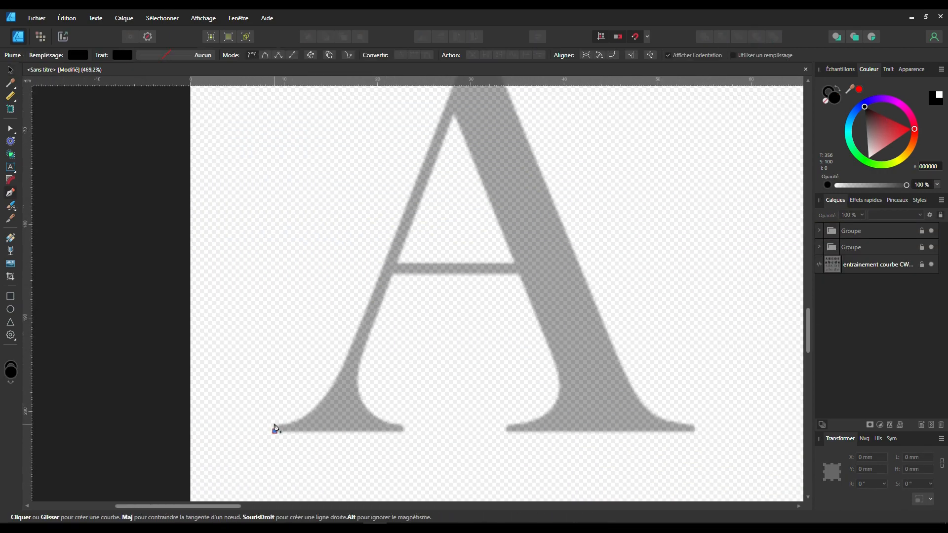
click(275, 431)
click(275, 423)
drag(337, 377, 356, 330)
scroll(476, 156, up, 3)
click(471, 129)
click(488, 129)
scroll(622, 348, down, 4)
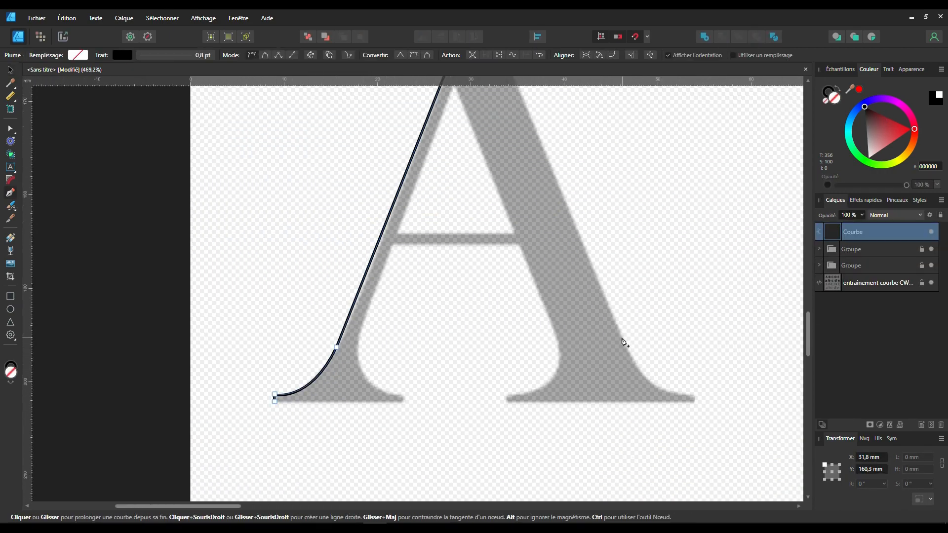
click(275, 402)
scroll(656, 367, up, 4)
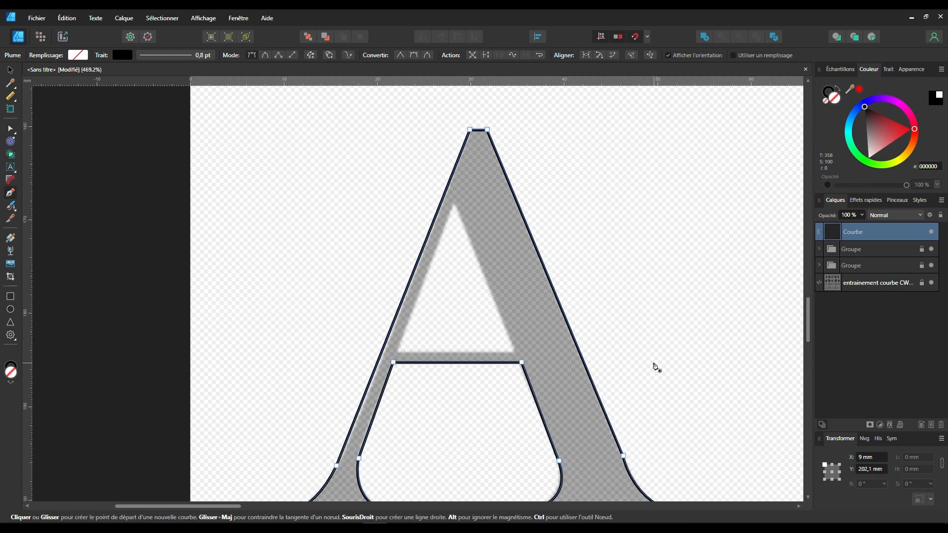
Reposition the nodes where the A's legs meet the serifs and fit the inner right serif curve to the template
scroll(656, 366, down, 3)
drag(365, 406, 363, 408)
drag(557, 404, 555, 403)
drag(336, 376, 342, 372)
scroll(409, 411, up, 4)
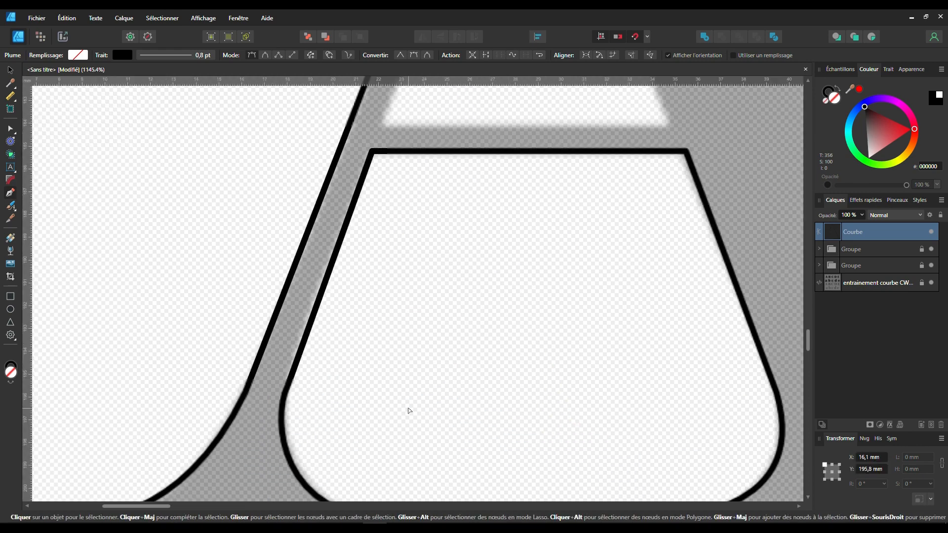
scroll(408, 410, down, 3)
scroll(408, 410, up, 6)
drag(483, 208, 486, 208)
scroll(486, 210, down, 5)
click(547, 409)
drag(564, 461, 564, 454)
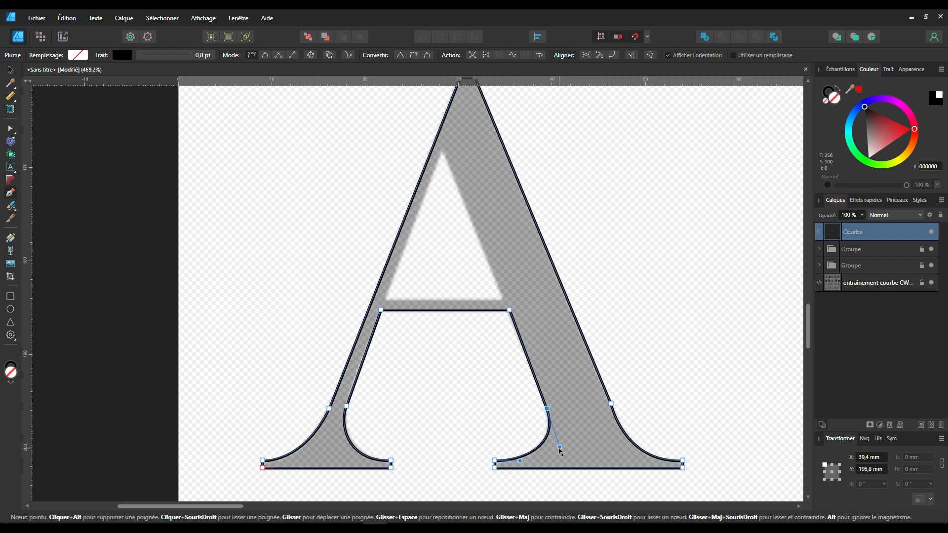
Trace the A's triangular counter as a closed shape and select it together with the outer outline
scroll(395, 316, up, 1)
click(385, 329)
click(503, 329)
click(443, 181)
click(386, 329)
scroll(463, 285, down, 4)
mouse_move(374, 182)
mouse_down()
mouse_move(539, 430)
mouse_move(568, 435)
mouse_up()
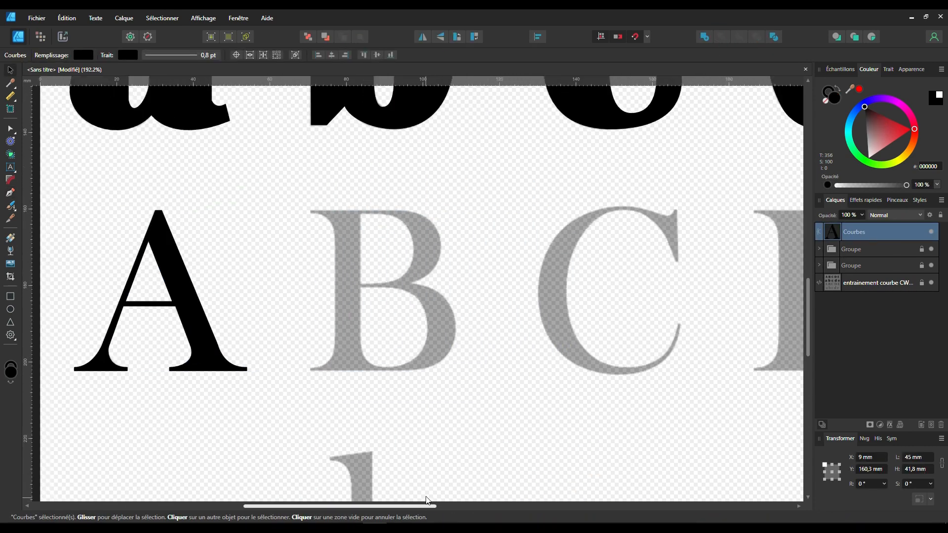
Trace the closed outer outline of the thin serif uppercase B with its stem, serifs and two right-hand bowls
scroll(382, 277, up, 3)
key(p)
click(242, 146)
click(431, 144)
drag(497, 221, 496, 259)
click(432, 288)
drag(524, 373, 525, 452)
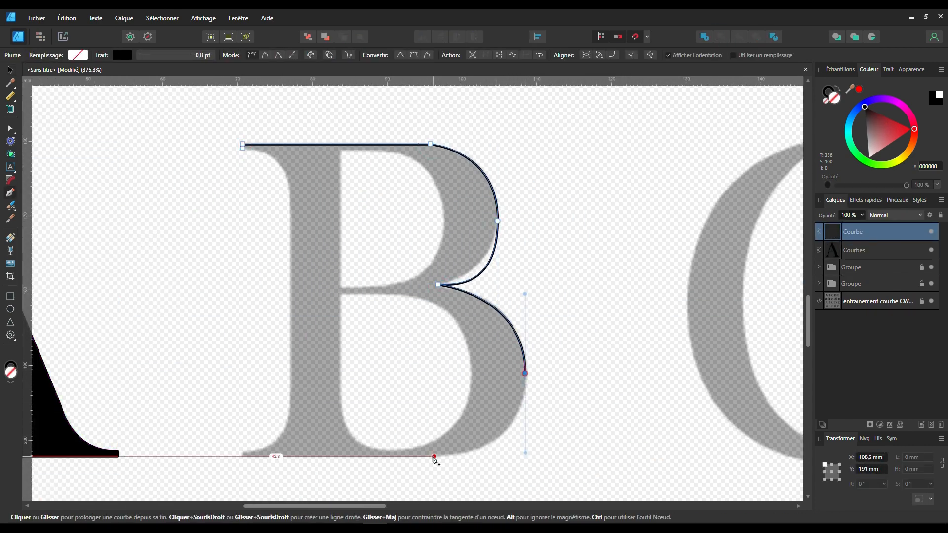
click(243, 144)
Adjust the curve handles of the B's upper bowl so its outer edge follows the template
ctrl+click(497, 220)
drag(496, 294, 495, 265)
scroll(431, 133, up, 8)
drag(427, 198, 498, 200)
scroll(539, 237, down, 4)
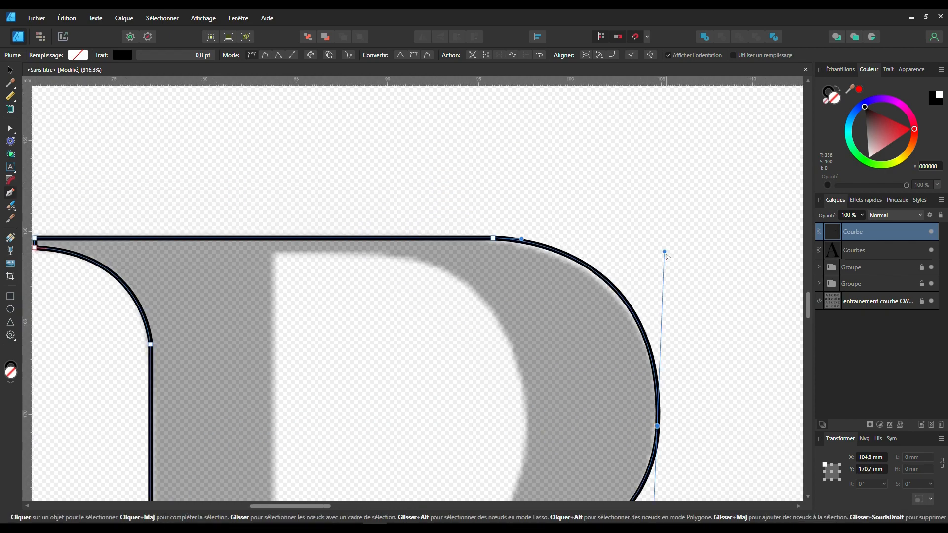
drag(664, 254, 663, 266)
scroll(594, 322, up, 2)
drag(573, 318, 576, 321)
scroll(577, 321, down, 3)
scroll(580, 325, down, 2)
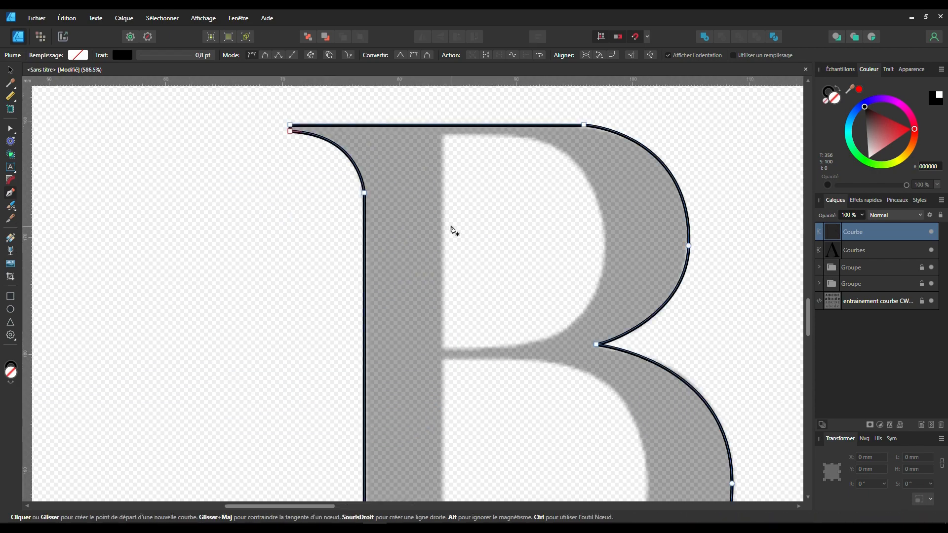
Trace the B's upper counter as a closed shape and fit its curved side to the template
drag(605, 240, 600, 371)
drag(442, 347, 406, 349)
alt+click(442, 347)
click(445, 134)
drag(444, 133, 442, 138)
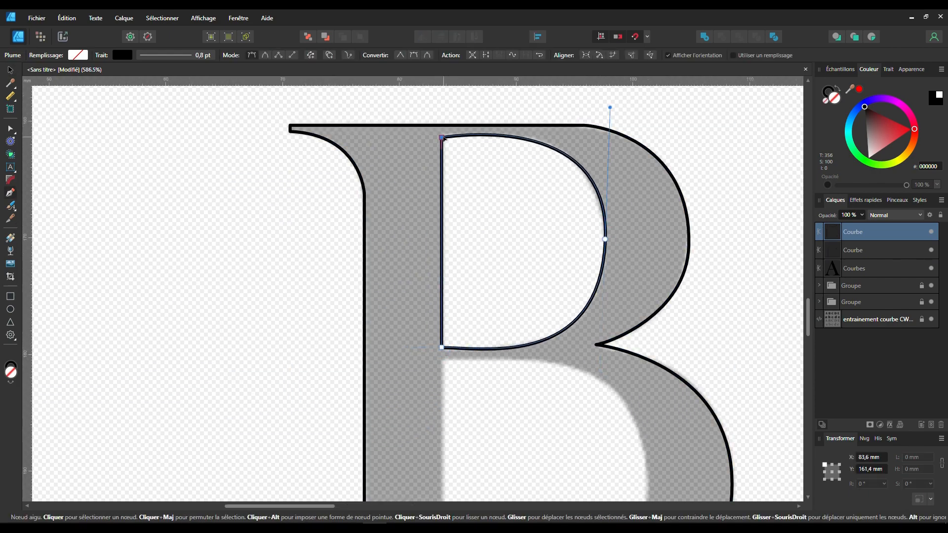
drag(609, 108, 600, 107)
drag(442, 347, 442, 351)
drag(609, 371, 648, 478)
scroll(595, 199, up, 2)
Trace the B's lower counter as a closed shape with a straight left side and a rounded base
scroll(595, 199, down, 4)
click(441, 243)
click(524, 243)
scroll(647, 478, down, 1)
drag(524, 443, 484, 445)
drag(442, 347, 440, 323)
click(443, 199)
drag(439, 426, 443, 429)
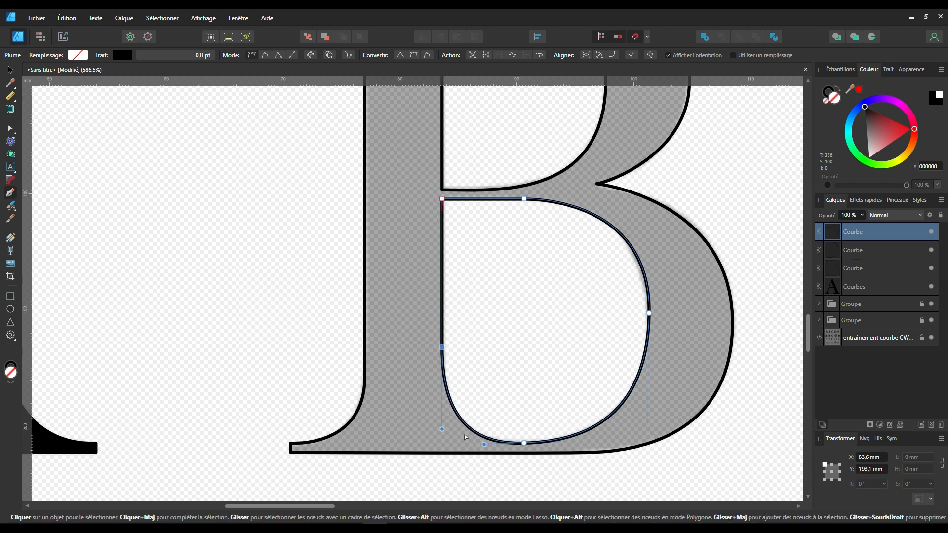
Subtract the two counters from the B's outline and give the letter a black fill
scroll(529, 270, down, 4)
drag(368, 131, 652, 432)
click(722, 37)
drag(884, 124, 864, 106)
Trace the closed outline of the thin serif uppercase C, covering its inner and outer curves, upper serif and lower tip
scroll(457, 209, up, 1)
key(p)
click(483, 147)
click(482, 246)
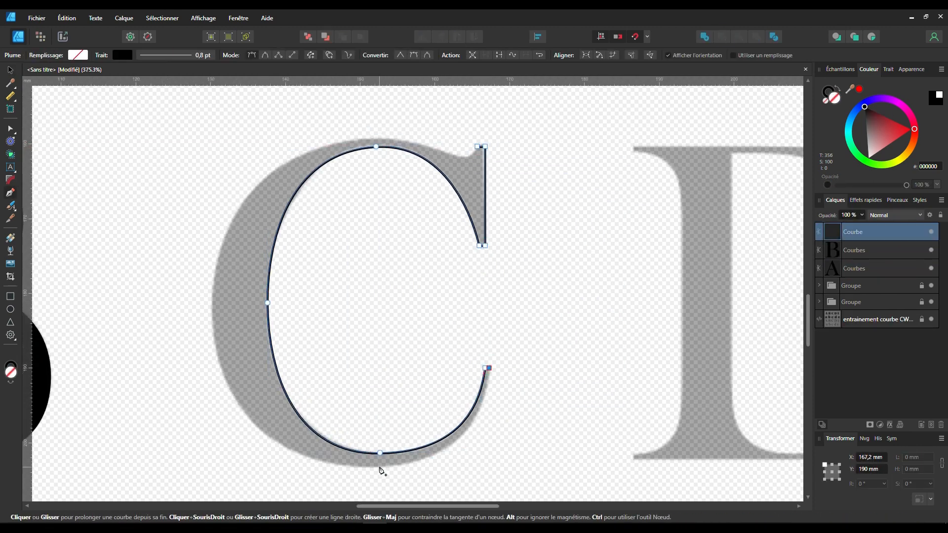
drag(212, 303, 218, 211)
drag(376, 139, 473, 144)
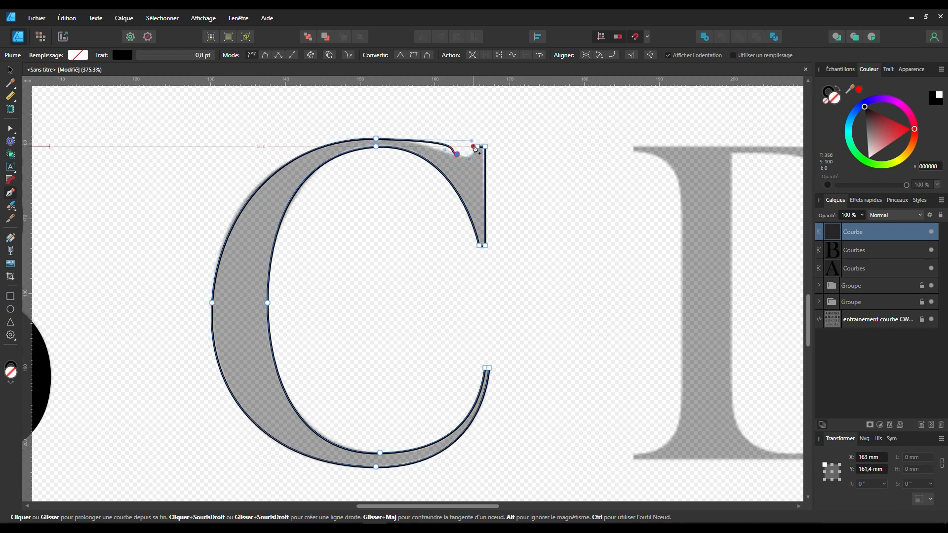
click(477, 146)
Refine the nodes and curves of the C's upper serif to match the template and fill the letter black
scroll(470, 104, up, 4)
drag(474, 206, 377, 210)
drag(488, 221, 488, 215)
drag(472, 259, 468, 255)
drag(507, 221, 502, 216)
scroll(510, 190, down, 5)
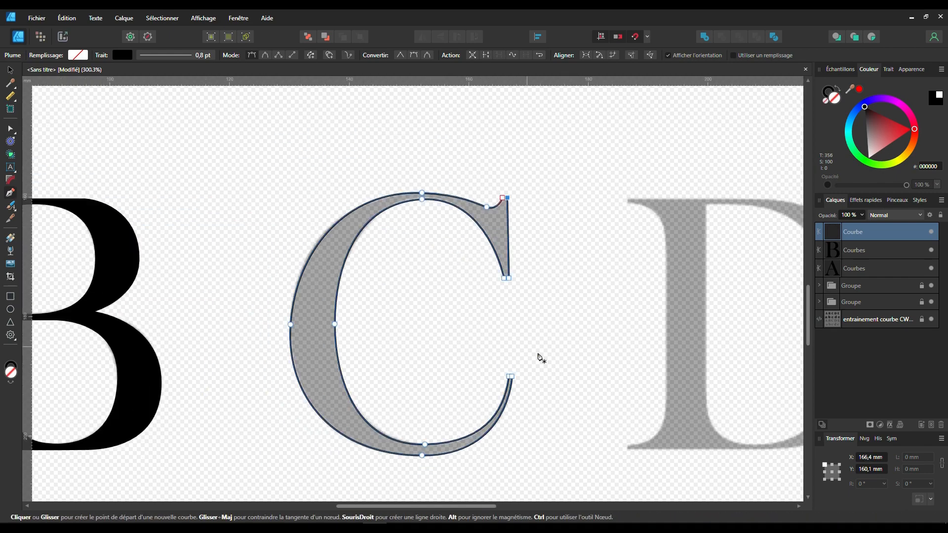
scroll(524, 277, down, 3)
scroll(288, 185, up, 6)
scroll(340, 169, down, 4)
Trace the closed outer outline of the thin serif uppercase D with its large bowl, left serifs and stem
click(487, 169)
mouse_move(645, 324)
mouse_down()
mouse_move(646, 474)
mouse_move(645, 455)
mouse_up()
drag(493, 446, 433, 445)
click(318, 445)
scroll(318, 446, down, 1)
drag(365, 396, 368, 359)
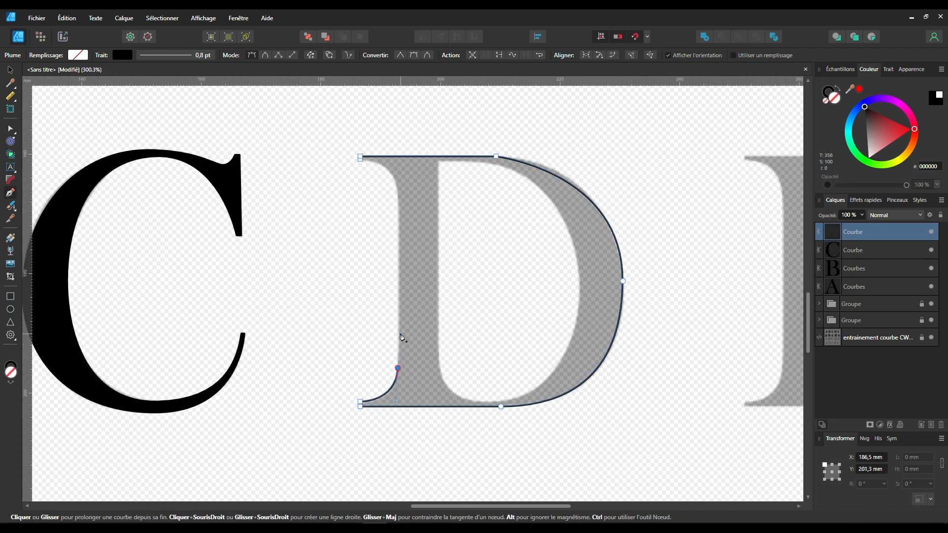
click(398, 193)
scroll(357, 151, up, 4)
drag(364, 178, 271, 176)
Bend the upper segment of the D's outer bowl closer to the template edge
scroll(352, 169, up, 6)
scroll(390, 202, down, 10)
scroll(504, 195, up, 5)
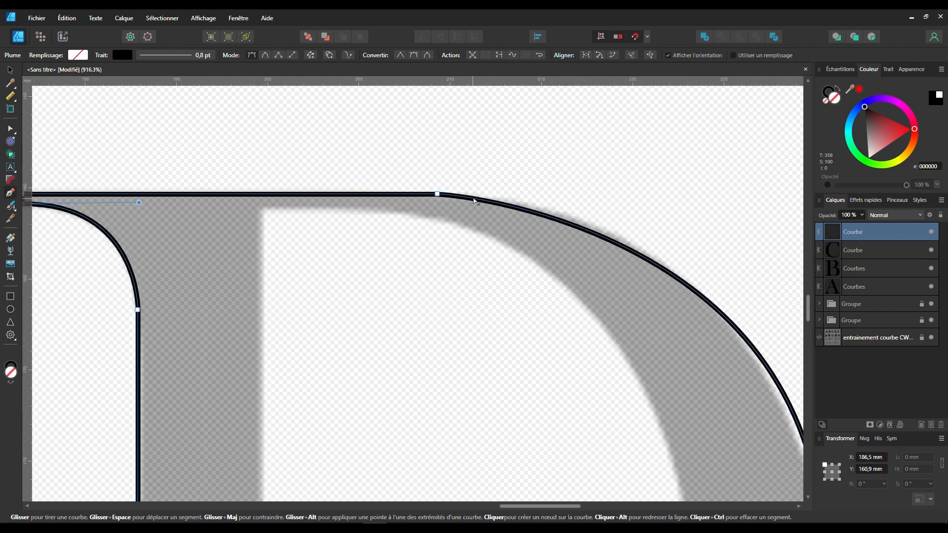
drag(475, 201, 484, 197)
scroll(563, 227, down, 5)
drag(646, 238, 643, 233)
Trace the D's counter as a closed shape with a straight stem side and a curved bowl side
scroll(608, 226, up, 1)
click(426, 145)
drag(602, 296, 608, 472)
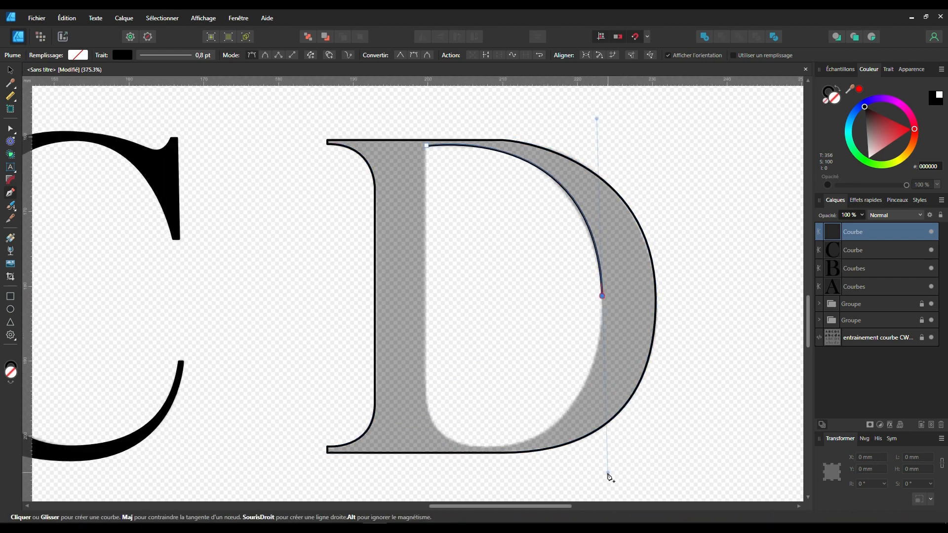
mouse_move(491, 446)
mouse_down()
mouse_move(498, 456)
mouse_move(503, 446)
mouse_up()
click(426, 145)
Adjust the nodes and handles of the D's counter along its base and curved side to fit the template
ctrl+alt+click(429, 328)
ctrl+click(491, 446)
drag(607, 471, 604, 447)
ctrl+click(602, 296)
drag(598, 119, 598, 122)
scroll(605, 141, down, 3)
Lengthen the handle where the D's top edge enters the bowl and fit the outer curve to the template
key(a)
click(607, 164)
scroll(536, 181, up, 10)
click(321, 201)
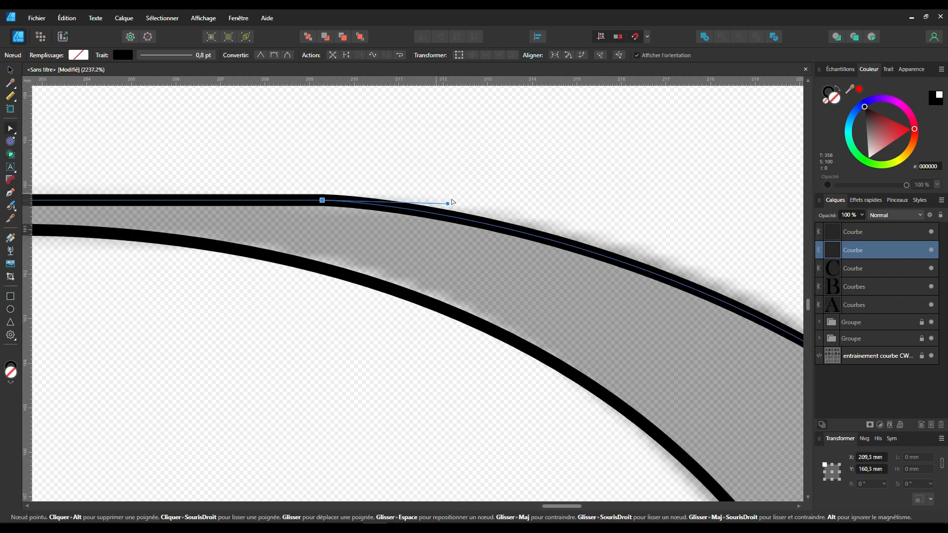
drag(451, 203, 535, 205)
scroll(529, 197, down, 7)
drag(548, 164, 549, 172)
Select the D's outline and counter, subtract the counter and give the letter a black fill
scroll(596, 262, down, 5)
drag(434, 205, 612, 361)
click(721, 37)
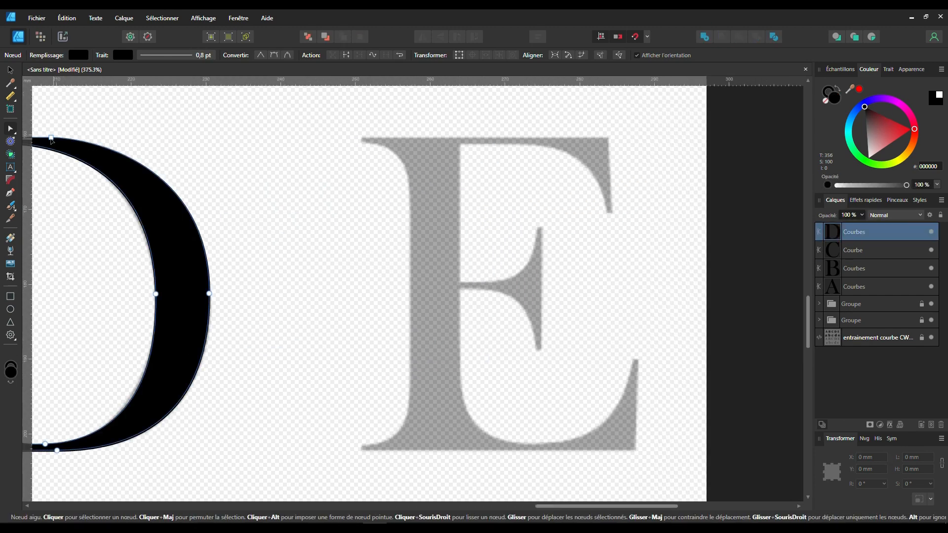
Start the thin serif uppercase E's outline with its top edge and the slanted end of the upper arm
key(p)
click(280, 192)
click(279, 186)
click(594, 189)
click(600, 262)
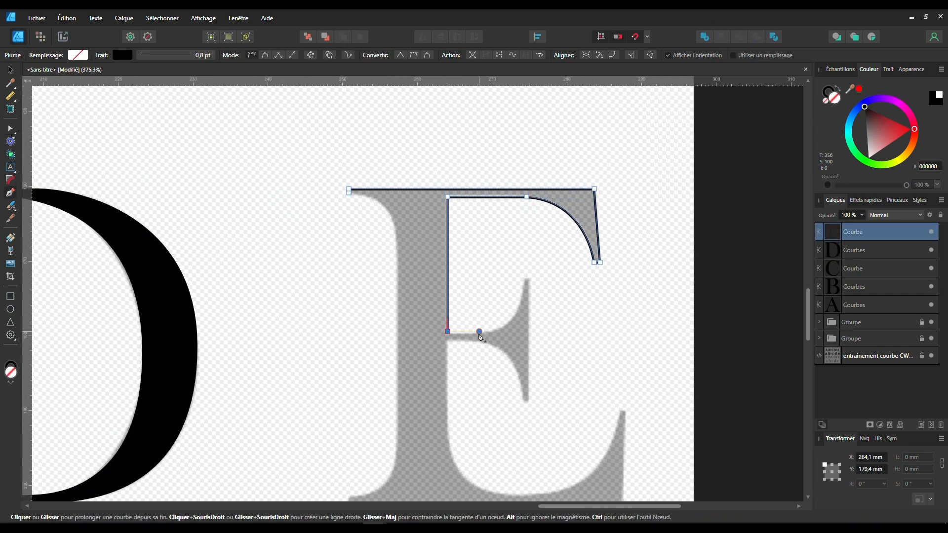
Continue the E's outline around the middle arm with its curved upper and lower sides and vertical end
click(479, 332)
drag(525, 279, 527, 227)
scroll(547, 283, up, 3)
click(509, 273)
scroll(510, 276, down, 4)
click(509, 394)
click(498, 394)
drag(413, 278, 347, 277)
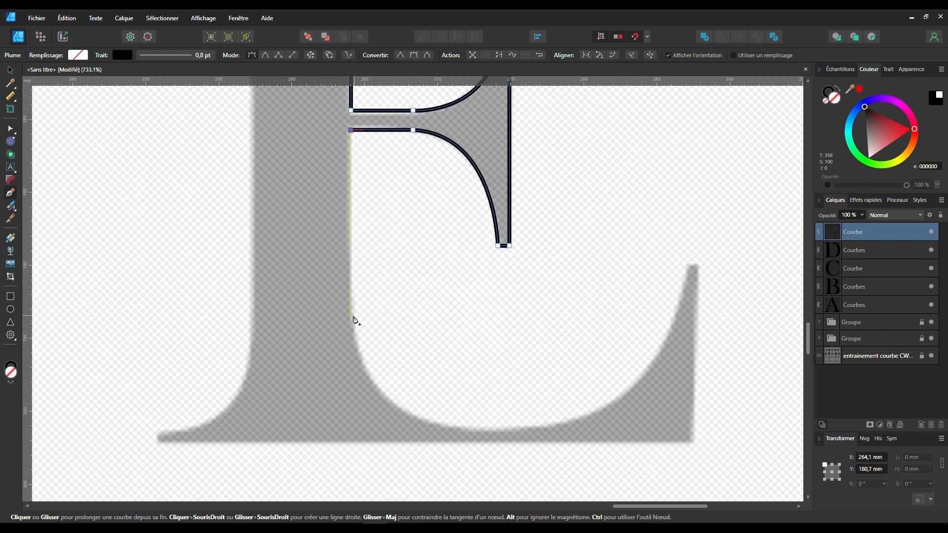
Trace the E's bottom arm, flat base, left serifs and stem to close the outline
click(351, 316)
drag(687, 265, 708, 99)
click(698, 306)
click(699, 411)
click(158, 410)
drag(251, 317, 251, 254)
scroll(251, 254, up, 4)
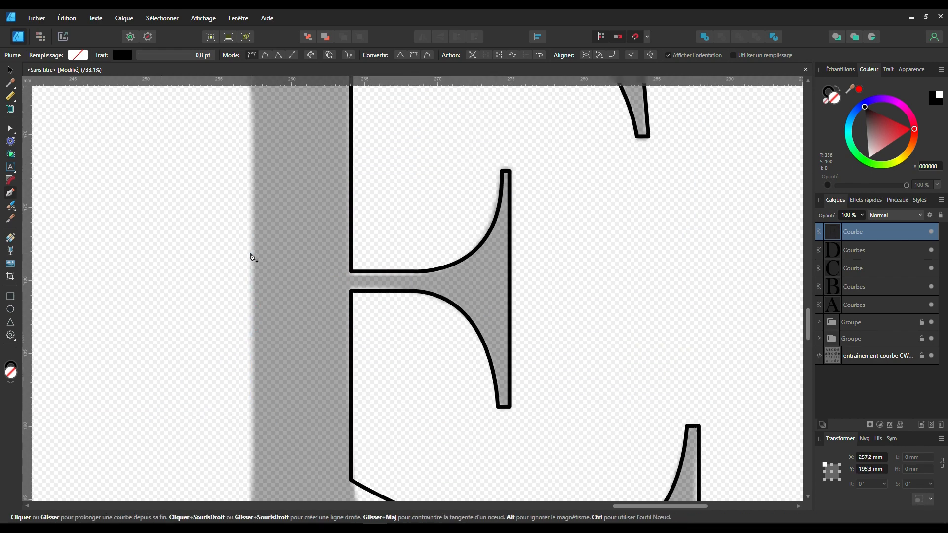
scroll(250, 257, up, 3)
scroll(316, 296, down, 6)
Fit the inner curve of the E's bottom arm to the template and fill the letter black
drag(382, 336, 365, 364)
scroll(365, 364, down, 3)
drag(357, 395, 357, 410)
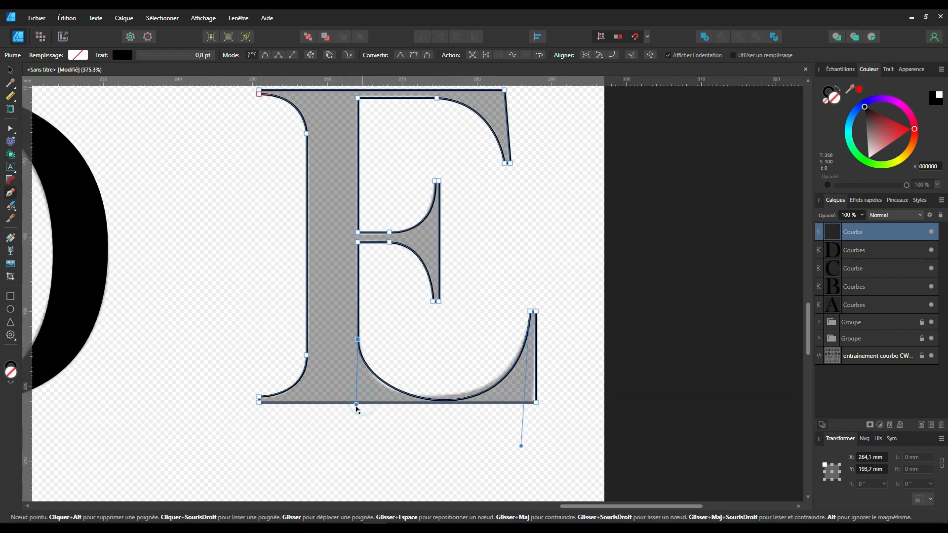
drag(523, 446, 518, 431)
drag(357, 410, 351, 414)
drag(518, 431, 520, 436)
scroll(576, 302, down, 2)
key(shift+x)
Select the five thin serif uppercase letters, group them and lock the group
scroll(691, 269, down, 5)
key(v)
shift+click(876, 305)
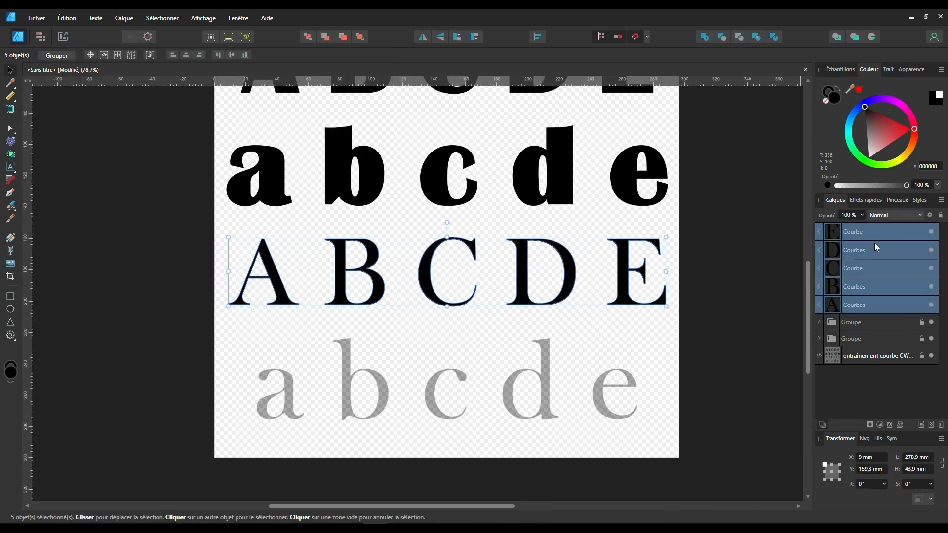
key(ctrl+g)
key(ctrl+l)
Start the thin serif lowercase a's outline from the inner top arch to the bowl's left side, adjusting the curve handles
key(p)
scroll(269, 386, up, 9)
drag(409, 300, 370, 366)
drag(378, 125, 393, 127)
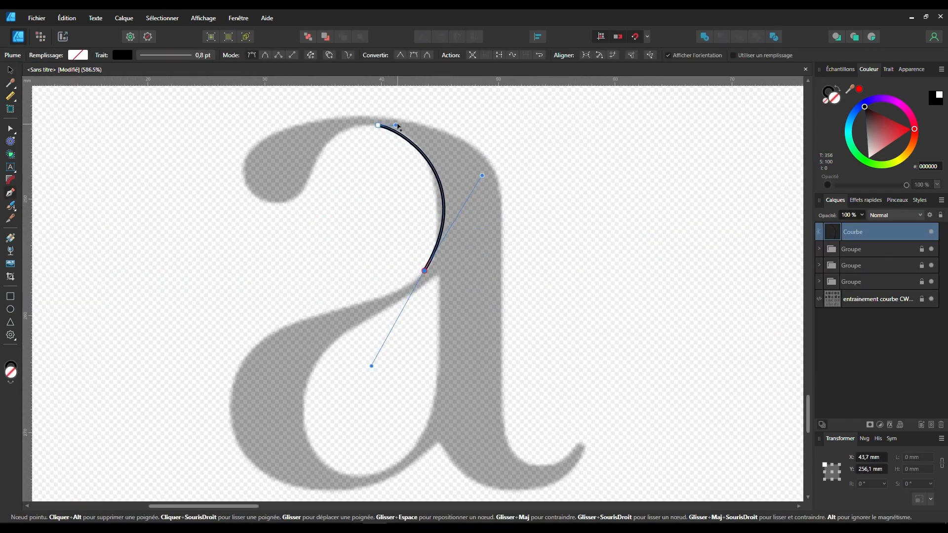
drag(478, 175, 474, 170)
drag(251, 351, 210, 399)
drag(378, 369, 385, 315)
drag(478, 172, 471, 165)
drag(377, 125, 417, 121)
drag(472, 165, 461, 208)
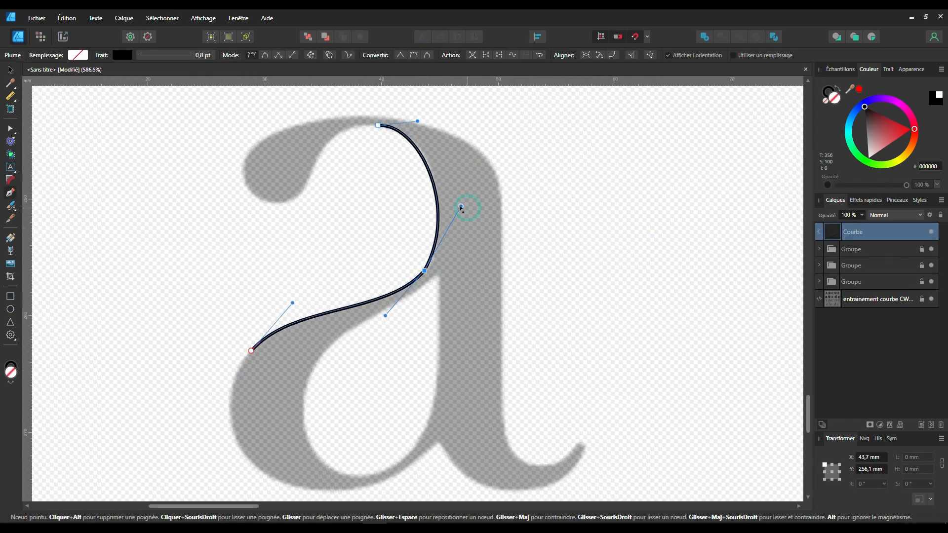
Continue the a's outline around the bowl's left side and base and along the underside of the tail to its tip
drag(248, 444, 255, 349)
drag(326, 395, 414, 393)
drag(603, 330, 640, 261)
alt+click(592, 352)
click(582, 348)
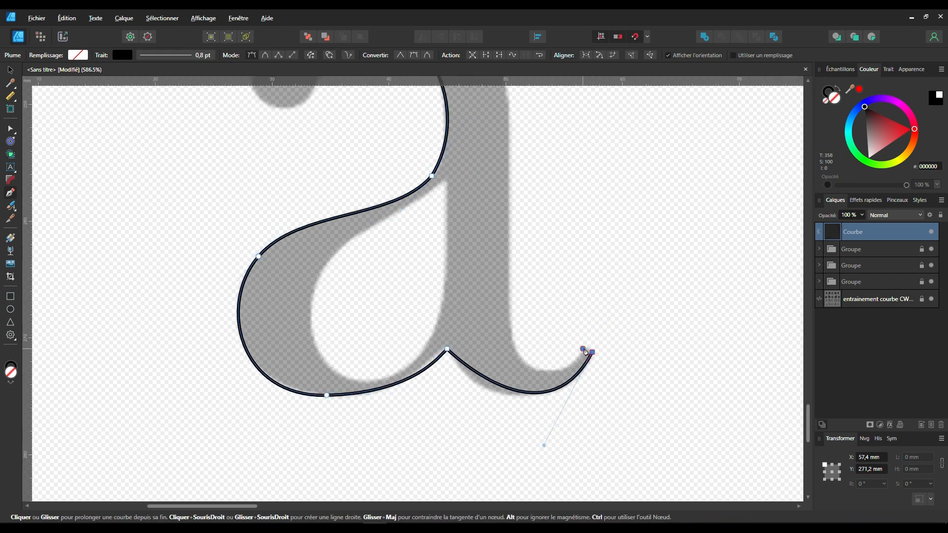
Trace the a's inner tail curve, right stem edge, top arch and upper-left terminal to close the outline
drag(511, 331, 510, 257)
scroll(510, 260, up, 3)
click(512, 191)
drag(262, 137, 95, 228)
click(418, 120)
Adjust the nodes and curve handles along the lowercase a's bowl base and tail to match the template
scroll(444, 247, down, 5)
drag(479, 364, 476, 361)
drag(446, 408, 426, 417)
drag(576, 459, 556, 457)
drag(510, 389, 519, 401)
click(615, 364)
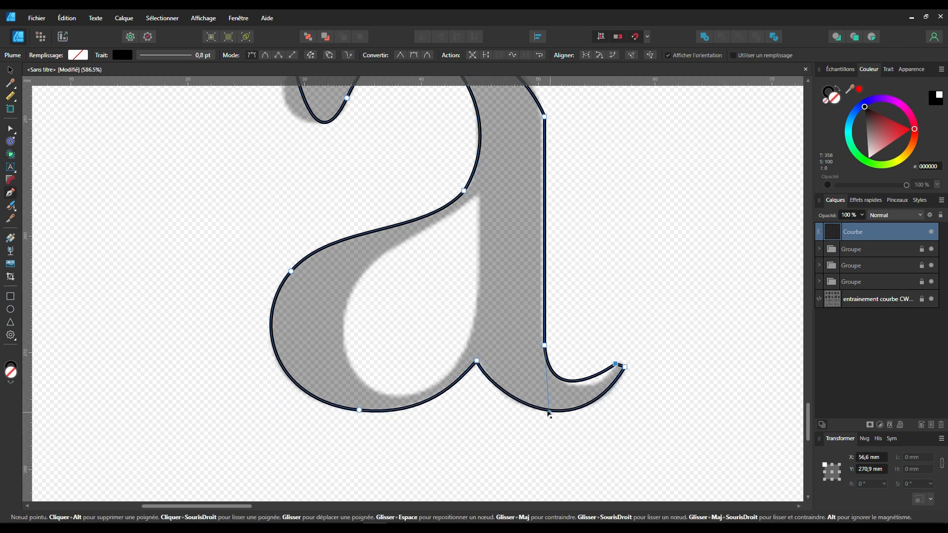
Reshape the a's top arch and rounded upper-left terminal by adjusting their nodes and curve handles
scroll(572, 385, up, 3)
scroll(568, 383, down, 5)
scroll(500, 249, up, 4)
drag(526, 312, 535, 294)
drag(463, 100, 221, 134)
drag(531, 292, 526, 195)
drag(219, 136, 218, 172)
drag(167, 318, 143, 337)
click(145, 246)
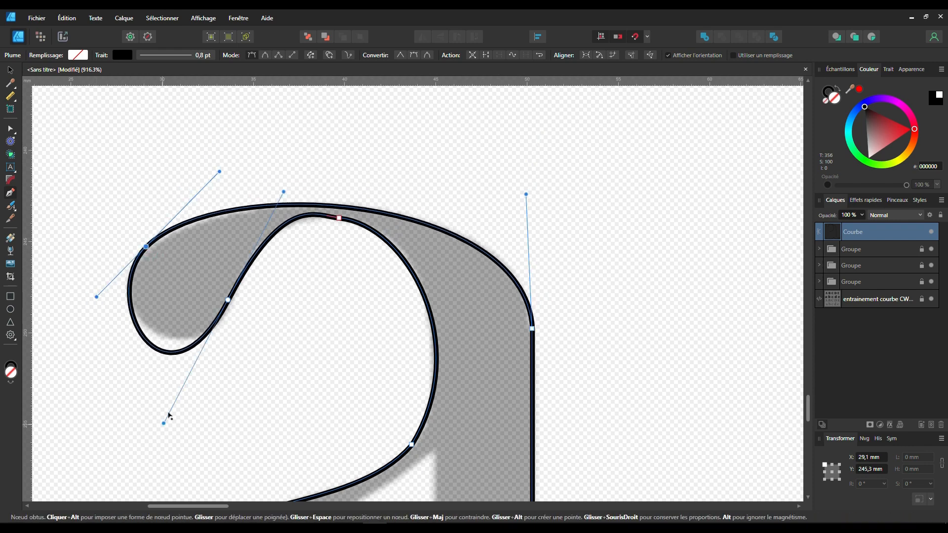
drag(170, 417, 181, 391)
click(228, 299)
mouse_move(285, 194)
mouse_down()
mouse_move(267, 220)
mouse_move(273, 231)
mouse_up()
Trace the a's inner counter as a closed curve along the stem edge and around the bowl opening
scroll(354, 222, down, 6)
scroll(320, 333, up, 4)
click(455, 204)
click(456, 303)
drag(337, 390, 264, 322)
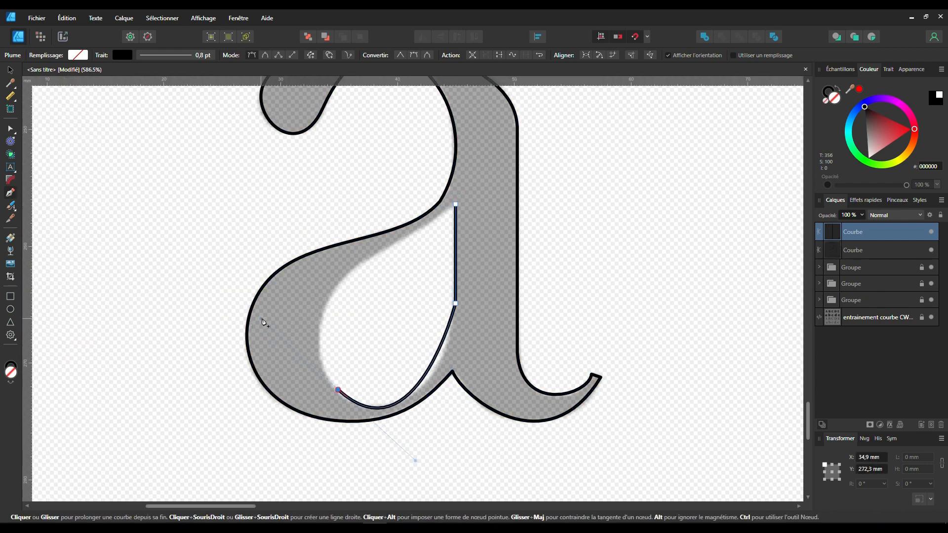
drag(375, 254, 387, 247)
click(455, 204)
Fit the a's counter curves to the template, subtract the counter from the letter and fill it black
mouse_move(411, 458)
mouse_down()
mouse_move(415, 465)
mouse_move(419, 453)
mouse_move(397, 451)
mouse_up()
drag(455, 303, 461, 351)
click(376, 254)
drag(387, 246, 417, 235)
scroll(418, 235, up, 5)
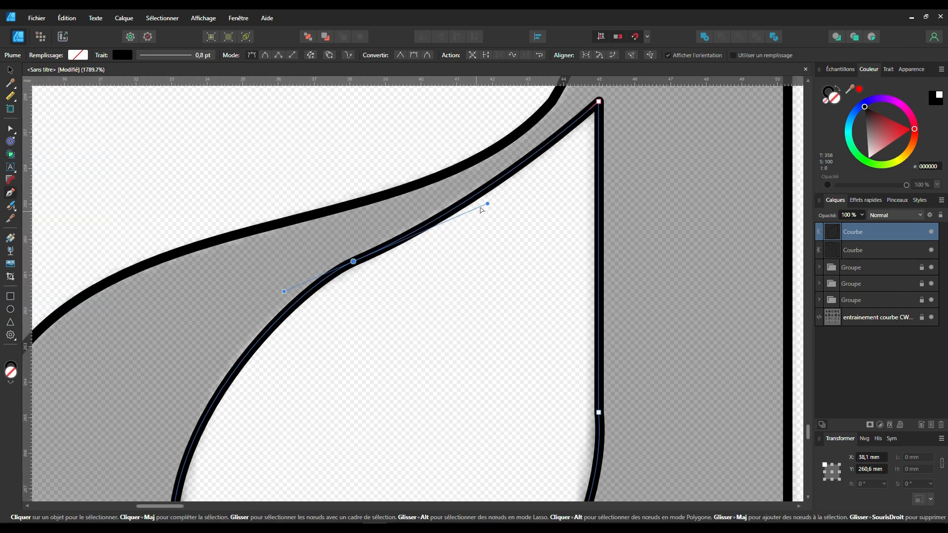
drag(356, 261, 352, 263)
scroll(284, 292, down, 12)
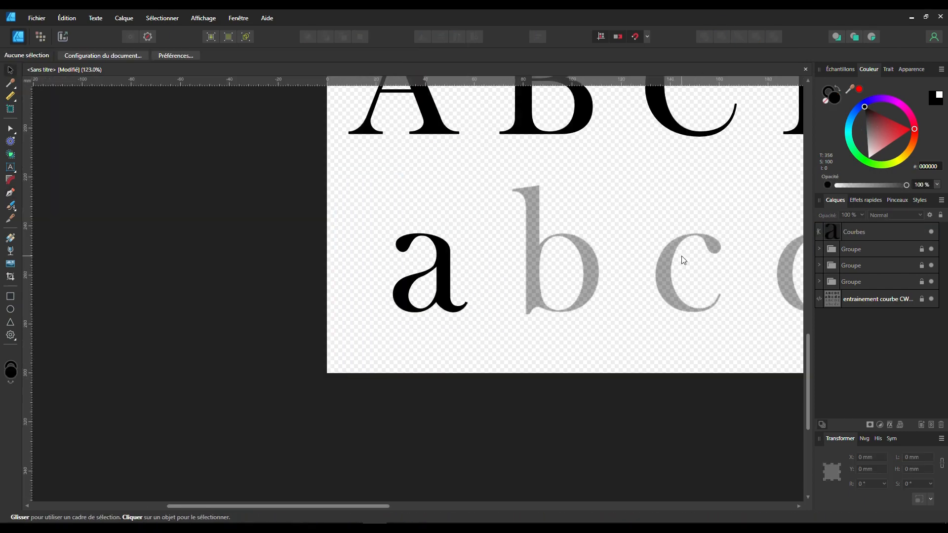
Trace the thin serif lowercase b's outer outline around its stem, top serif, foot and bowl
scroll(246, 134, up, 5)
click(246, 134)
drag(346, 429, 292, 474)
click(289, 444)
scroll(290, 345, up, 3)
click(290, 216)
drag(246, 171, 199, 171)
Refine the curve handles of the b's outer bowl from the stem junction around to the base
ctrl+click(330, 153)
scroll(394, 402, up, 2)
drag(427, 272, 437, 235)
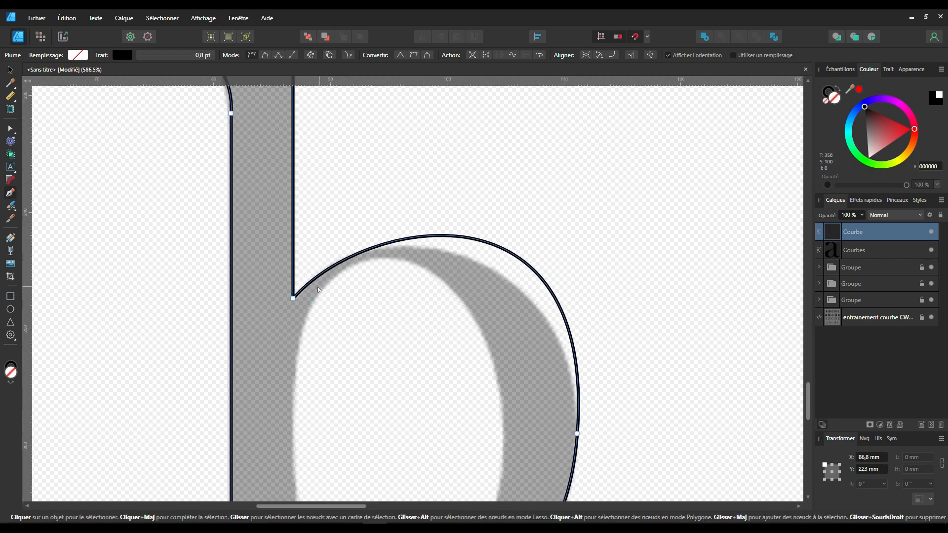
click(294, 295)
drag(585, 180, 575, 213)
scroll(553, 212, down, 2)
ctrl+click(532, 203)
drag(532, 393, 531, 372)
drag(347, 353, 356, 360)
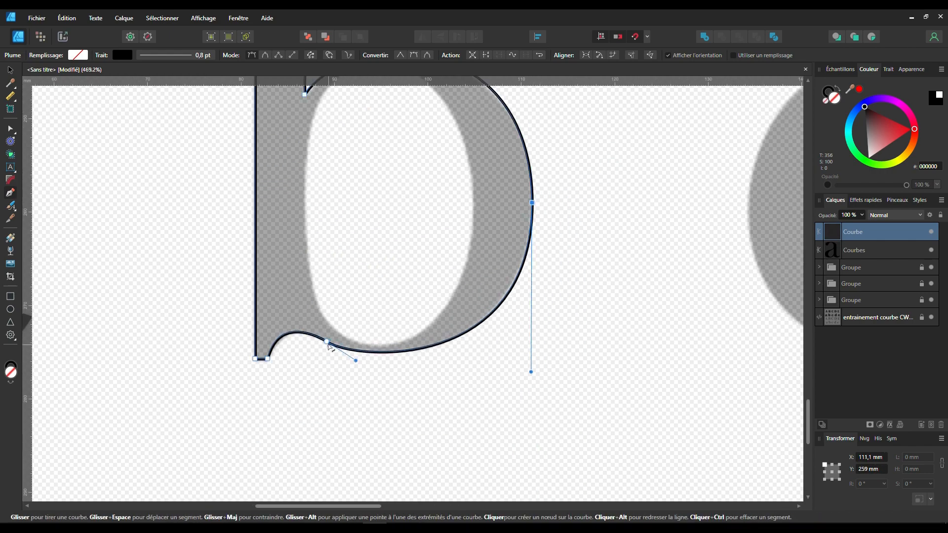
Trace the b's oval counter as a closed curve with nodes at its top, right, base and left
scroll(395, 346, down, 1)
click(429, 201)
drag(506, 320, 508, 438)
drag(431, 427, 409, 426)
drag(370, 313, 369, 193)
click(429, 201)
Refine the b's counter handles, subtract the counter from the outline and fill the letter black
ctrl+click(371, 313)
ctrl+click(506, 320)
drag(504, 204, 504, 198)
drag(508, 438, 508, 399)
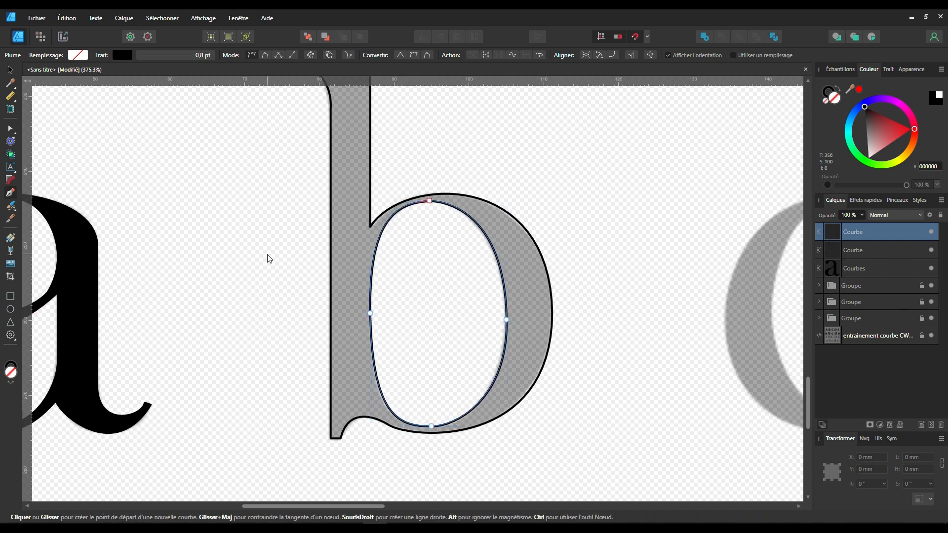
scroll(574, 252, down, 2)
click(722, 36)
Start the thin serif lowercase c's outline at the lower tip and trace its base, left side and top
scroll(501, 278, up, 3)
key(p)
click(521, 390)
click(529, 397)
drag(403, 462, 297, 449)
drag(281, 312, 282, 303)
drag(425, 162, 525, 165)
Trace the c's rounded upper terminal and inner curve back to the lower tip to close the outline
click(528, 223)
click(479, 213)
drag(425, 169, 408, 171)
drag(338, 313, 341, 388)
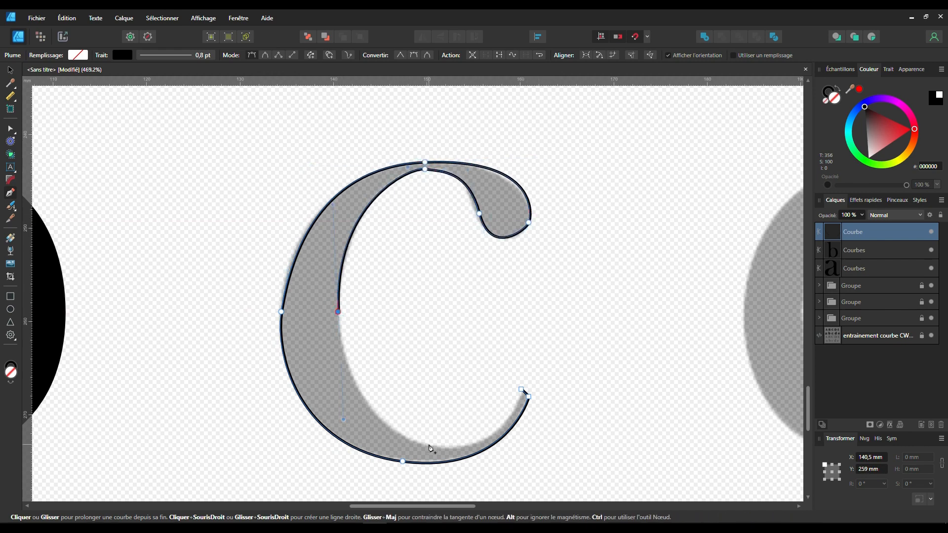
drag(429, 444, 450, 447)
drag(521, 390, 544, 327)
Refine the curve handles of the c's inner base curve, lower tip and upper terminal
scroll(498, 451, up, 4)
drag(496, 371, 487, 381)
drag(381, 347, 364, 344)
scroll(372, 350, down, 3)
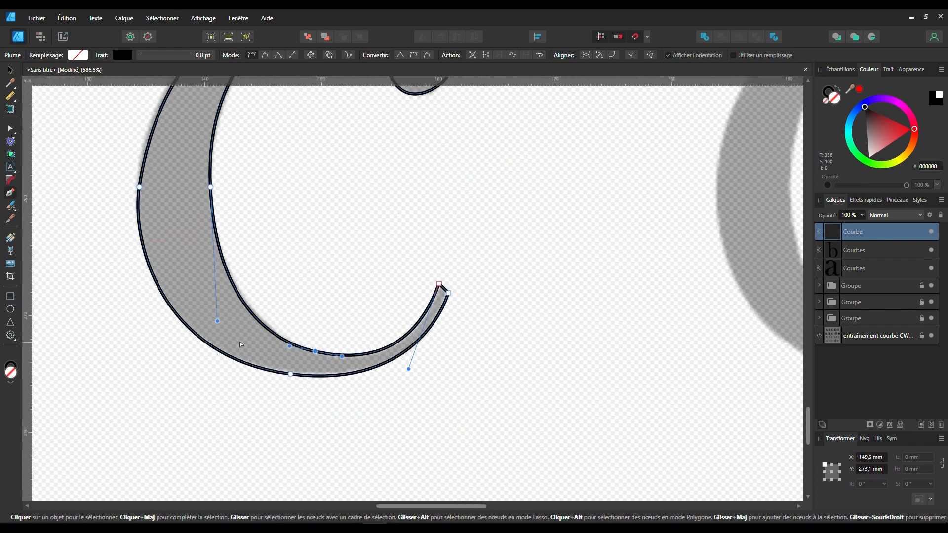
scroll(296, 261, up, 5)
drag(392, 267, 389, 281)
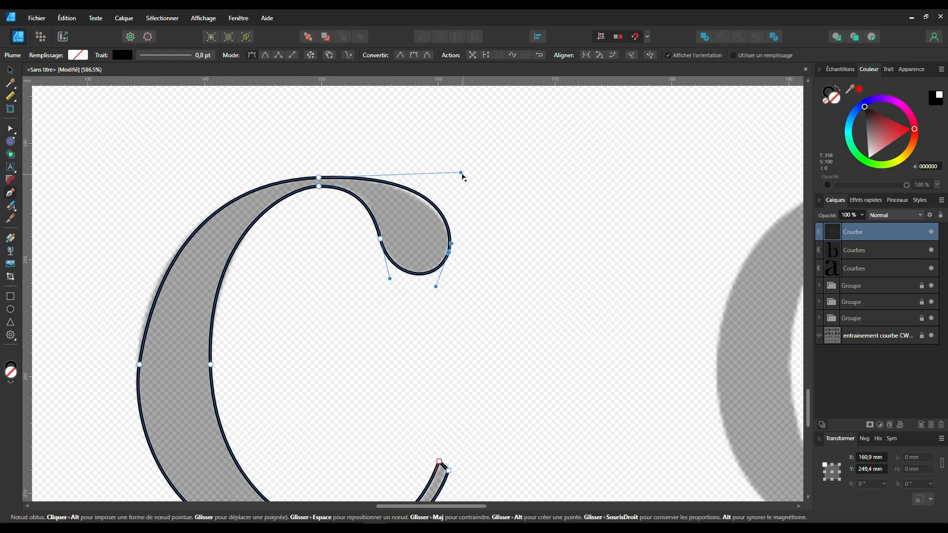
Adjust the c's outer left side and base curves to the template and fill the letter black
click(139, 364)
scroll(258, 283, down, 3)
scroll(227, 386, up, 2)
scroll(215, 391, up, 3)
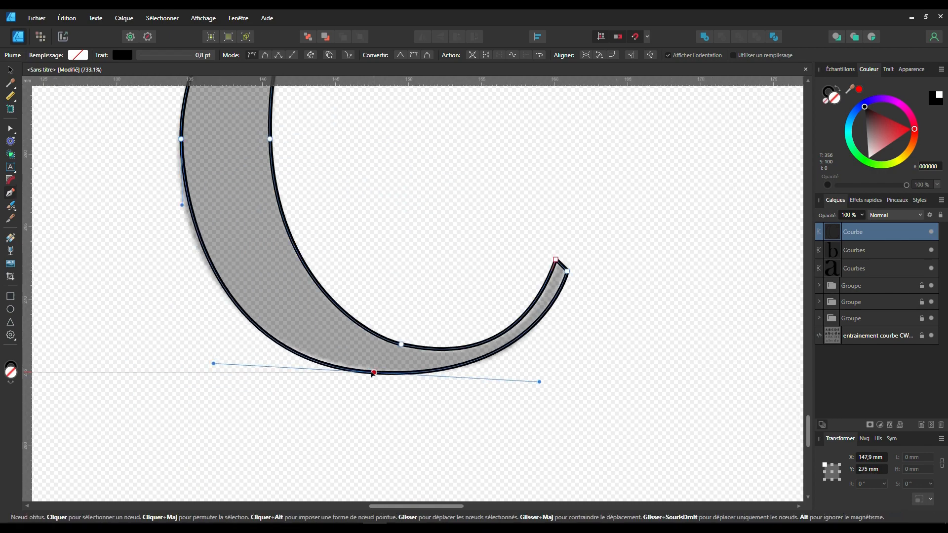
scroll(249, 364, down, 2)
scroll(487, 356, down, 3)
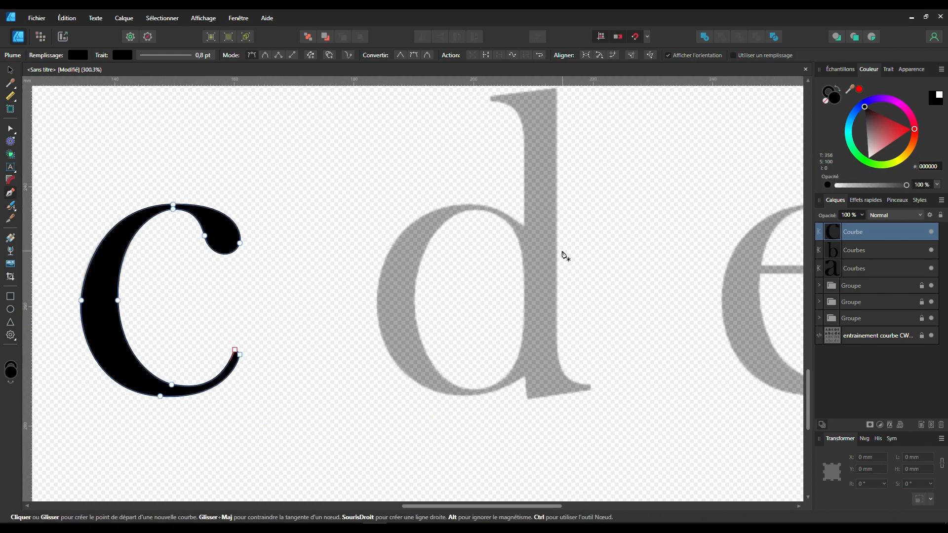
Start the thin serif lowercase d's outline with the top serif edge, right stem side and angled foot serif
scroll(565, 256, up, 3)
click(319, 182)
click(444, 165)
scroll(444, 247, down, 8)
click(446, 282)
drag(511, 359, 579, 359)
click(510, 359)
click(511, 371)
click(390, 387)
click(386, 344)
Trace the d's outer bowl up to the stem and continue to the top serif to close the outline
scroll(386, 344, down, 2)
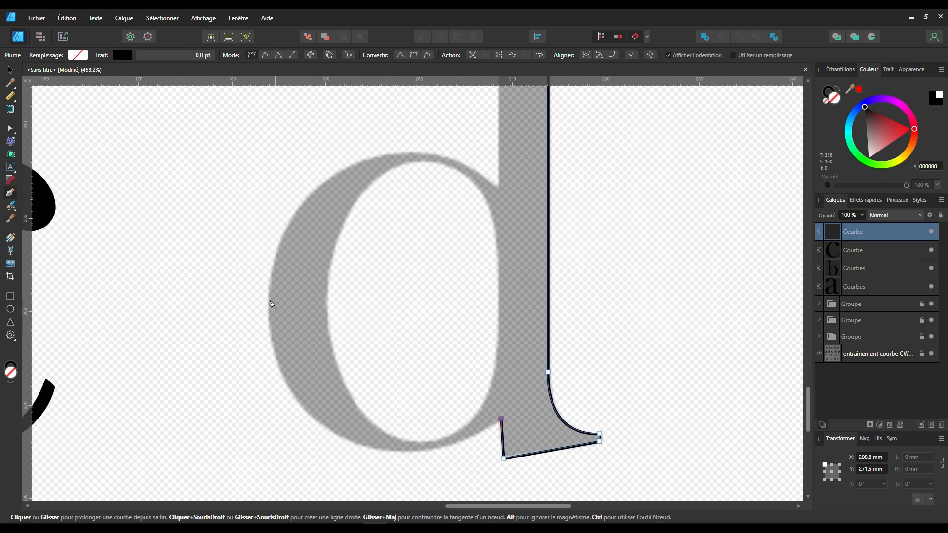
drag(269, 302, 271, 118)
drag(499, 215, 518, 260)
click(498, 221)
drag(446, 167, 394, 164)
Fit the d's top serif corners and lower outline nodes and handles to the template
scroll(594, 150, up, 4)
drag(481, 144, 482, 150)
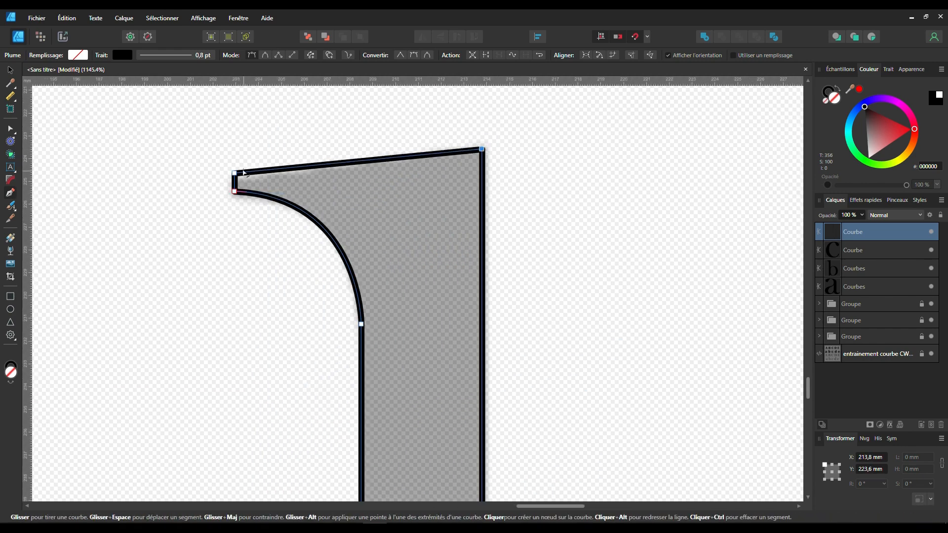
drag(234, 173, 233, 177)
scroll(525, 302, down, 15)
drag(374, 402, 375, 398)
drag(368, 307, 372, 311)
scroll(494, 316, down, 1)
drag(491, 320, 468, 346)
scroll(116, 401, down, 3)
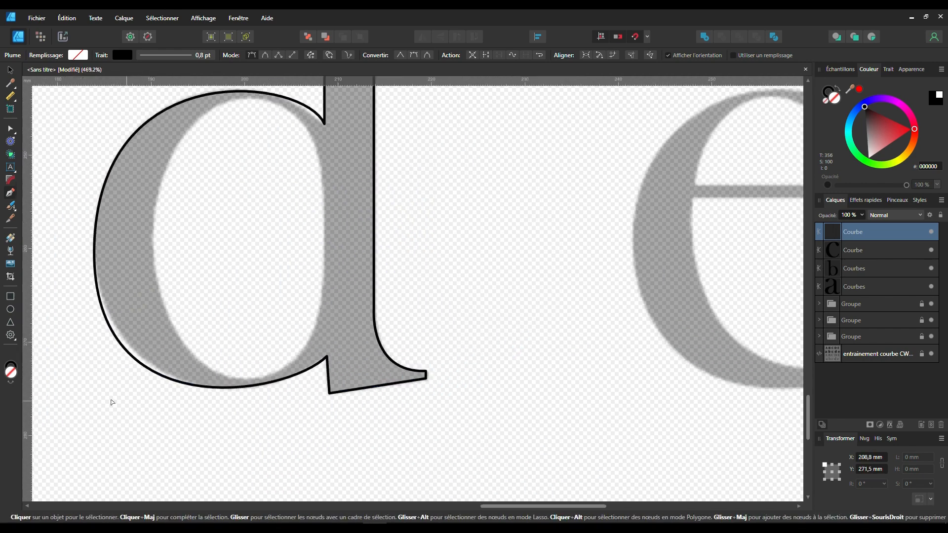
Refine the d's outer bowl by adjusting the curve handles at its base, left side and top
drag(307, 371, 302, 376)
scroll(66, 346, up, 1)
drag(95, 439, 100, 439)
scroll(118, 365, up, 5)
click(103, 401)
drag(103, 159, 106, 186)
drag(364, 199, 327, 181)
Trace the d's oval counter as a closed curve with nodes at its top, right, base and left
scroll(302, 301, down, 1)
scroll(303, 301, down, 3)
click(321, 142)
drag(395, 282, 393, 433)
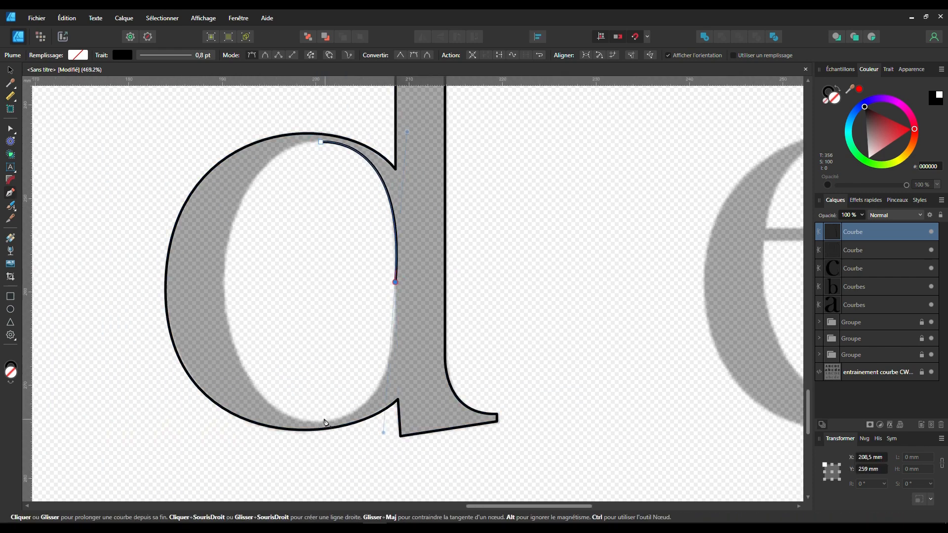
drag(323, 421, 301, 423)
drag(224, 289, 225, 142)
click(321, 142)
Refine the d's counter handles, subtract the counter from the outline and fill the letter black
click(395, 282)
drag(397, 130, 397, 142)
drag(338, 145, 389, 143)
drag(400, 431, 357, 419)
click(323, 421)
drag(222, 404, 223, 381)
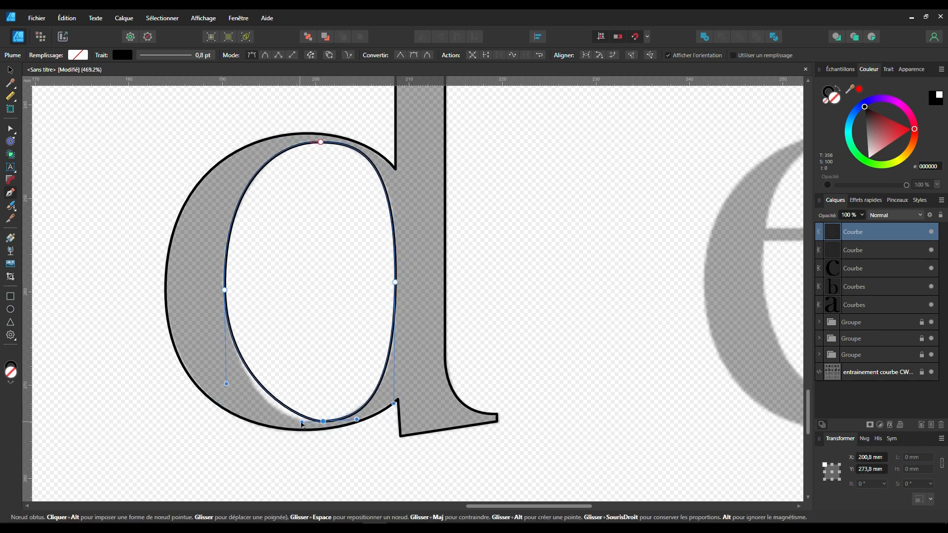
drag(302, 423, 288, 424)
scroll(288, 424, down, 4)
drag(202, 474, 372, 240)
Start the thin serif lowercase e's outline along the crossbar's lower edge, over the top and down the left side
scroll(475, 395, up, 4)
key(p)
click(357, 279)
click(557, 279)
drag(441, 171, 330, 175)
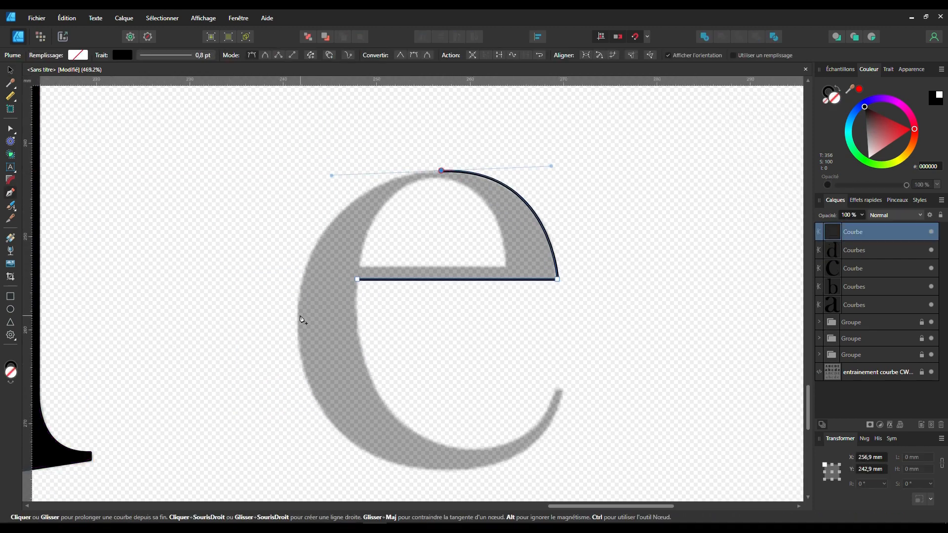
drag(298, 321, 299, 367)
Trace the e's base, lower tip and inner curve back to the crossbar to close the outline
scroll(299, 367, down, 2)
drag(446, 411, 577, 416)
drag(562, 334, 567, 315)
alt+click(562, 334)
click(554, 329)
drag(456, 388, 371, 374)
drag(357, 220, 367, 159)
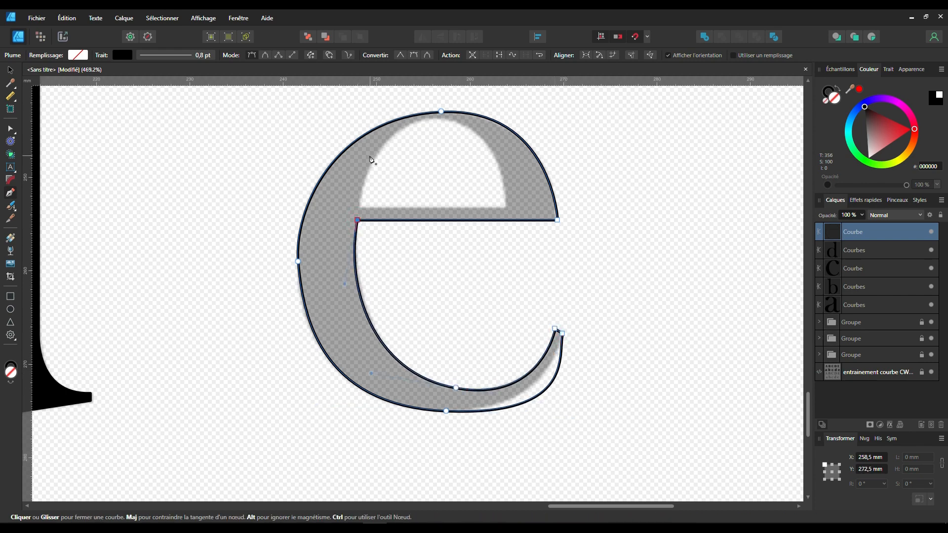
Refine the curve handles at the e's top, base, lower tip and left side to match the template
scroll(370, 157, up, 1)
ctrl+click(441, 141)
drag(551, 137, 548, 139)
ctrl+click(446, 440)
drag(576, 445, 521, 446)
drag(557, 382, 554, 391)
drag(317, 432, 331, 432)
drag(302, 340, 302, 364)
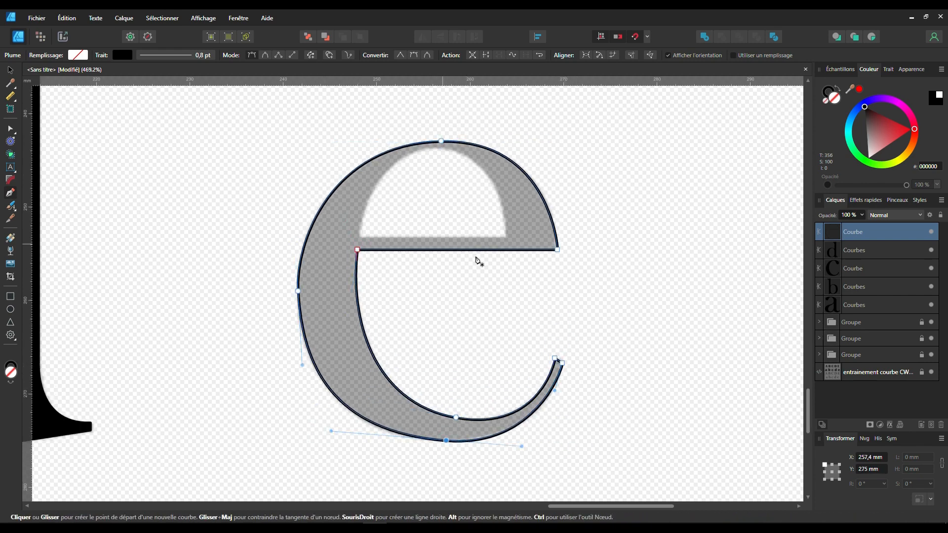
Refine the curve handles along the e's inner base curve and at its lower tip to match the template
scroll(476, 259, up, 1)
ctrl+click(455, 420)
mouse_move(541, 434)
mouse_down()
mouse_move(533, 421)
mouse_move(535, 435)
mouse_up()
ctrl+click(554, 360)
drag(555, 360, 549, 375)
Trace the e's counter as a closed shape, with a straight lower edge along the crossbar and a curved arch above
click(361, 240)
click(505, 240)
drag(436, 150, 379, 154)
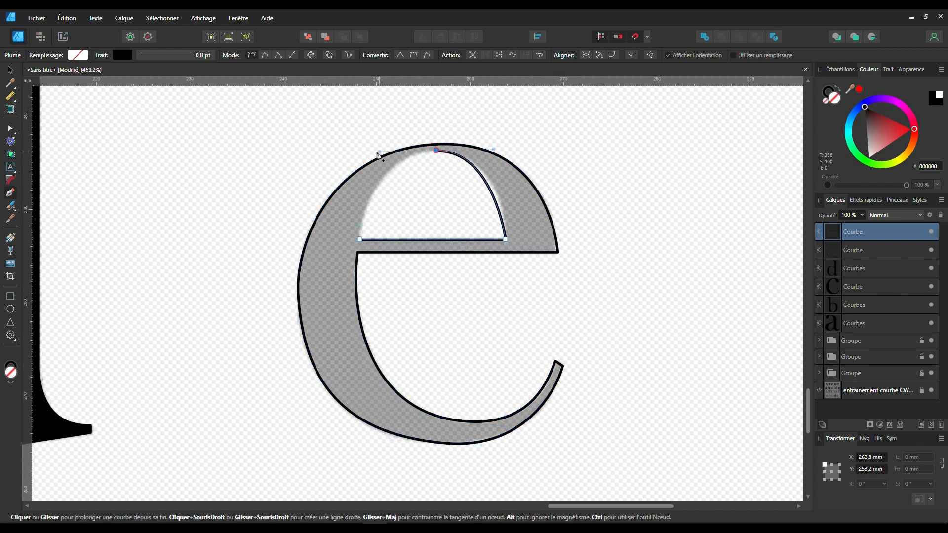
drag(360, 240, 363, 232)
Subtract the counter from the e's outline and group the five thin serif lowercase letters a to e
drag(366, 147, 553, 346)
scroll(482, 185, down, 3)
key(v)
click(721, 37)
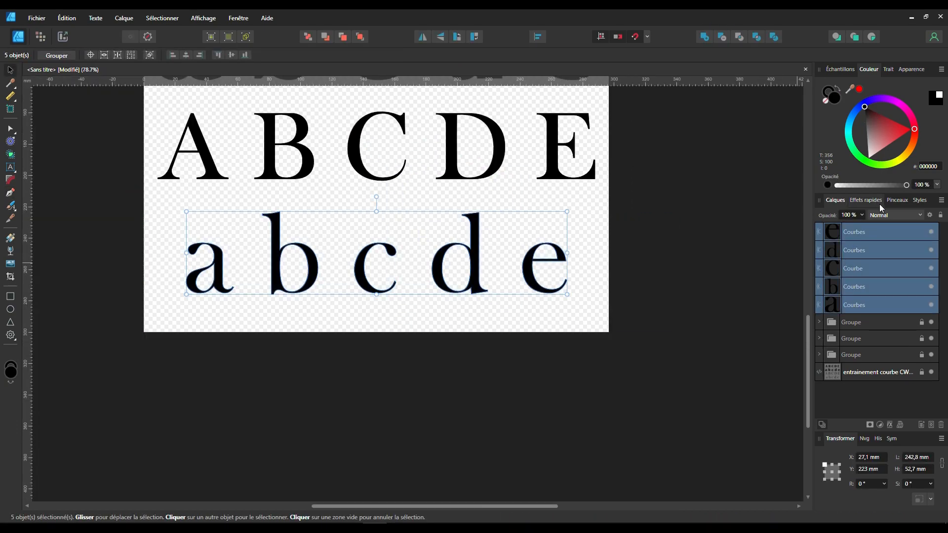
key(ctrl+g)
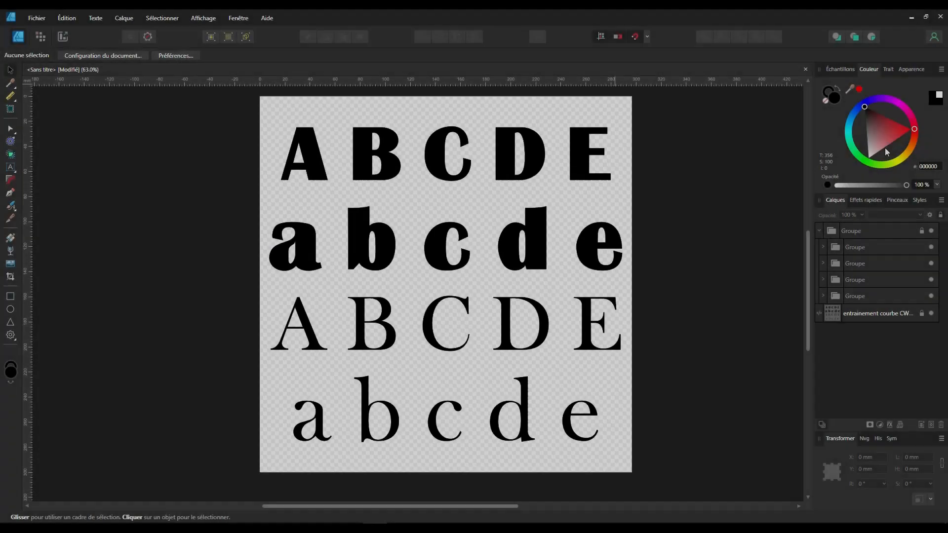